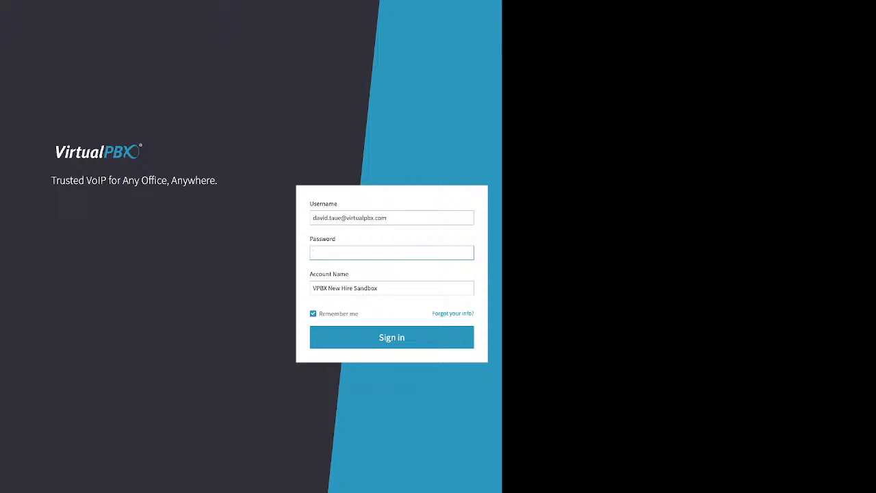
- Examine the sign-in form's Username, Password and Account Name fields and its forgotten-info link
{"action": "left_click_drag", "start_coordinate": [337, 204], "coordinate": [309, 203]}
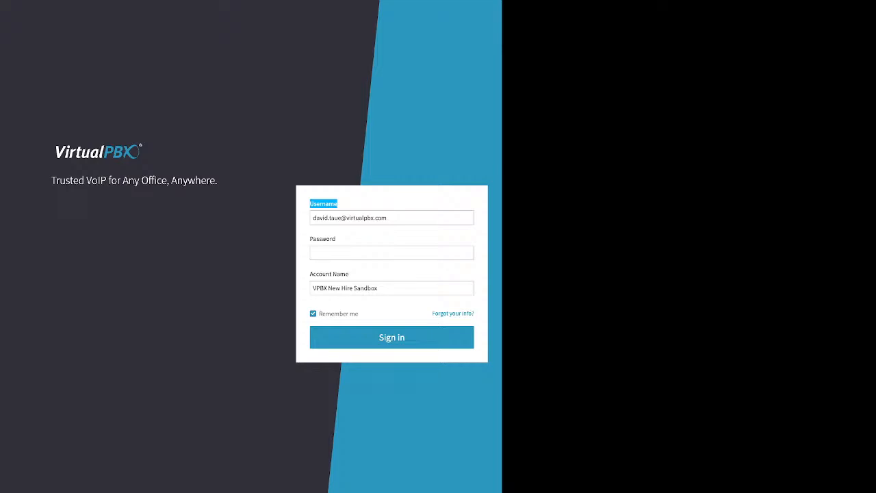
{"action": "left_click_drag", "start_coordinate": [336, 239], "coordinate": [310, 239]}
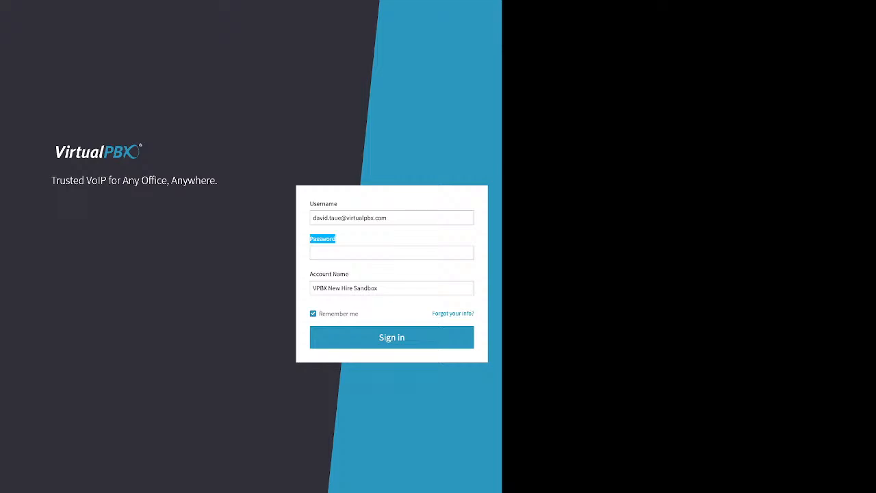
{"action": "left_click_drag", "start_coordinate": [349, 274], "coordinate": [309, 274]}
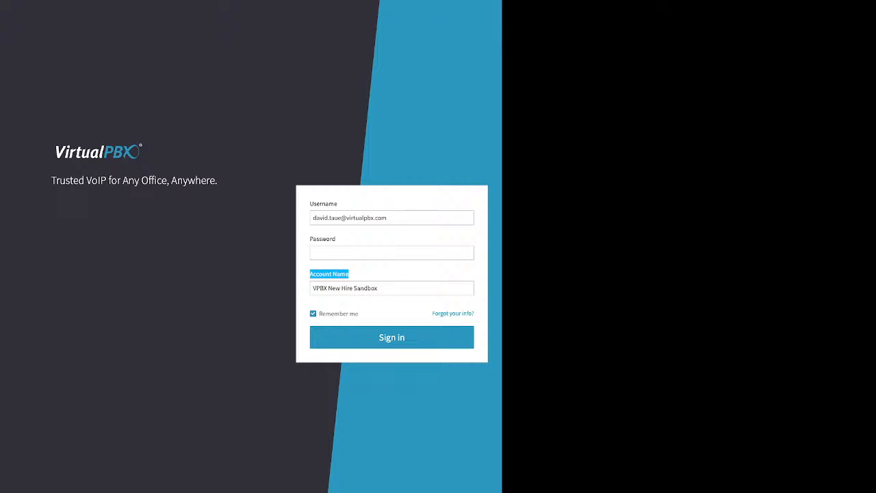
{"action": "left_click", "coordinate": [398, 274]}
{"action": "left_click_drag", "start_coordinate": [432, 313], "coordinate": [475, 314]}
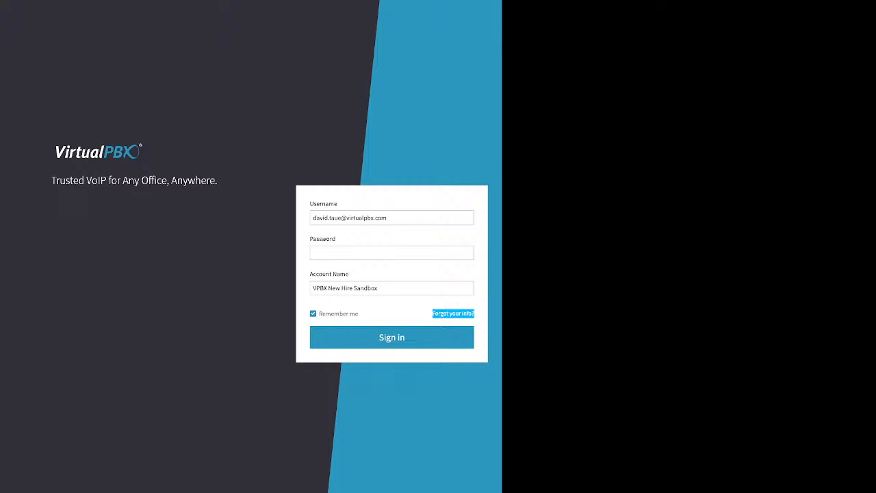
- Open the password recovery form, review its Email/Username, Account Name and Phone Number fields, and return to the sign-in form
{"action": "left_click", "coordinate": [453, 314]}
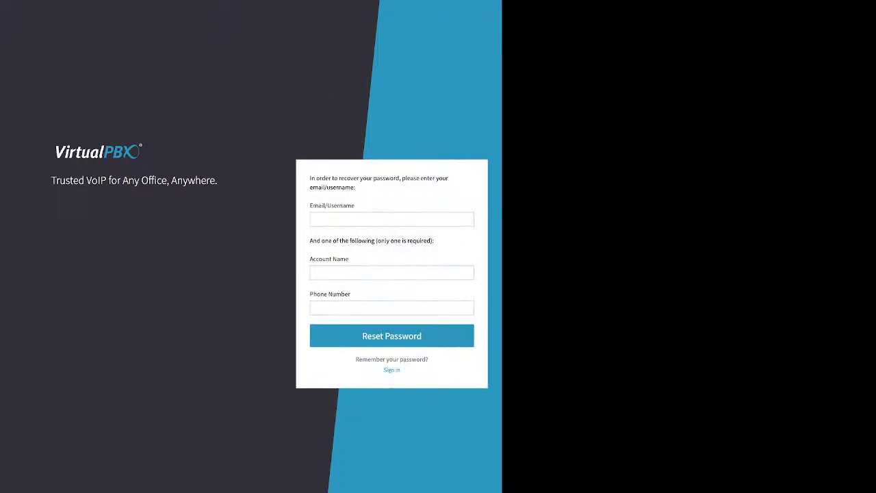
{"action": "left_click_drag", "start_coordinate": [355, 205], "coordinate": [312, 206]}
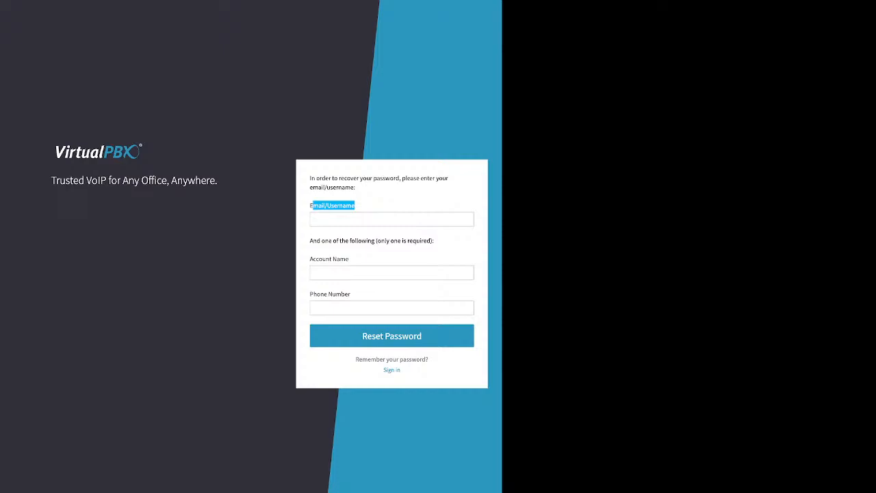
{"action": "left_click_drag", "start_coordinate": [311, 240], "coordinate": [435, 240]}
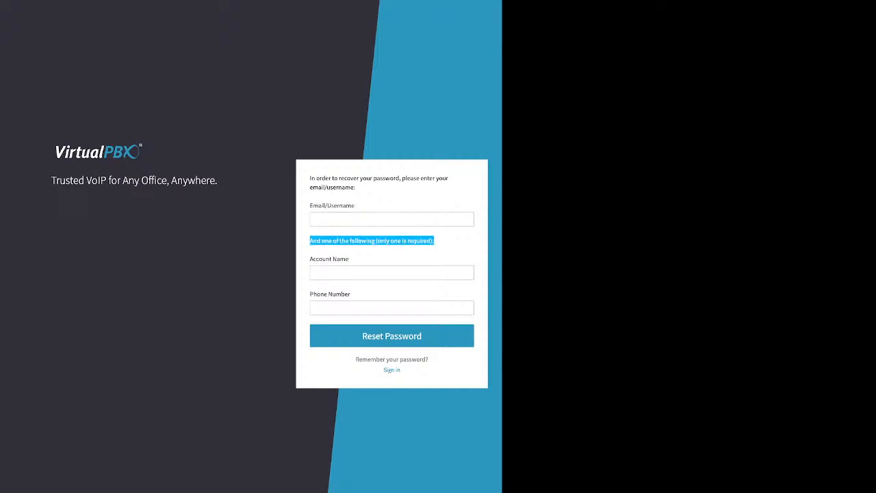
{"action": "left_click_drag", "start_coordinate": [310, 259], "coordinate": [332, 259]}
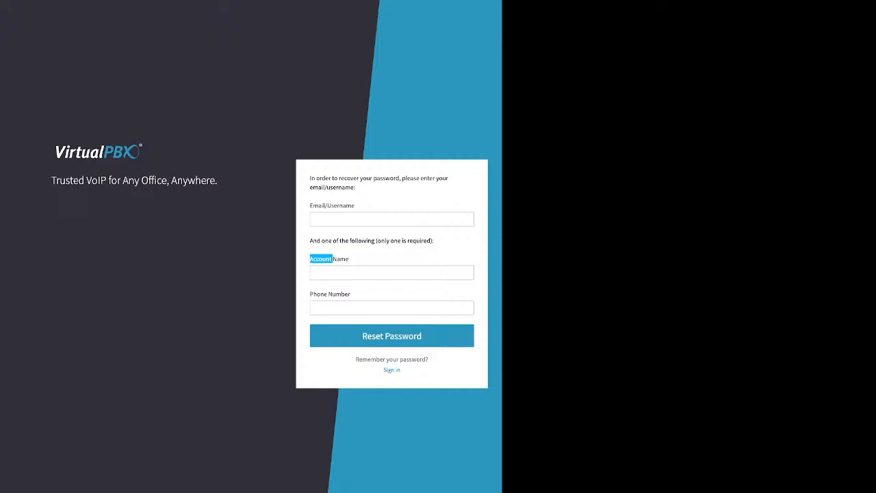
{"action": "left_click_drag", "start_coordinate": [350, 293], "coordinate": [309, 294]}
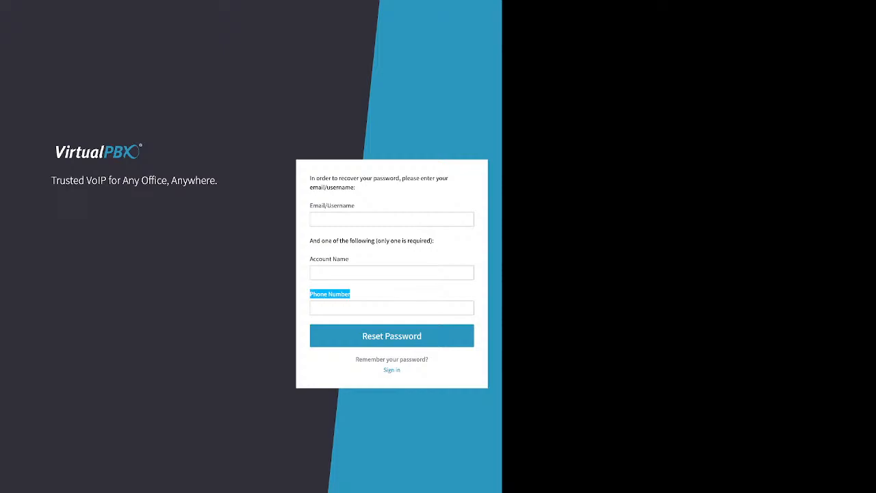
{"action": "left_click", "coordinate": [392, 371]}
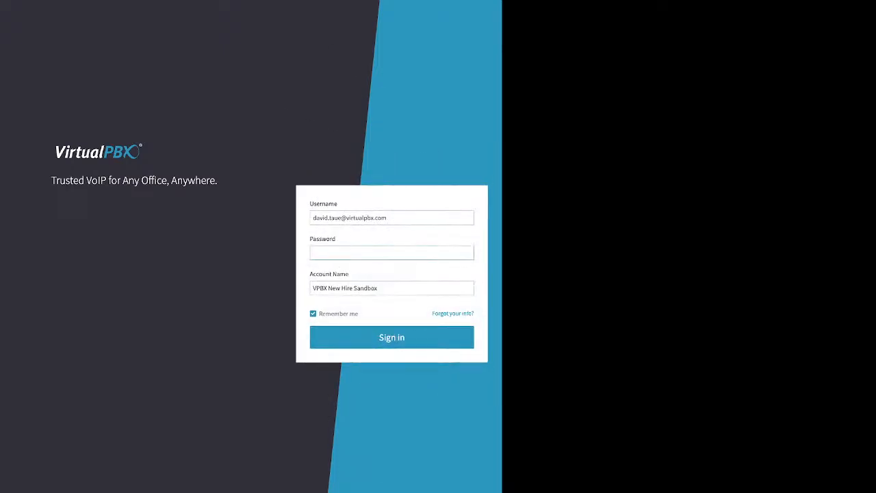
- Enter the account password and sign in to the VPBX New Hire Sandbox account
{"action": "type", "text": "••••••••"}
{"action": "double_click", "coordinate": [313, 313]}
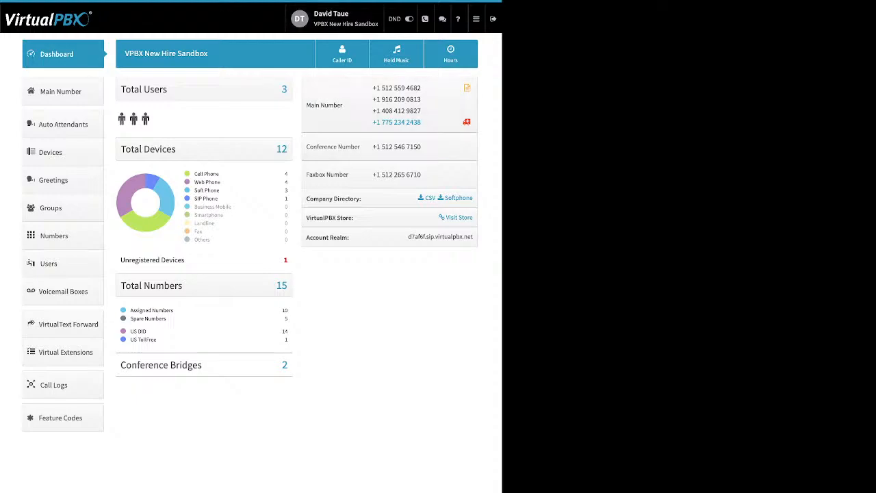
- Open the user settings and examine the password, date and time display, and timezone and language options
{"action": "left_click", "coordinate": [336, 19]}
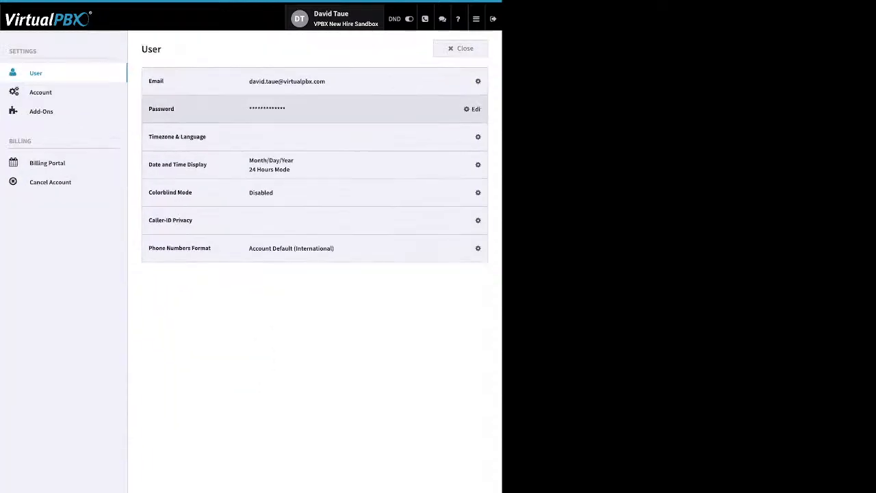
{"action": "left_click", "coordinate": [473, 108]}
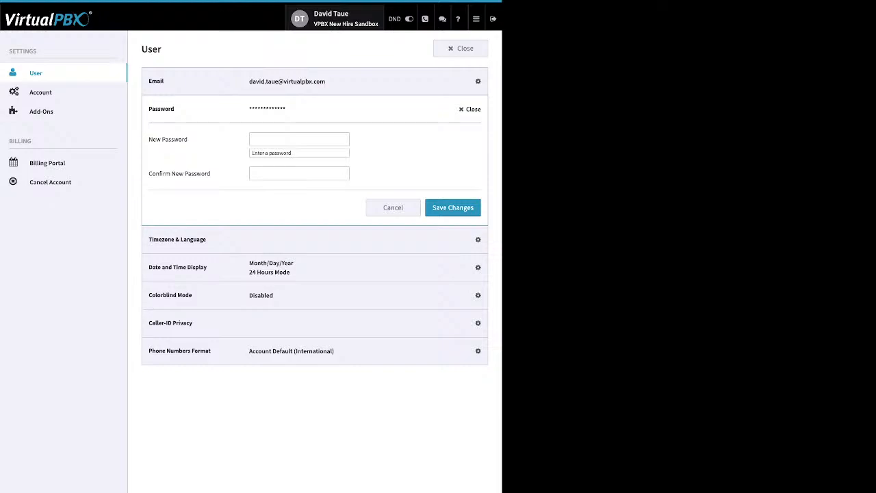
{"action": "left_click", "coordinate": [470, 110]}
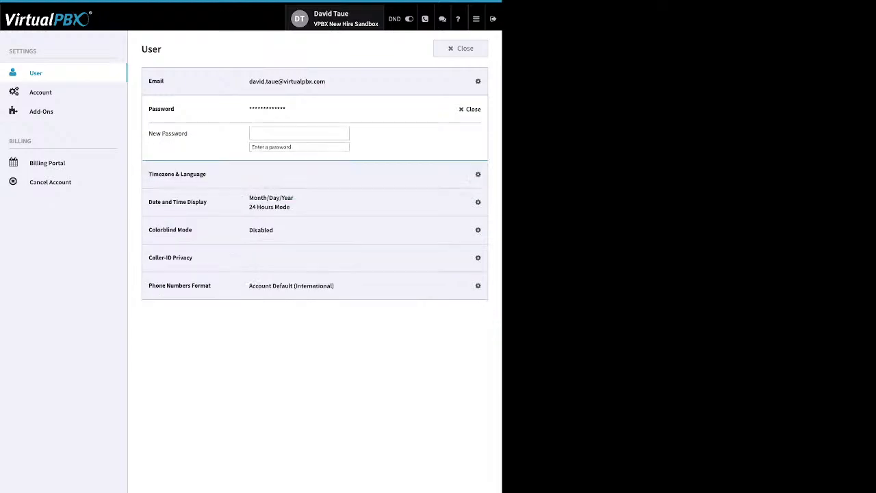
{"action": "left_click", "coordinate": [472, 164]}
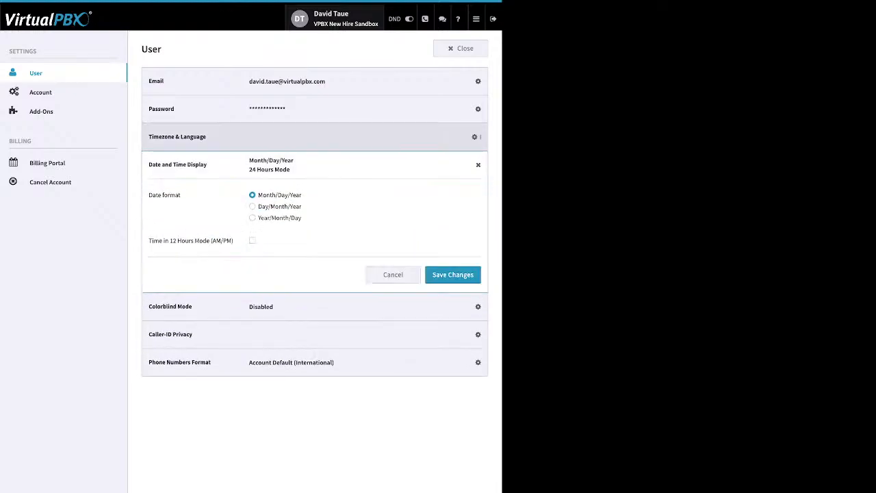
{"action": "left_click", "coordinate": [472, 137]}
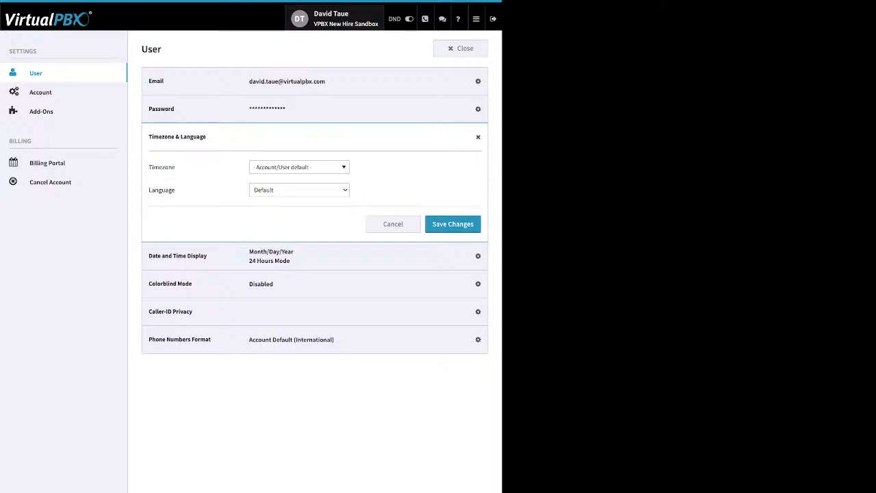
- Open the account settings and examine the technical contact and the timezone and language options
{"action": "left_click", "coordinate": [40, 92]}
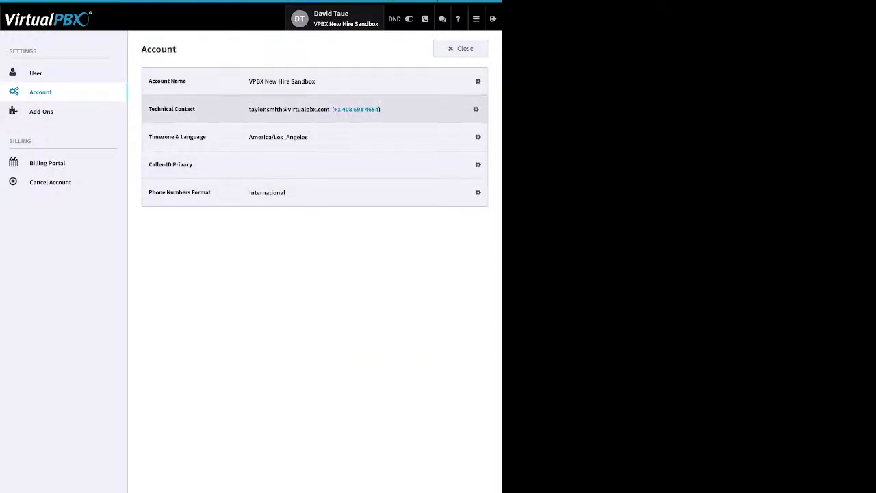
{"action": "left_click", "coordinate": [478, 109]}
{"action": "left_click", "coordinate": [472, 109]}
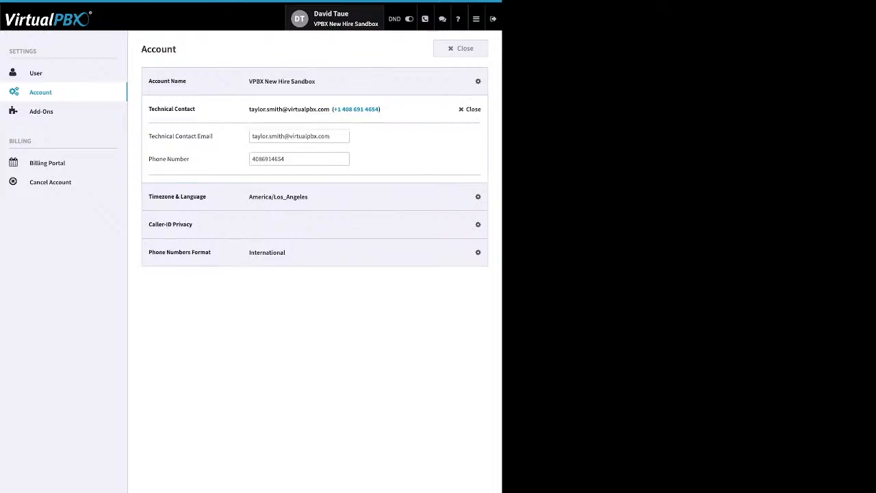
{"action": "left_click", "coordinate": [473, 137]}
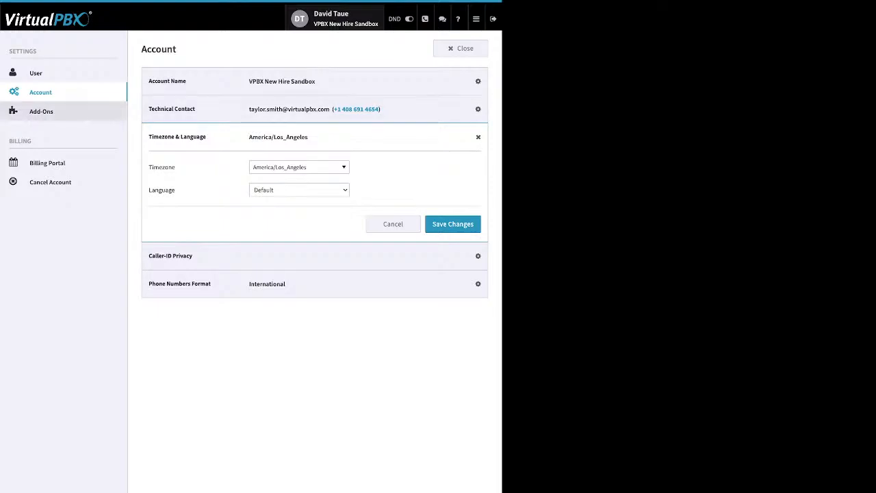
- Review the Add-Ons, Billing Portal and Cancel Account pages, and close the settings to return to the dashboard
{"action": "left_click", "coordinate": [41, 112]}
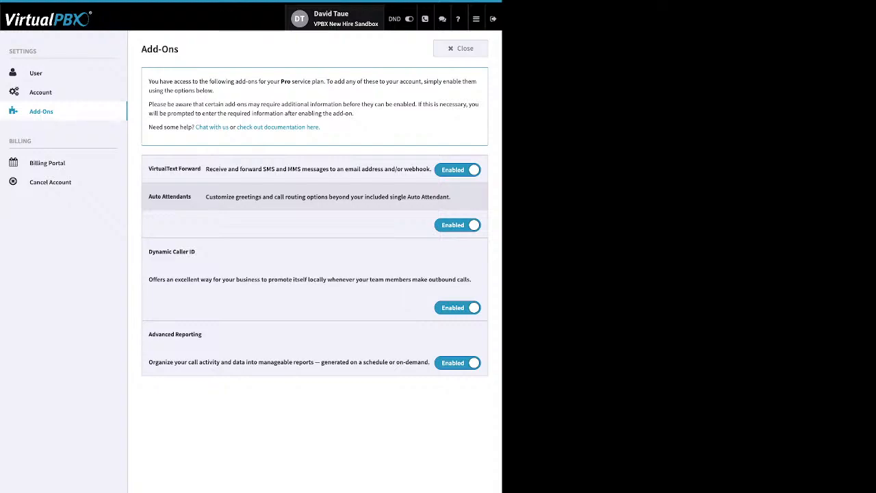
{"action": "left_click", "coordinate": [47, 163]}
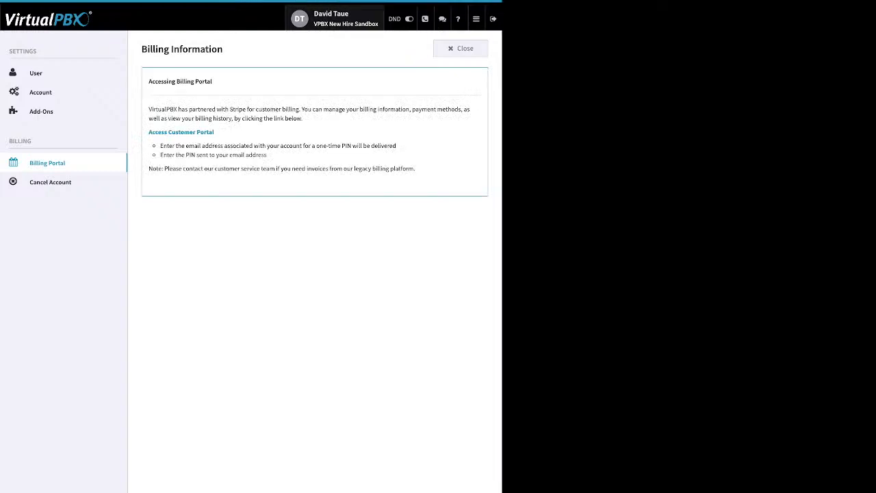
{"action": "left_click_drag", "start_coordinate": [215, 132], "coordinate": [148, 132]}
{"action": "left_click", "coordinate": [253, 205]}
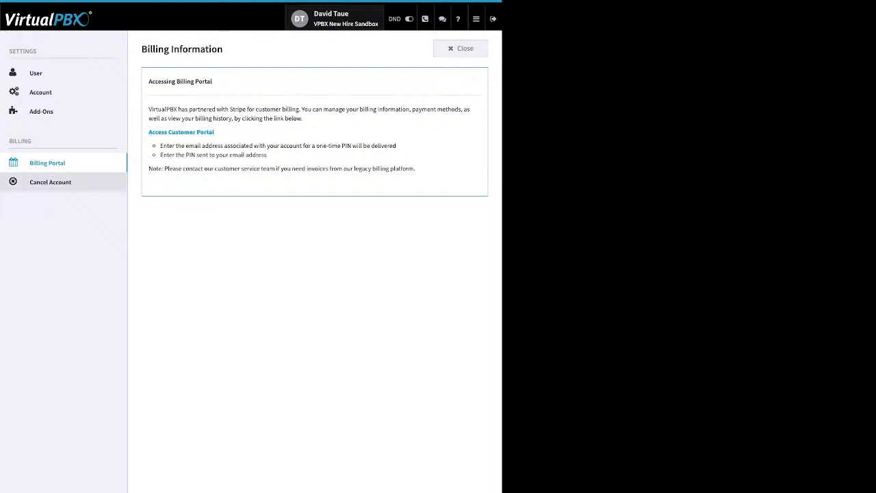
{"action": "left_click", "coordinate": [50, 182]}
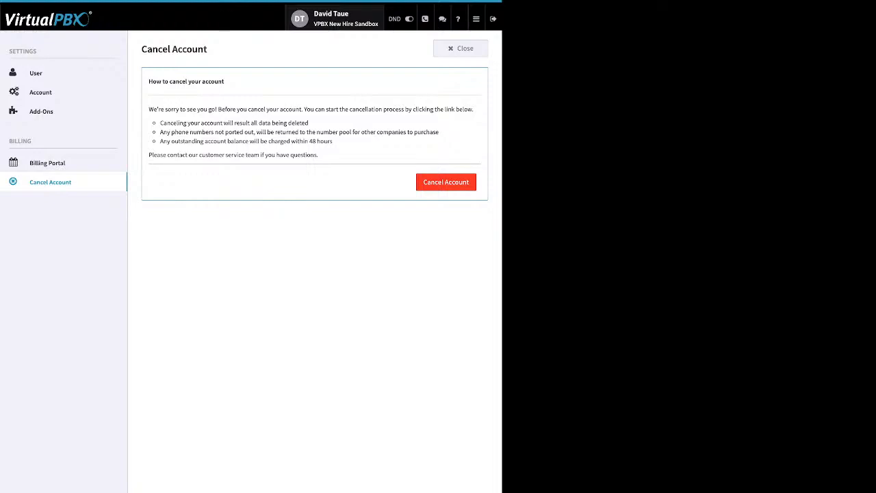
{"action": "left_click", "coordinate": [461, 49]}
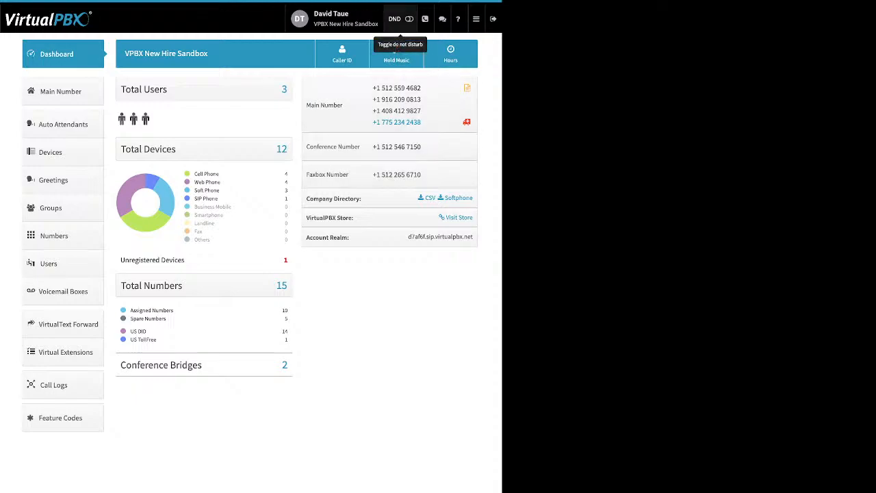
- Toggle the do not disturb setting and open the header's main menu
{"action": "left_click", "coordinate": [408, 19]}
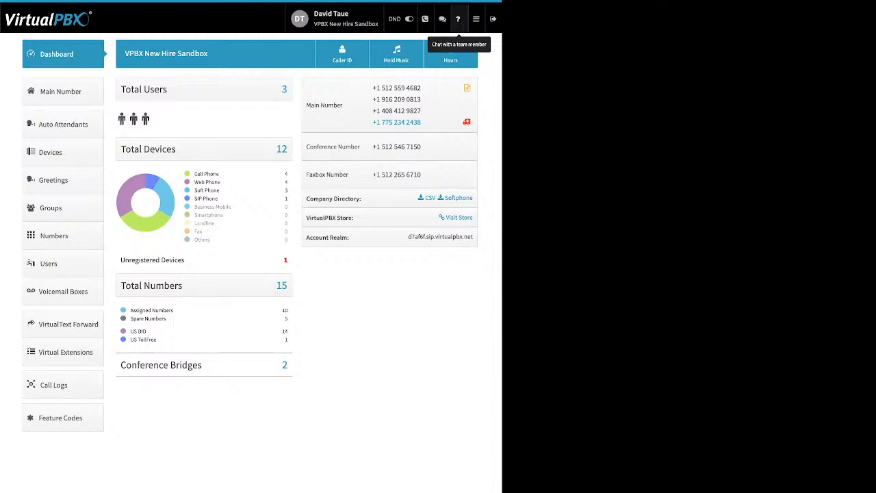
{"action": "left_click", "coordinate": [476, 19]}
{"action": "mouse_move", "coordinate": [476, 19]}
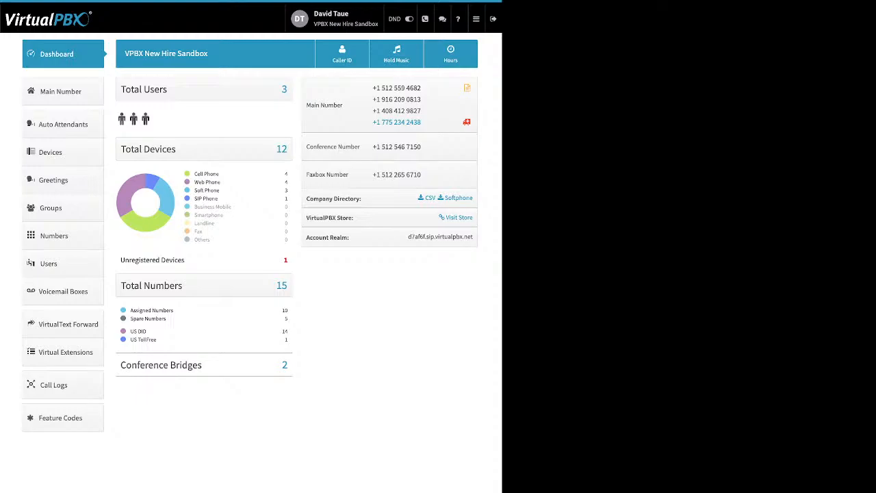
- Examine the dashboard's device breakdown by type, from cell phones to SIP phones, and the unregistered devices entry
{"action": "left_click_drag", "start_coordinate": [219, 174], "coordinate": [195, 174]}
{"action": "left_click_drag", "start_coordinate": [222, 182], "coordinate": [194, 183]}
{"action": "left_click_drag", "start_coordinate": [220, 190], "coordinate": [195, 191]}
{"action": "left_click_drag", "start_coordinate": [218, 198], "coordinate": [194, 199]}
{"action": "left_click_drag", "start_coordinate": [185, 260], "coordinate": [131, 260]}
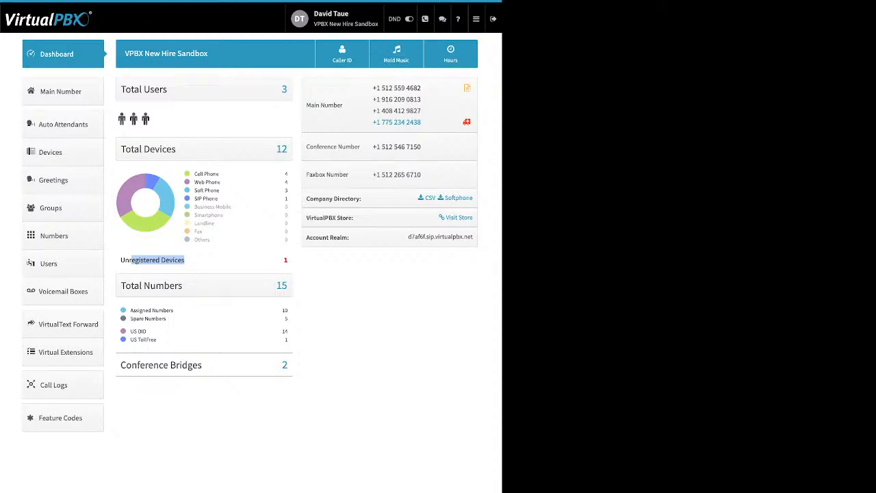
{"action": "left_click", "coordinate": [179, 263]}
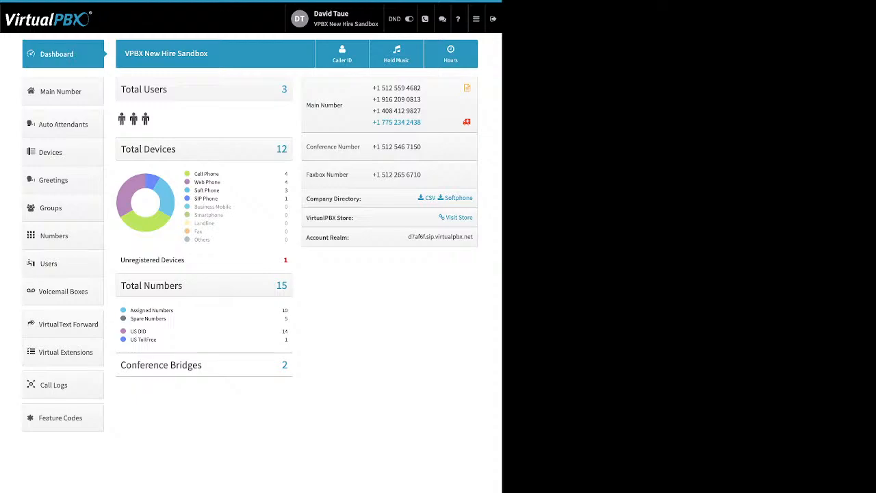
- Examine the dashboard's assigned, spare, US DID and toll-free number entries and the conference bridges entry
{"action": "left_click_drag", "start_coordinate": [167, 319], "coordinate": [130, 311]}
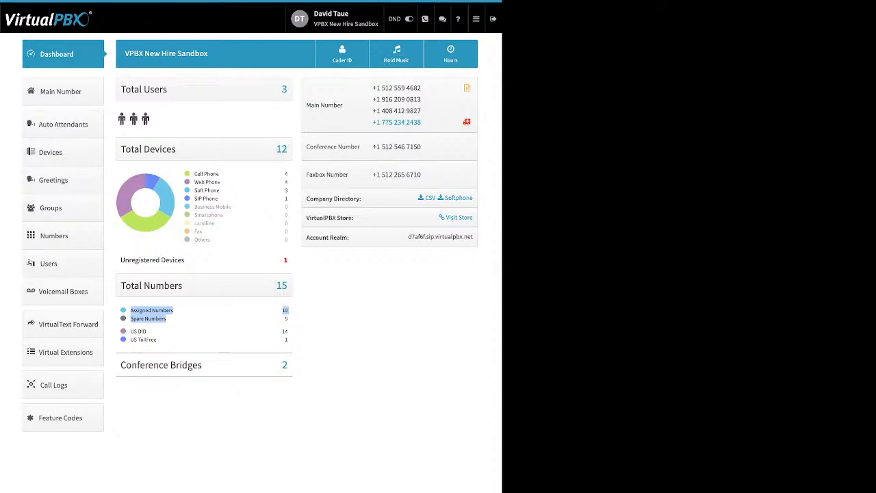
{"action": "left_click", "coordinate": [168, 320]}
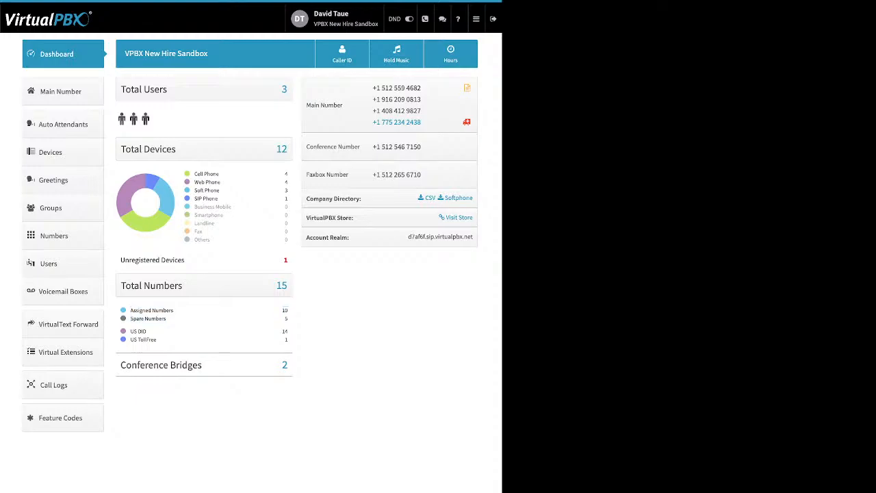
{"action": "left_click_drag", "start_coordinate": [157, 340], "coordinate": [130, 331]}
{"action": "left_click_drag", "start_coordinate": [208, 366], "coordinate": [132, 366]}
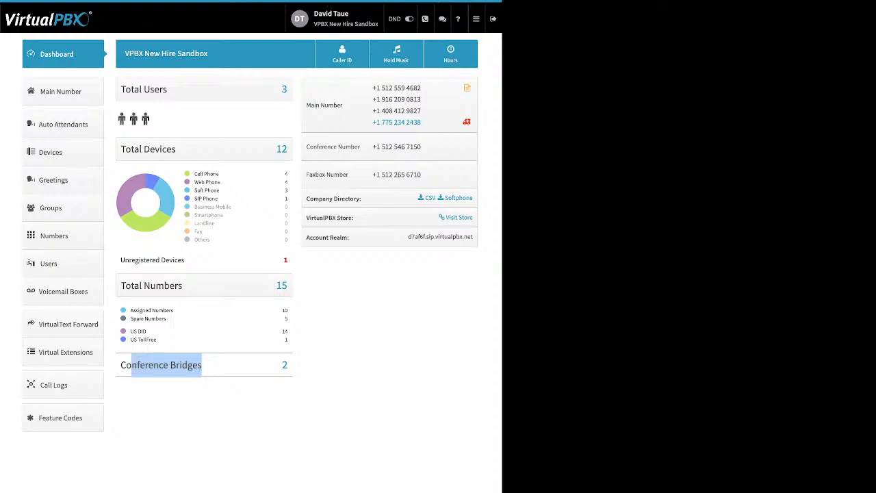
{"action": "left_click", "coordinate": [219, 395]}
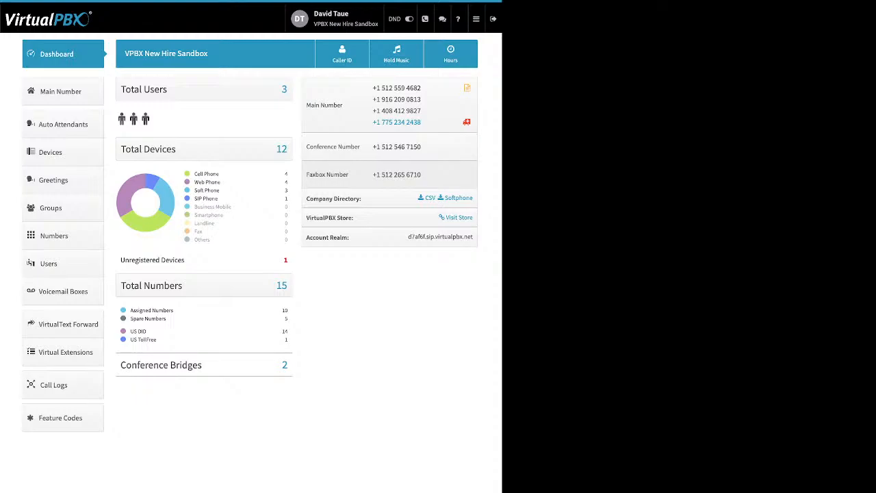
- Examine the Company Directory and VirtualPBX Store entries on the dashboard
{"action": "triple_click", "coordinate": [333, 199]}
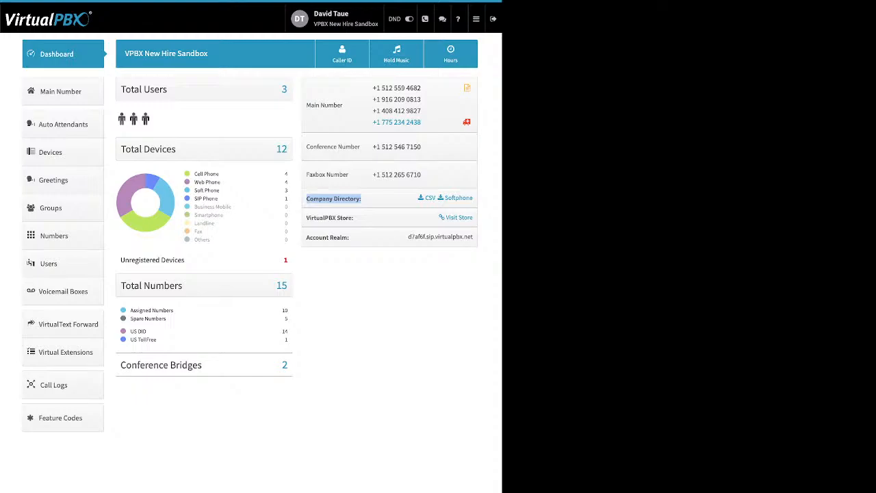
{"action": "left_click", "coordinate": [357, 200]}
{"action": "left_click_drag", "start_coordinate": [354, 218], "coordinate": [306, 217]}
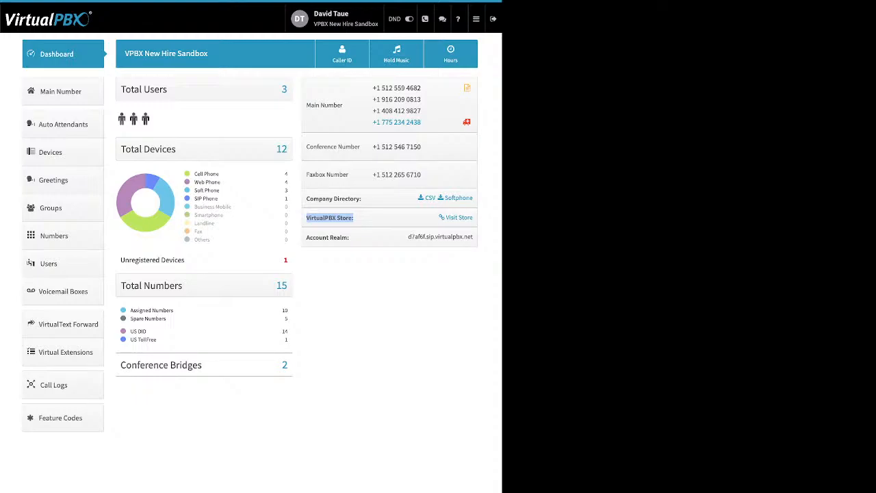
{"action": "left_click", "coordinate": [353, 217]}
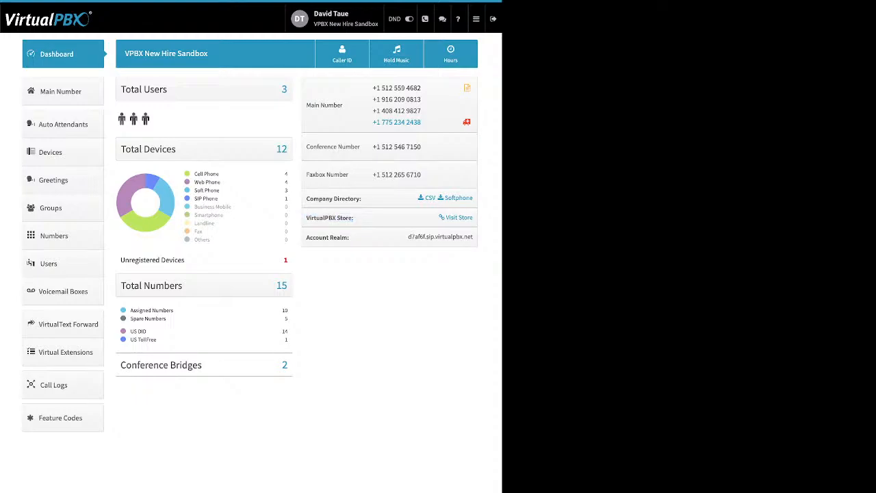
- Examine the Account Realm entry and the account name on the dashboard
{"action": "left_click_drag", "start_coordinate": [351, 237], "coordinate": [306, 237]}
{"action": "left_click", "coordinate": [343, 239]}
{"action": "left_click_drag", "start_coordinate": [208, 53], "coordinate": [124, 53]}
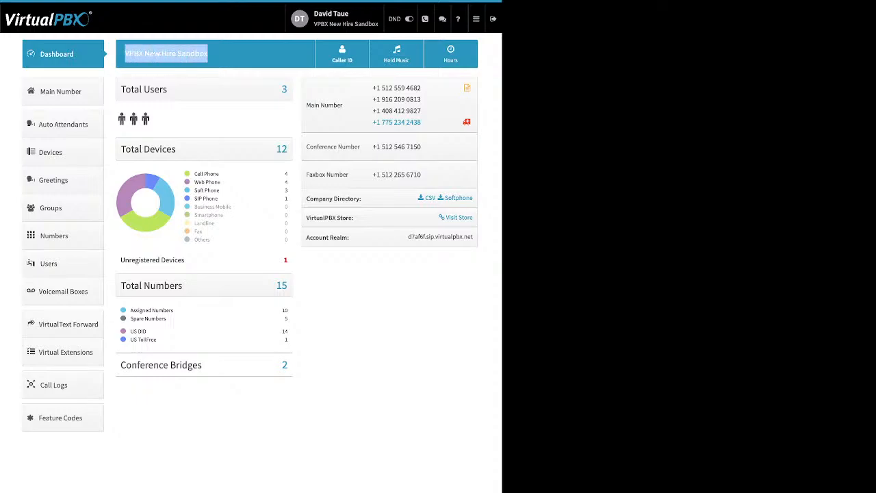
- Open the company caller ID settings, review the available caller ID numbers and save the current selection
{"action": "left_click", "coordinate": [343, 53]}
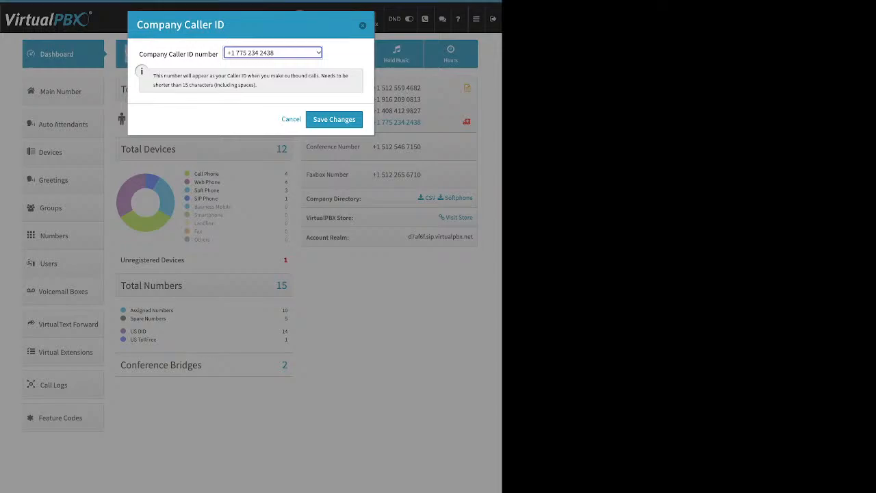
{"action": "left_click", "coordinate": [272, 52]}
{"action": "left_click", "coordinate": [273, 53]}
{"action": "left_click", "coordinate": [272, 53]}
{"action": "left_click_drag", "start_coordinate": [139, 54], "coordinate": [218, 54]}
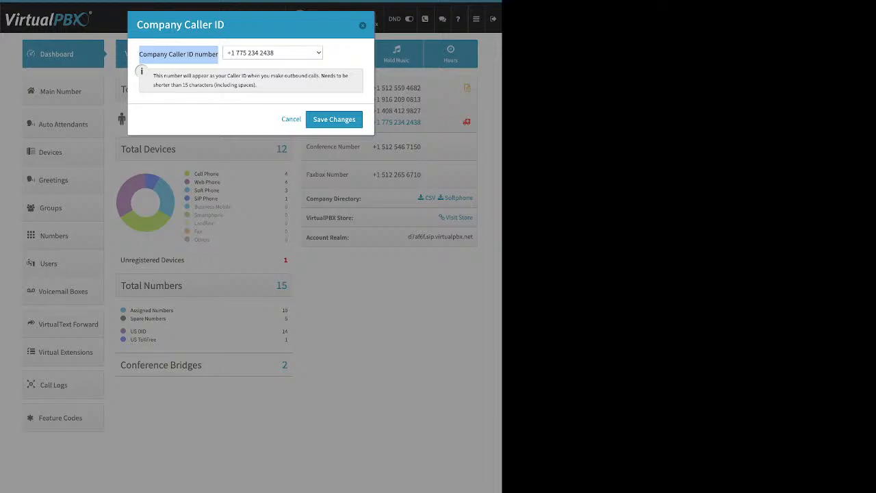
{"action": "left_click", "coordinate": [334, 119]}
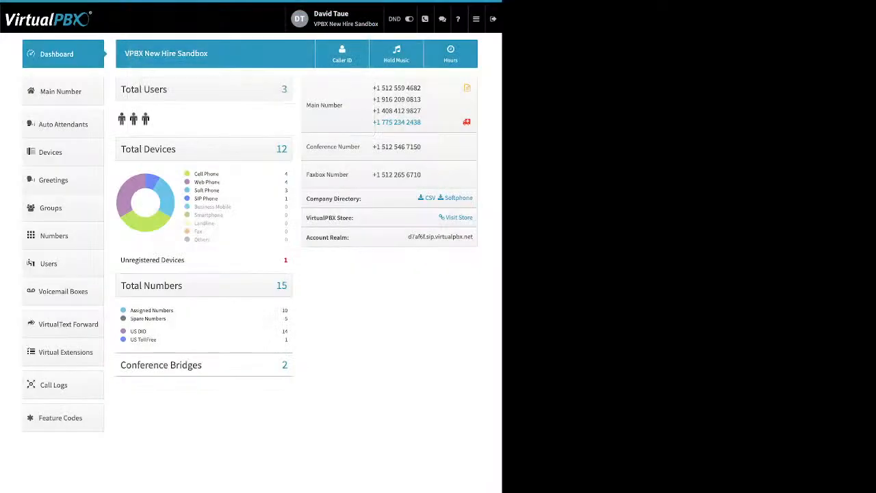
- Open the account's Music-On-Hold settings, view the audio file upload option and close them without saving
{"action": "left_click", "coordinate": [397, 55]}
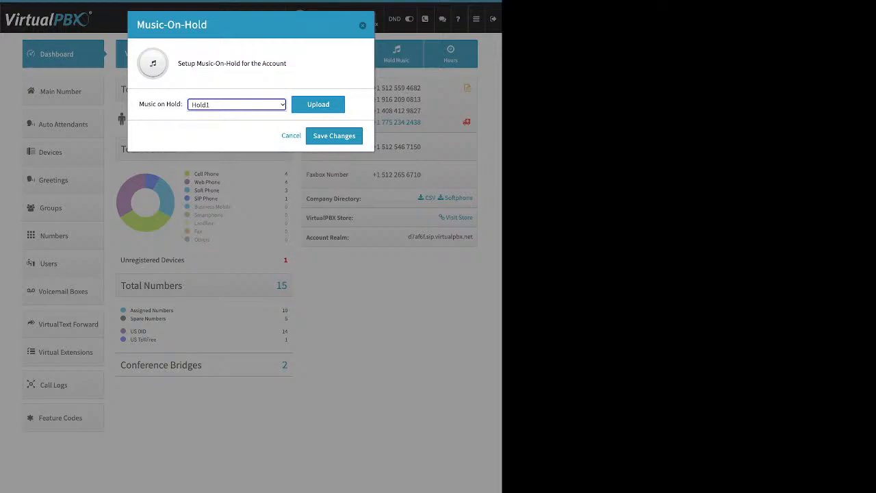
{"action": "left_click", "coordinate": [319, 105]}
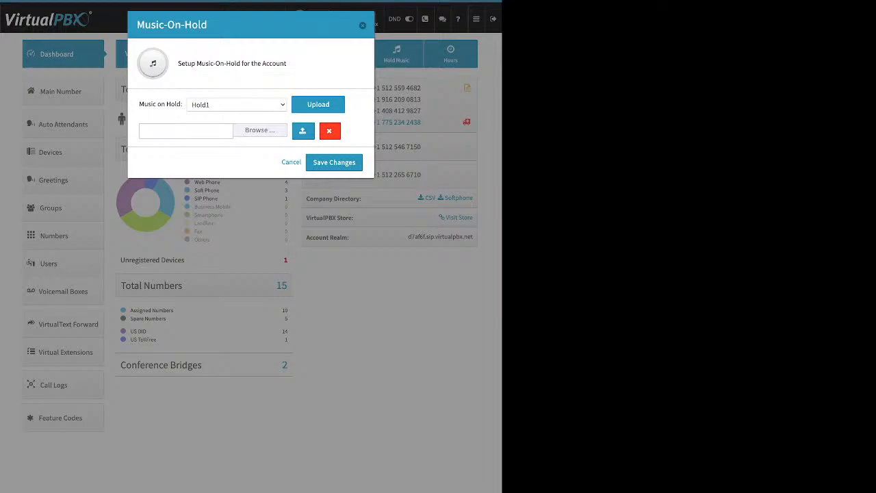
{"action": "left_click", "coordinate": [363, 25]}
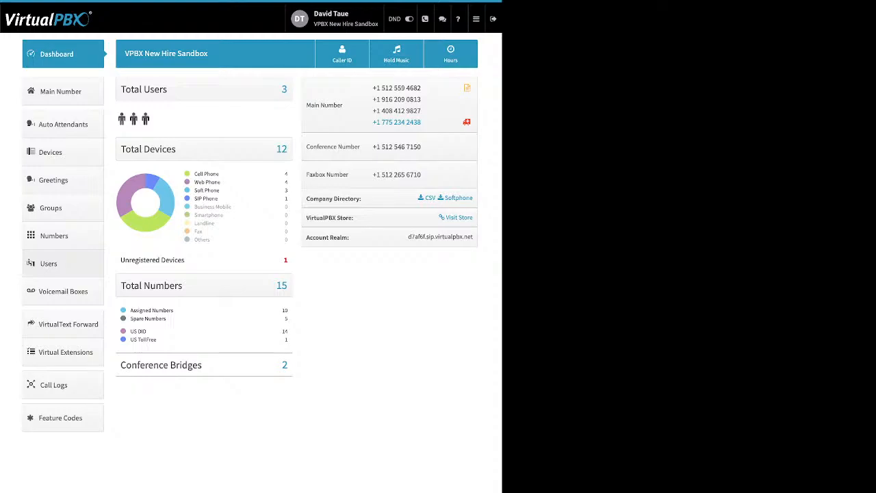
- Open the form for adding a user and examine its name, login email and password fields
{"action": "left_click", "coordinate": [49, 264]}
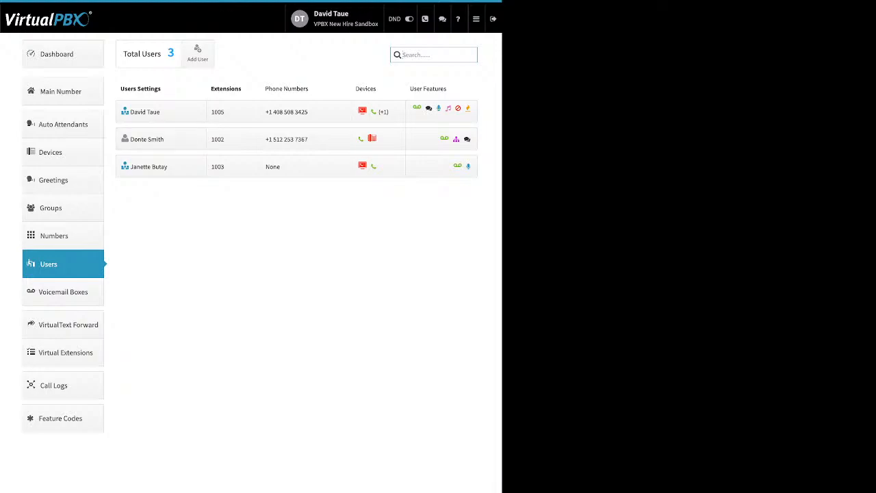
{"action": "left_click", "coordinate": [198, 54]}
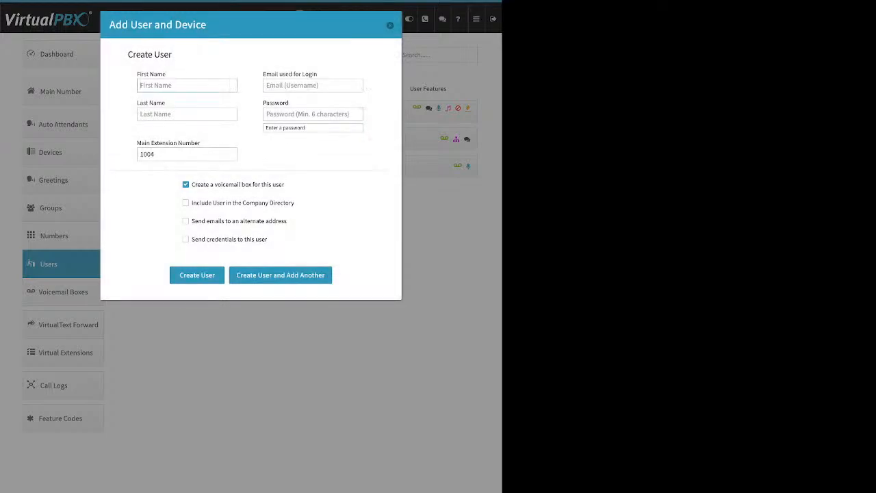
{"action": "left_click_drag", "start_coordinate": [167, 75], "coordinate": [138, 75]}
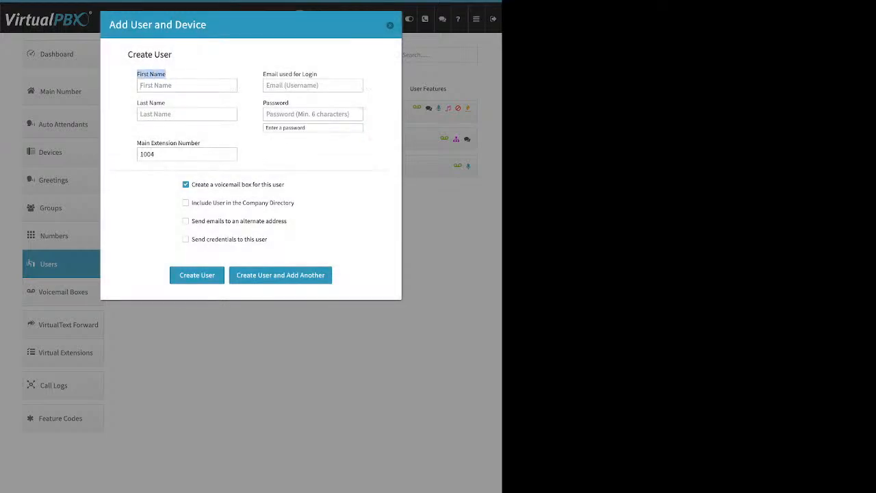
{"action": "left_click_drag", "start_coordinate": [166, 104], "coordinate": [137, 103]}
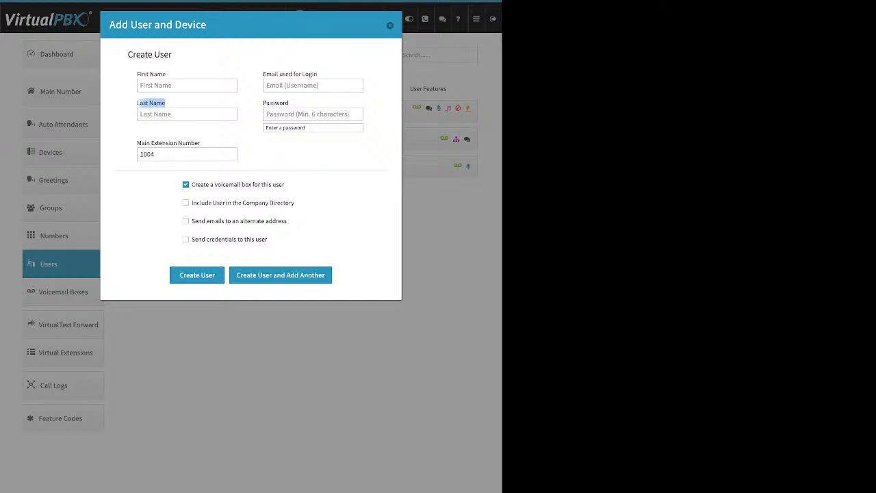
{"action": "left_click_drag", "start_coordinate": [318, 75], "coordinate": [263, 75]}
{"action": "left_click_drag", "start_coordinate": [289, 104], "coordinate": [274, 103]}
{"action": "left_click", "coordinate": [313, 114]}
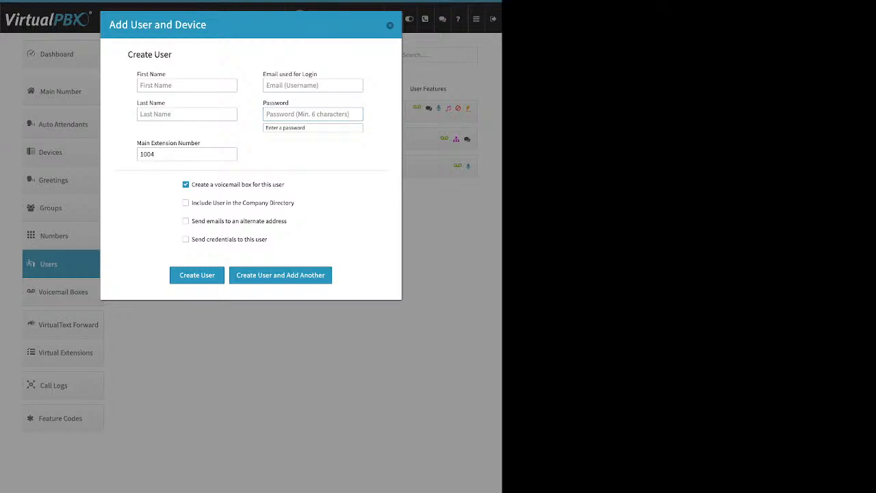
- Set the new user's main extension number to 5002
{"action": "left_click_drag", "start_coordinate": [200, 142], "coordinate": [137, 143]}
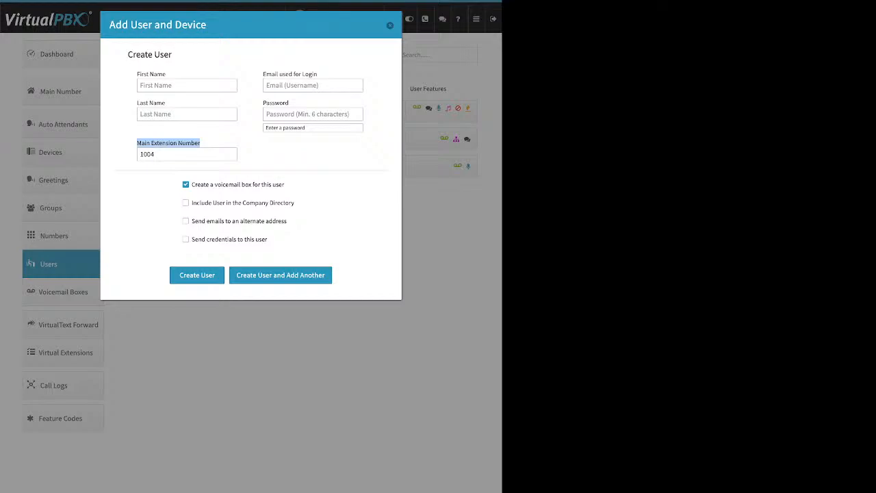
{"action": "left_click_drag", "start_coordinate": [156, 155], "coordinate": [139, 155]}
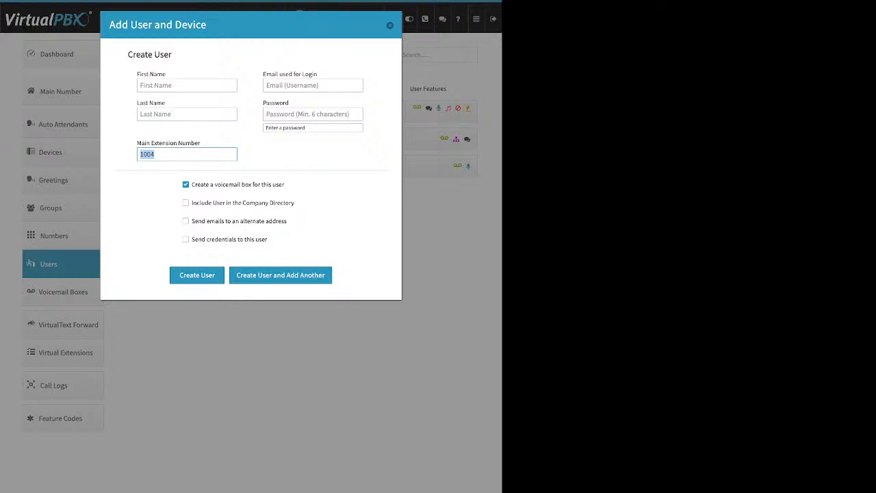
{"action": "type", "text": "5001"}
{"action": "key", "text": "BackSpace"}
{"action": "type", "text": "2"}
{"action": "key", "text": "Tab"}
- Review the new user's voicemail box option, and switch the Company Directory and alternate email address options on and off
{"action": "left_click_drag", "start_coordinate": [285, 185], "coordinate": [192, 184]}
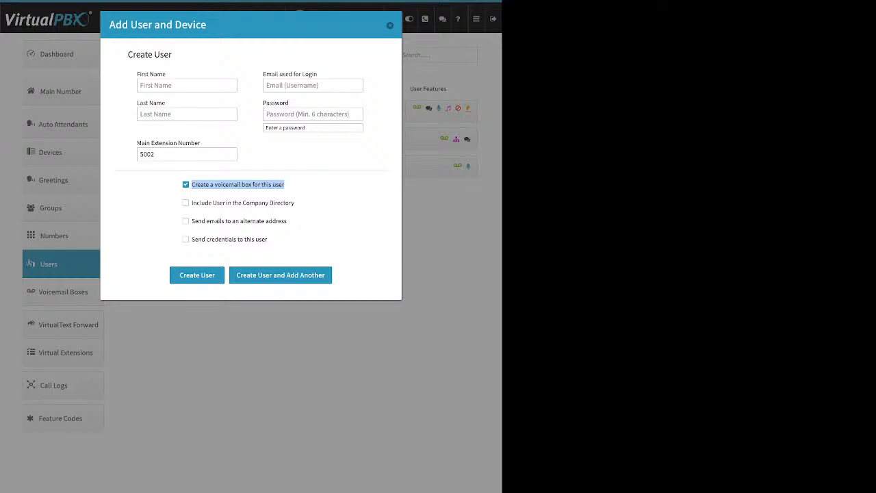
{"action": "left_click_drag", "start_coordinate": [295, 203], "coordinate": [194, 202]}
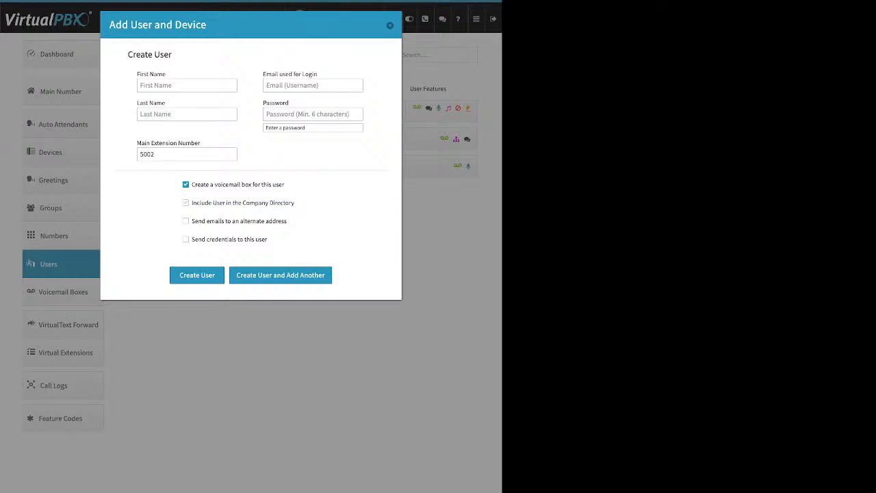
{"action": "left_click", "coordinate": [185, 203]}
{"action": "left_click", "coordinate": [186, 203]}
{"action": "left_click_drag", "start_coordinate": [288, 221], "coordinate": [192, 221]}
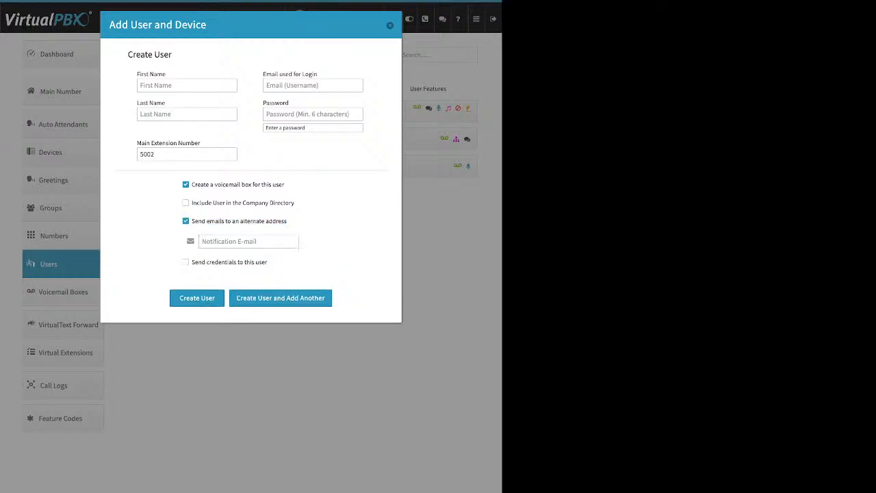
{"action": "left_click", "coordinate": [248, 242]}
{"action": "left_click", "coordinate": [185, 221]}
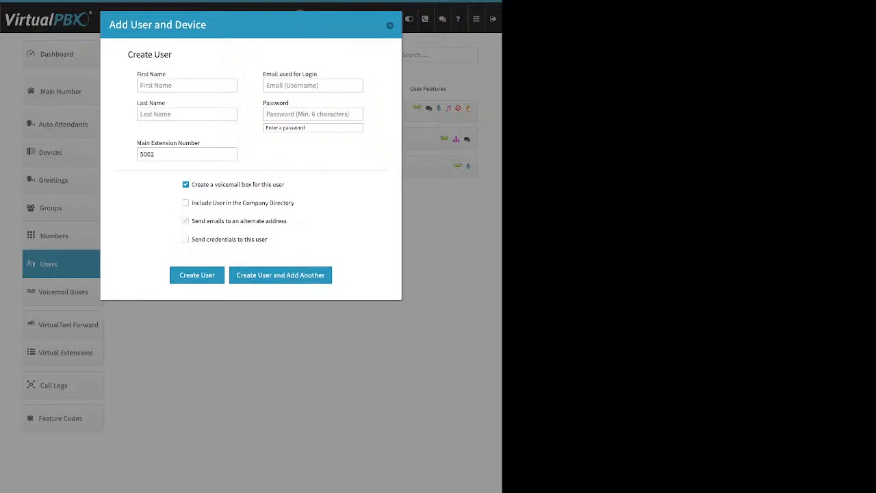
- Enable sending credentials to the new user and close the form without creating the user
{"action": "left_click_drag", "start_coordinate": [268, 239], "coordinate": [193, 240]}
{"action": "left_click", "coordinate": [192, 240]}
{"action": "left_click_drag", "start_coordinate": [268, 240], "coordinate": [196, 239]}
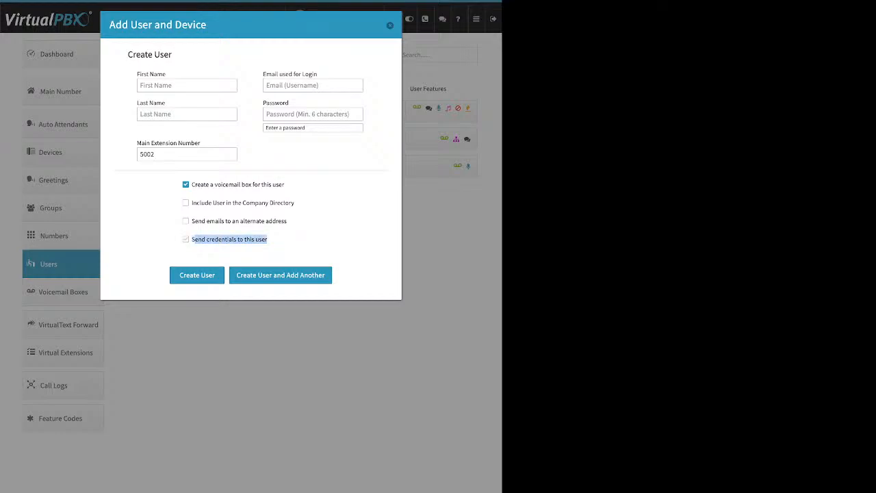
{"action": "left_click", "coordinate": [195, 239]}
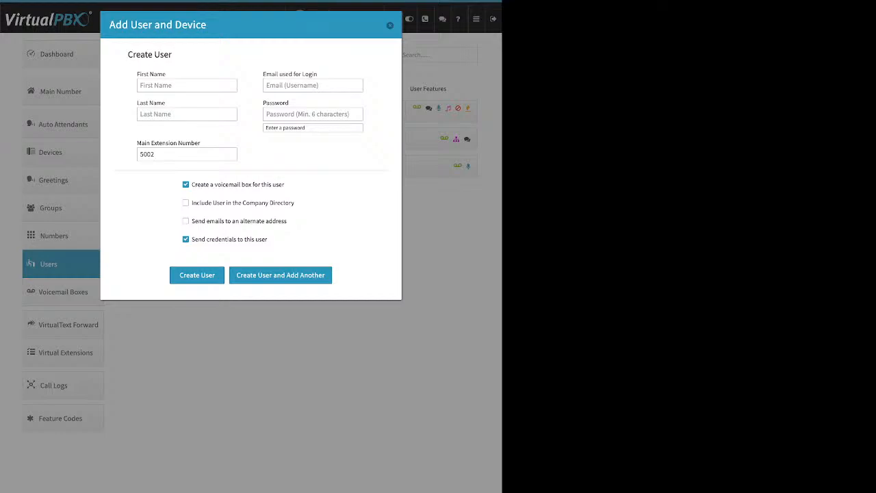
{"action": "left_click", "coordinate": [390, 25]}
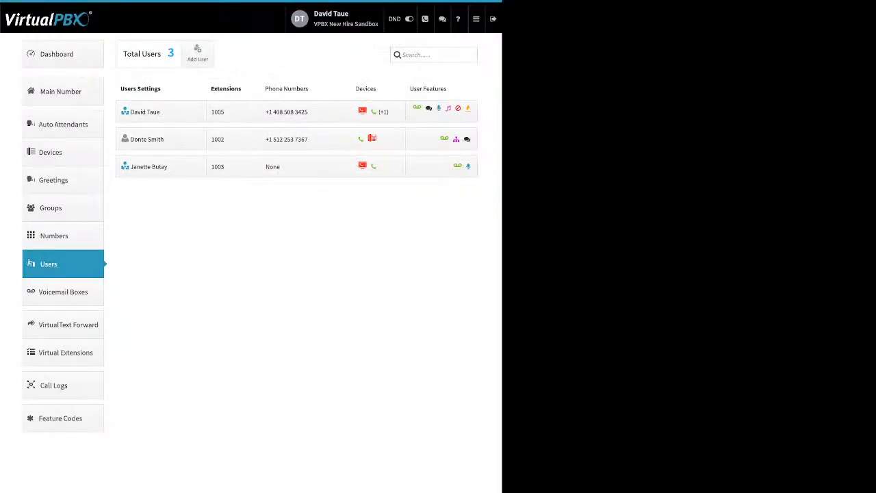
- Open the settings of the user with extension 1005 and examine the name fields and the credentials option
{"action": "left_click", "coordinate": [161, 112]}
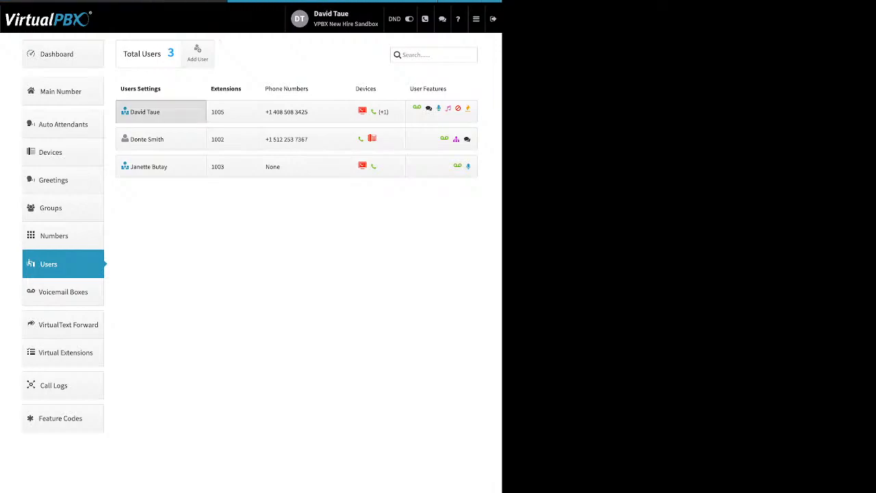
{"action": "double_click", "coordinate": [152, 145]}
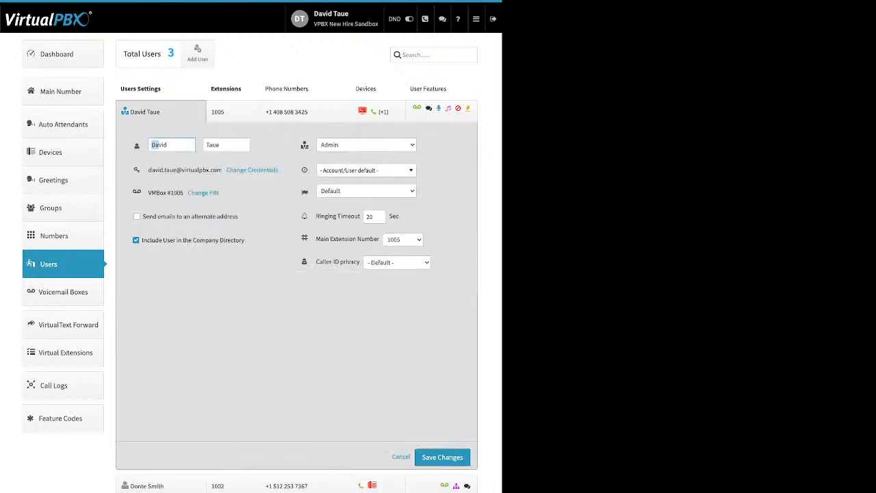
{"action": "double_click", "coordinate": [211, 144]}
{"action": "left_click_drag", "start_coordinate": [279, 170], "coordinate": [225, 170]}
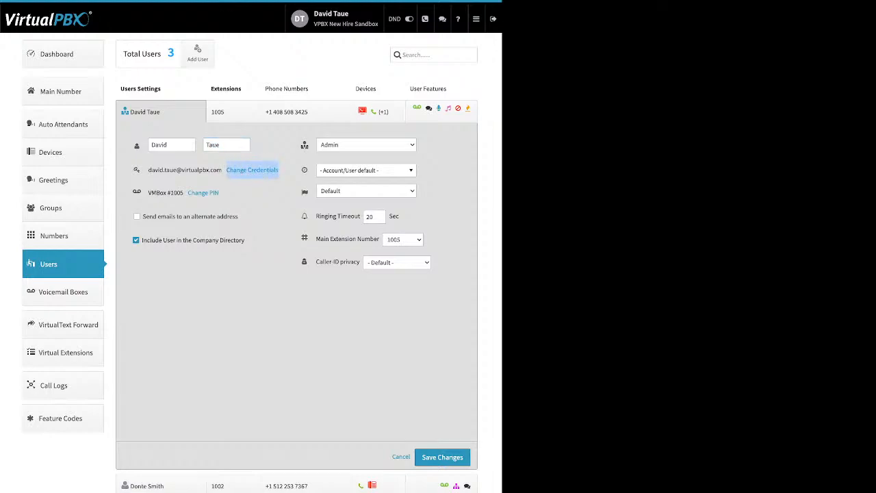
{"action": "left_click", "coordinate": [226, 192]}
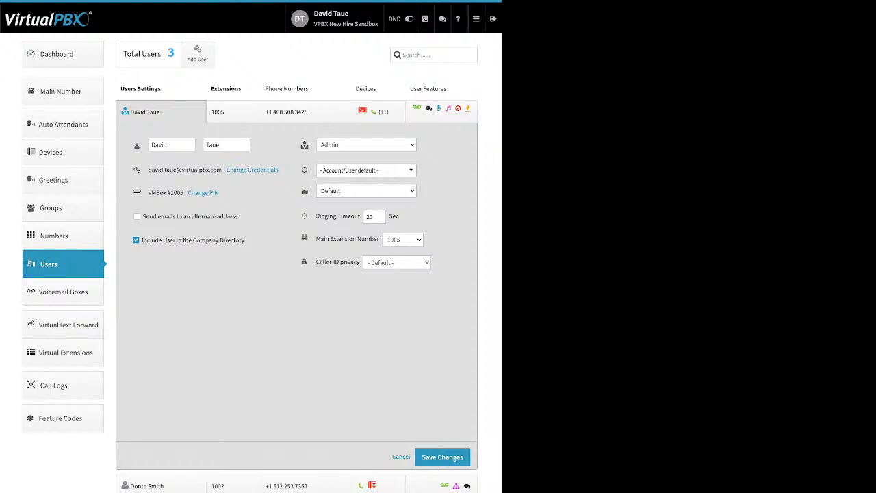
- Open the user's credentials update, examine the email, password and reset instructions options, and close it without changes
{"action": "left_click", "coordinate": [252, 170]}
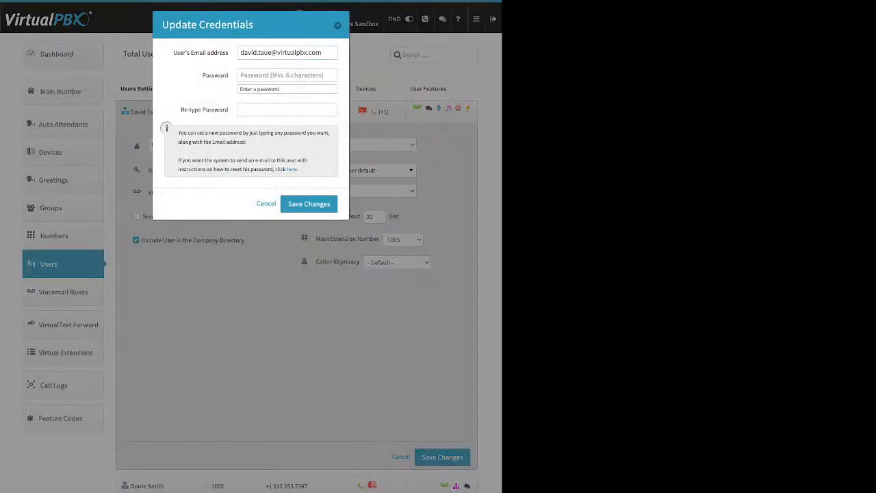
{"action": "left_click_drag", "start_coordinate": [173, 53], "coordinate": [229, 53]}
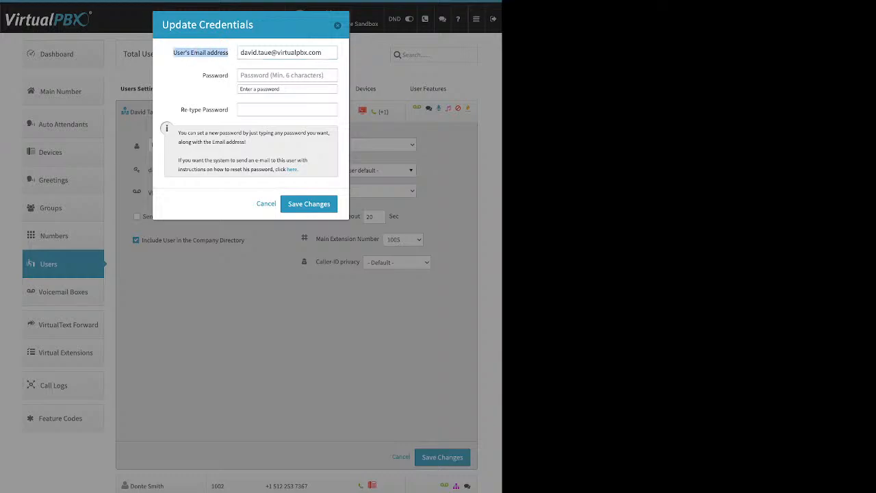
{"action": "double_click", "coordinate": [215, 75]}
{"action": "left_click_drag", "start_coordinate": [181, 109], "coordinate": [229, 110]}
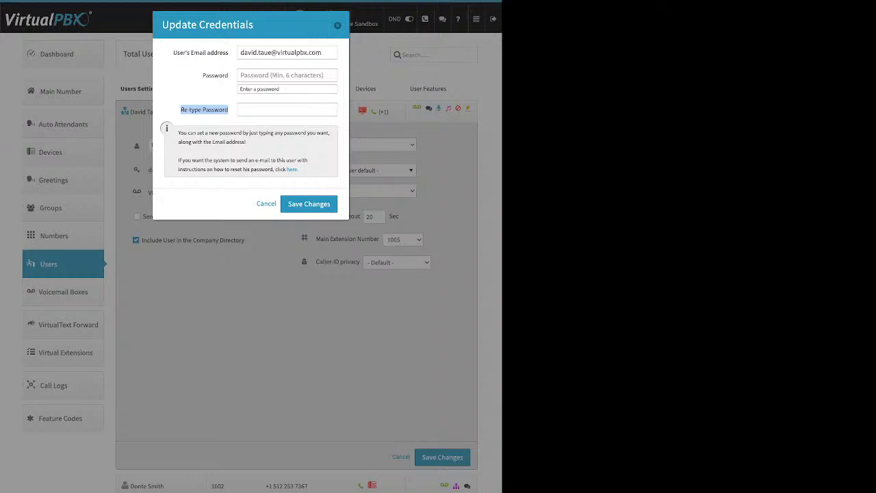
{"action": "left_click_drag", "start_coordinate": [299, 169], "coordinate": [287, 169]}
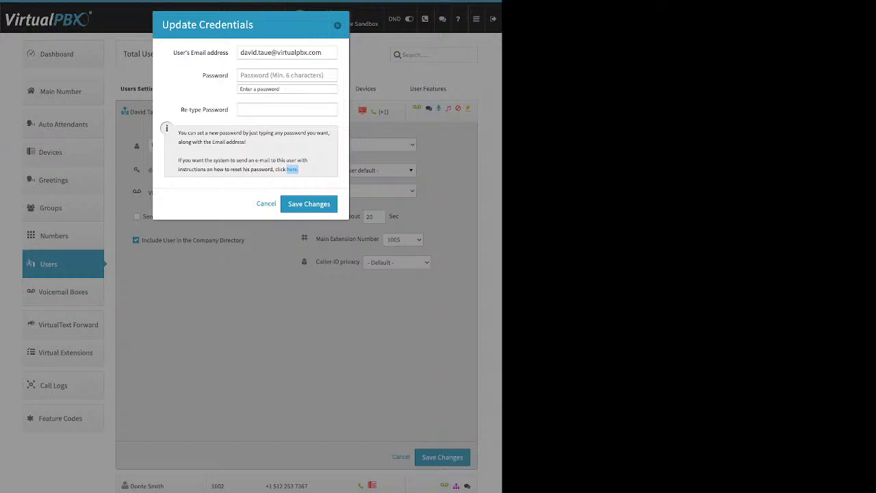
{"action": "key", "text": "Escape"}
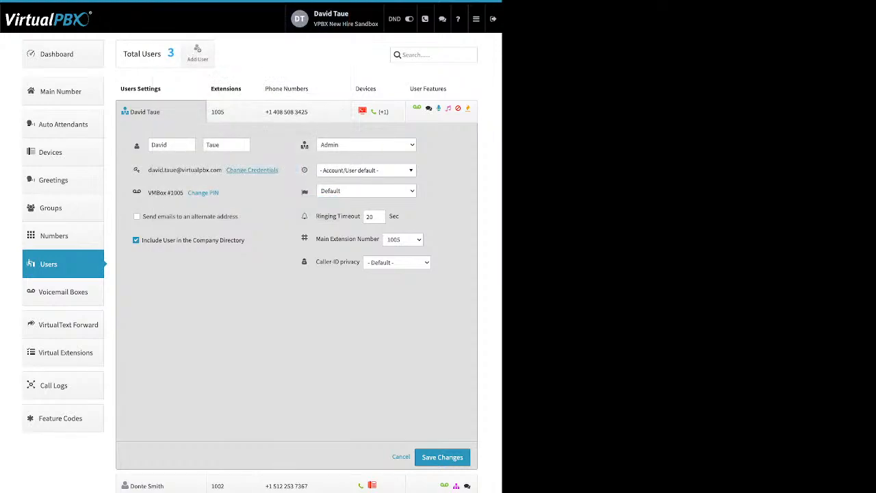
- Open the PIN update for the user's voicemail box and close it without changes
{"action": "left_click_drag", "start_coordinate": [219, 193], "coordinate": [188, 193]}
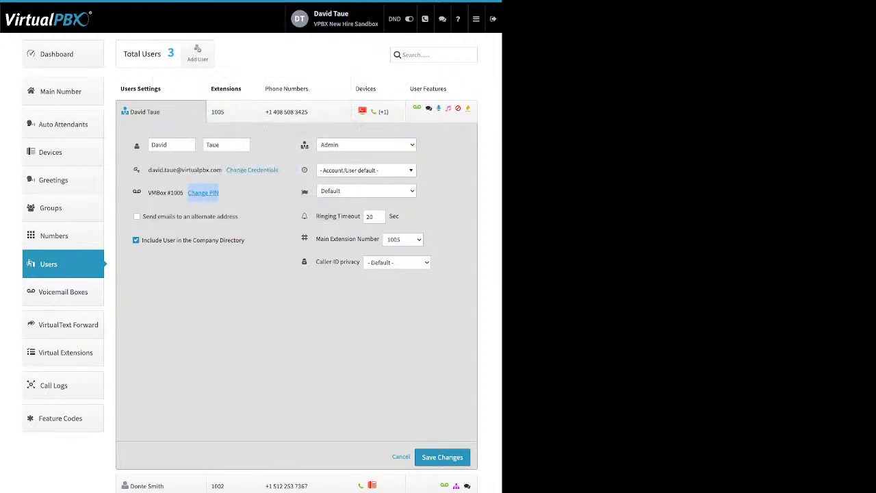
{"action": "left_click", "coordinate": [203, 193]}
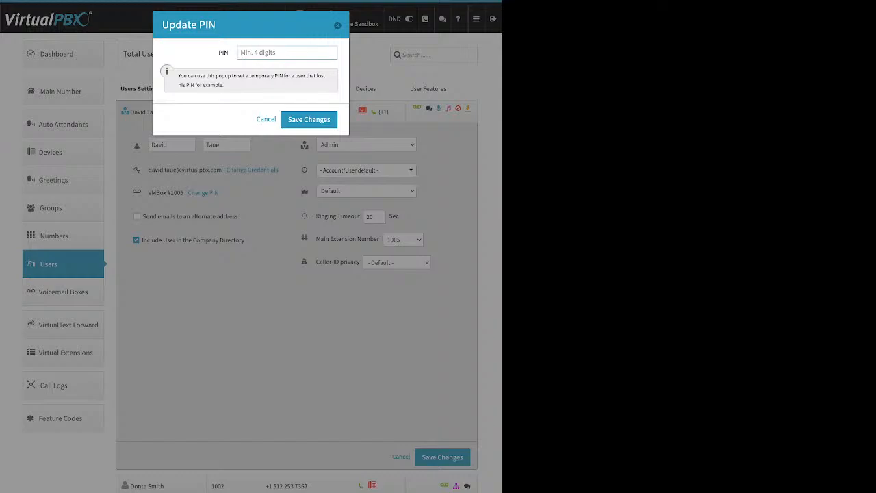
{"action": "key", "text": "Escape"}
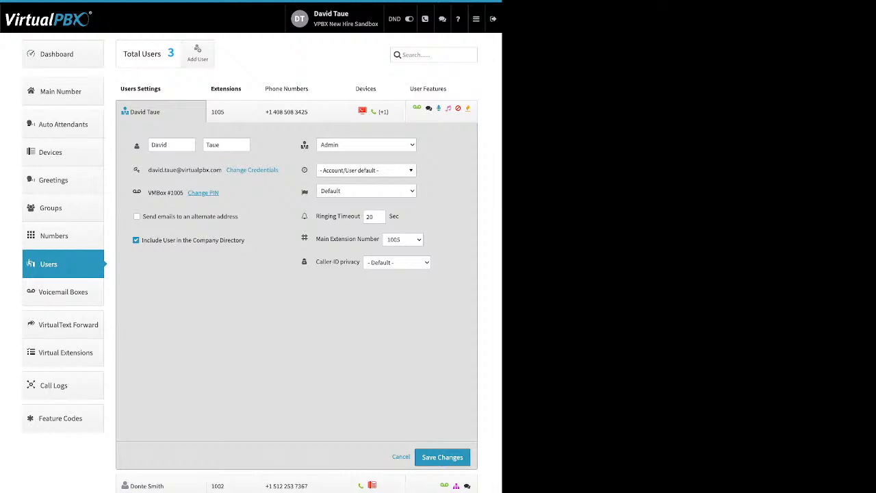
- Examine the user's alternate email address and Company Directory options without changing them
{"action": "left_click_drag", "start_coordinate": [240, 216], "coordinate": [139, 216]}
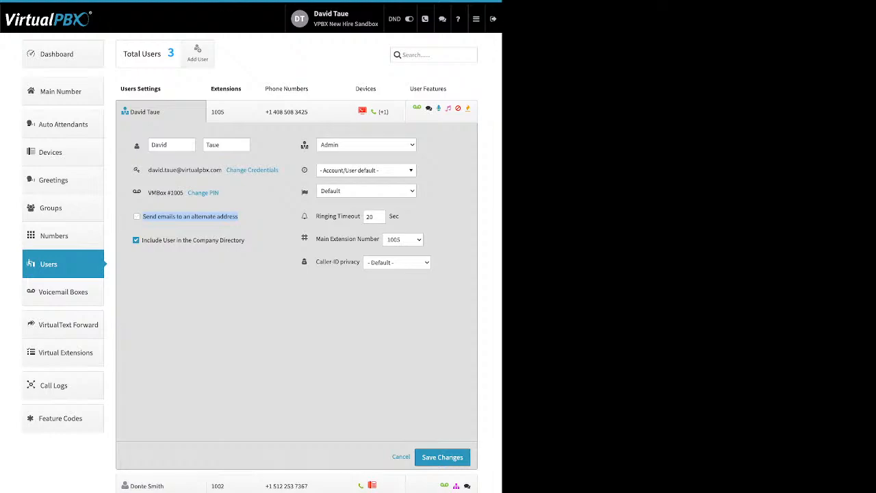
{"action": "left_click_drag", "start_coordinate": [245, 240], "coordinate": [141, 241]}
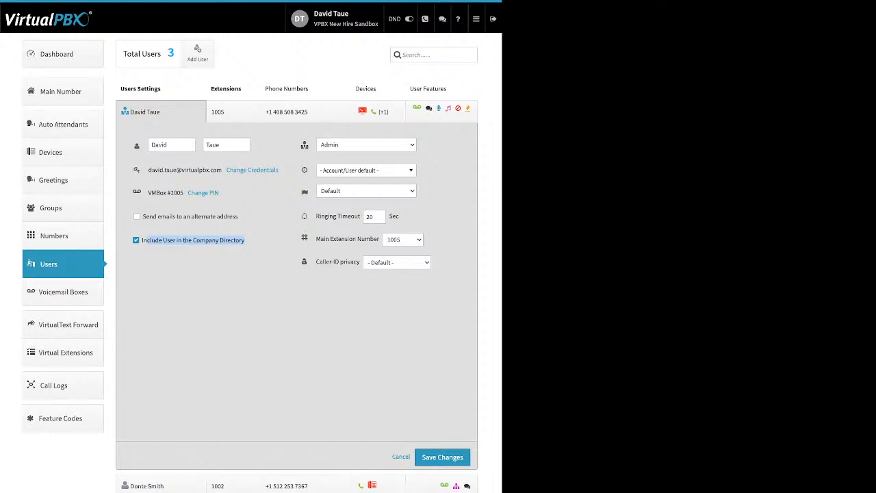
{"action": "left_click", "coordinate": [193, 268]}
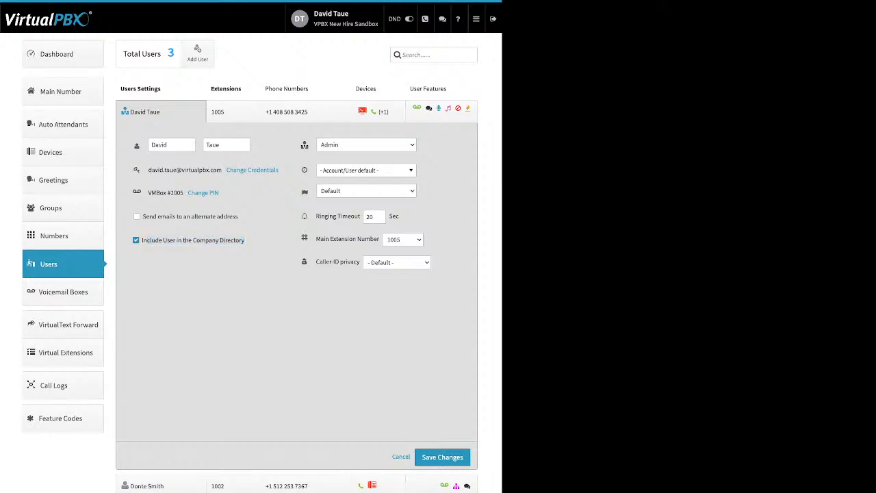
- Examine the user's role, time zone and Ringing Timeout settings, viewing the available time zones without choosing one
{"action": "mouse_move", "coordinate": [305, 145]}
{"action": "mouse_move", "coordinate": [305, 170]}
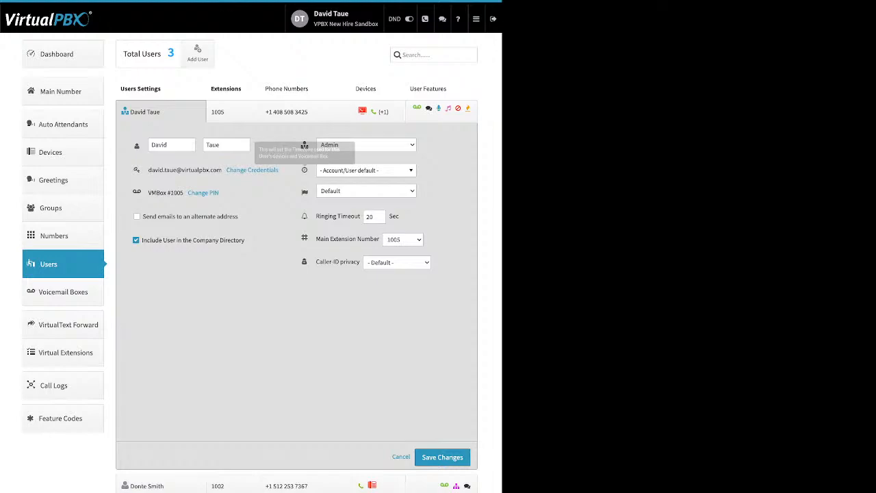
{"action": "left_click", "coordinate": [366, 170]}
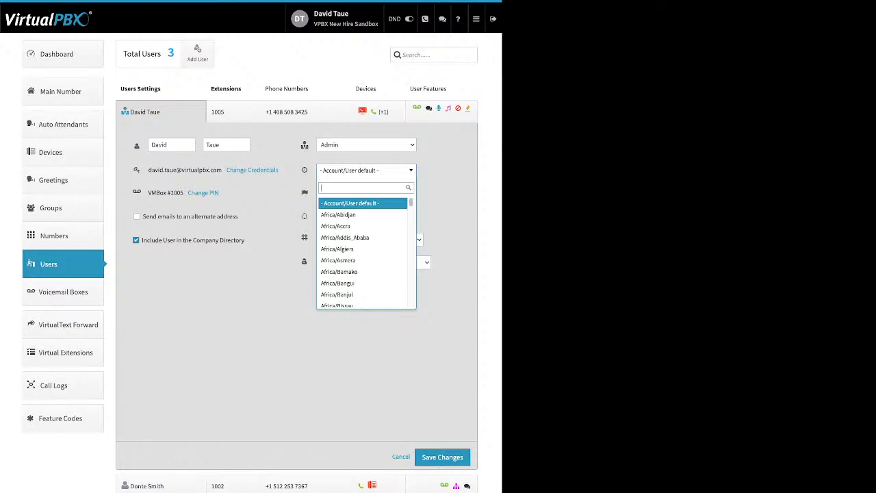
{"action": "key", "text": "Escape"}
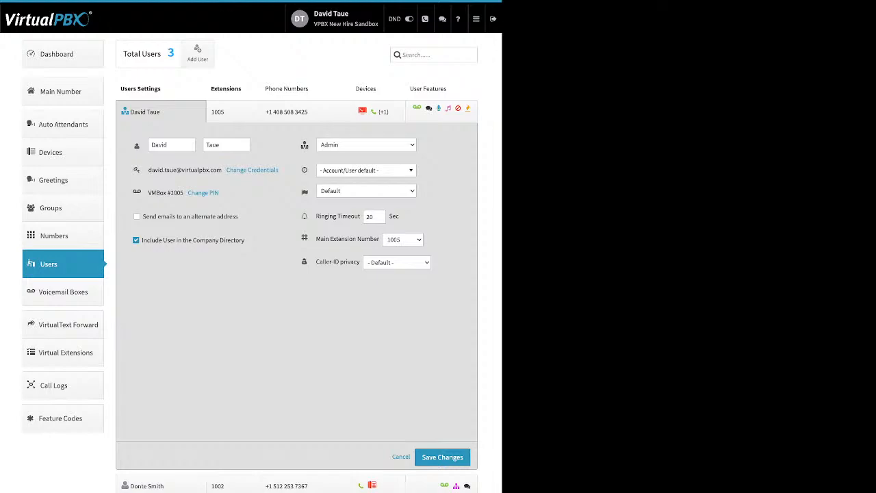
{"action": "left_click_drag", "start_coordinate": [314, 216], "coordinate": [360, 216]}
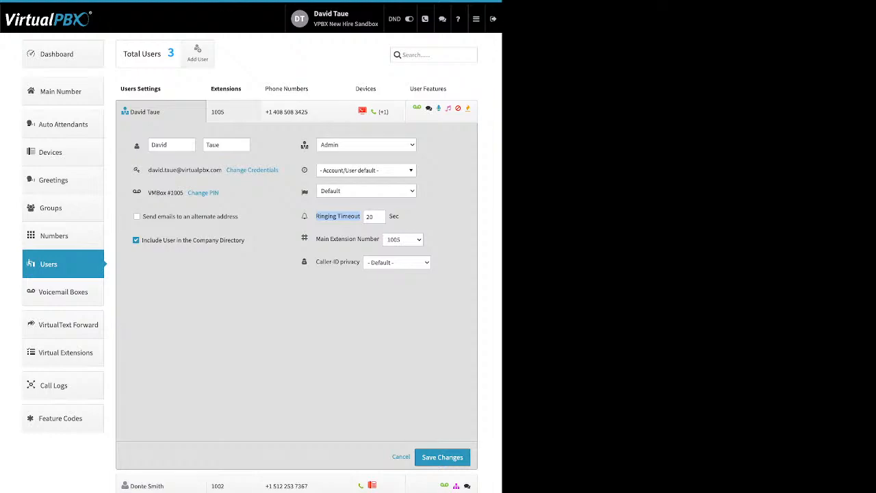
- Open the extensions of the user with extension 1005, add a 1004 extension entry and remove it again
{"action": "left_click", "coordinate": [233, 112]}
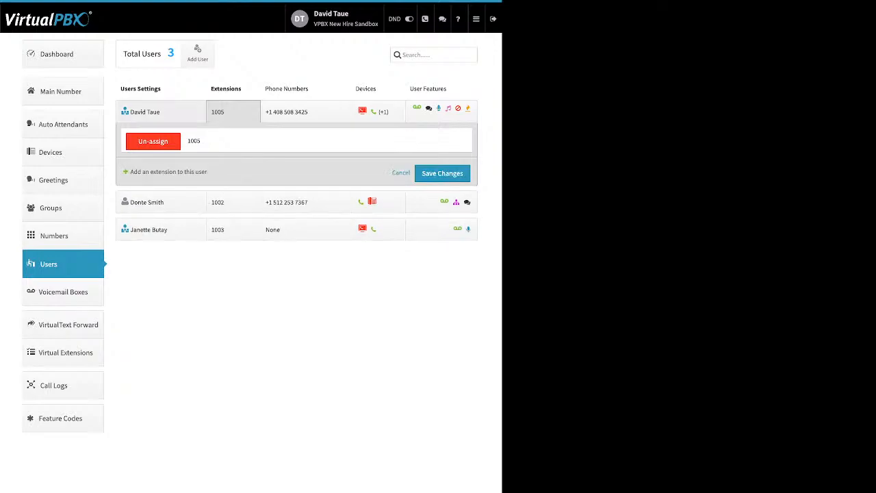
{"action": "left_click_drag", "start_coordinate": [131, 172], "coordinate": [207, 172]}
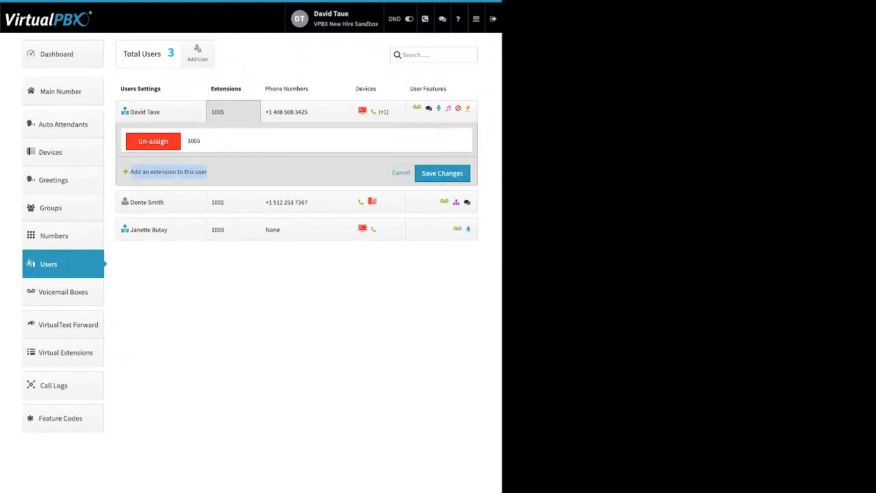
{"action": "left_click", "coordinate": [171, 172]}
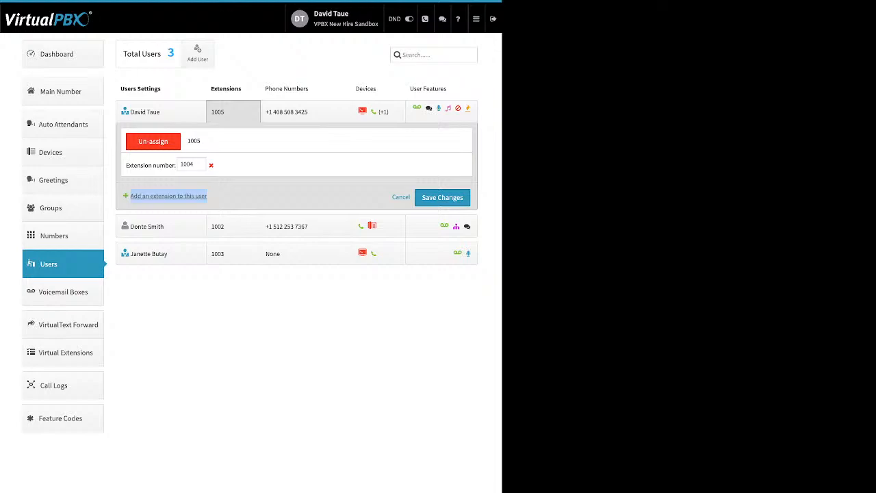
{"action": "left_click", "coordinate": [233, 195]}
{"action": "left_click", "coordinate": [211, 166]}
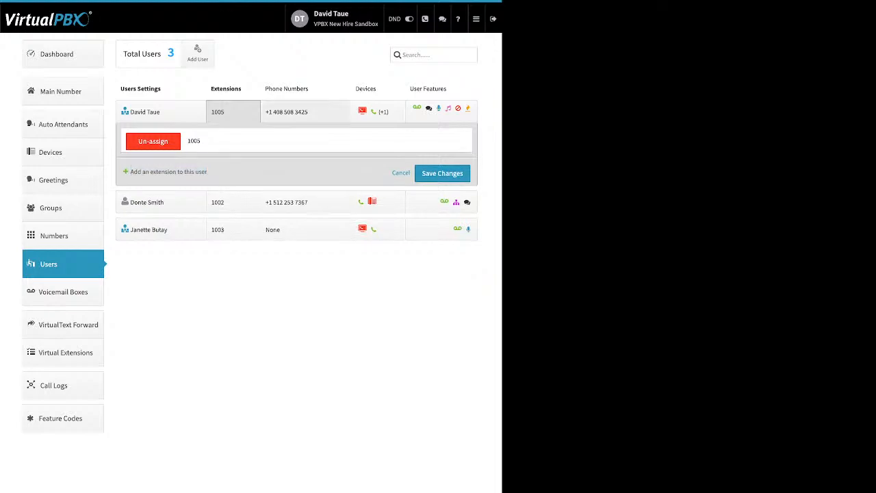
- Add the first spare toll-free number to the user's phone numbers and close the section without saving
{"action": "left_click", "coordinate": [306, 111]}
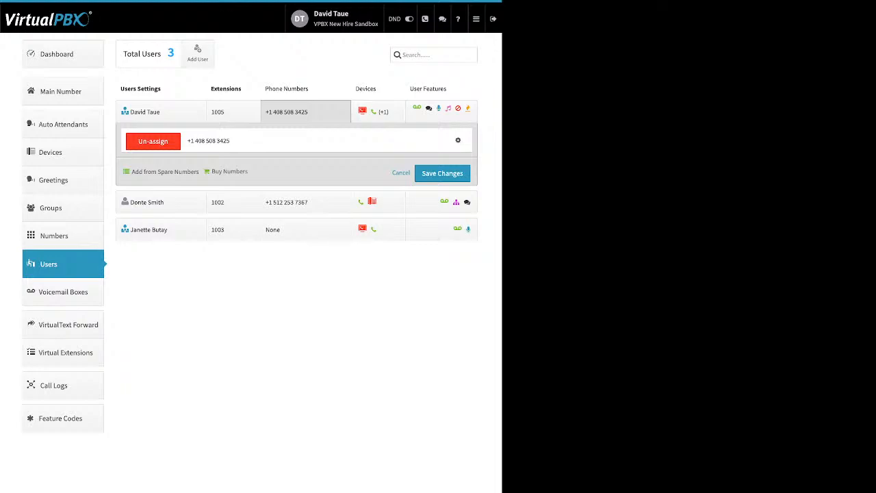
{"action": "left_click_drag", "start_coordinate": [131, 172], "coordinate": [243, 172]}
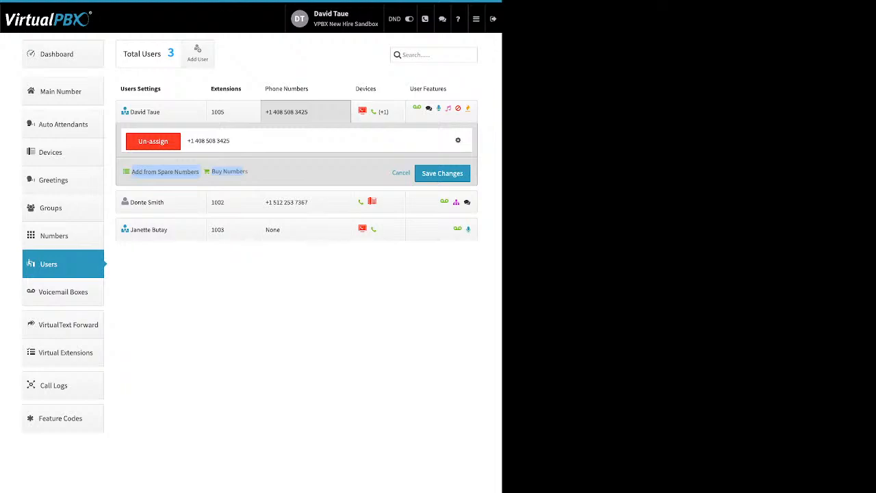
{"action": "left_click", "coordinate": [165, 172]}
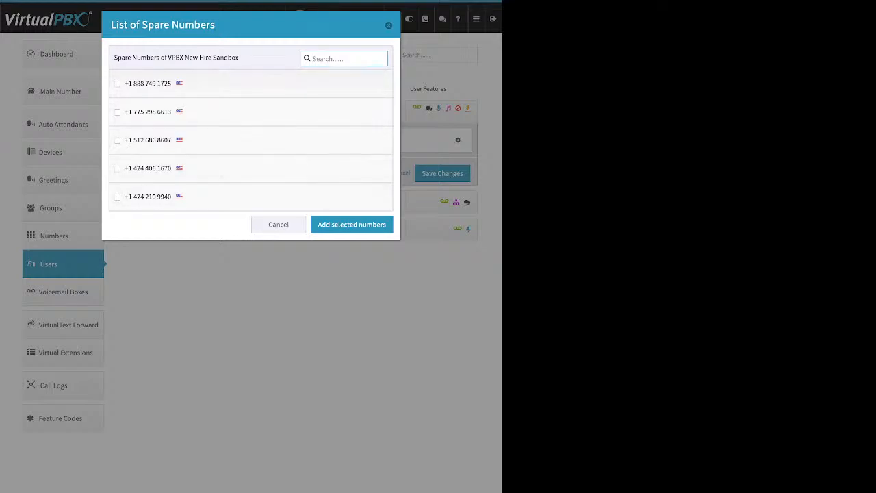
{"action": "left_click", "coordinate": [117, 83]}
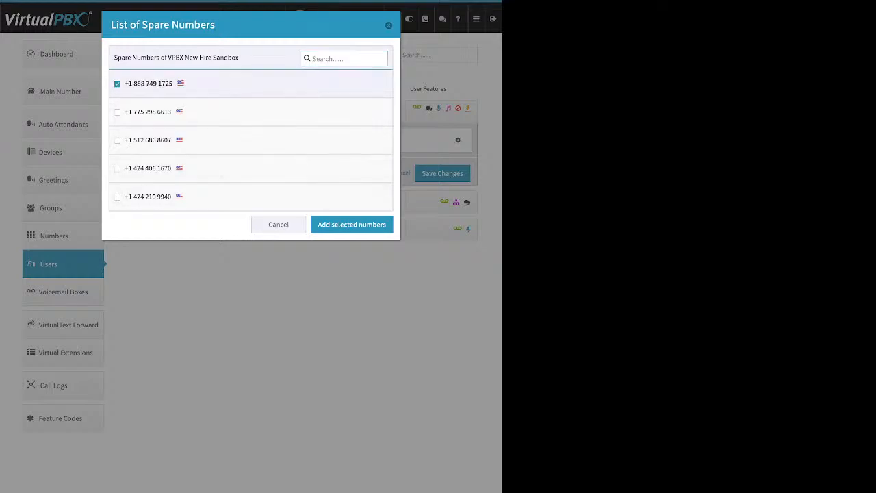
{"action": "left_click", "coordinate": [352, 224]}
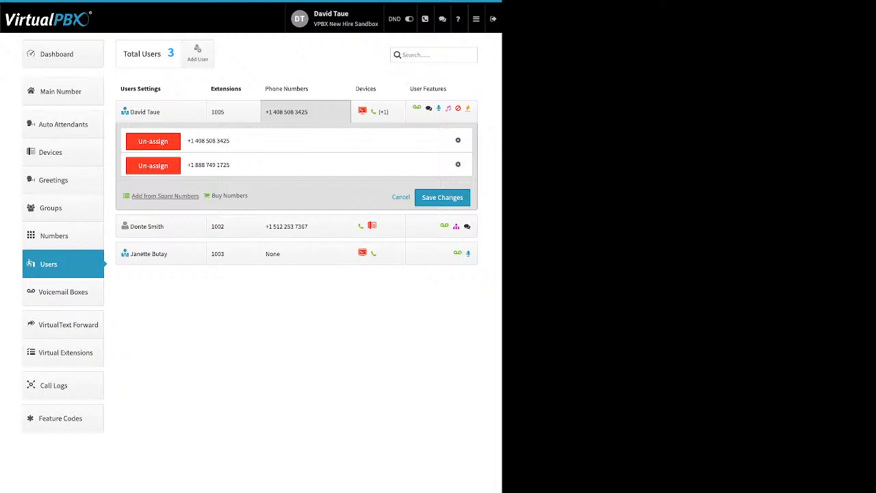
{"action": "left_click", "coordinate": [305, 111]}
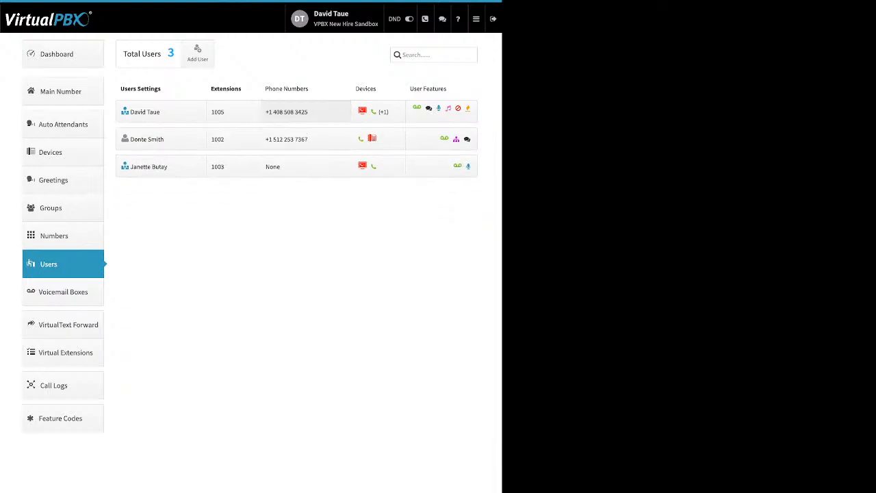
- Buy a toll-free number with the 86* prefix and add it to the user's phone numbers
{"action": "left_click", "coordinate": [305, 112]}
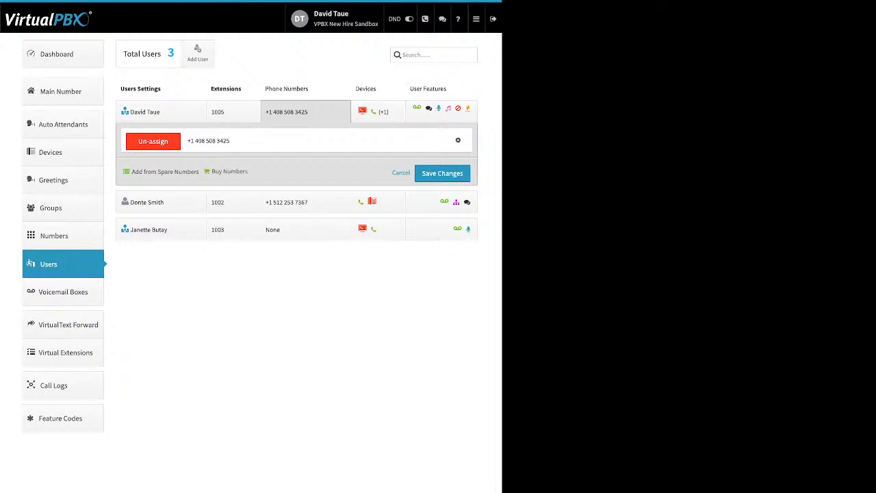
{"action": "left_click", "coordinate": [229, 172]}
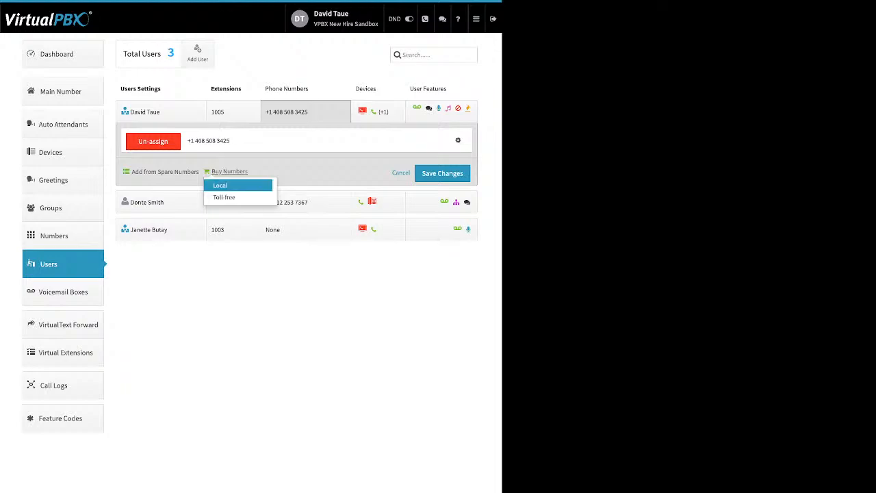
{"action": "left_click", "coordinate": [226, 197]}
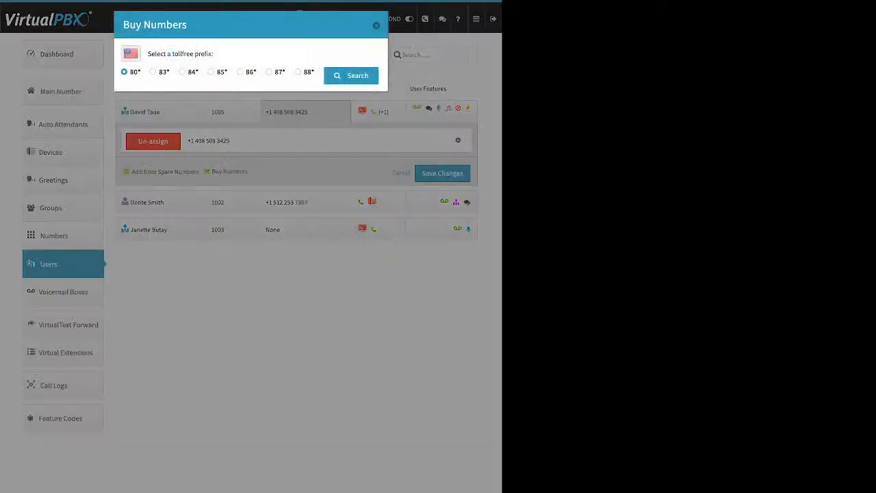
{"action": "left_click", "coordinate": [240, 72]}
{"action": "left_click", "coordinate": [351, 75]}
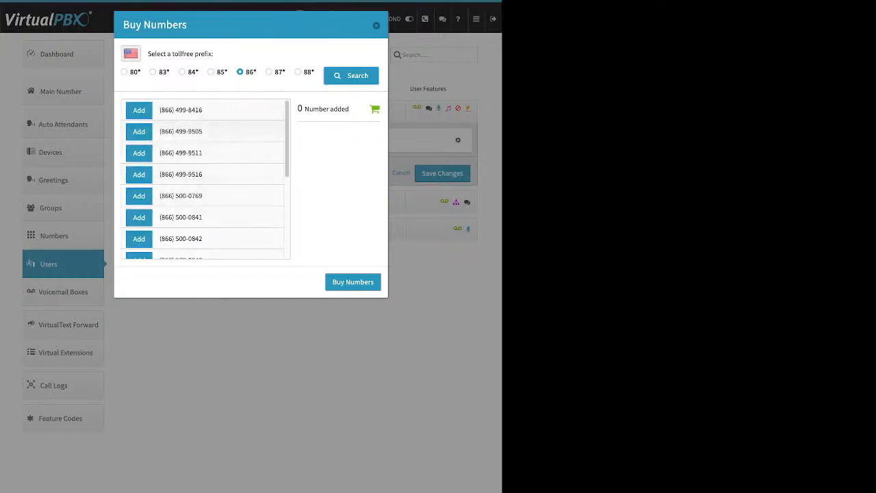
{"action": "scroll", "coordinate": [204, 180], "scroll_direction": "down", "scroll_amount": 5}
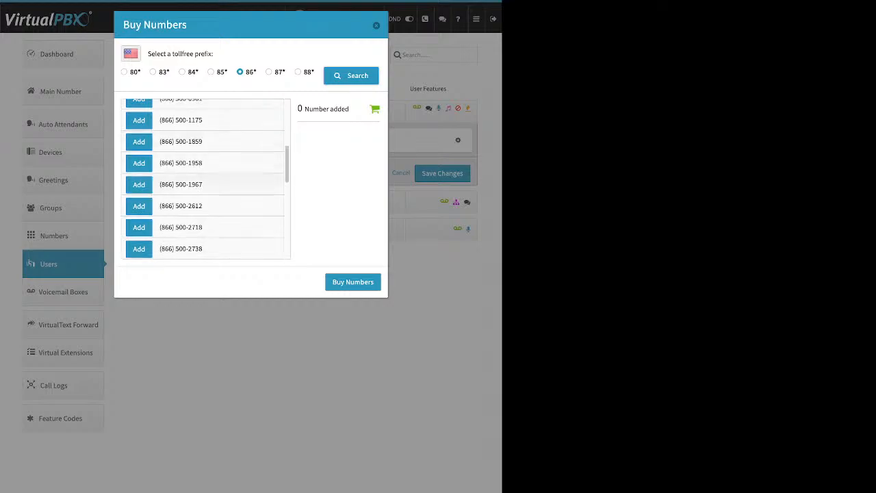
{"action": "left_click", "coordinate": [139, 184]}
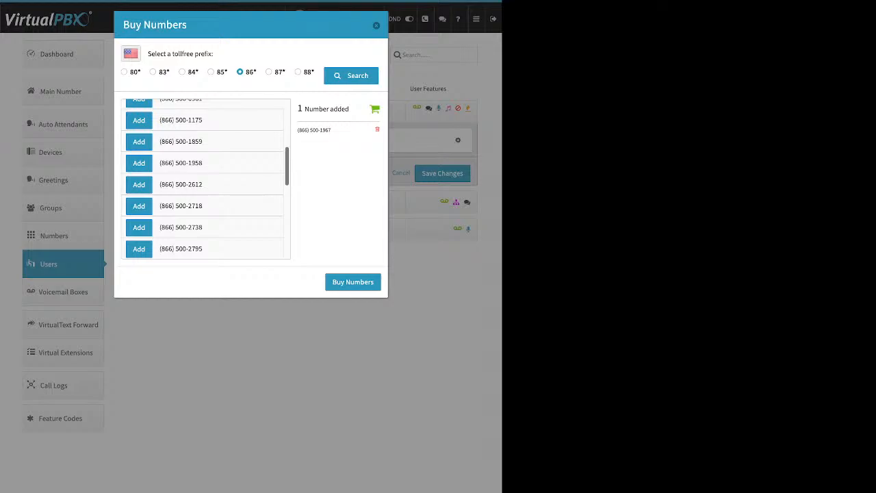
{"action": "left_click", "coordinate": [353, 282]}
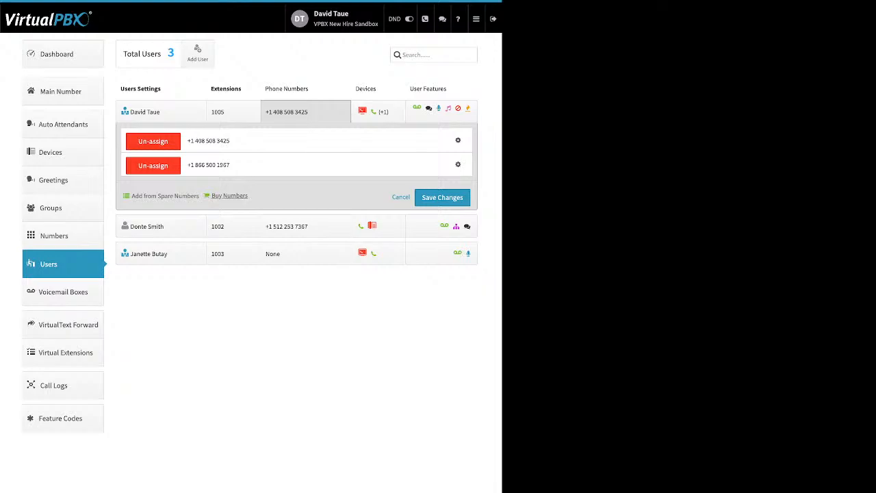
- Search for local United States numbers in area code 310 and close the search without buying
{"action": "left_click", "coordinate": [229, 196]}
{"action": "left_click", "coordinate": [222, 210]}
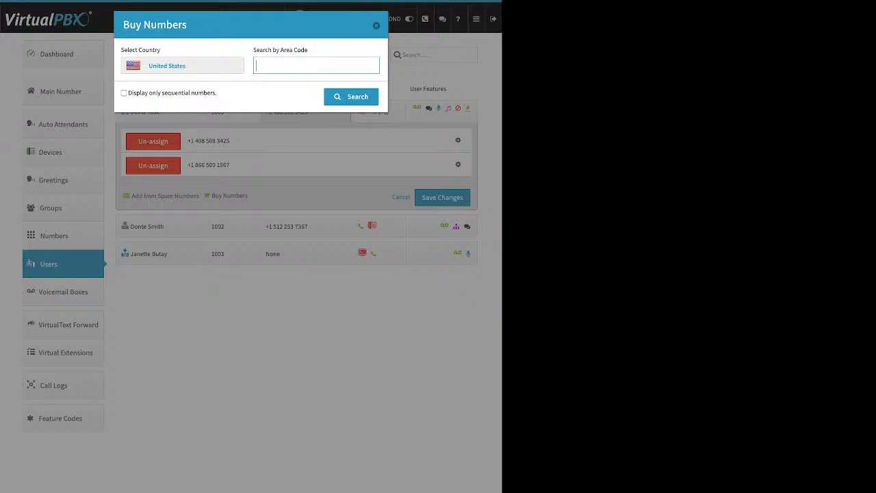
{"action": "type", "text": "310"}
{"action": "key", "text": "Return"}
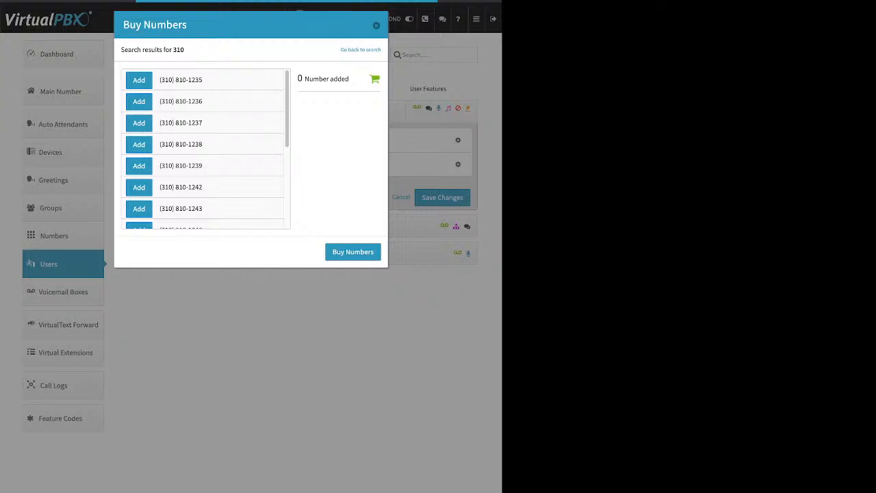
{"action": "left_click", "coordinate": [377, 25]}
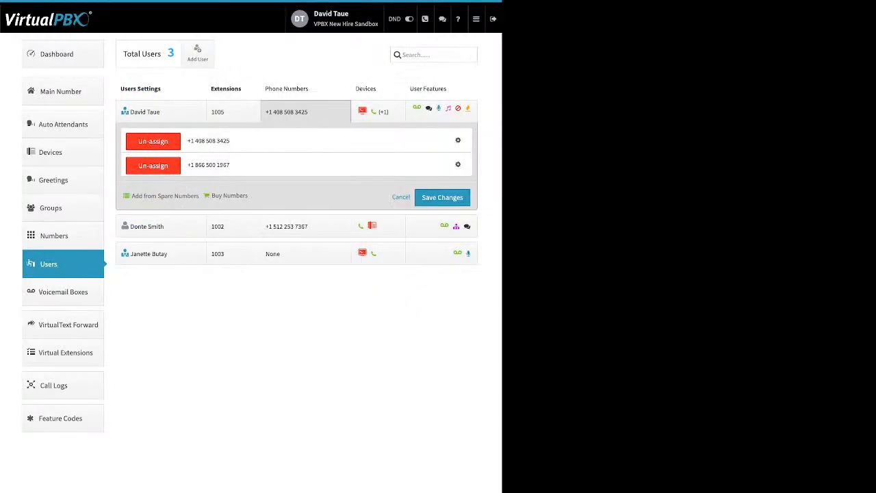
- Search for local United States numbers in area code 408 and close the search without buying
{"action": "left_click", "coordinate": [229, 196]}
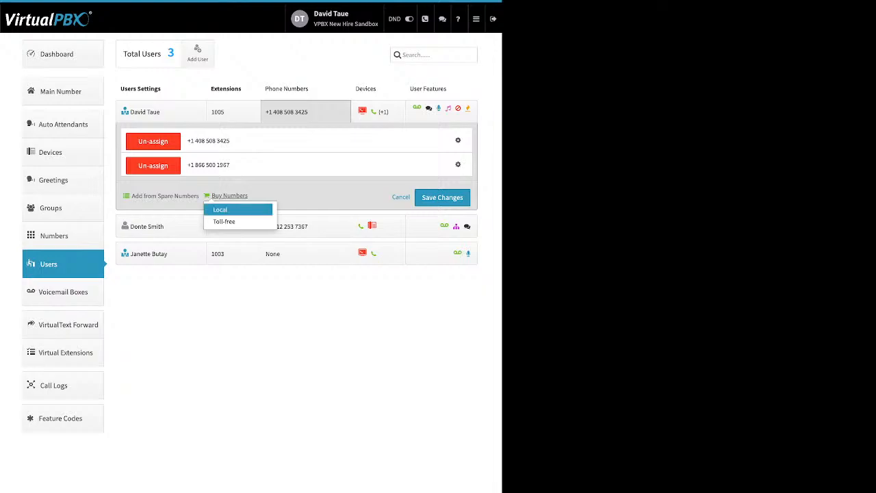
{"action": "left_click", "coordinate": [226, 209]}
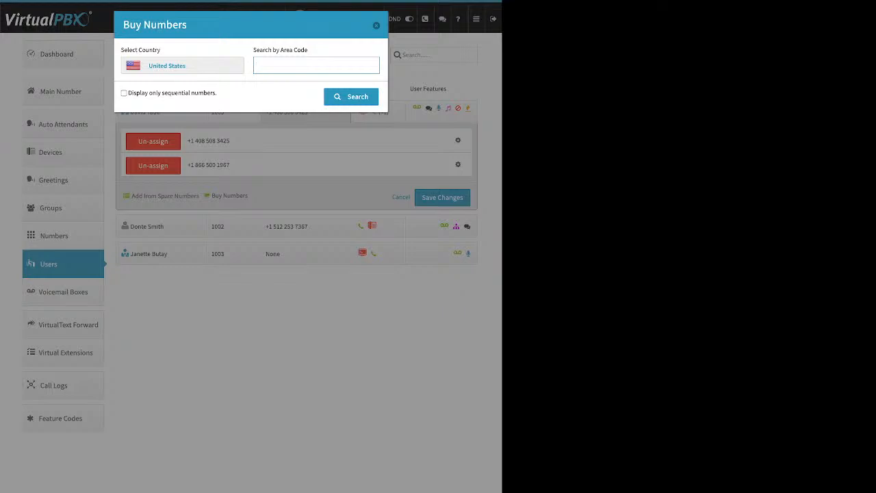
{"action": "type", "text": "408"}
{"action": "key", "text": "Return"}
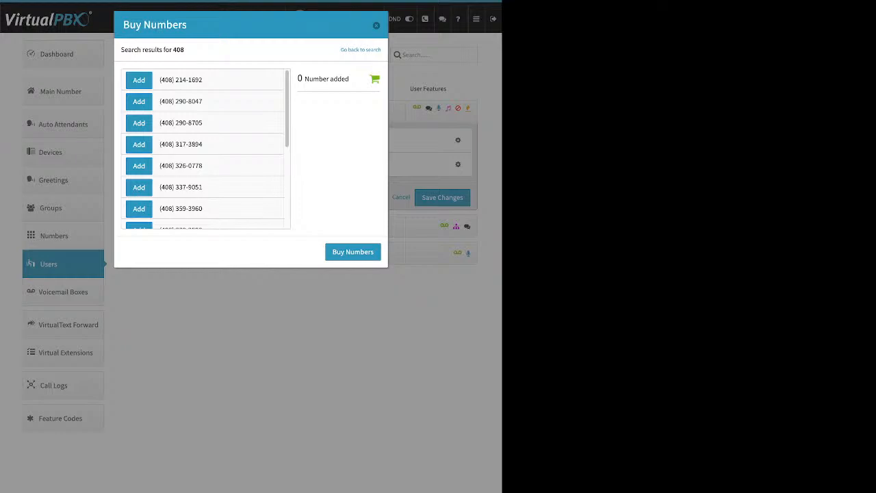
{"action": "key", "text": "Escape"}
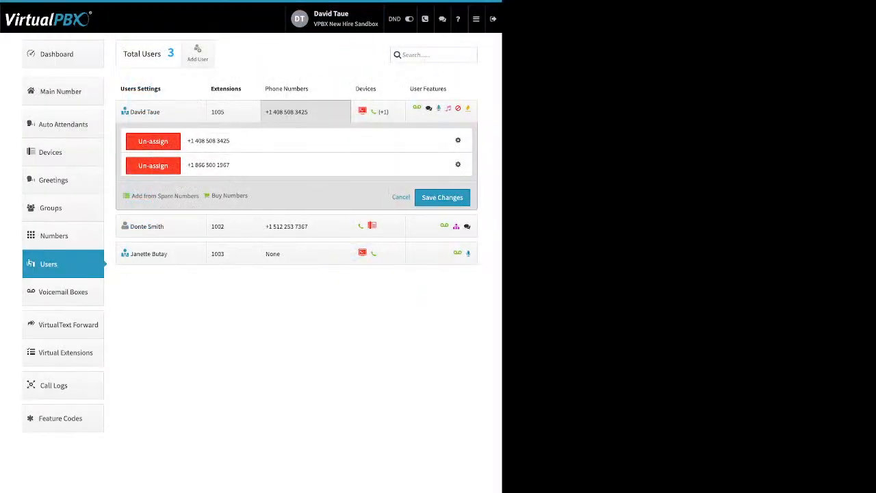
- Search for toll-free numbers with the 80* prefix and examine the search response
{"action": "left_click", "coordinate": [230, 196]}
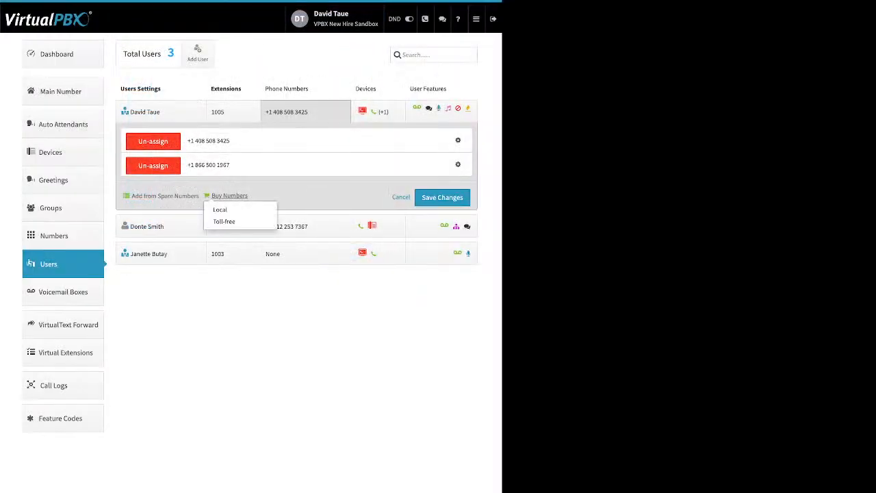
{"action": "left_click", "coordinate": [226, 221]}
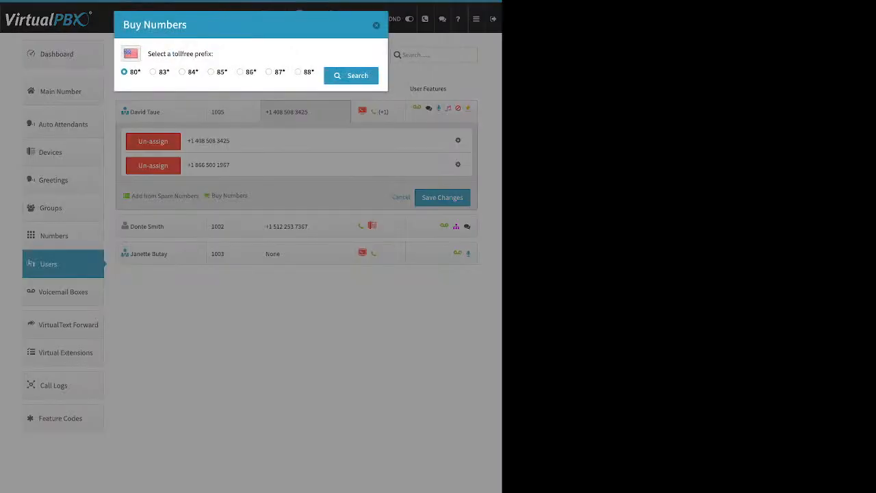
{"action": "left_click", "coordinate": [351, 76]}
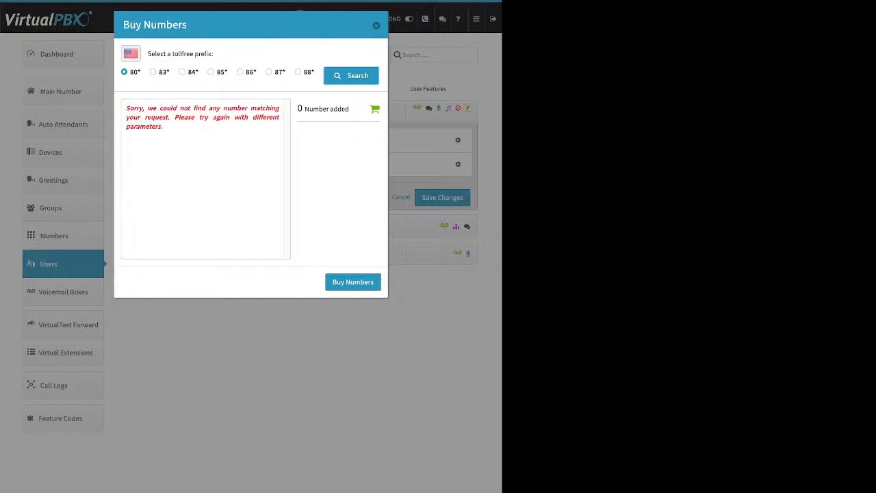
{"action": "left_click_drag", "start_coordinate": [165, 129], "coordinate": [125, 106]}
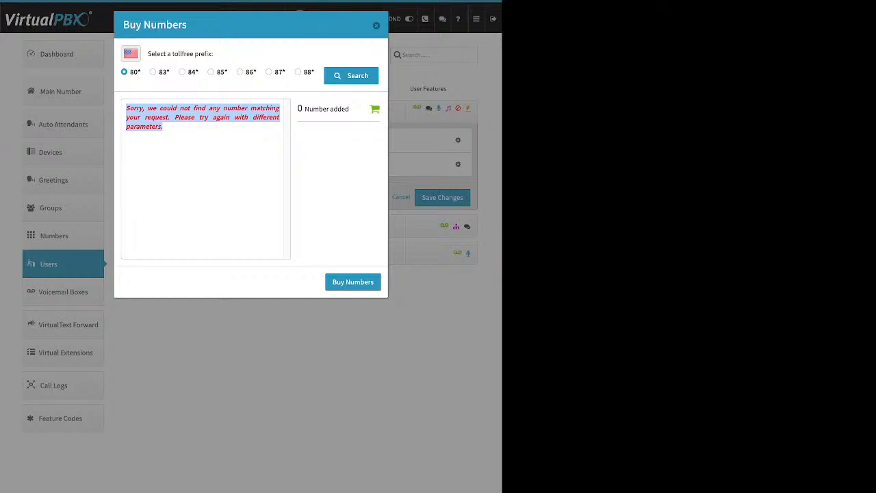
- Buy a local United States number in area code 424 and add it to the user's phone numbers
{"action": "left_click", "coordinate": [376, 25]}
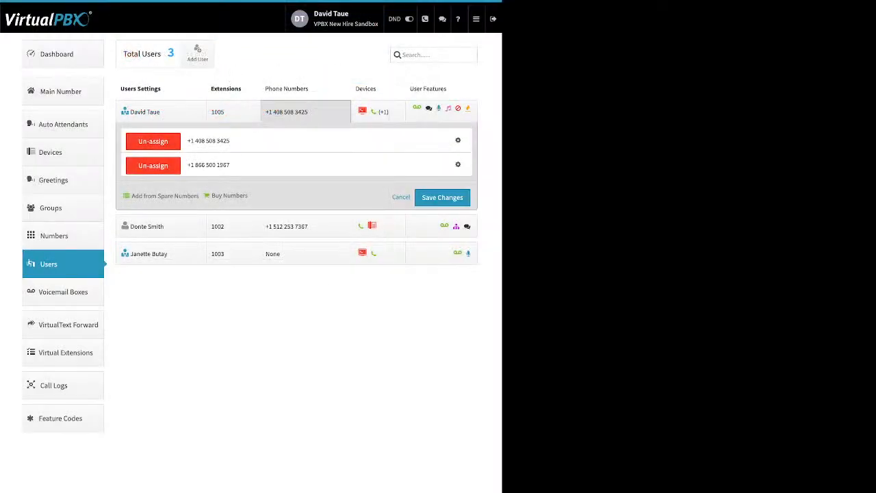
{"action": "left_click", "coordinate": [229, 196]}
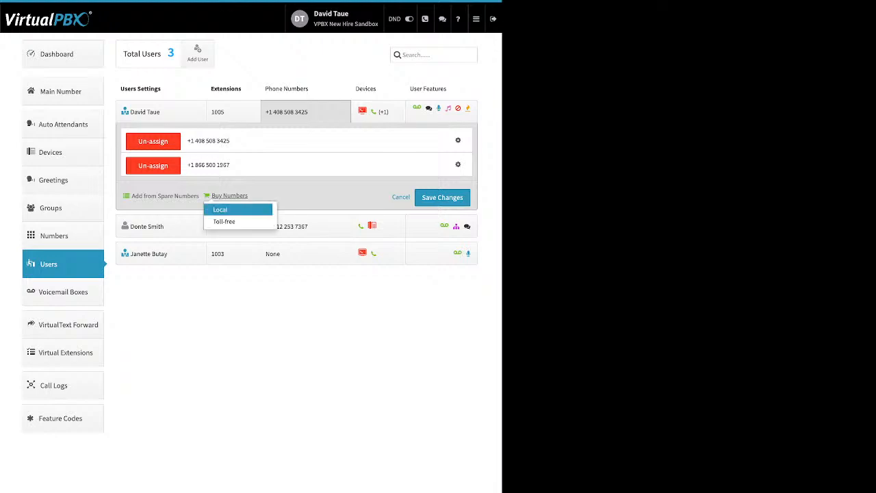
{"action": "left_click", "coordinate": [220, 209]}
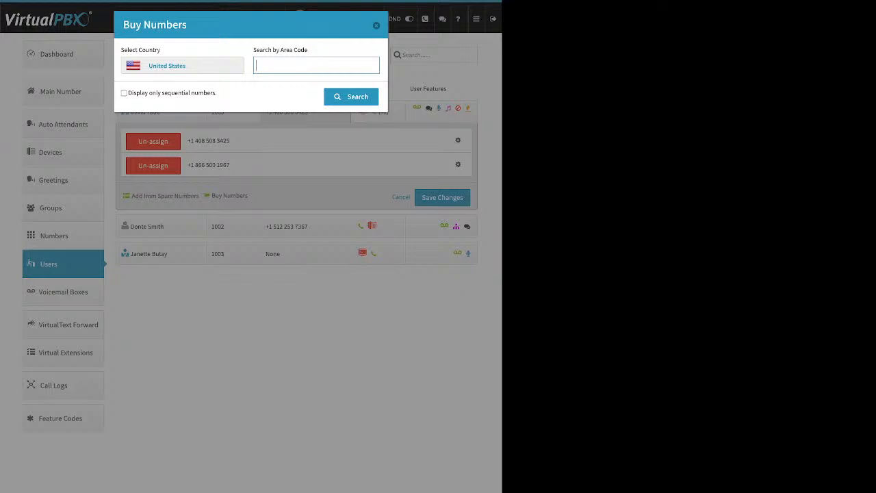
{"action": "type", "text": "424"}
{"action": "key", "text": "Return"}
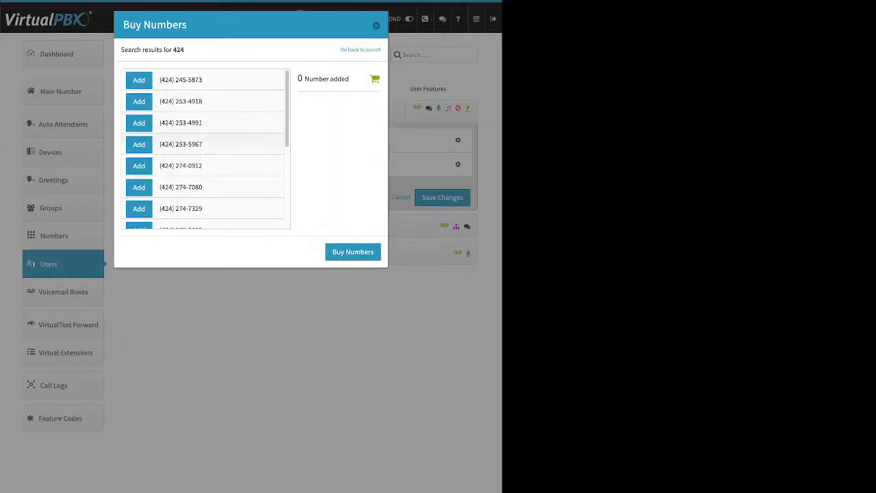
{"action": "scroll", "coordinate": [205, 149], "scroll_direction": "down", "scroll_amount": 5}
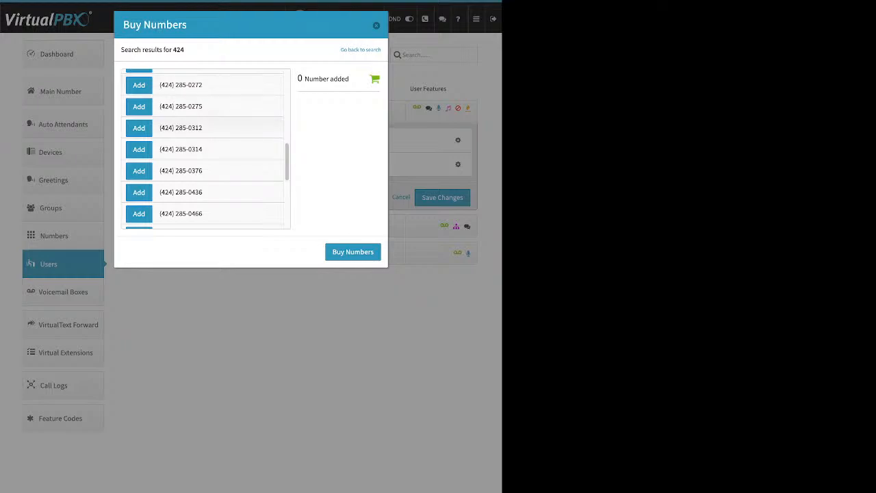
{"action": "left_click", "coordinate": [139, 129]}
{"action": "left_click", "coordinate": [353, 252]}
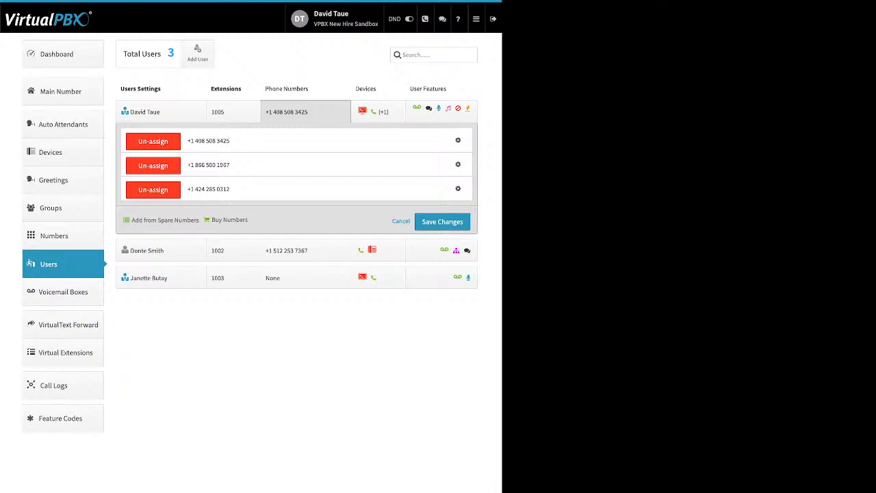
- Examine the toll-free number's outbound and inbound caller ID name options, try enabling the inbound name, and close without saving
{"action": "left_click", "coordinate": [458, 165]}
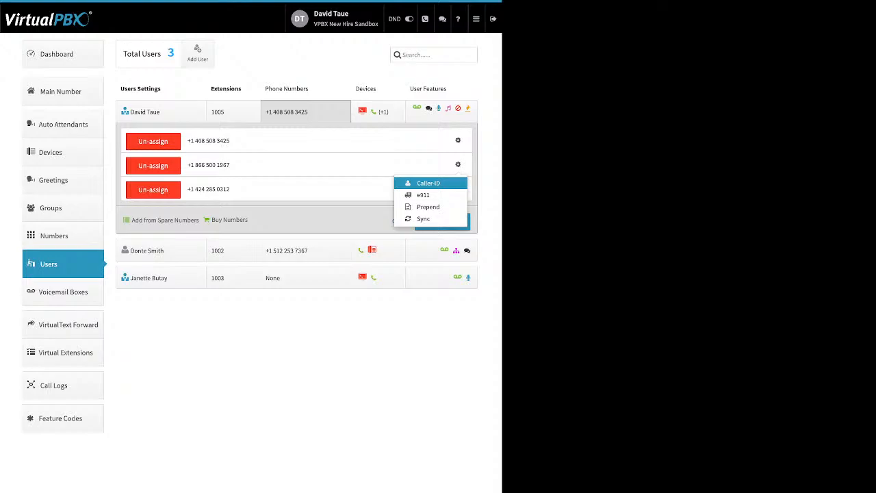
{"action": "left_click", "coordinate": [429, 183]}
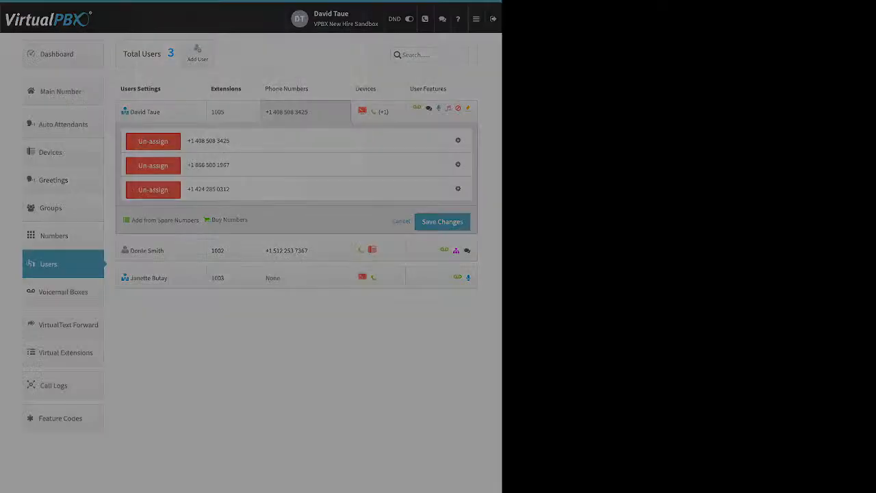
{"action": "left_click_drag", "start_coordinate": [146, 52], "coordinate": [211, 52]}
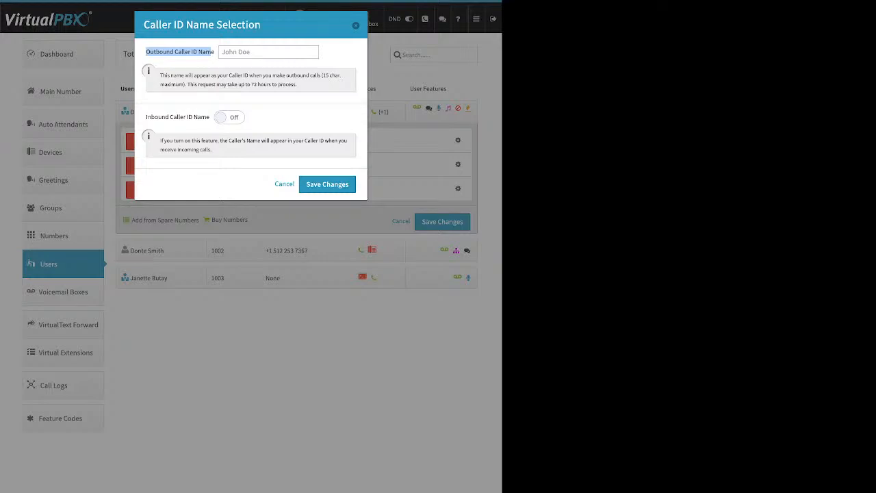
{"action": "left_click", "coordinate": [267, 52]}
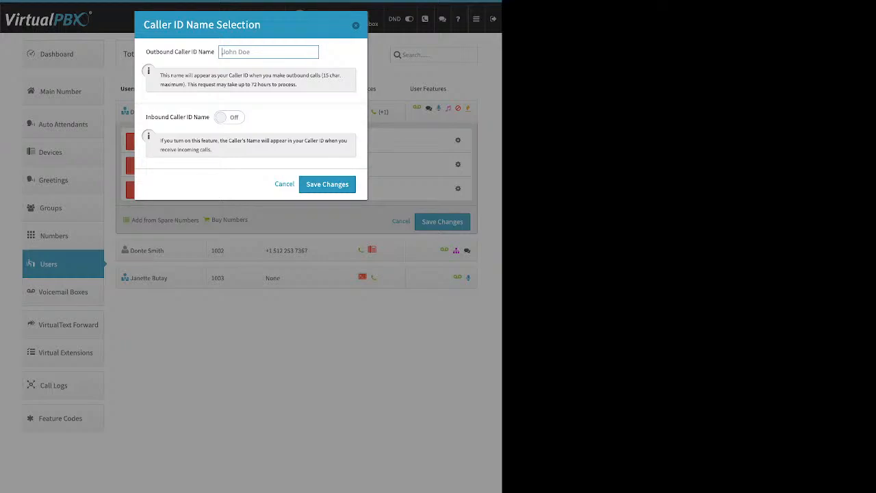
{"action": "left_click_drag", "start_coordinate": [146, 117], "coordinate": [208, 117]}
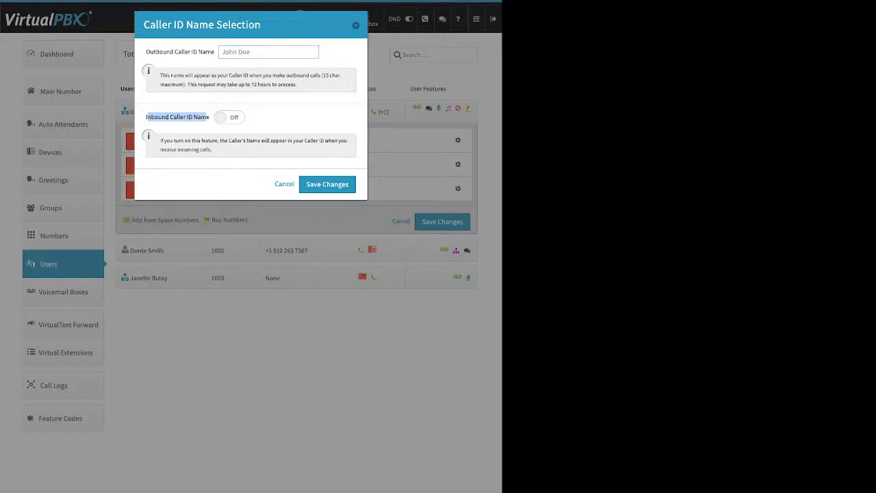
{"action": "left_click", "coordinate": [229, 117]}
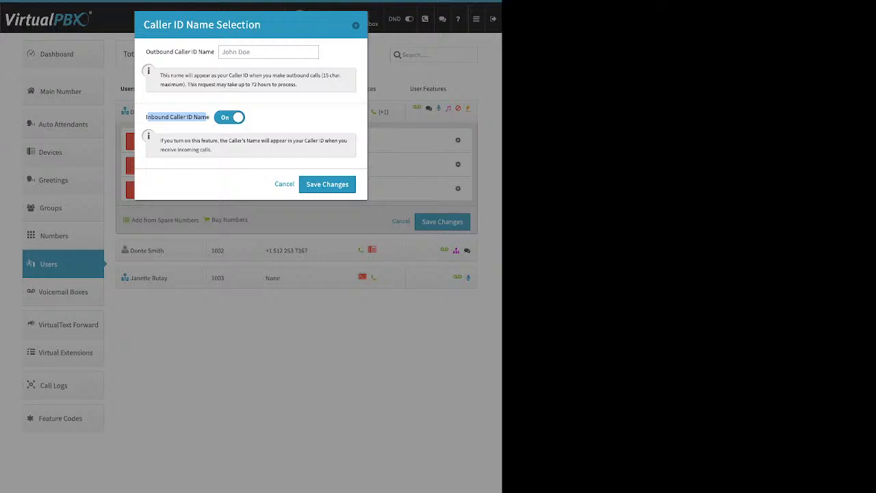
{"action": "left_click", "coordinate": [207, 118]}
{"action": "key", "text": "Escape"}
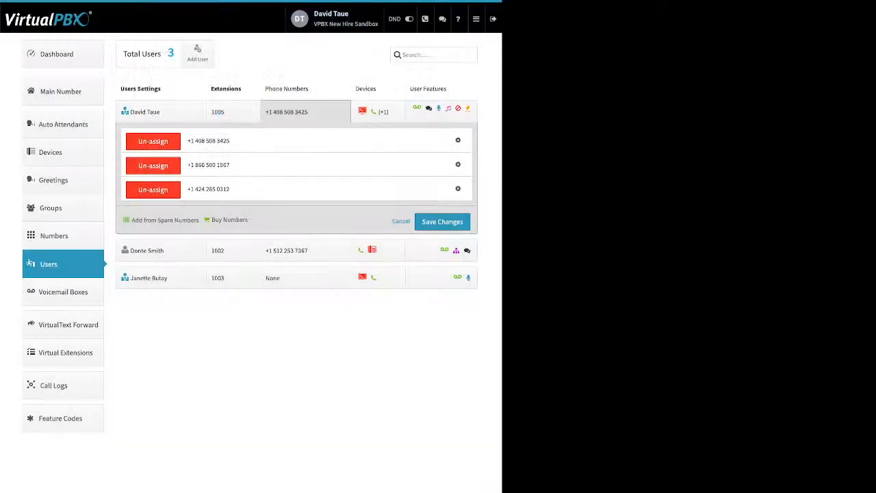
- View the e911 location fields for the user's local number in area code 408 and close them without entering an address
{"action": "left_click", "coordinate": [458, 140]}
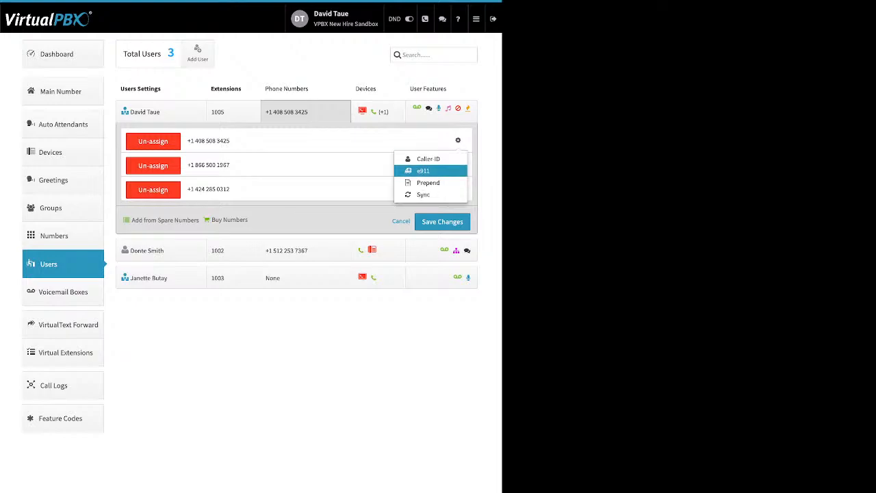
{"action": "left_click", "coordinate": [426, 170]}
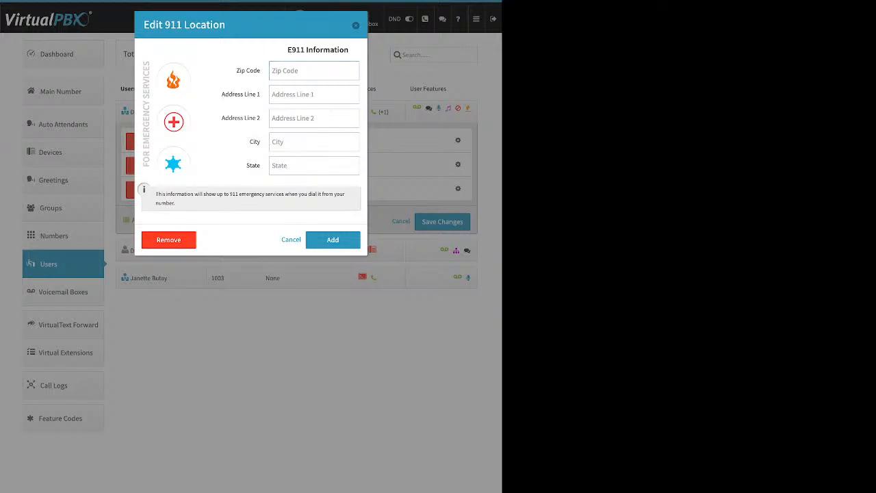
{"action": "key", "text": "Escape"}
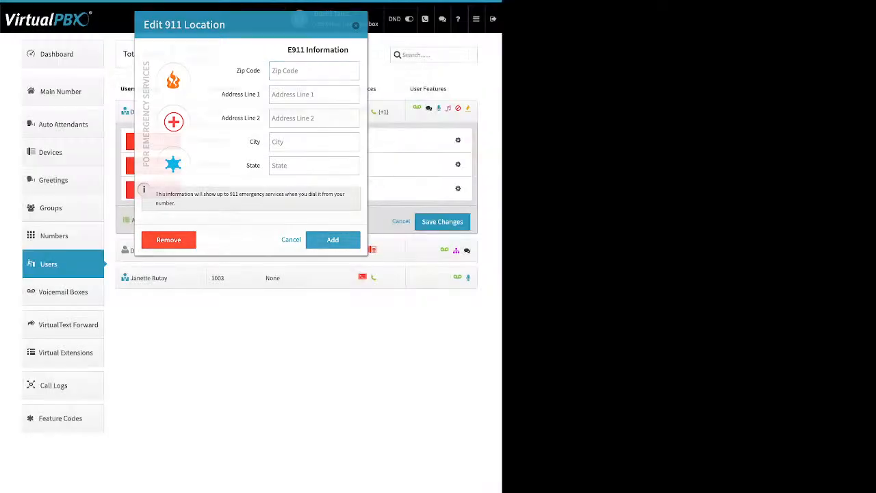
- Set the prepend text of the user's area code 408 number to "direct"
{"action": "left_click", "coordinate": [458, 140]}
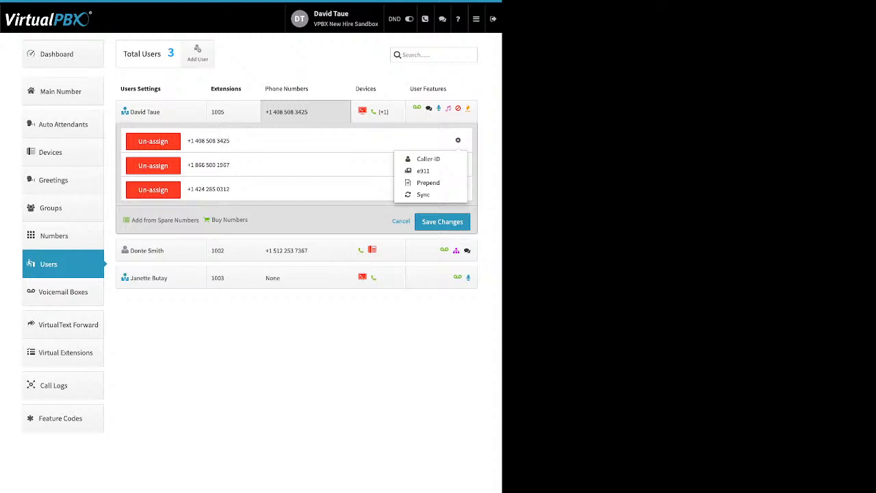
{"action": "left_click", "coordinate": [427, 183]}
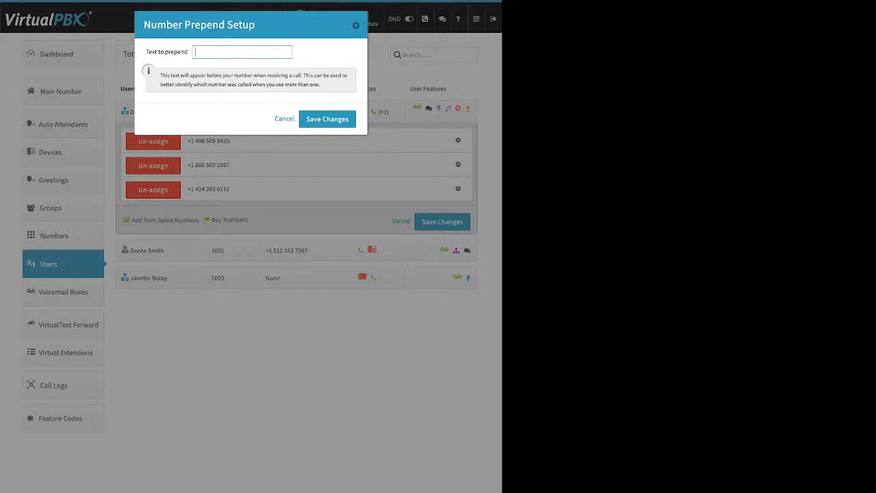
{"action": "type", "text": "direct"}
{"action": "key", "text": "Return"}
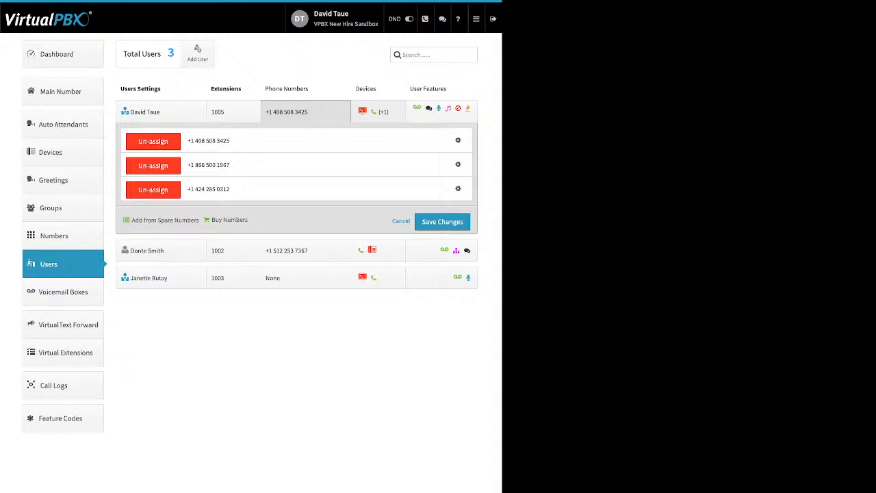
- Start adding a new device for the user at extension 1002 and browse the Yealink and Obihai models
{"action": "left_click", "coordinate": [306, 112]}
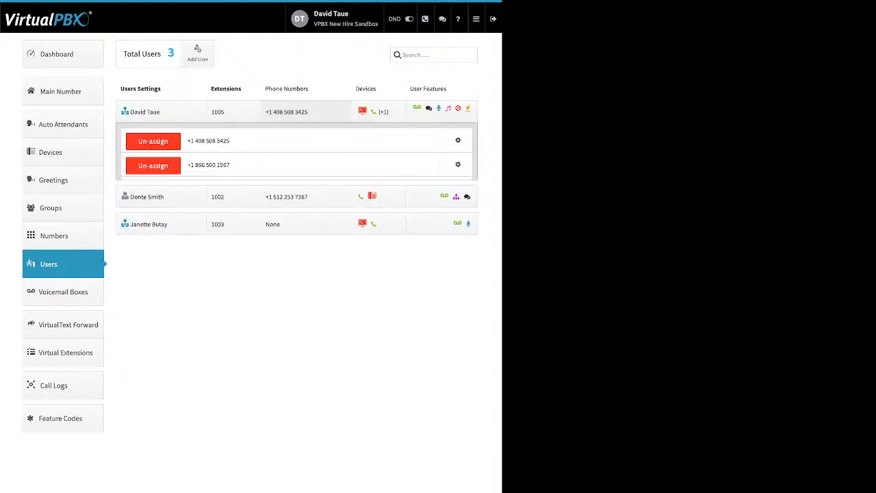
{"action": "left_click", "coordinate": [378, 139]}
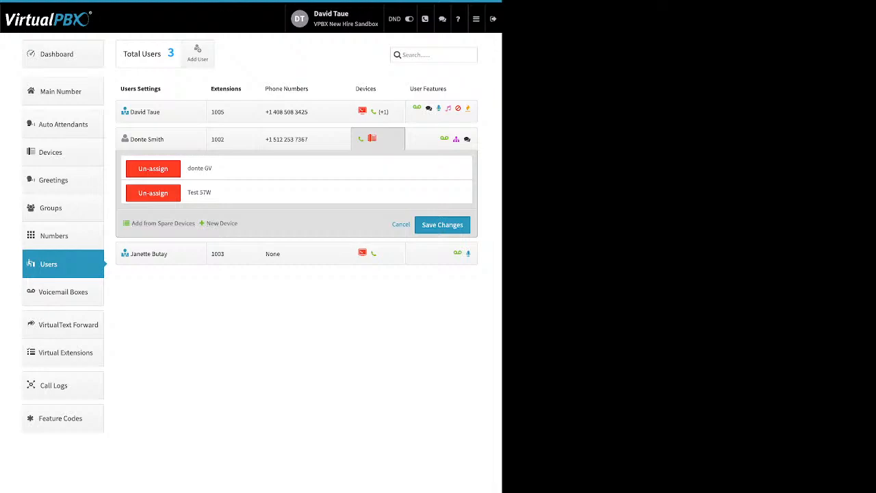
{"action": "left_click_drag", "start_coordinate": [239, 224], "coordinate": [214, 224]}
{"action": "left_click", "coordinate": [216, 224]}
{"action": "left_click", "coordinate": [236, 240]}
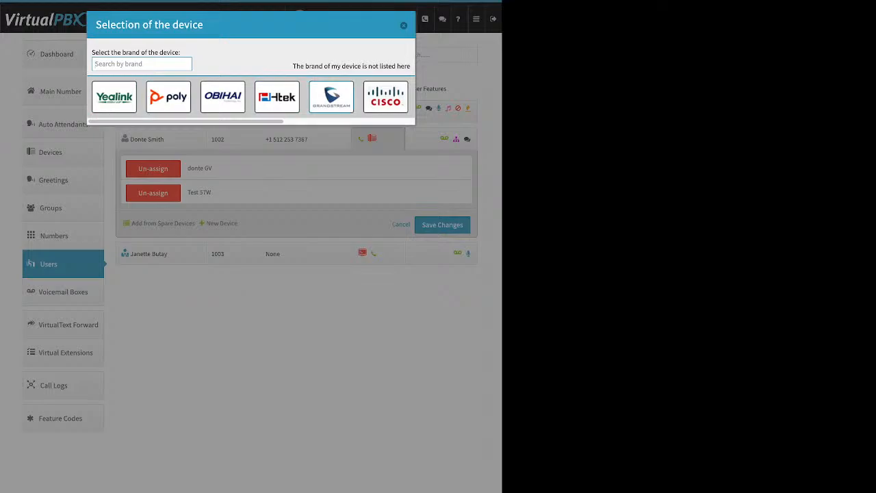
{"action": "left_click", "coordinate": [115, 97]}
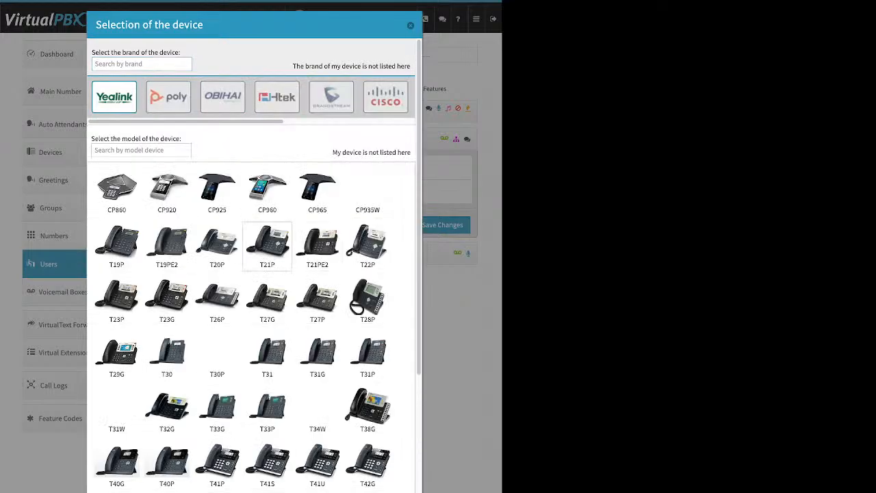
{"action": "scroll", "coordinate": [268, 245], "scroll_direction": "down", "scroll_amount": 4}
{"action": "scroll", "coordinate": [253, 261], "scroll_direction": "up", "scroll_amount": 5}
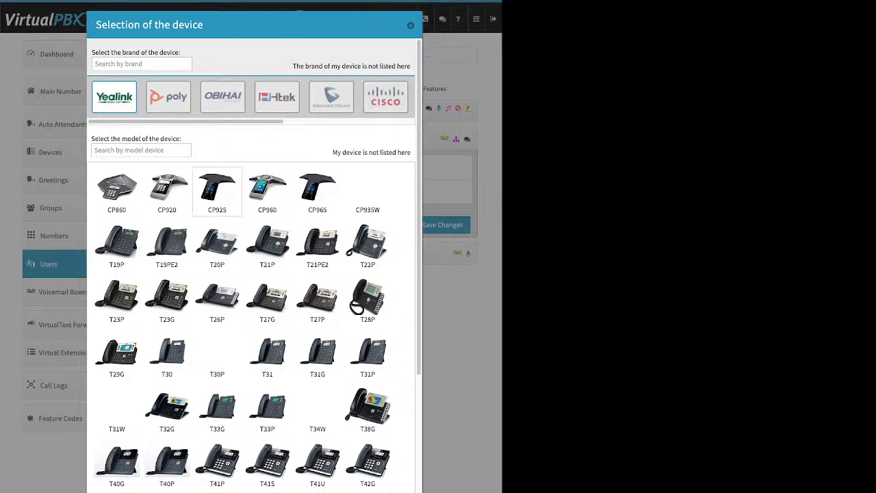
{"action": "left_click", "coordinate": [223, 96]}
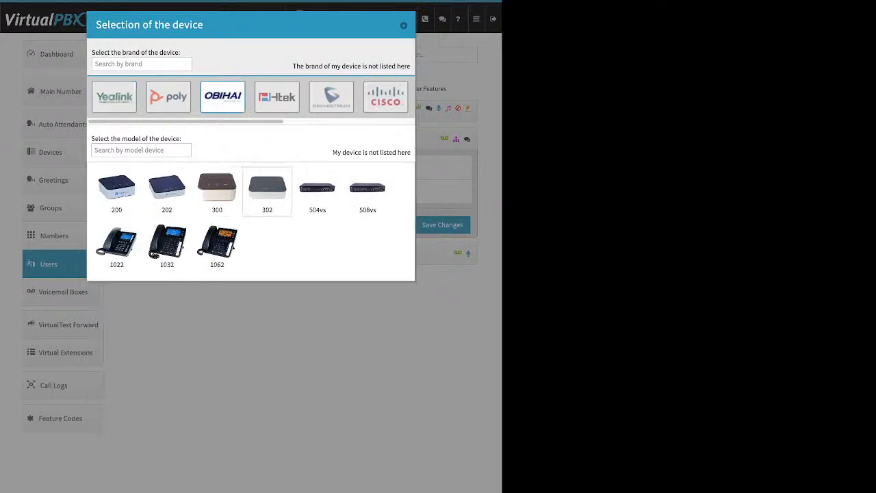
- Choose the Yealink T54S as the new device's model and examine its device name and MAC address fields
{"action": "left_click", "coordinate": [114, 98]}
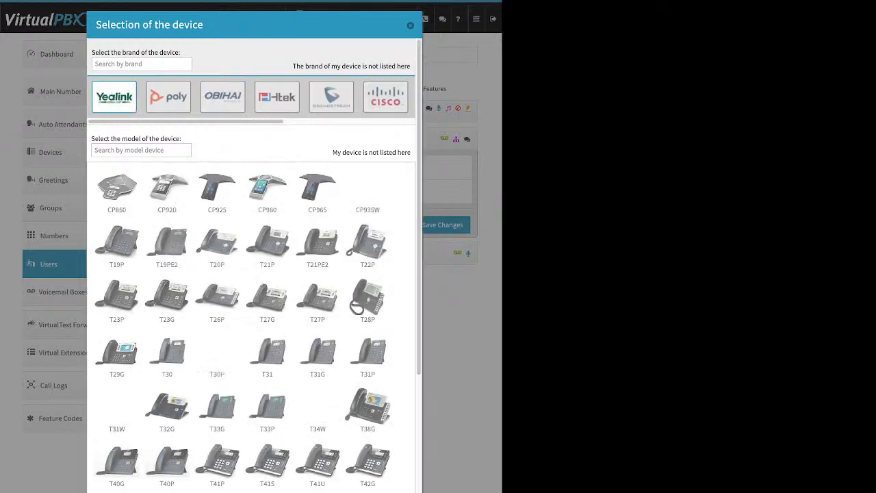
{"action": "scroll", "coordinate": [267, 302], "scroll_direction": "down", "scroll_amount": 4}
{"action": "left_click", "coordinate": [267, 393]}
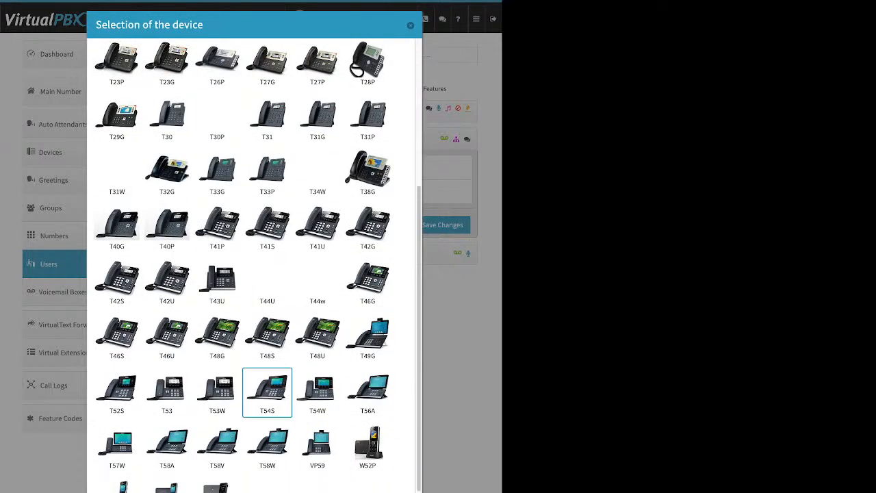
{"action": "scroll", "coordinate": [301, 384], "scroll_direction": "down", "scroll_amount": 2}
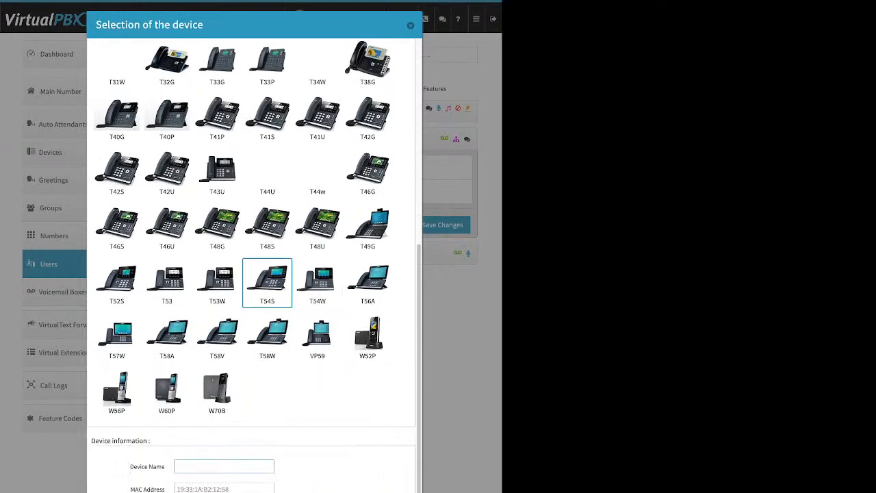
{"action": "triple_click", "coordinate": [147, 467]}
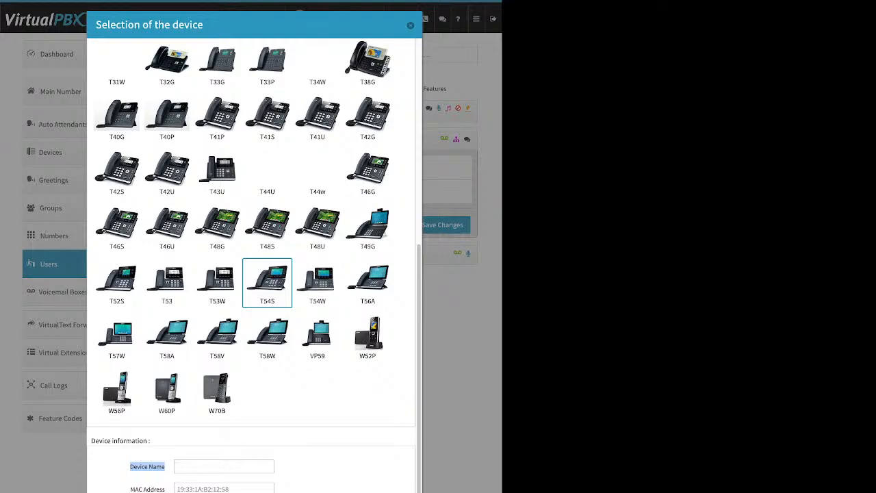
{"action": "left_click_drag", "start_coordinate": [130, 489], "coordinate": [166, 490]}
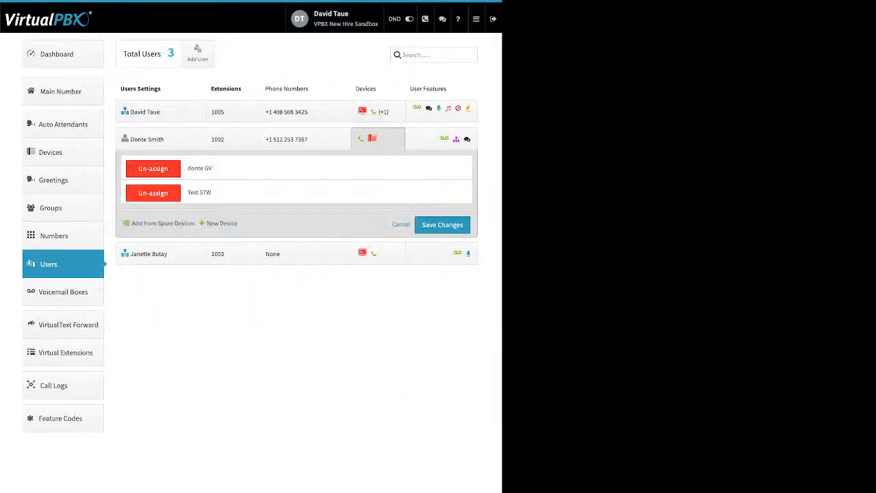
- Unlock the Test 57W device for reprovisioning in its miscellaneous settings
{"action": "left_click", "coordinate": [442, 225]}
{"action": "left_click_drag", "start_coordinate": [212, 193], "coordinate": [188, 193]}
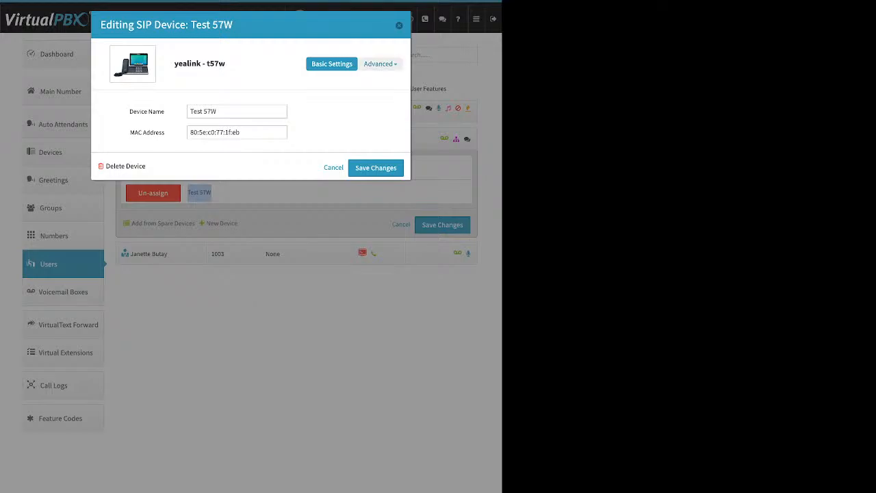
{"action": "left_click", "coordinate": [380, 63]}
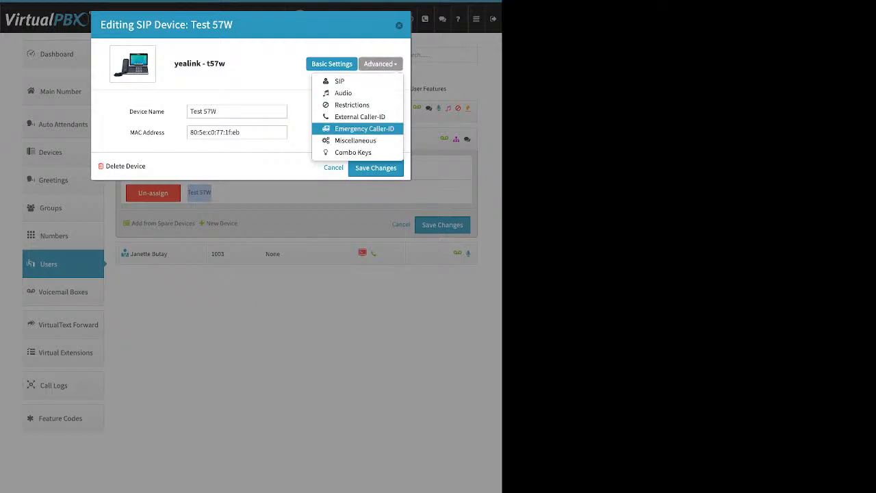
{"action": "left_click", "coordinate": [356, 140]}
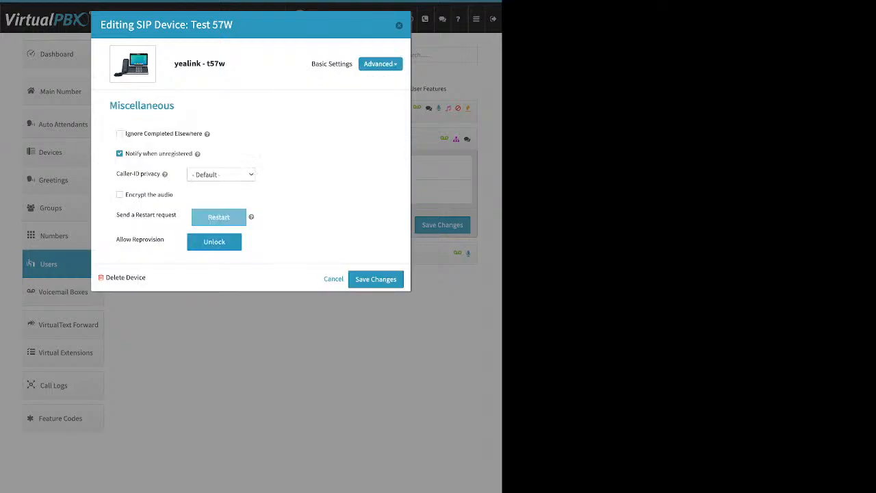
{"action": "left_click_drag", "start_coordinate": [116, 239], "coordinate": [165, 239]}
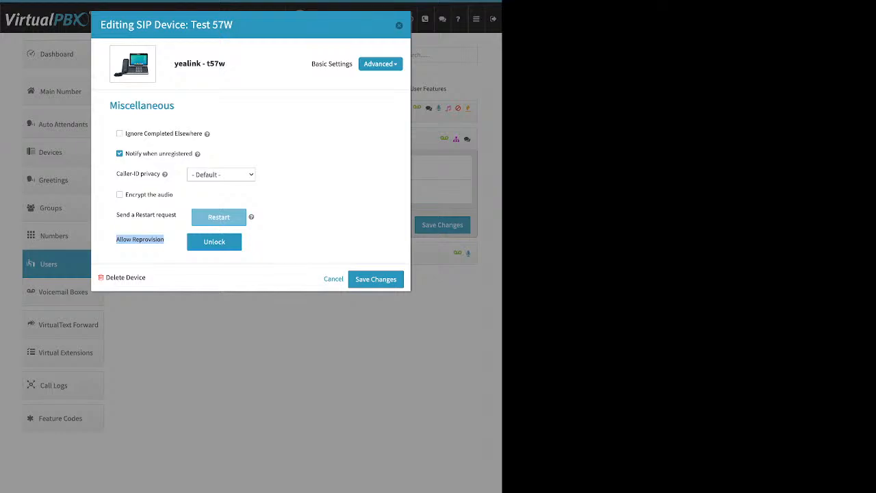
{"action": "left_click", "coordinate": [214, 242]}
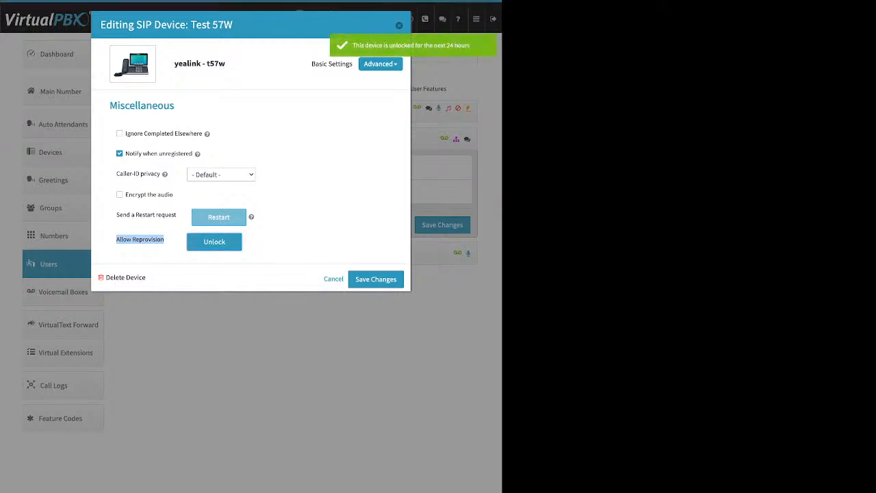
- Save the Test 57W device's settings and the device assignments of the user at extension 1002
{"action": "left_click", "coordinate": [376, 279]}
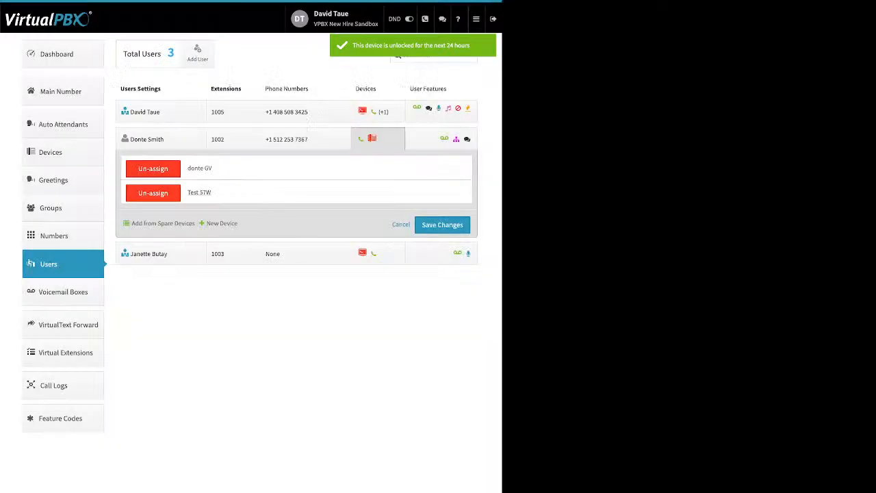
{"action": "left_click", "coordinate": [453, 225]}
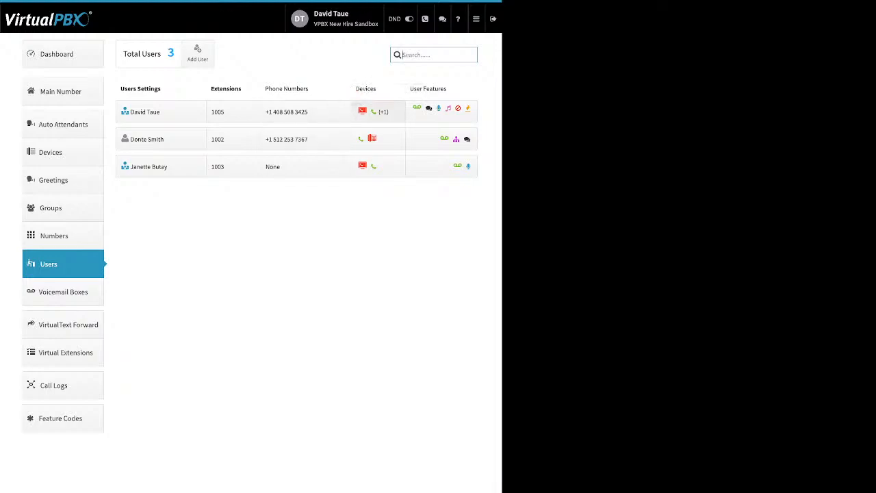
- Examine the device name and number fields for a new cell phone under extension 1005, and cancel the form
{"action": "left_click", "coordinate": [378, 112]}
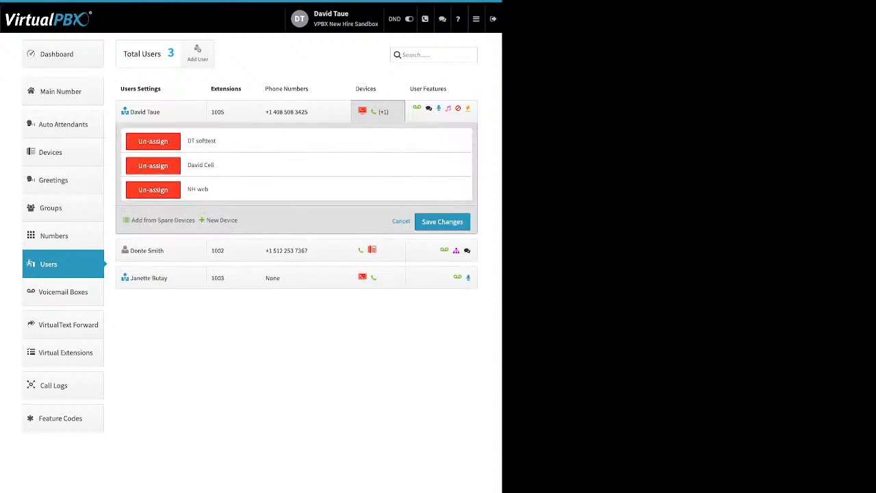
{"action": "left_click", "coordinate": [222, 220]}
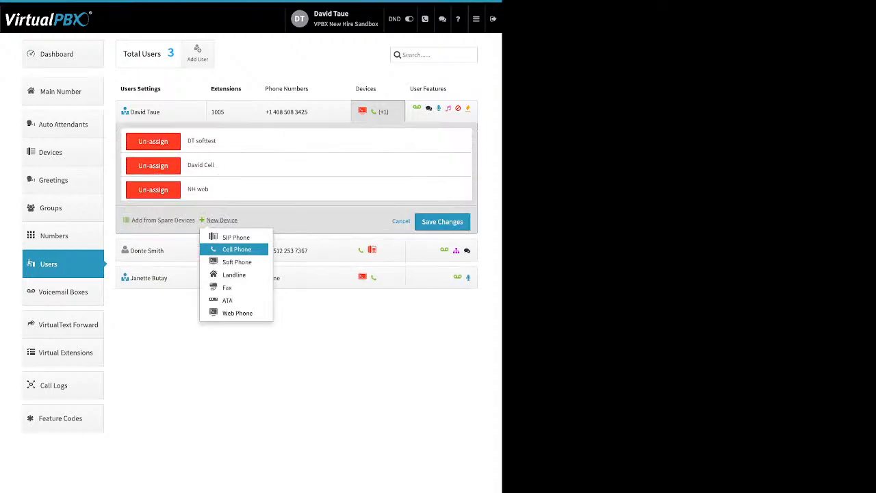
{"action": "left_click", "coordinate": [236, 249]}
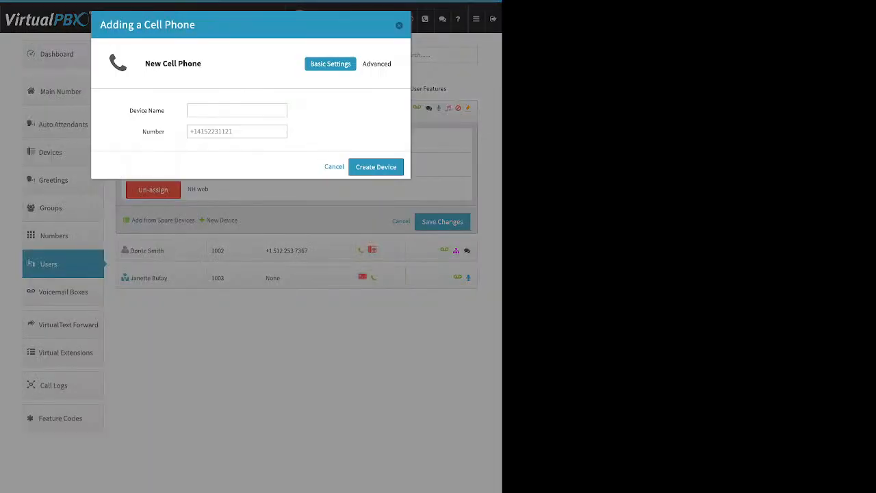
{"action": "left_click_drag", "start_coordinate": [130, 110], "coordinate": [164, 131]}
{"action": "key", "text": "Escape"}
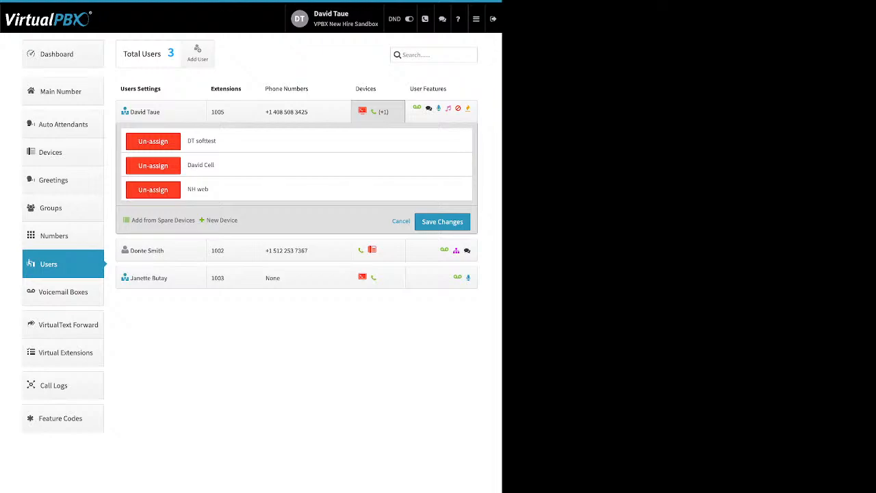
- Open the existing cell phone of the user at extension 1005 and examine its number and advanced options
{"action": "left_click_drag", "start_coordinate": [215, 165], "coordinate": [187, 165]}
{"action": "left_click", "coordinate": [200, 165]}
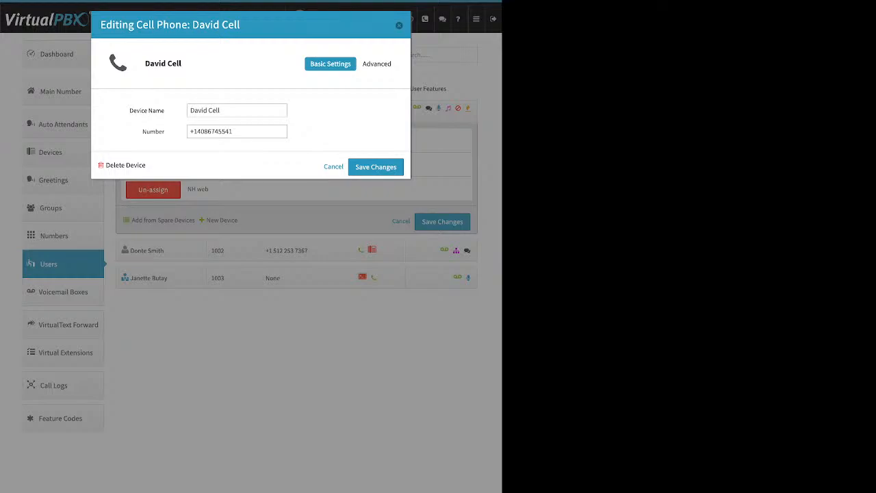
{"action": "left_click_drag", "start_coordinate": [234, 132], "coordinate": [189, 131]}
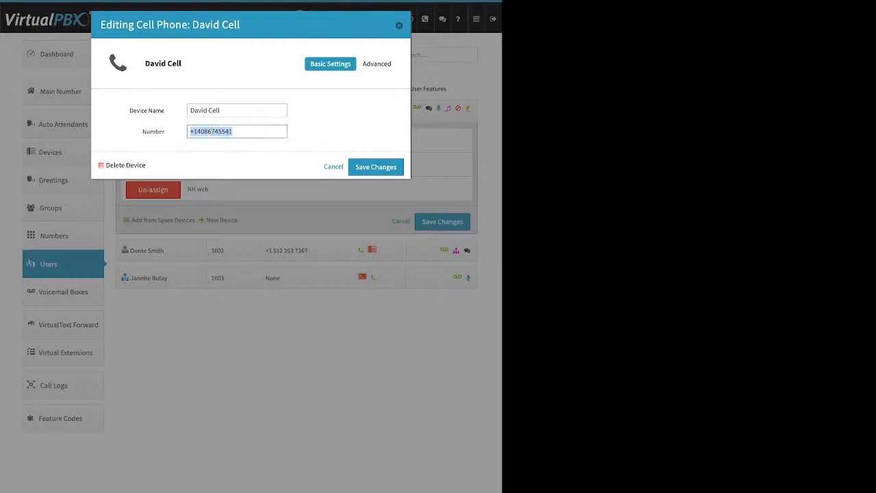
{"action": "left_click", "coordinate": [376, 63]}
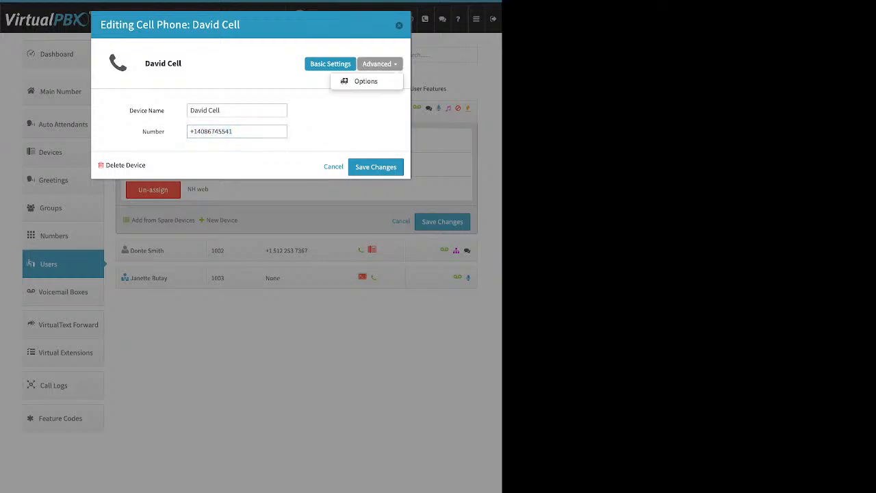
{"action": "left_click", "coordinate": [365, 81]}
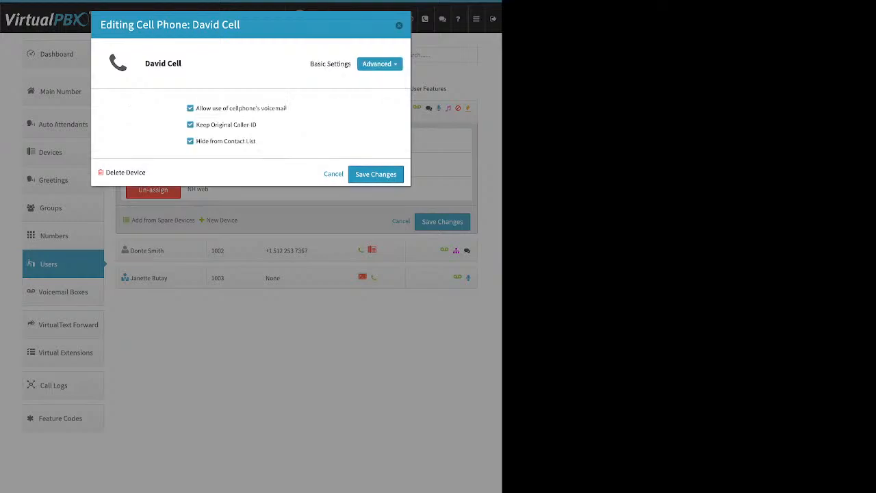
- Switch the cell phone's "Allow use of cellphone's voicemail" option on and off, leaving it disabled
{"action": "left_click", "coordinate": [191, 108]}
{"action": "left_click_drag", "start_coordinate": [288, 108], "coordinate": [200, 108]}
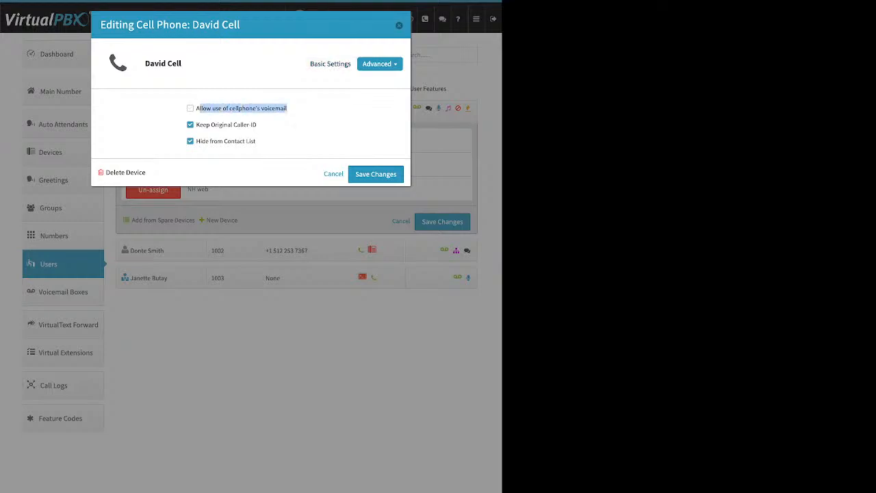
{"action": "left_click", "coordinate": [191, 108]}
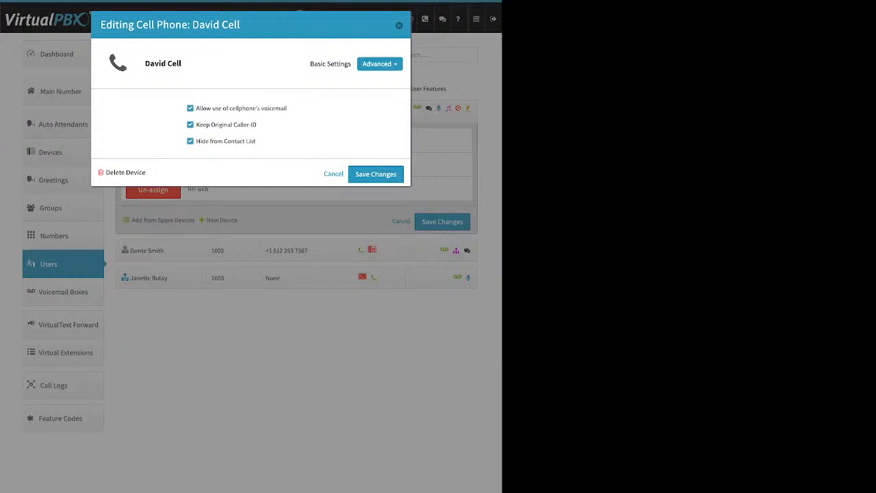
{"action": "left_click", "coordinate": [191, 108]}
{"action": "left_click", "coordinate": [190, 108]}
{"action": "left_click", "coordinate": [190, 109]}
{"action": "left_click", "coordinate": [190, 108]}
{"action": "left_click", "coordinate": [190, 108]}
- Disable Keep Original Caller ID for the cell phone and close its settings without saving
{"action": "left_click_drag", "start_coordinate": [258, 125], "coordinate": [196, 126]}
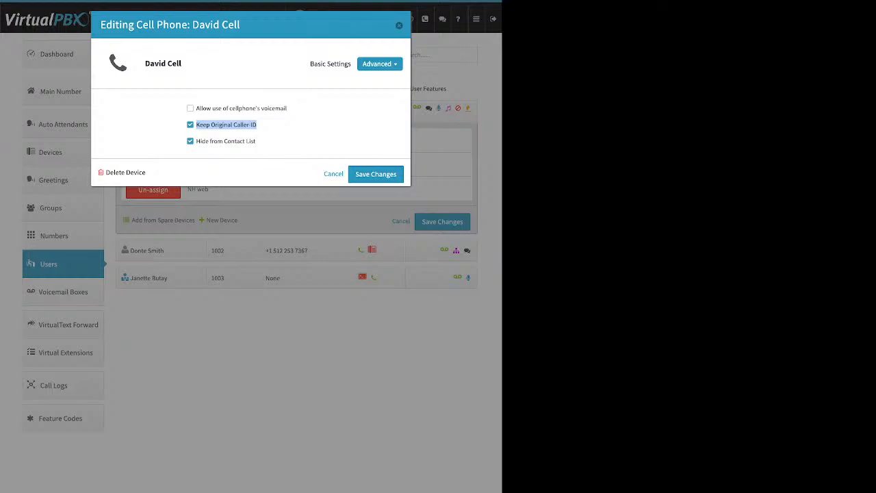
{"action": "left_click", "coordinate": [287, 129]}
{"action": "left_click", "coordinate": [190, 125]}
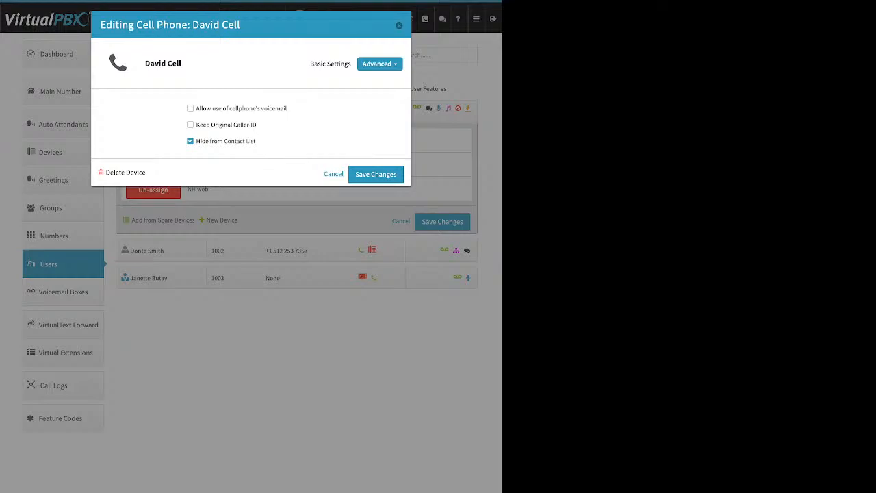
{"action": "left_click", "coordinate": [399, 25]}
- Check the company caller ID number setting on the dashboard and close it without changes
{"action": "left_click", "coordinate": [57, 54]}
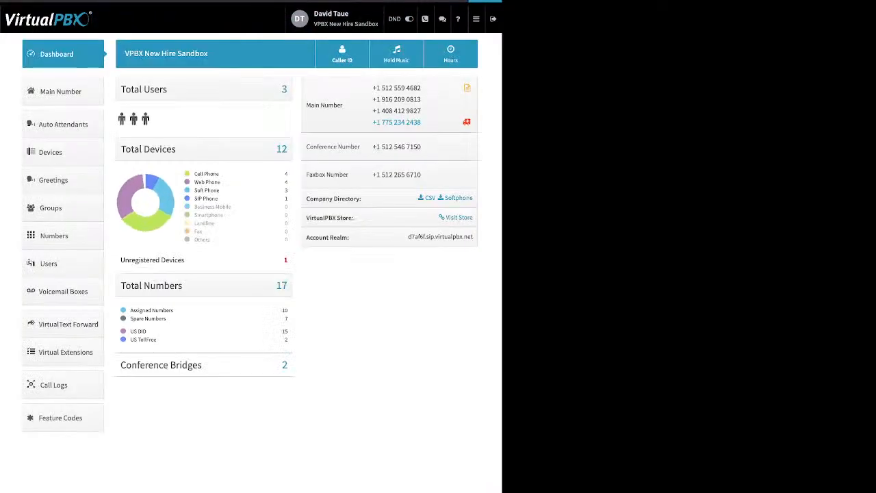
{"action": "left_click", "coordinate": [342, 54]}
{"action": "left_click_drag", "start_coordinate": [152, 54], "coordinate": [212, 54]}
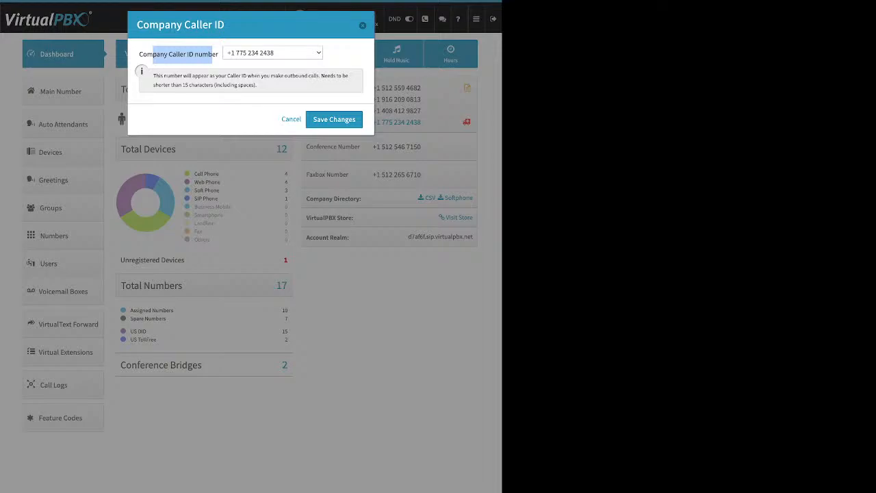
{"action": "key", "text": "Escape"}
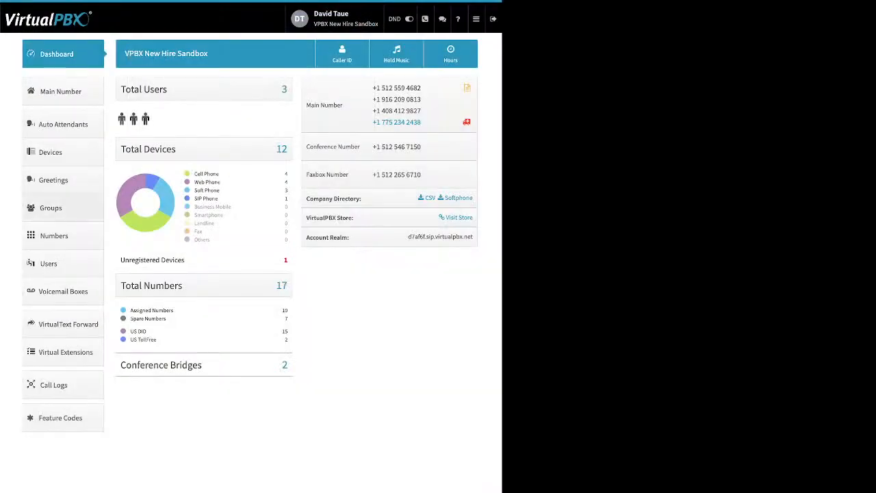
- Start adding a soft phone for the user at extension 1002 and read through the 911 emergency notice
{"action": "left_click", "coordinate": [55, 264]}
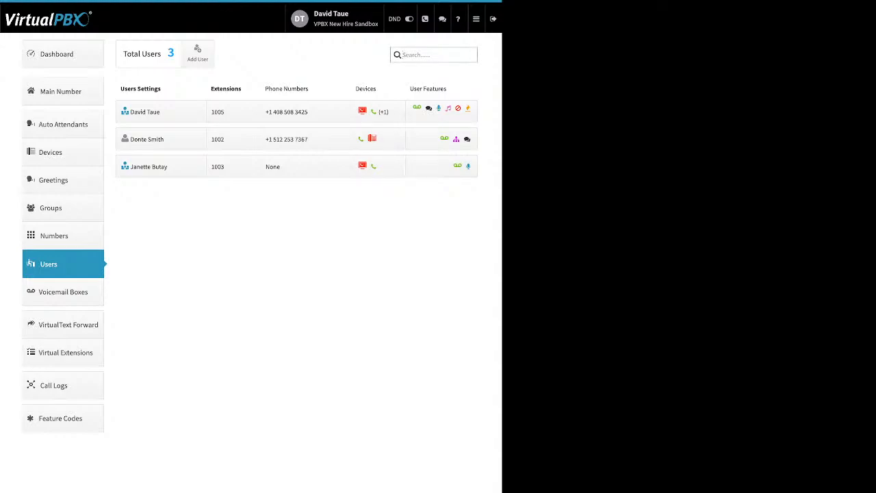
{"action": "left_click", "coordinate": [378, 139]}
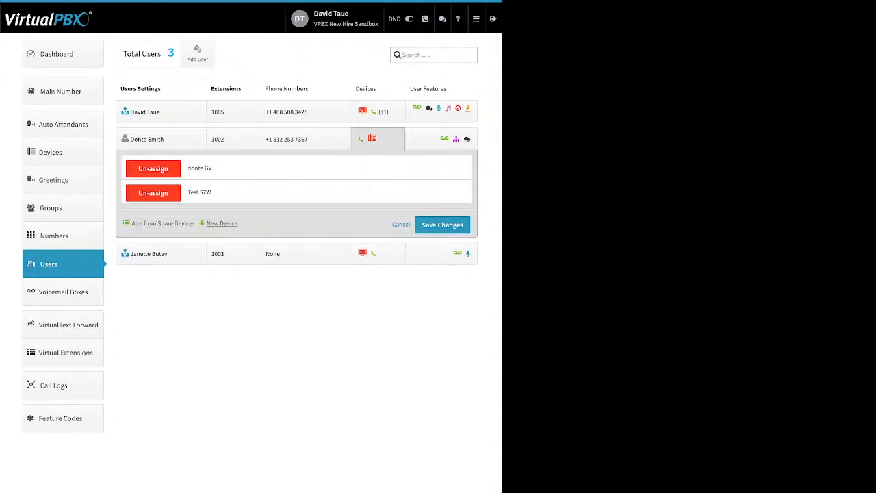
{"action": "left_click", "coordinate": [222, 224]}
{"action": "left_click", "coordinate": [235, 262]}
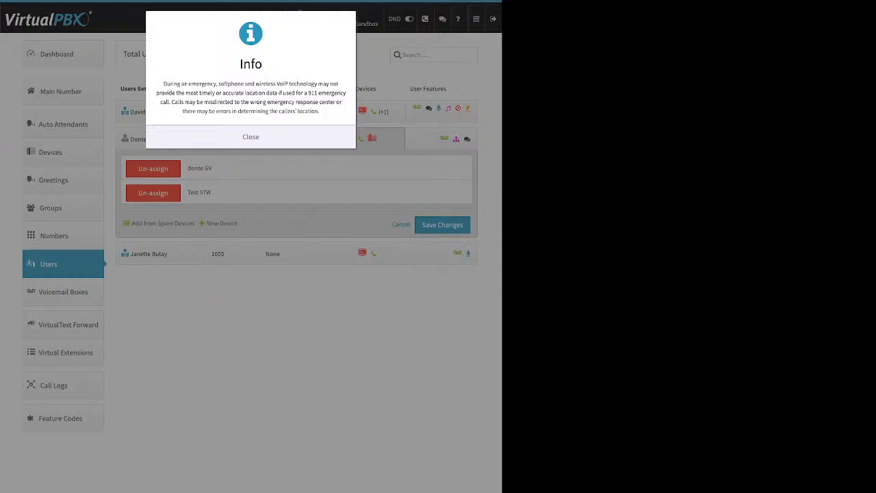
{"action": "left_click_drag", "start_coordinate": [163, 83], "coordinate": [319, 111]}
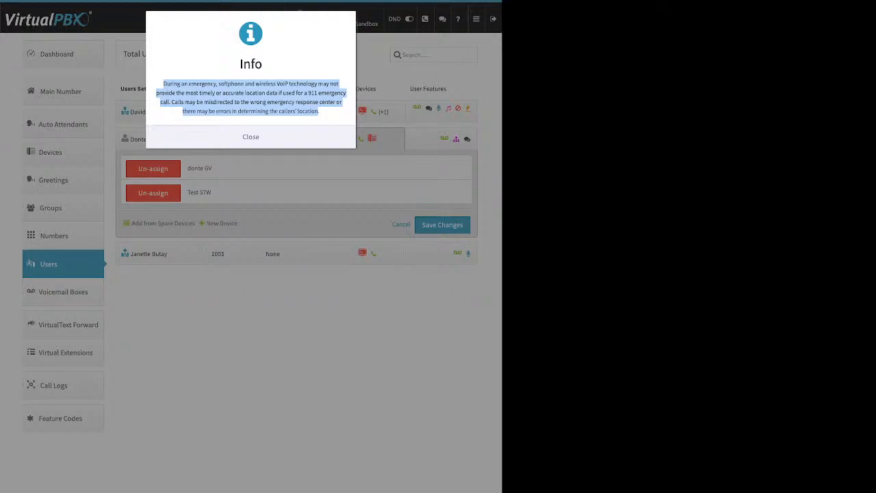
{"action": "left_click", "coordinate": [248, 137]}
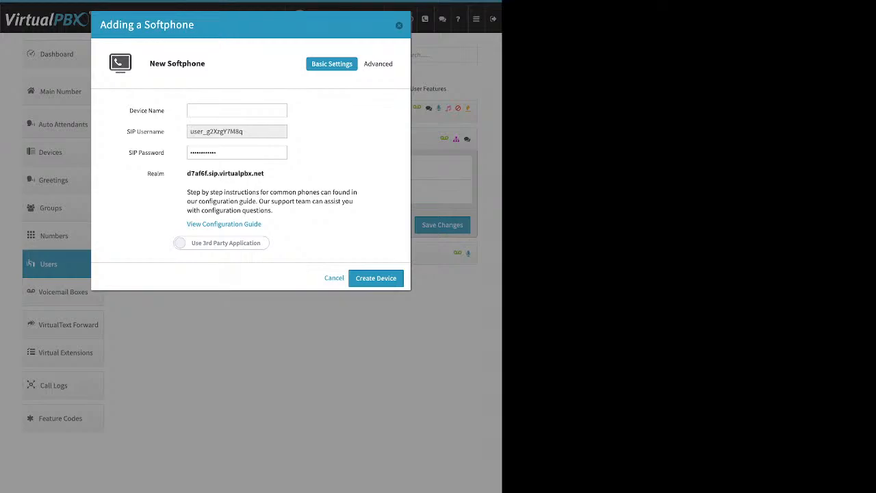
- Examine the new softphone's device name, SIP username, SIP password, realm and configuration guide link
{"action": "left_click_drag", "start_coordinate": [129, 111], "coordinate": [156, 111]}
{"action": "left_click_drag", "start_coordinate": [254, 131], "coordinate": [188, 132]}
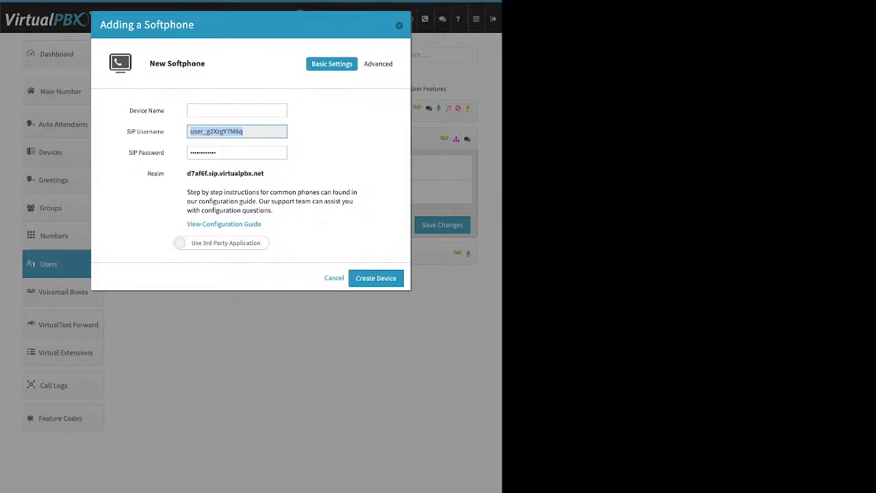
{"action": "left_click", "coordinate": [237, 153]}
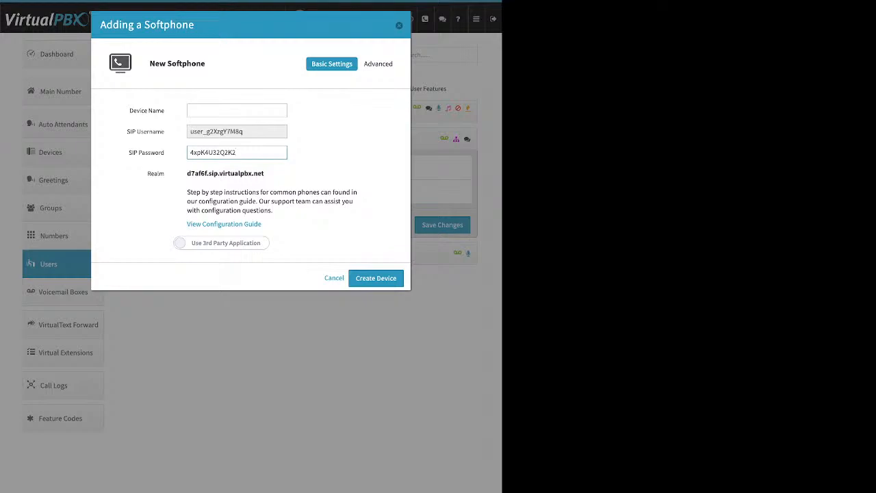
{"action": "left_click_drag", "start_coordinate": [237, 152], "coordinate": [190, 153]}
{"action": "left_click_drag", "start_coordinate": [264, 174], "coordinate": [187, 173]}
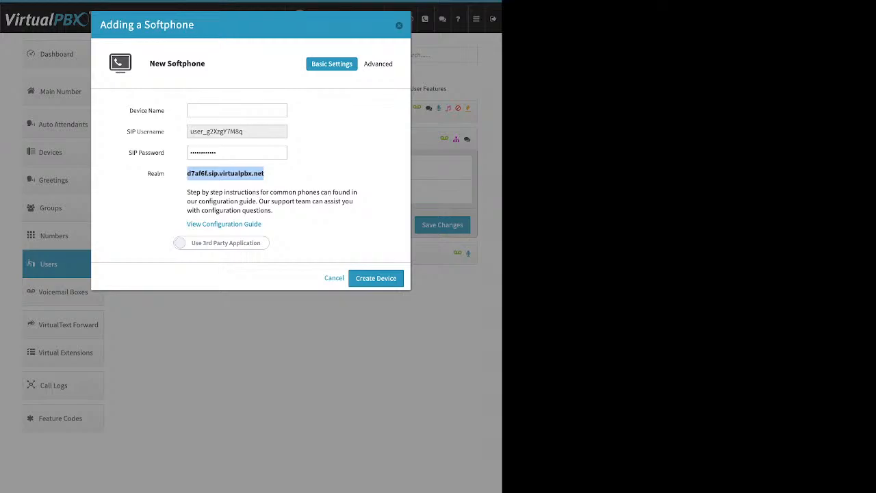
{"action": "left_click", "coordinate": [274, 174]}
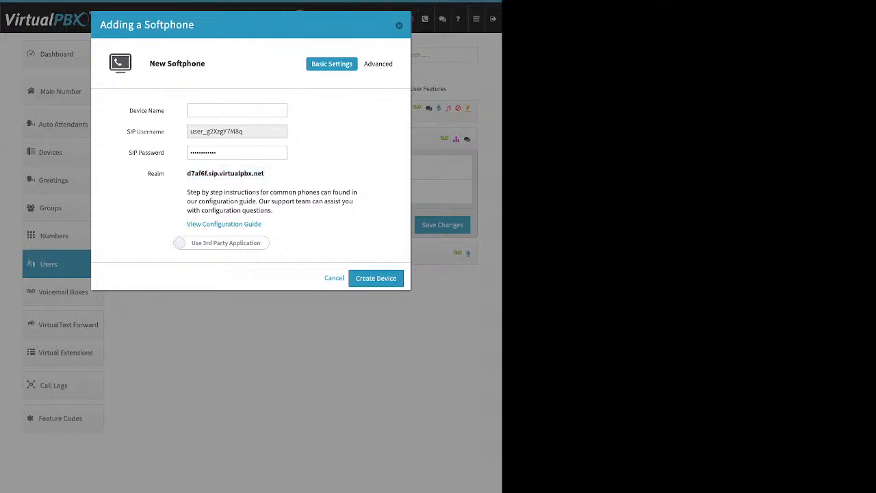
{"action": "left_click_drag", "start_coordinate": [263, 224], "coordinate": [186, 225]}
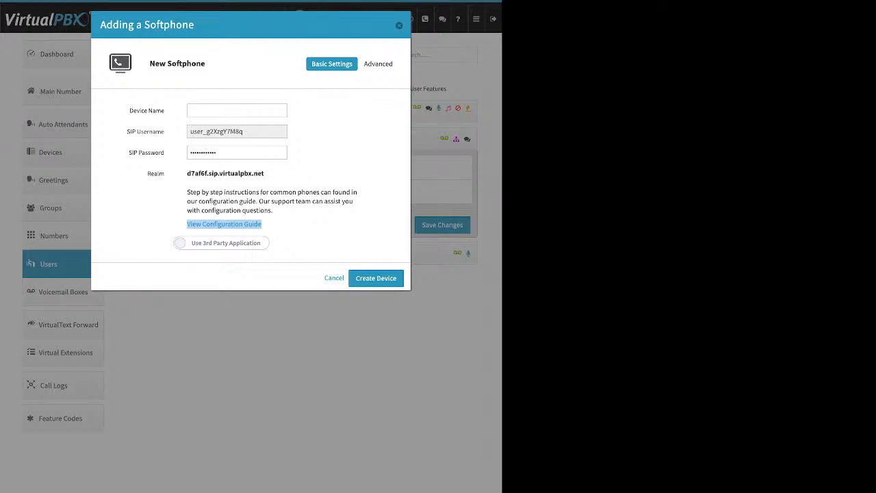
- Switch the new softphone to the VirtualPBX application, review its device name field and cancel the form
{"action": "left_click", "coordinate": [221, 244]}
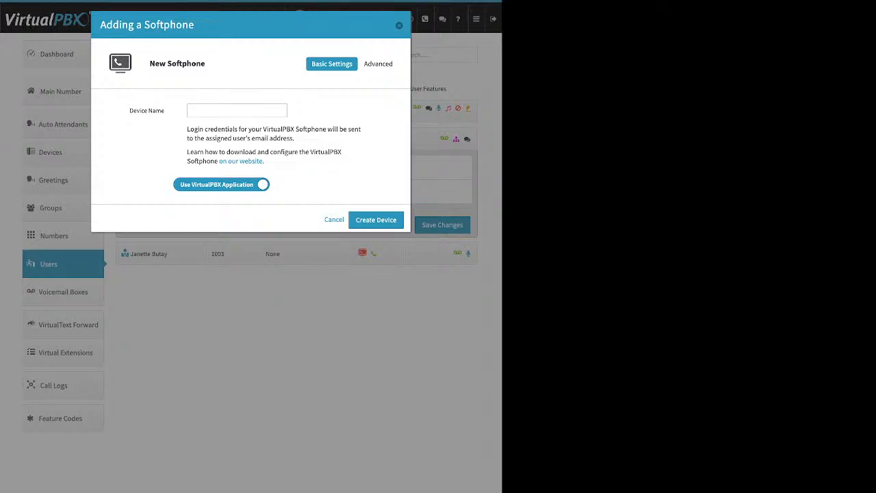
{"action": "left_click", "coordinate": [237, 110]}
{"action": "key", "text": "Escape"}
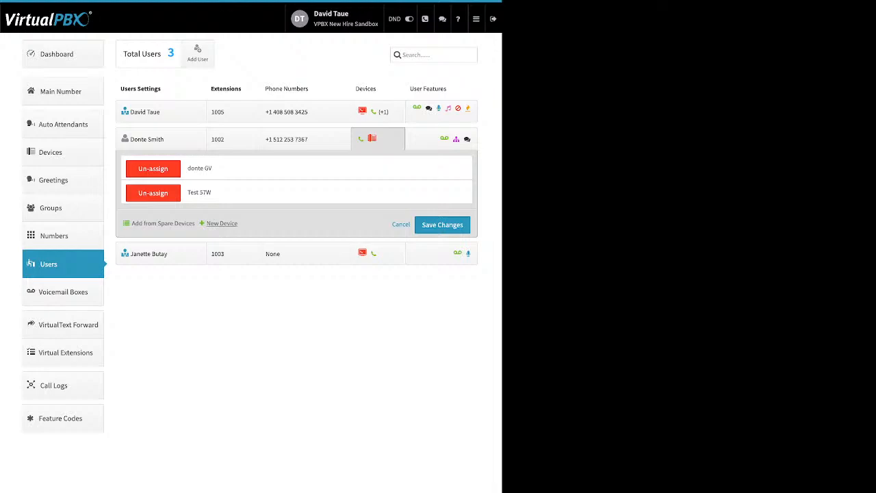
- Start adding a web phone for the user at extension 1002, examine its device name field and cancel
{"action": "left_click", "coordinate": [222, 223]}
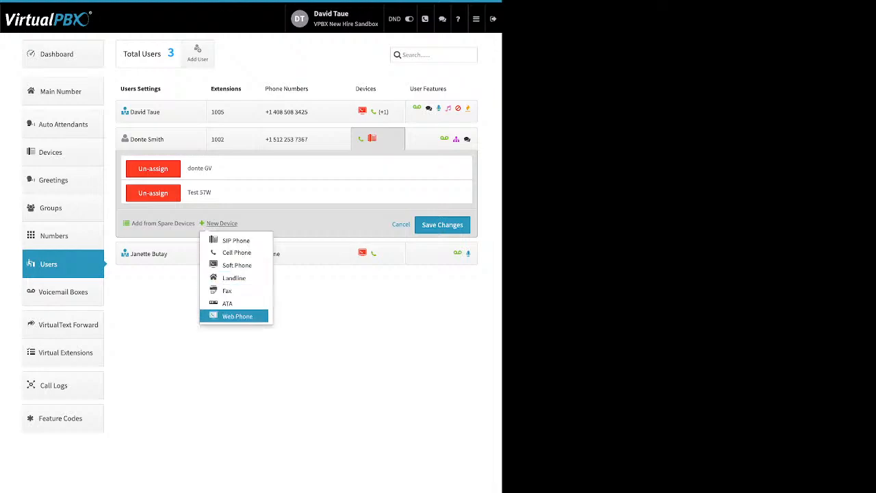
{"action": "left_click", "coordinate": [236, 316]}
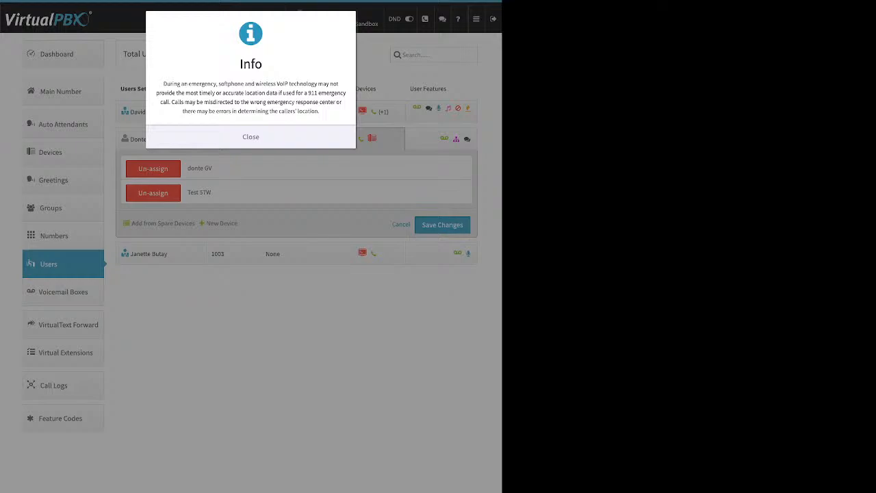
{"action": "left_click", "coordinate": [251, 137]}
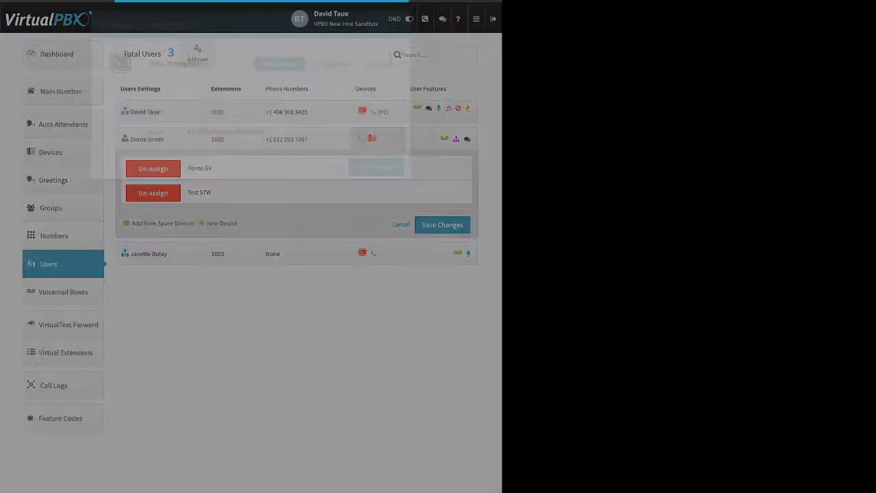
{"action": "left_click_drag", "start_coordinate": [130, 110], "coordinate": [164, 111]}
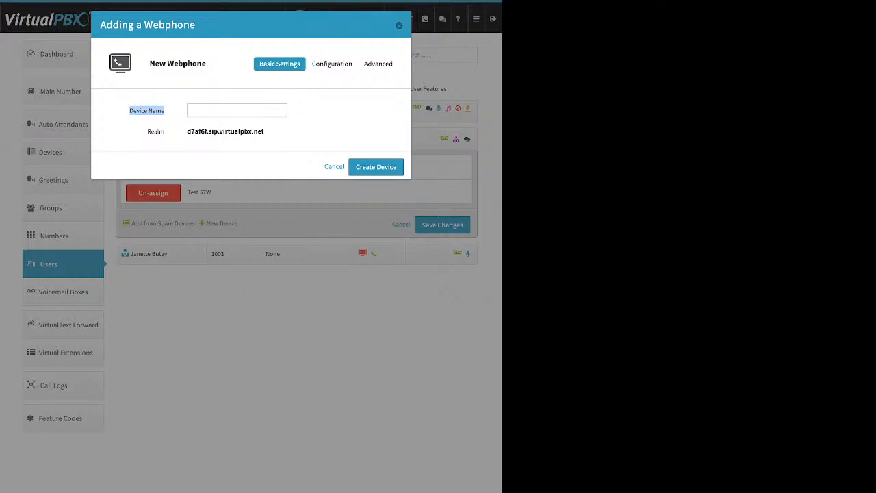
{"action": "key", "text": "Escape"}
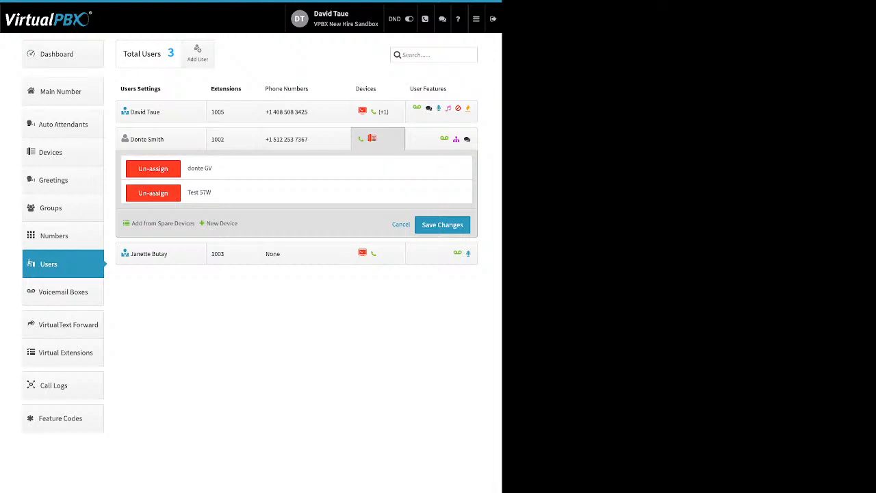
- Show the user features for extension 1005, preview the enabled Caller-ID Number settings, switch them back off and close without saving
{"action": "left_click", "coordinate": [438, 111]}
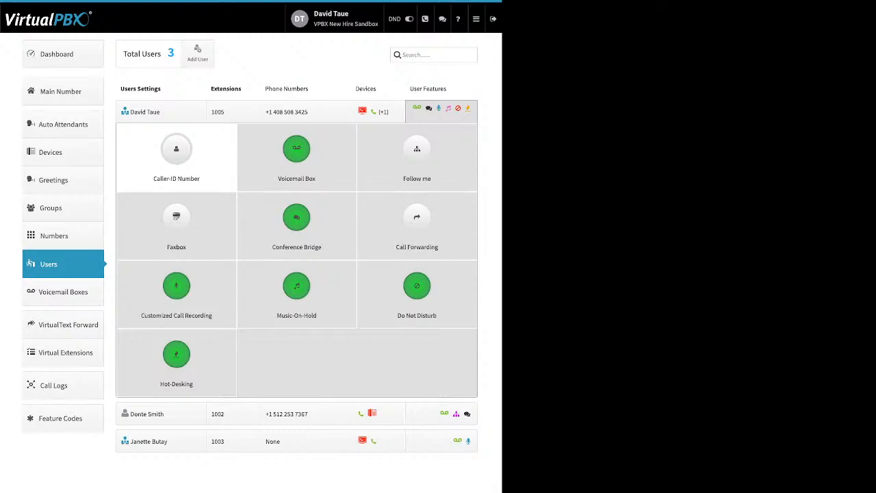
{"action": "left_click", "coordinate": [176, 154]}
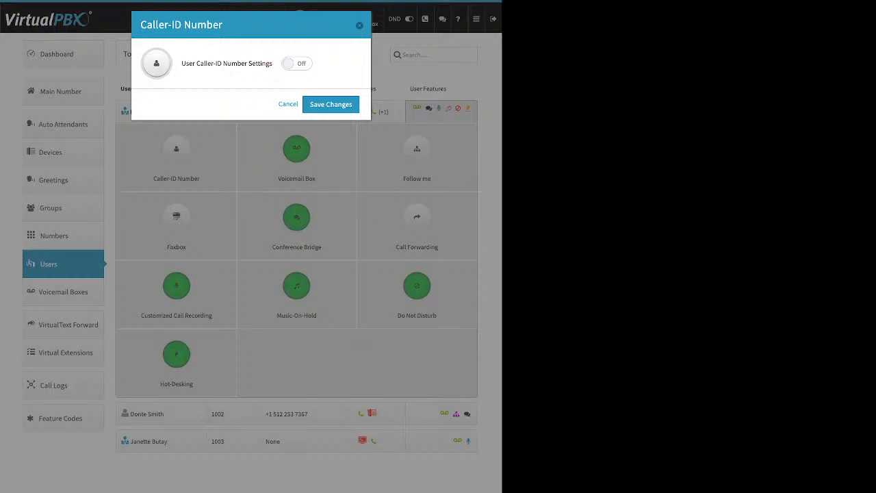
{"action": "left_click_drag", "start_coordinate": [192, 64], "coordinate": [262, 63]}
{"action": "left_click", "coordinate": [297, 63]}
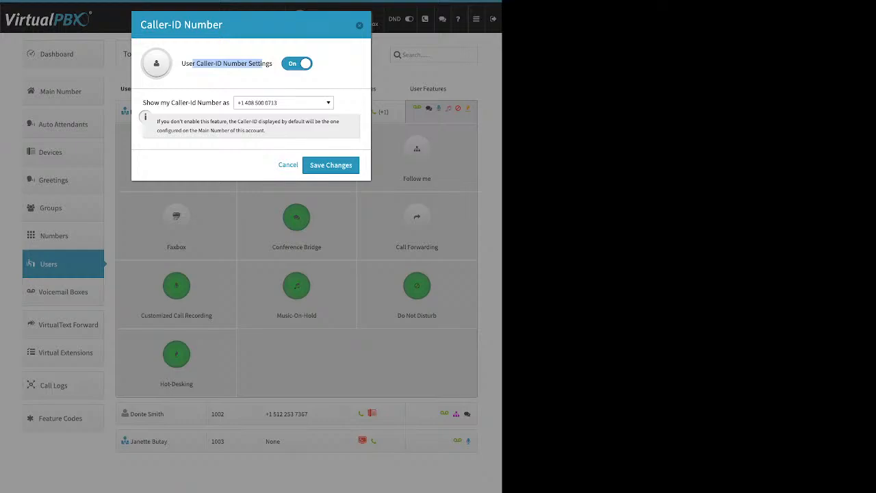
{"action": "left_click", "coordinate": [297, 63]}
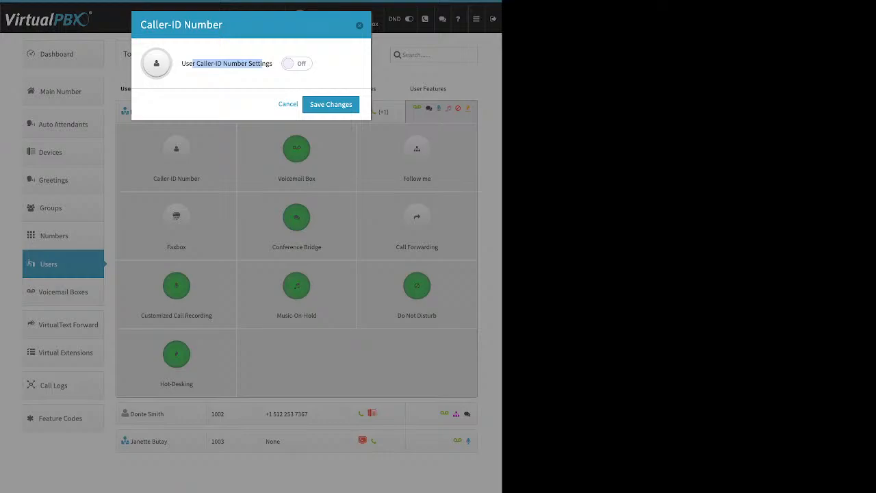
{"action": "left_click", "coordinate": [359, 25]}
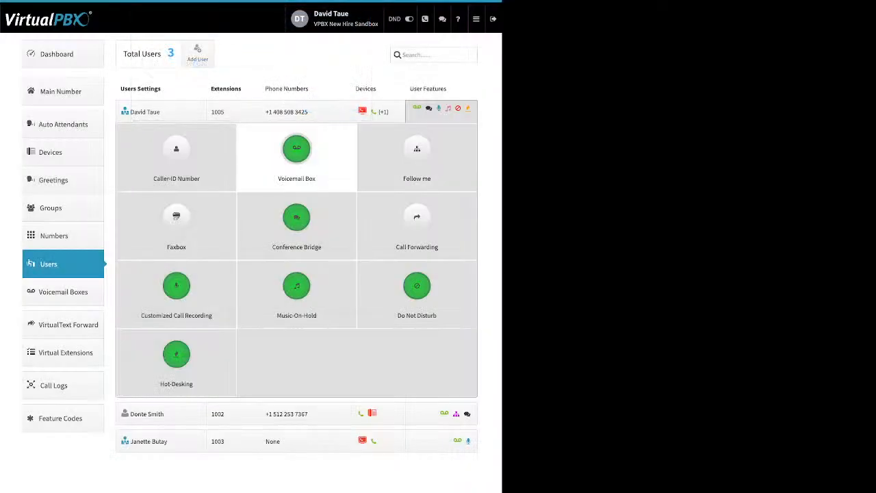
- Review extension 1005's Voicemail Box email options, tick and untick deleting messages after notification, and save
{"action": "left_click", "coordinate": [297, 149]}
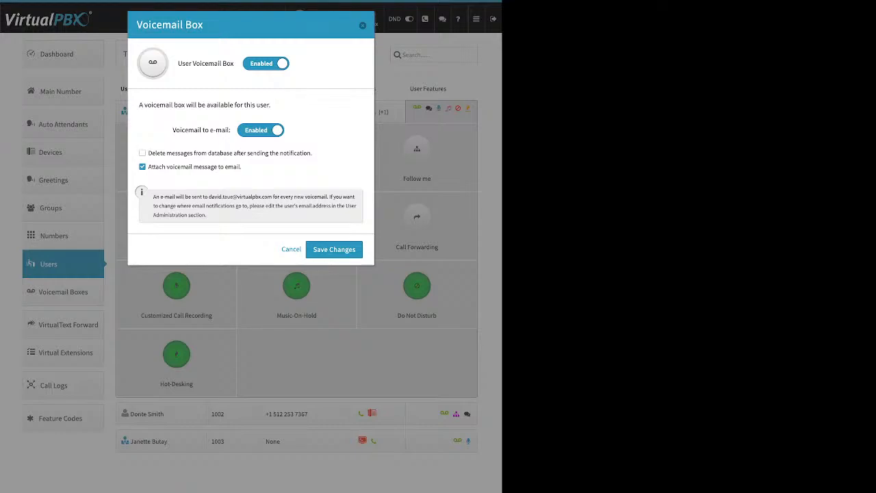
{"action": "left_click_drag", "start_coordinate": [148, 167], "coordinate": [238, 167]}
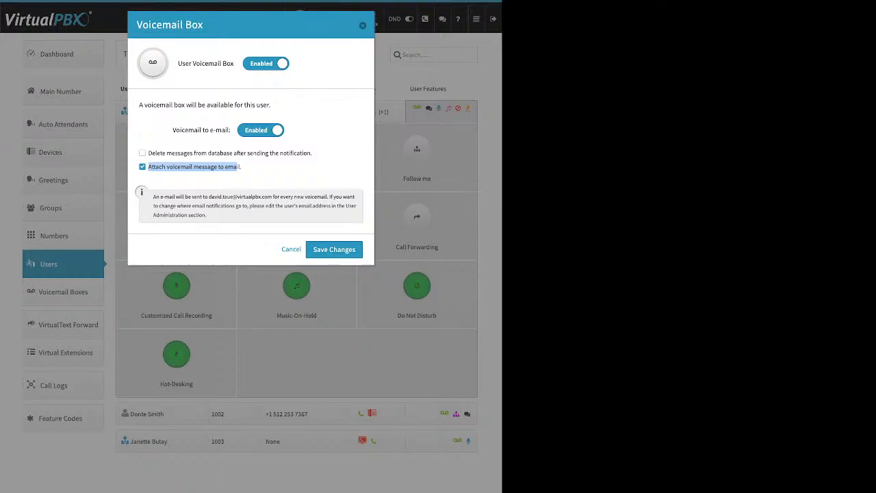
{"action": "left_click_drag", "start_coordinate": [148, 154], "coordinate": [311, 154]}
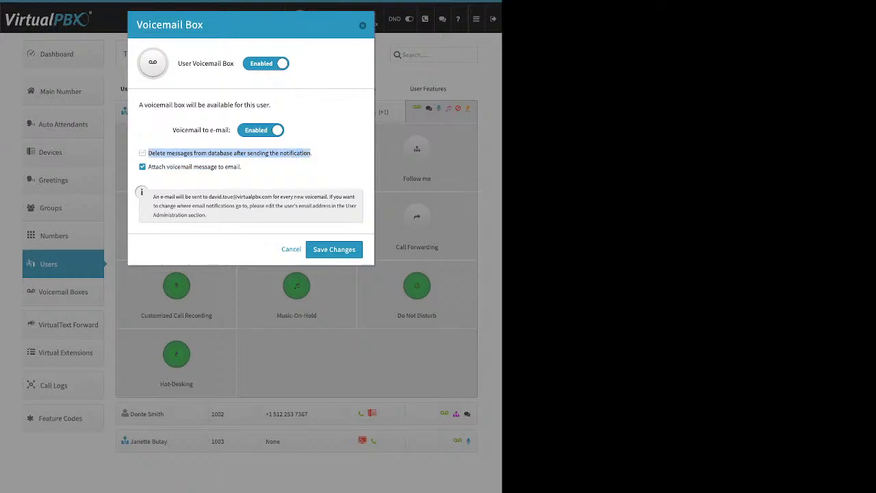
{"action": "left_click", "coordinate": [142, 154]}
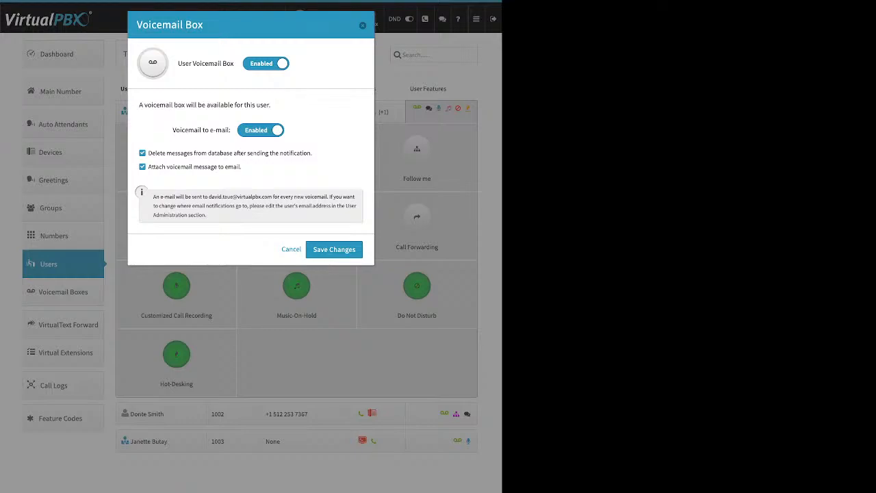
{"action": "left_click", "coordinate": [143, 153]}
{"action": "left_click", "coordinate": [334, 249]}
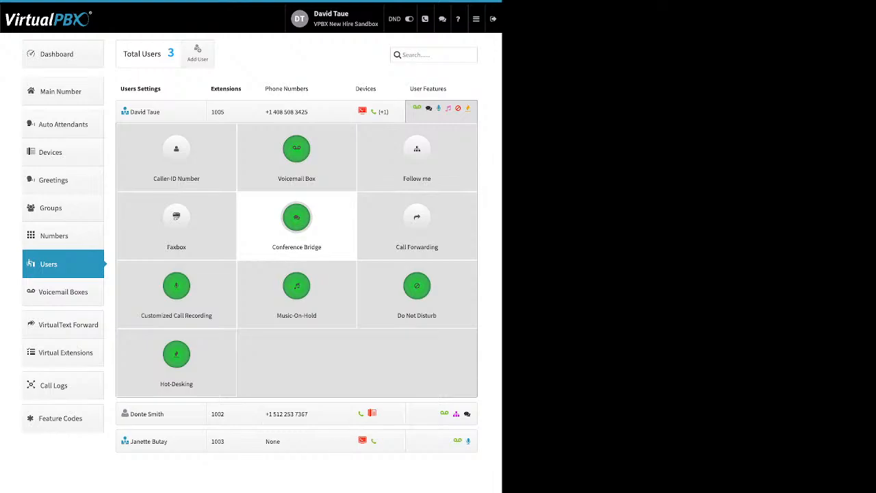
- Switch to the User Portal and mark the voicemail received on 04/30/2024 as new
{"action": "mouse_move", "coordinate": [477, 19]}
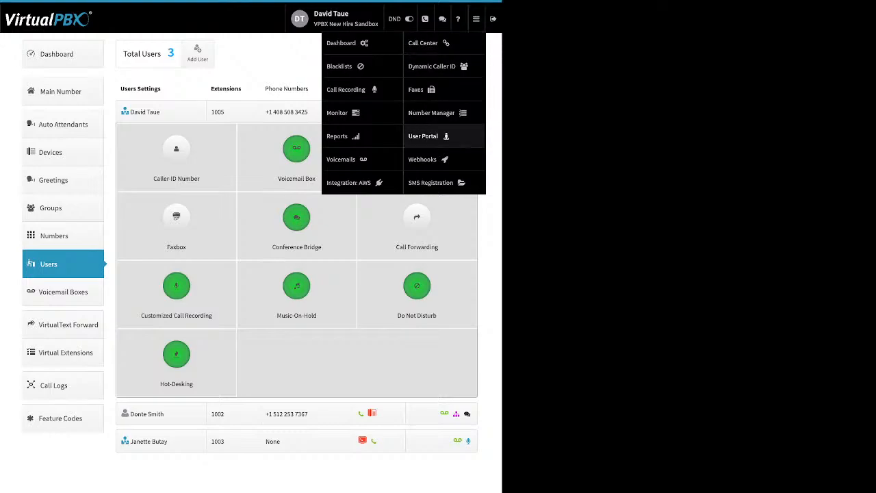
{"action": "left_click", "coordinate": [423, 135]}
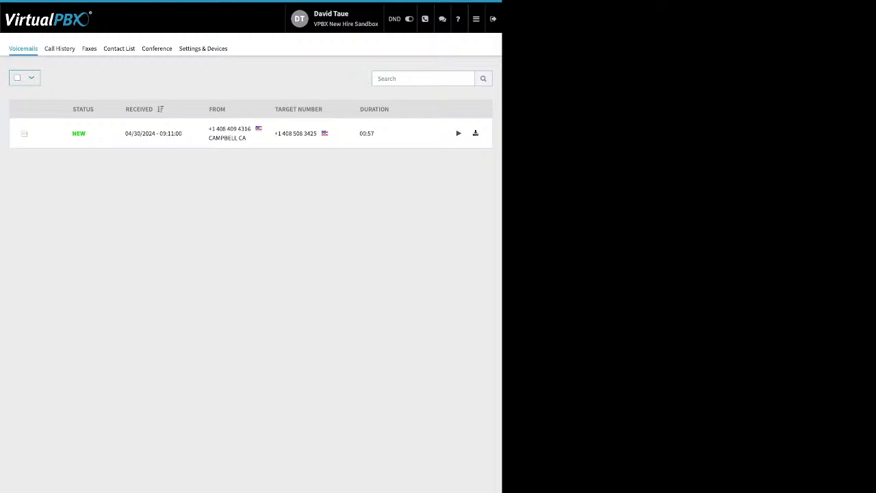
{"action": "left_click", "coordinate": [24, 133]}
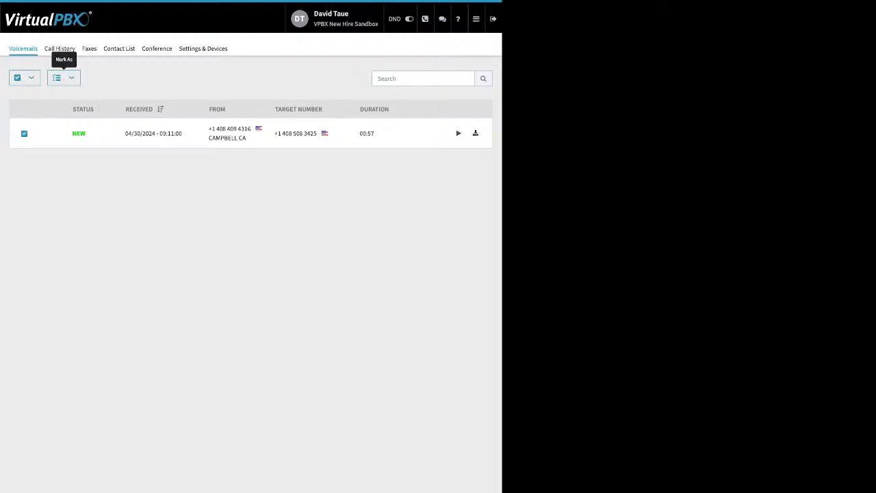
{"action": "left_click", "coordinate": [64, 78]}
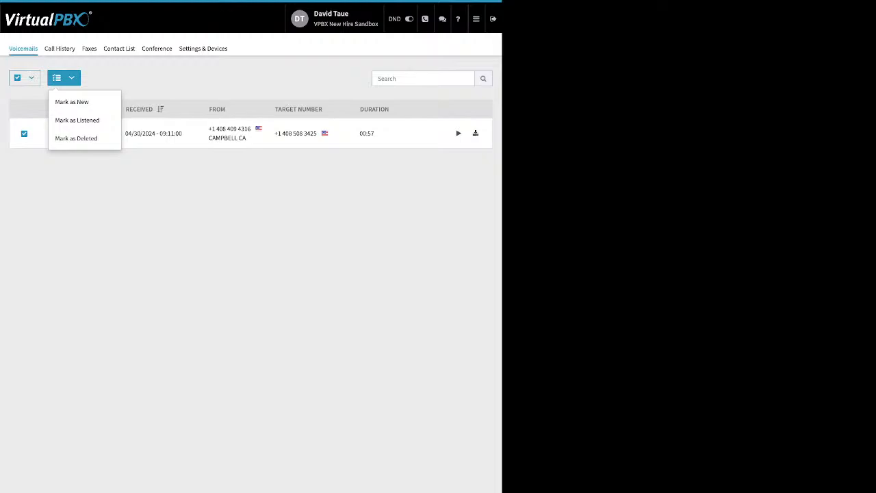
{"action": "left_click", "coordinate": [71, 102]}
- Return to the Dashboard's user list and enable Follow me for the user at extension 1005
{"action": "left_click", "coordinate": [476, 18]}
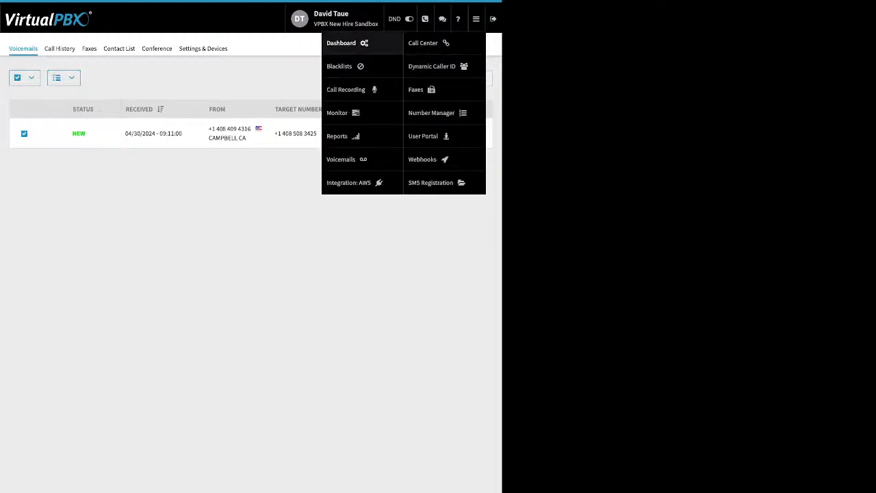
{"action": "left_click", "coordinate": [341, 42]}
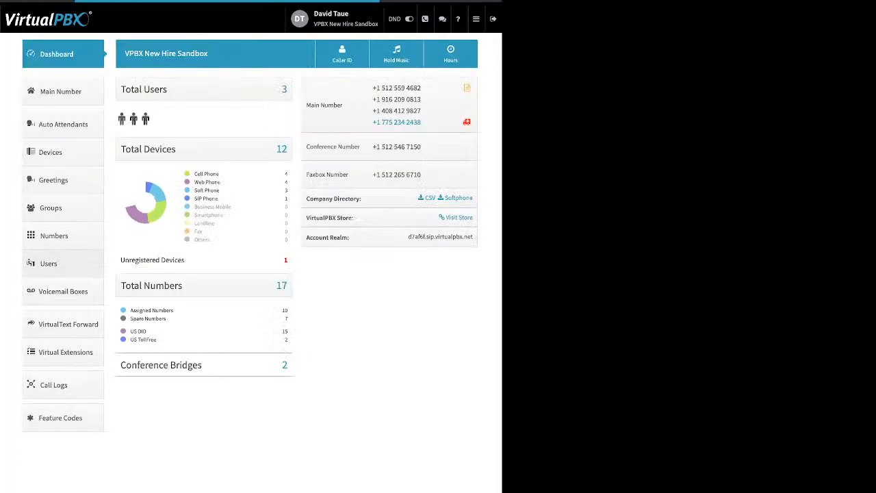
{"action": "left_click", "coordinate": [49, 264]}
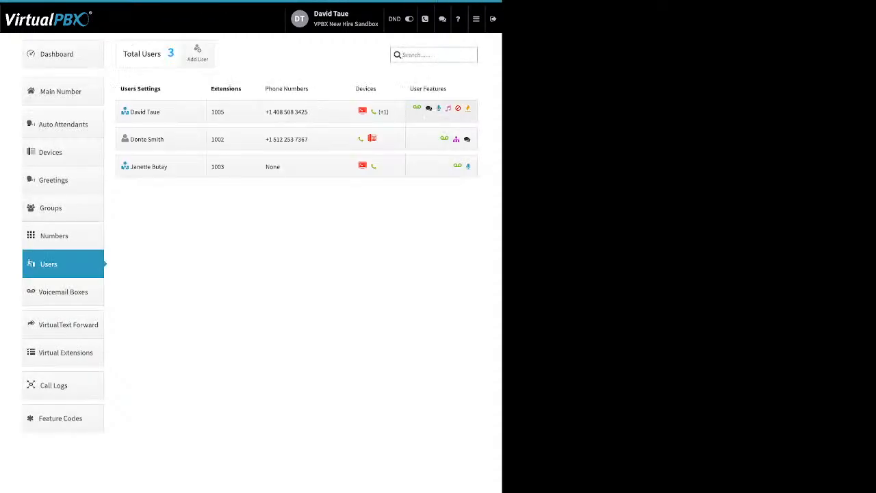
{"action": "left_click", "coordinate": [428, 108]}
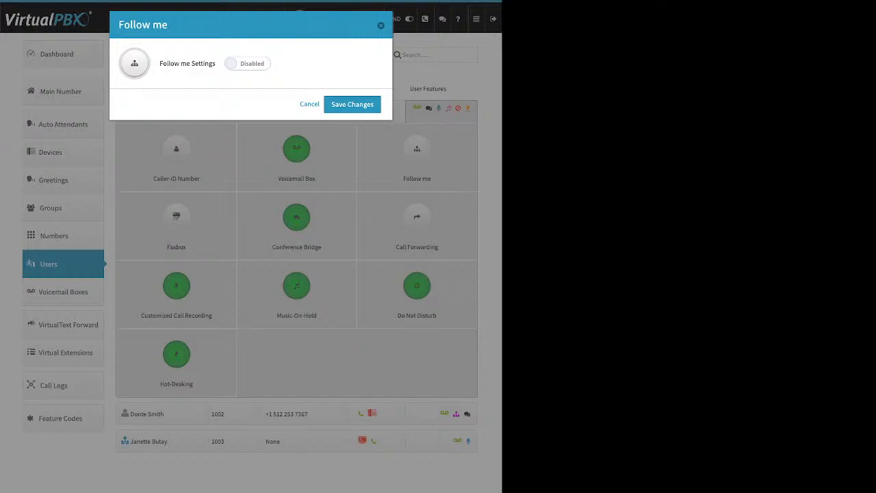
{"action": "left_click_drag", "start_coordinate": [159, 63], "coordinate": [216, 63]}
{"action": "left_click", "coordinate": [248, 63]}
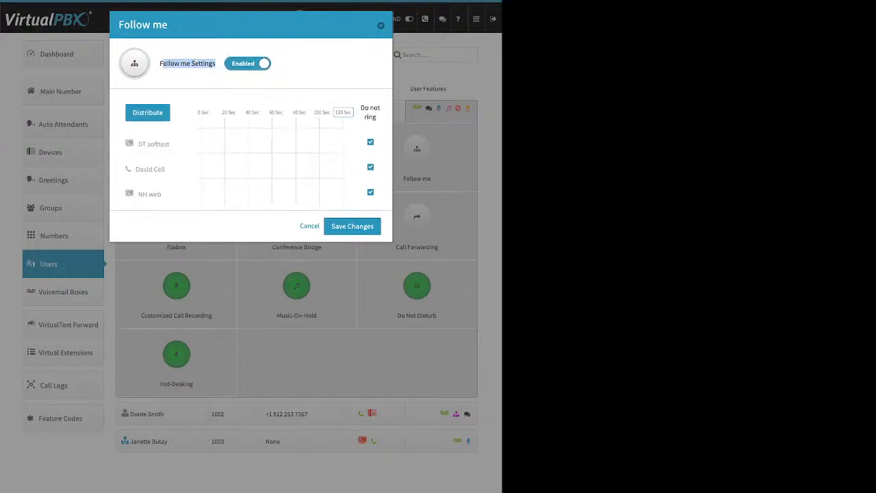
- Turn off Do not ring for DT softtest and NH web, ringing them 0–57 and 0–54 seconds respectively
{"action": "left_click_drag", "start_coordinate": [377, 118], "coordinate": [360, 107]}
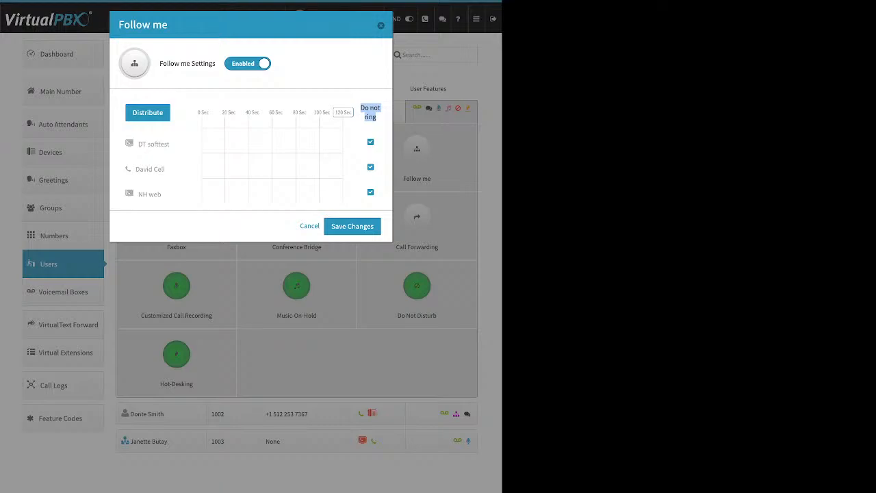
{"action": "left_click", "coordinate": [370, 126]}
{"action": "left_click", "coordinate": [370, 142]}
{"action": "left_click", "coordinate": [370, 192]}
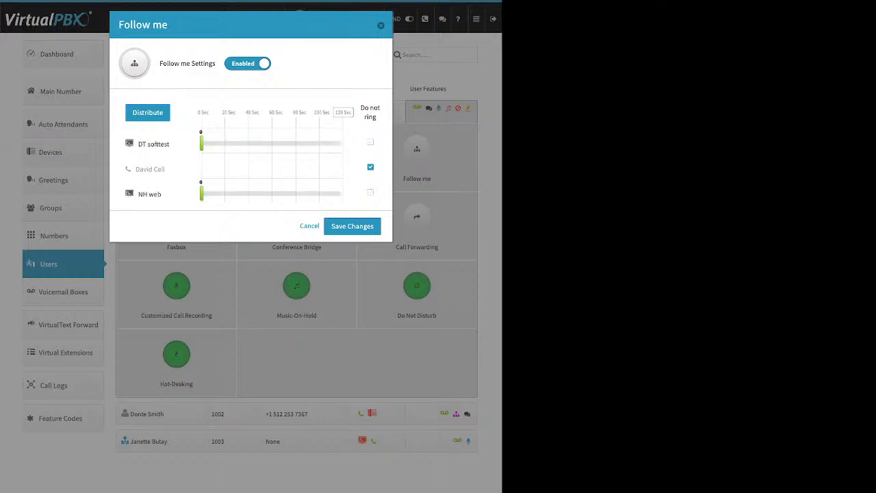
{"action": "left_click_drag", "start_coordinate": [202, 194], "coordinate": [265, 194]}
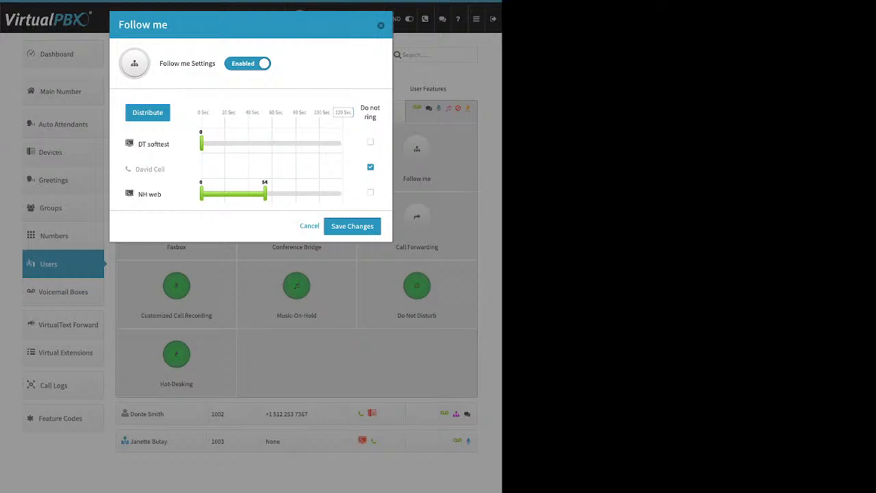
{"action": "left_click_drag", "start_coordinate": [202, 143], "coordinate": [267, 144]}
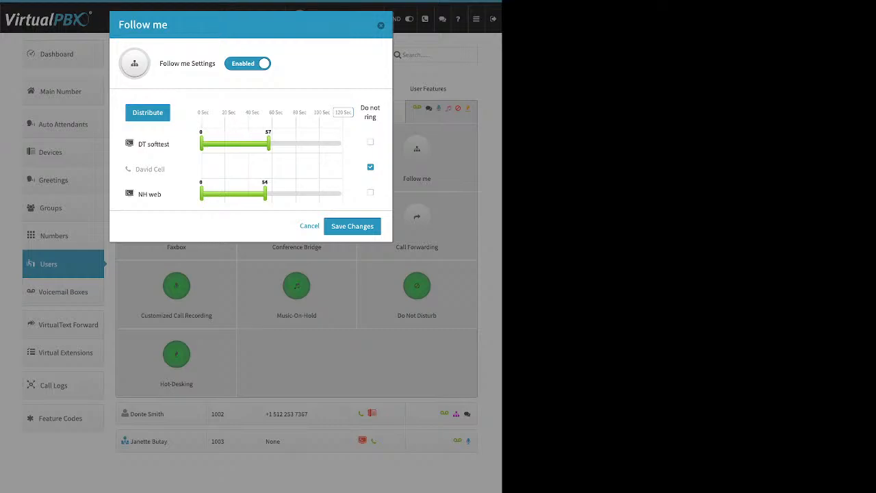
- Shorten the Follow me timeline to 60 seconds and distribute the ring time evenly across the active devices
{"action": "mouse_move", "coordinate": [353, 112]}
{"action": "left_mouse_down"}
{"action": "mouse_move", "coordinate": [251, 113]}
{"action": "mouse_move", "coordinate": [339, 113]}
{"action": "left_mouse_up"}
{"action": "type", "text": "60"}
{"action": "key", "text": "Return"}
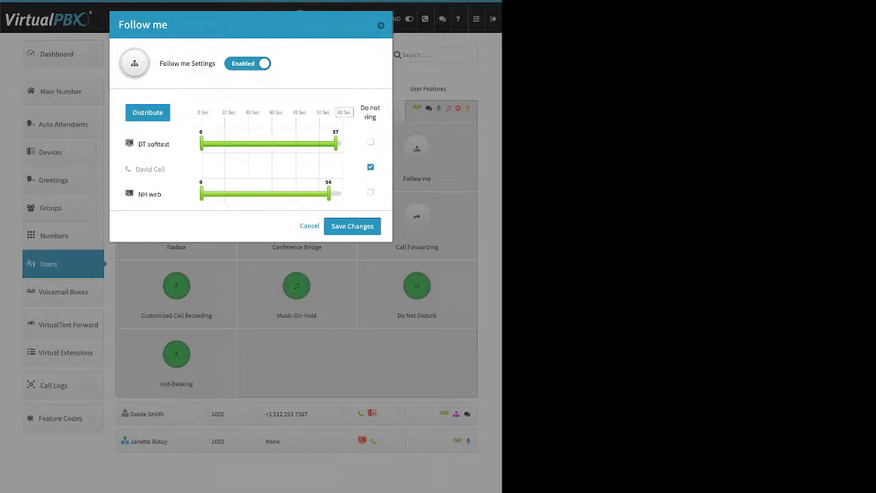
{"action": "left_click", "coordinate": [148, 112]}
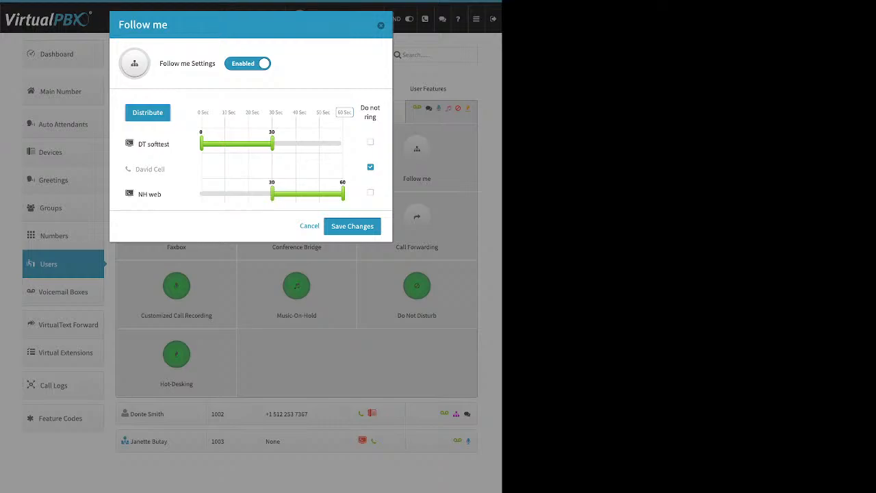
- Try NH web ahead of DT softtest, restore DT softtest to first place with ring times redistributed, and save Follow me
{"action": "left_click_drag", "start_coordinate": [149, 193], "coordinate": [158, 143]}
{"action": "left_click", "coordinate": [147, 113]}
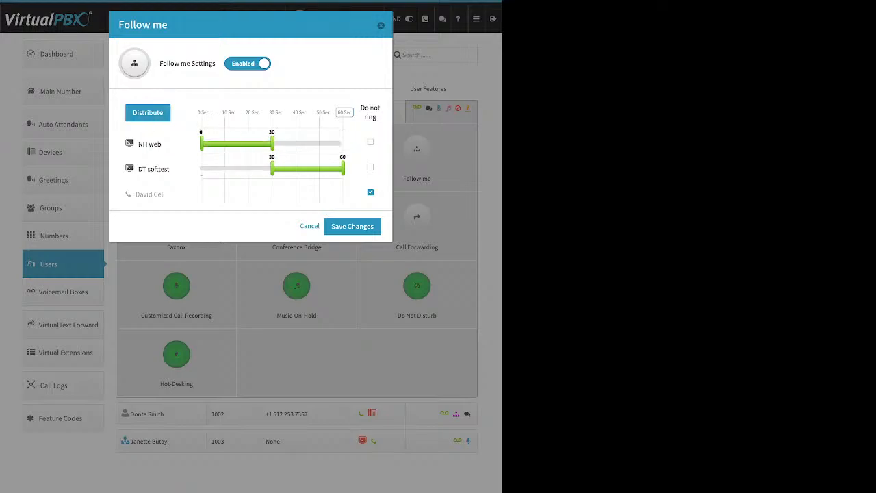
{"action": "left_click_drag", "start_coordinate": [153, 169], "coordinate": [157, 134]}
{"action": "left_click", "coordinate": [148, 113]}
{"action": "left_click", "coordinate": [353, 227]}
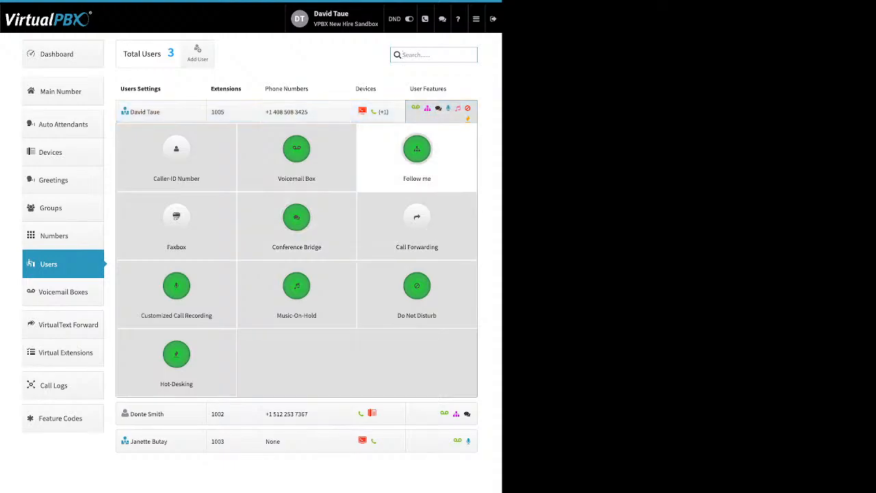
- Disable Follow me for the user at extension 1005 and save the change
{"action": "left_click", "coordinate": [417, 148]}
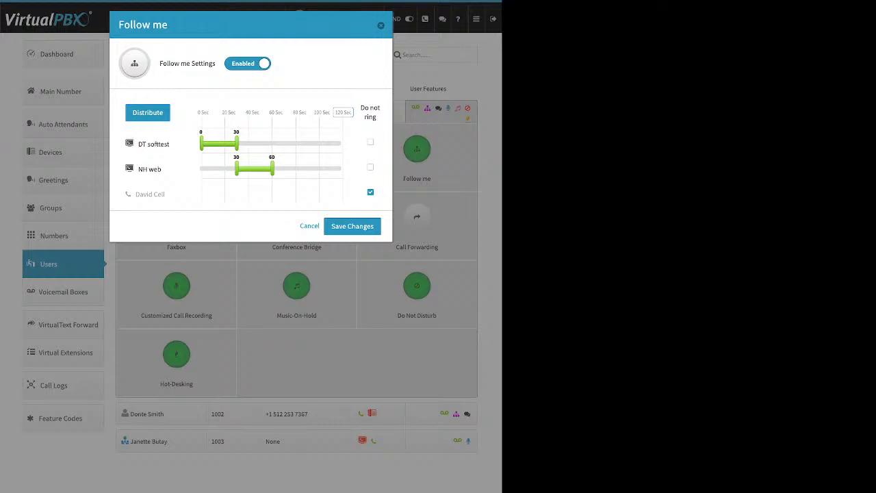
{"action": "left_click", "coordinate": [248, 63]}
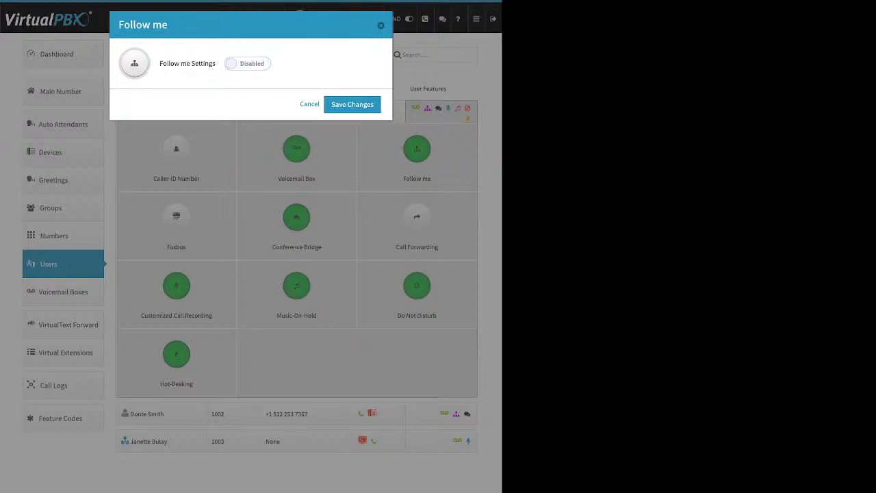
{"action": "left_click", "coordinate": [353, 104]}
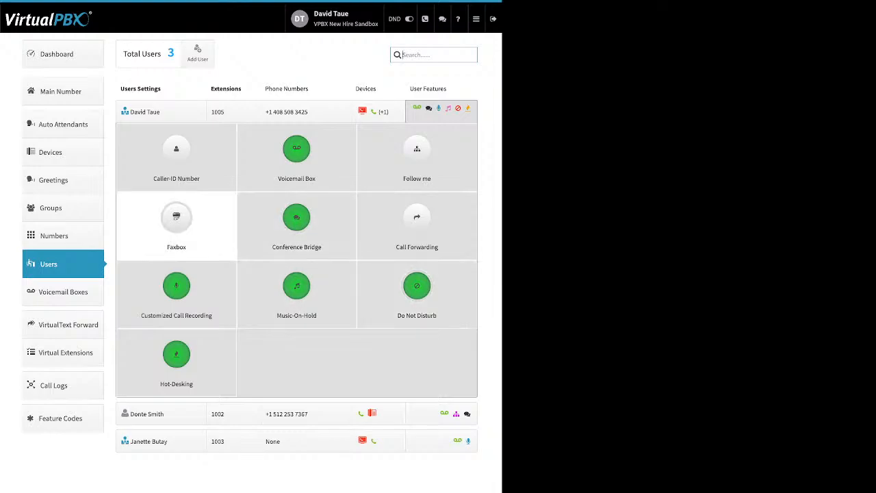
- Preview the enabled Faxbox settings for extension 1005, examine the fax number choices and close without saving
{"action": "left_click", "coordinate": [176, 219]}
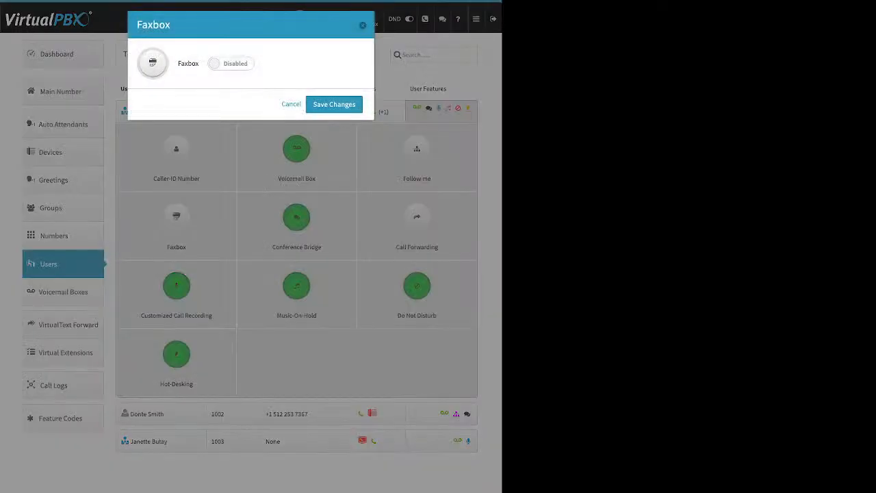
{"action": "double_click", "coordinate": [188, 63]}
{"action": "left_click", "coordinate": [231, 64]}
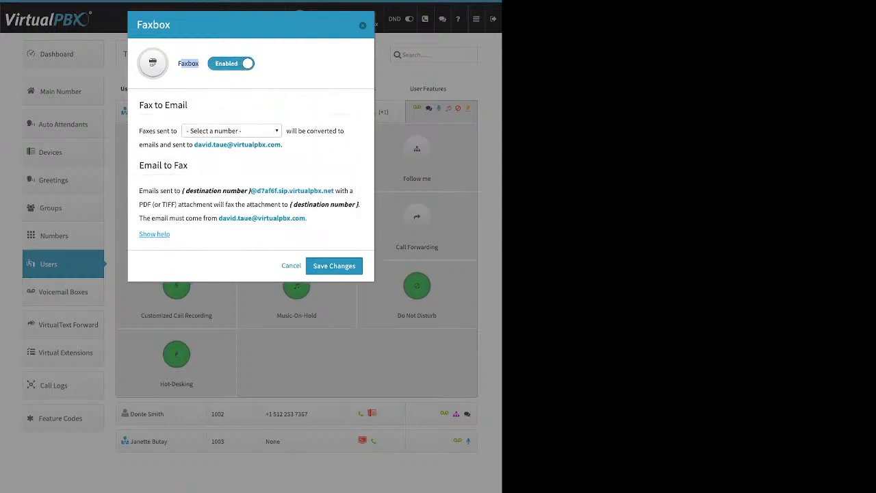
{"action": "left_click_drag", "start_coordinate": [140, 131], "coordinate": [174, 131]}
{"action": "left_click", "coordinate": [231, 131]}
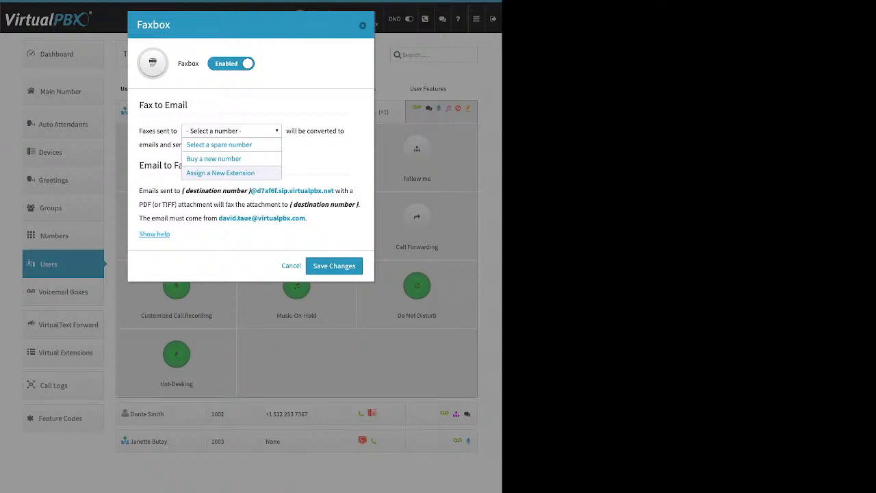
{"action": "left_click", "coordinate": [363, 25]}
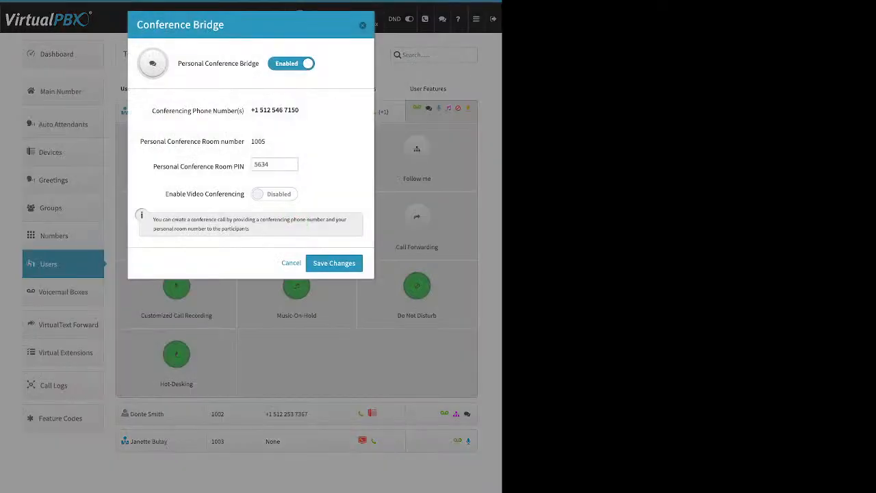
- Examine the Personal Conference Bridge settings for extension 1005, including the room PIN and video conferencing options, and close without saving
{"action": "left_click_drag", "start_coordinate": [179, 63], "coordinate": [259, 63]}
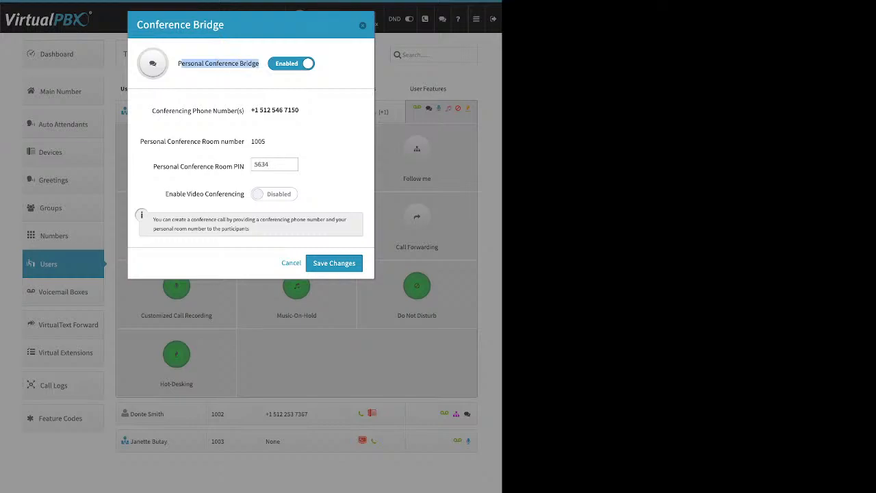
{"action": "left_click_drag", "start_coordinate": [152, 166], "coordinate": [244, 166]}
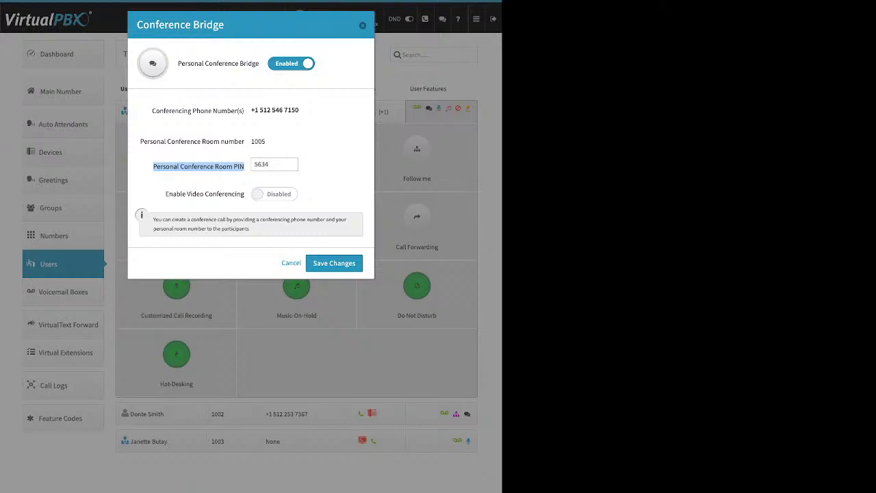
{"action": "triple_click", "coordinate": [205, 194]}
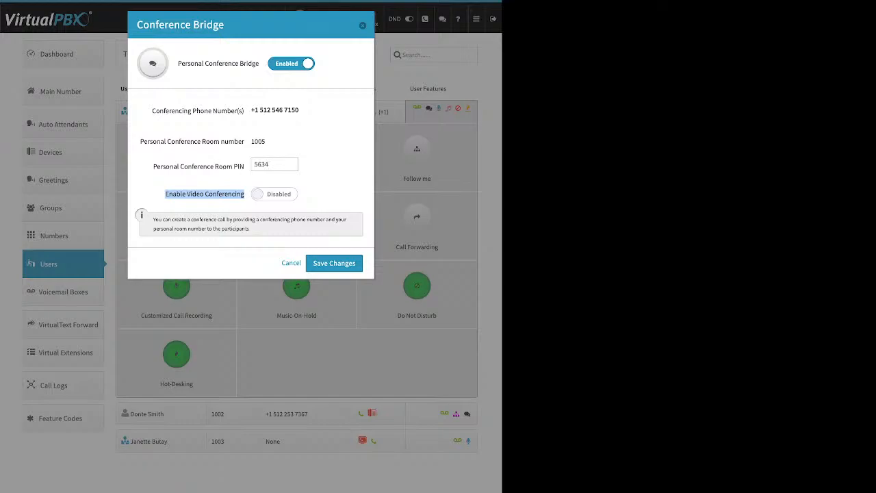
{"action": "key", "text": "Escape"}
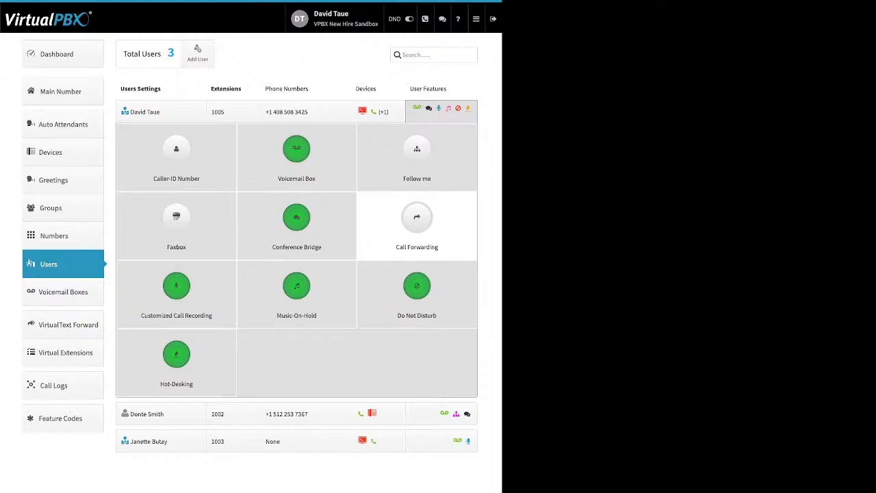
- Preview Failover Mode in the Call Forwarding settings for extension 1005, examine the forwarding number field and close without saving
{"action": "left_click", "coordinate": [417, 219]}
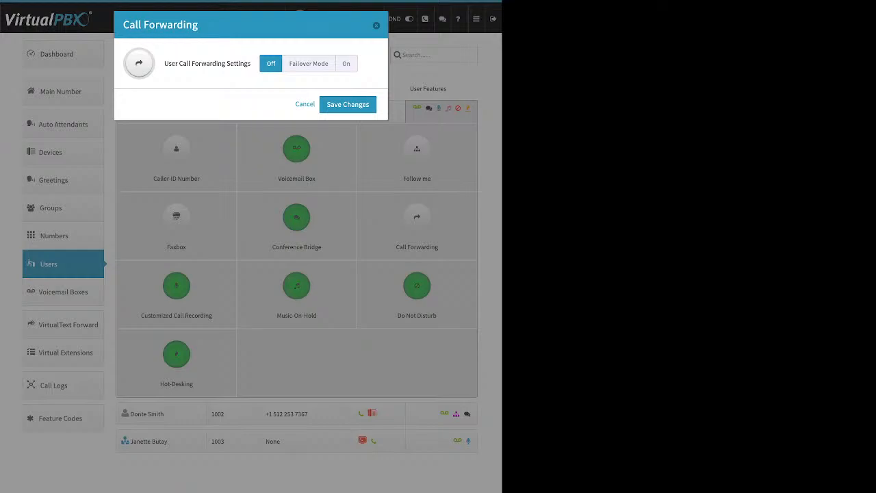
{"action": "left_click", "coordinate": [309, 63]}
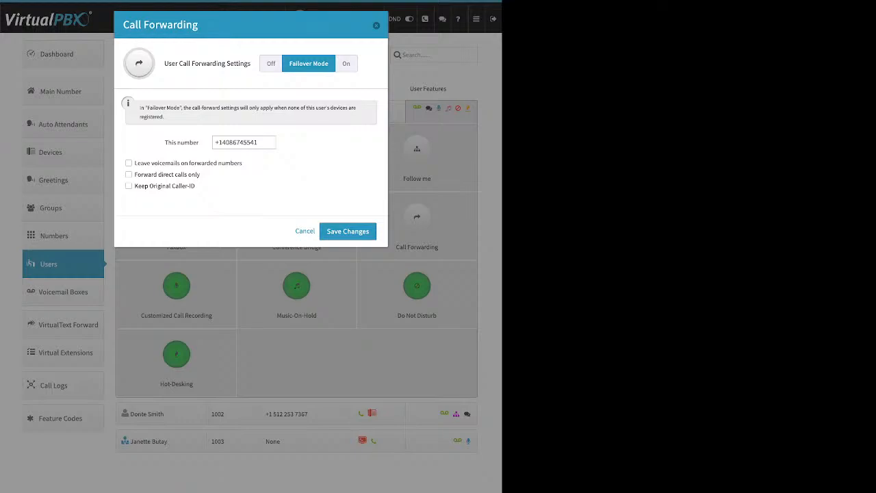
{"action": "triple_click", "coordinate": [182, 143]}
{"action": "left_click", "coordinate": [376, 25]}
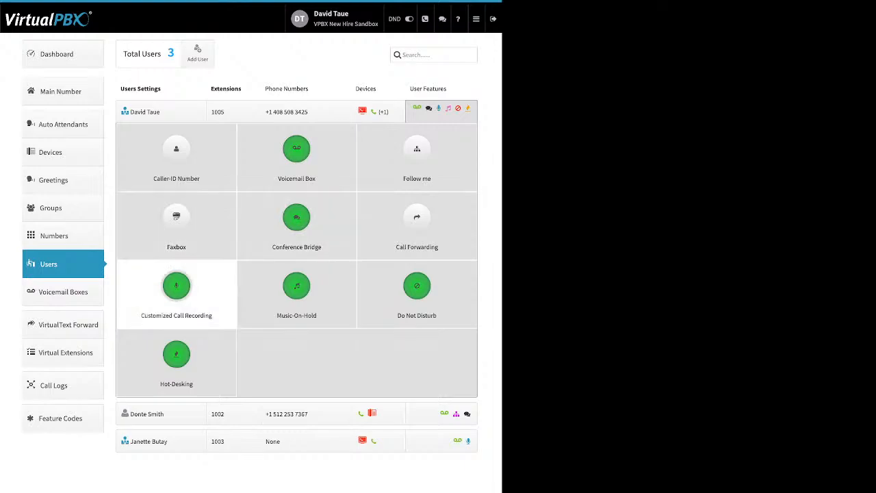
- In Customized Call Recording for extension 1005, set Inbound External and Outbound External to Account Default and review the inbound options
{"action": "left_click", "coordinate": [177, 286]}
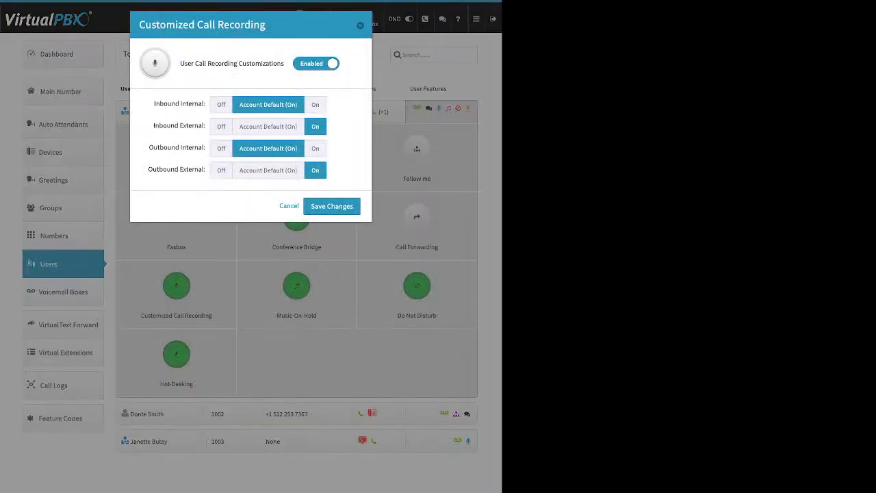
{"action": "left_click", "coordinate": [269, 126]}
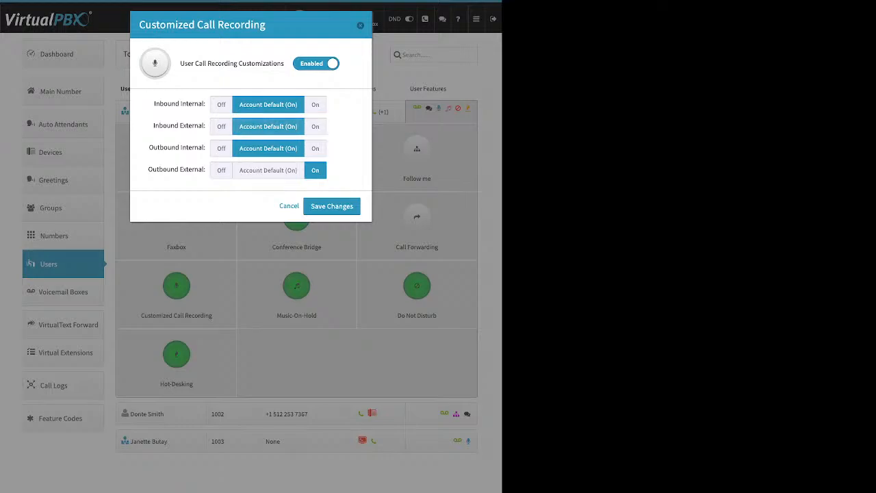
{"action": "left_click", "coordinate": [268, 170]}
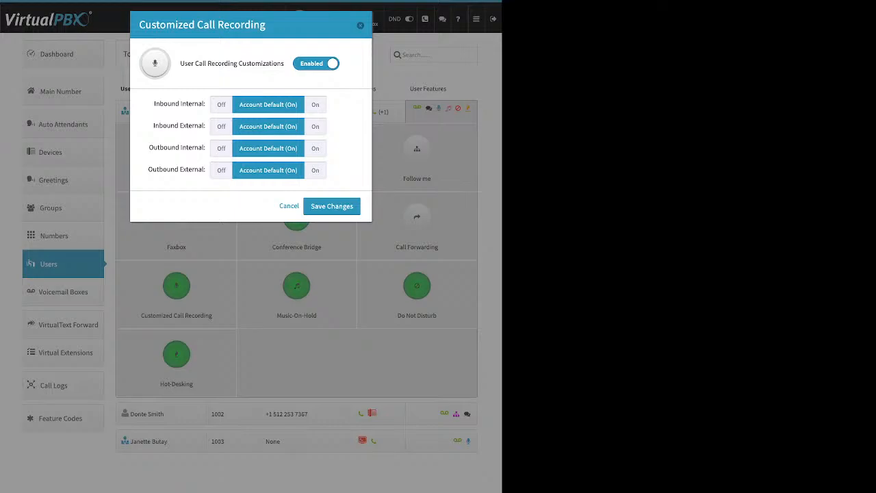
{"action": "left_click_drag", "start_coordinate": [153, 103], "coordinate": [205, 104]}
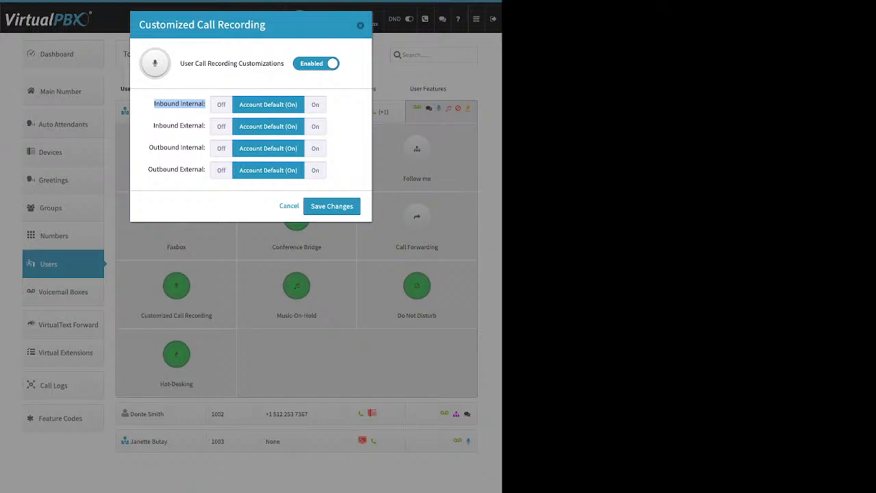
{"action": "left_click_drag", "start_coordinate": [153, 126], "coordinate": [205, 125]}
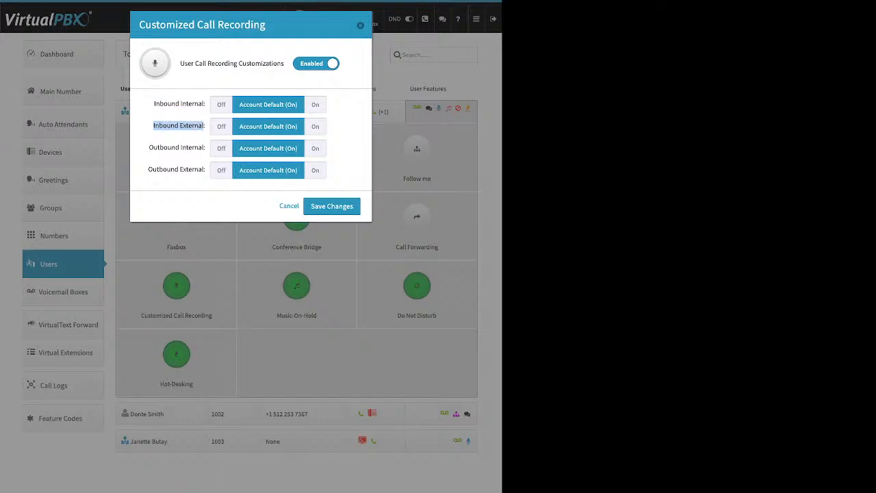
- Try setting call recording to On for all four inbound and outbound call types and cancel the changes
{"action": "left_click", "coordinate": [315, 127]}
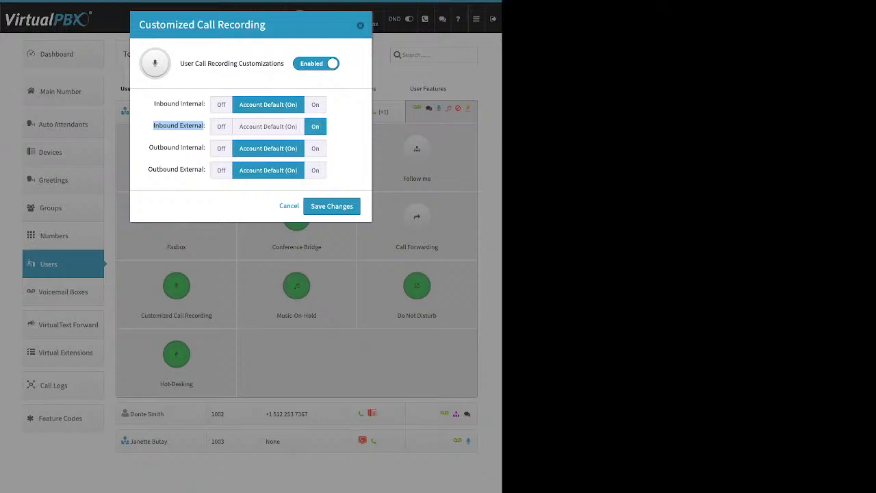
{"action": "left_click_drag", "start_coordinate": [149, 148], "coordinate": [202, 147]}
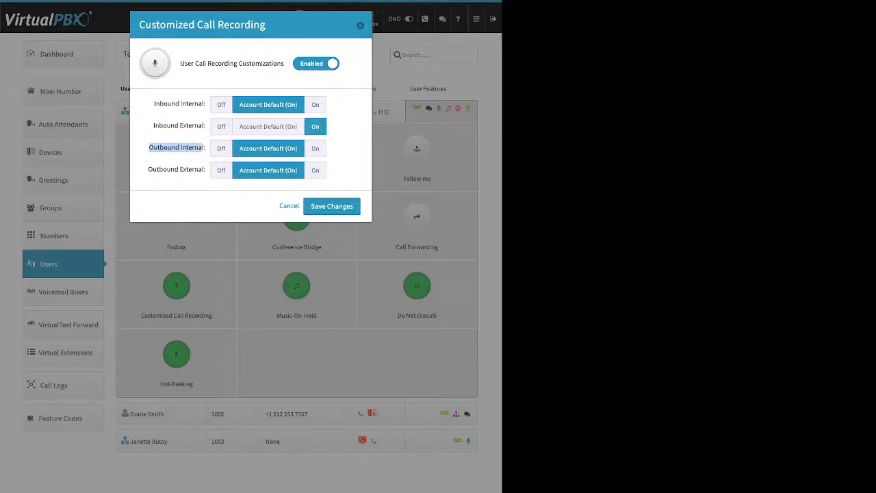
{"action": "left_click", "coordinate": [203, 149]}
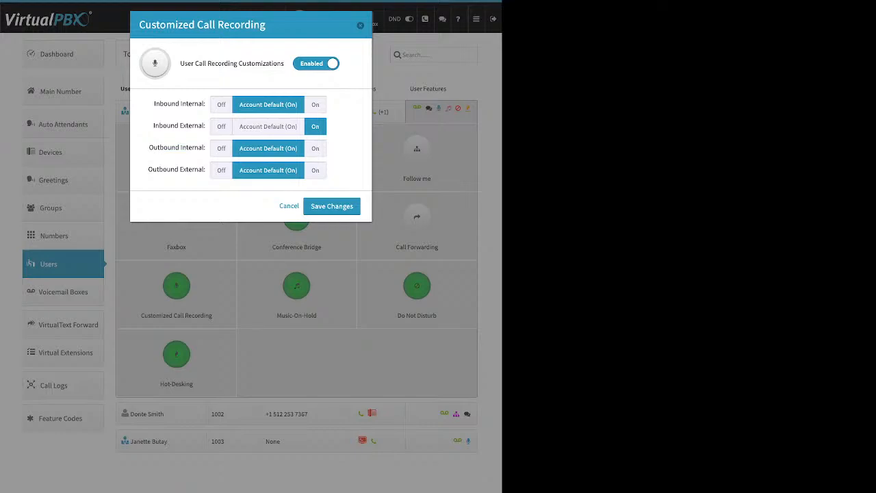
{"action": "left_click_drag", "start_coordinate": [148, 170], "coordinate": [204, 170]}
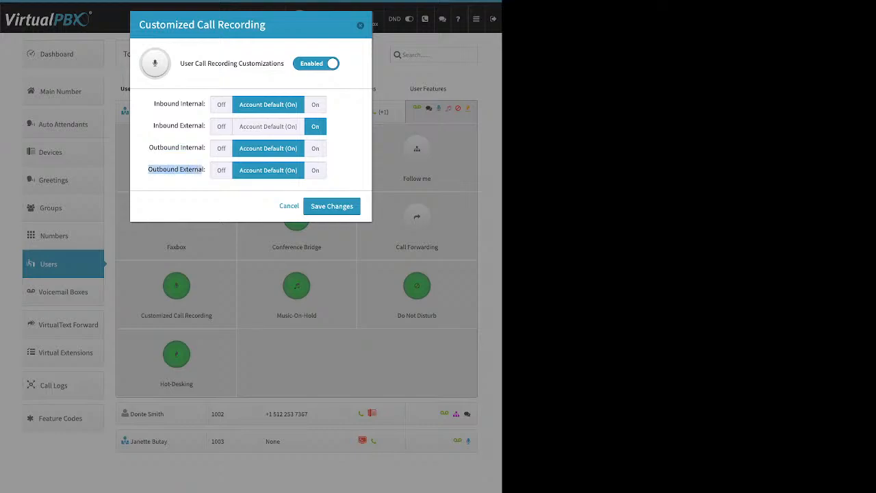
{"action": "left_click", "coordinate": [316, 170]}
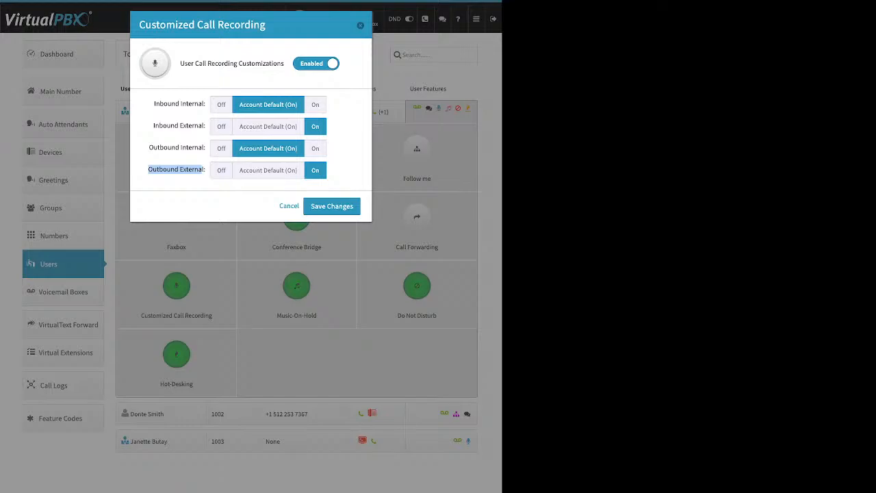
{"action": "left_click", "coordinate": [316, 149]}
{"action": "left_click", "coordinate": [316, 104]}
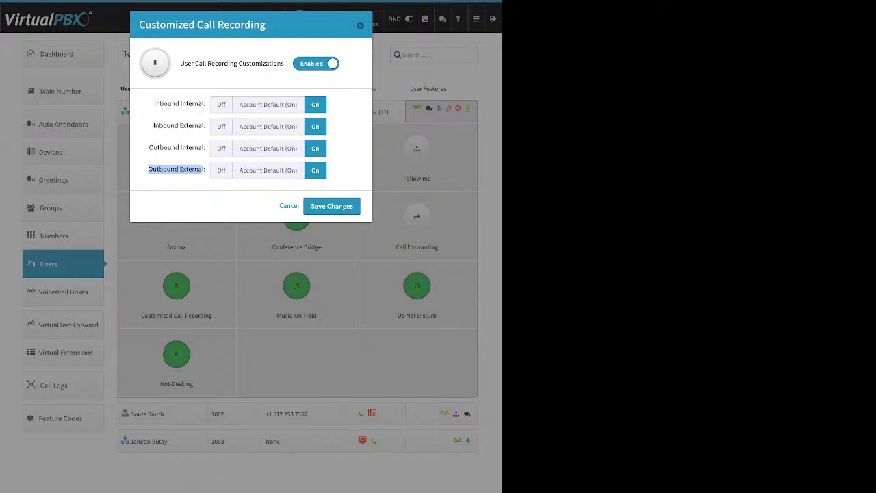
{"action": "left_click", "coordinate": [289, 206]}
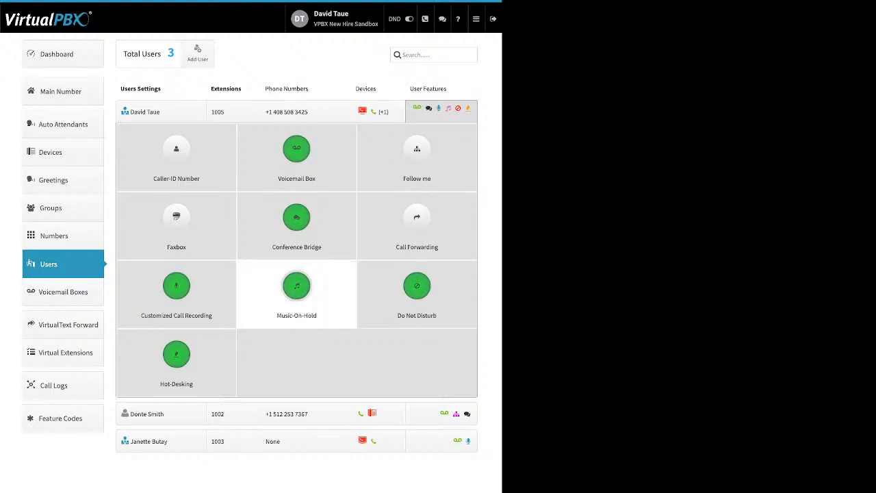
- Review the Music-On-Hold settings for extension 1005, reveal the audio file upload option and close without saving
{"action": "left_click", "coordinate": [296, 285]}
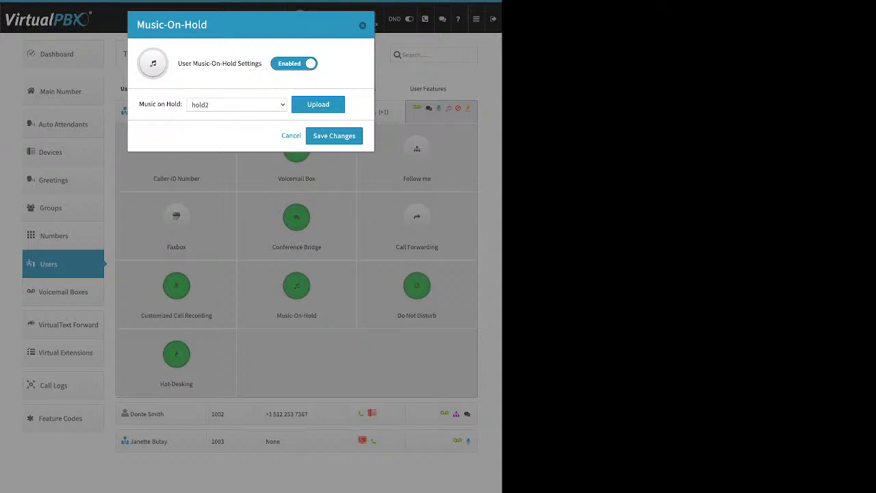
{"action": "left_click_drag", "start_coordinate": [182, 64], "coordinate": [262, 64]}
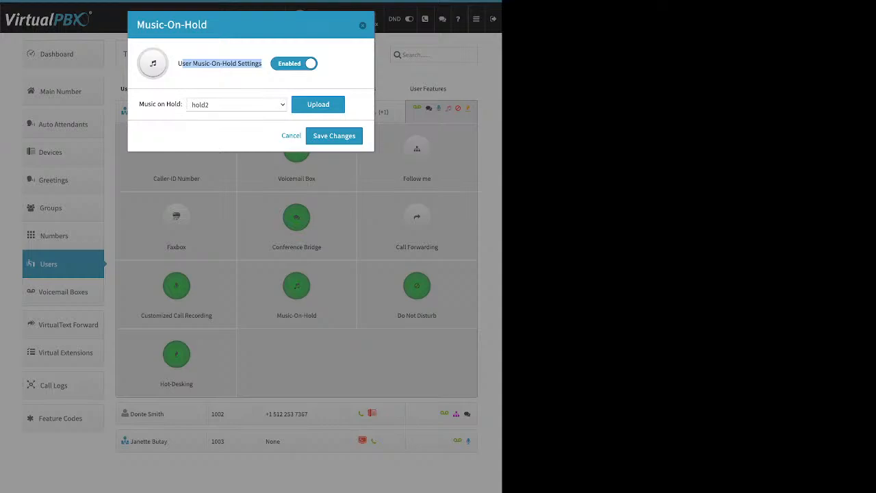
{"action": "left_click", "coordinate": [318, 104]}
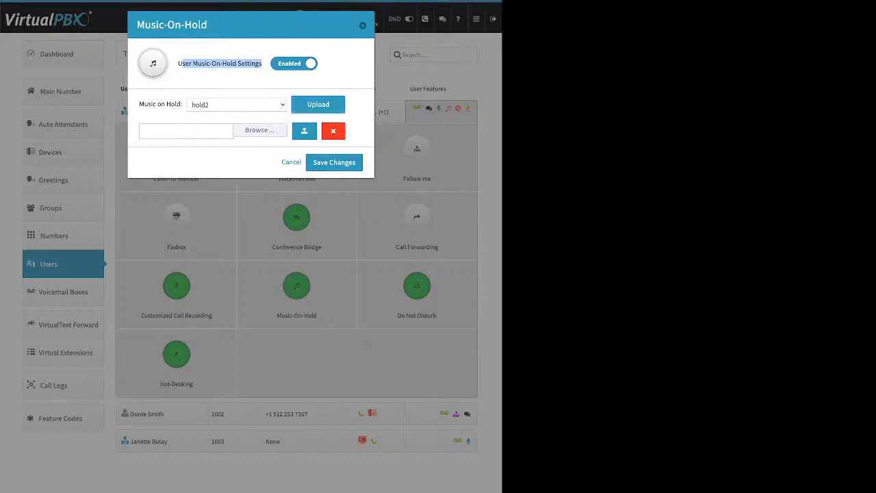
{"action": "left_click_drag", "start_coordinate": [139, 104], "coordinate": [171, 104]}
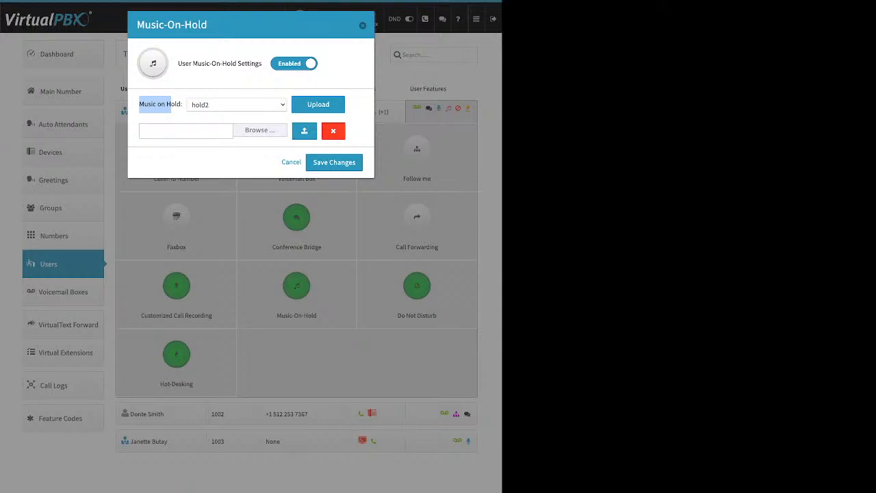
{"action": "left_click", "coordinate": [363, 25]}
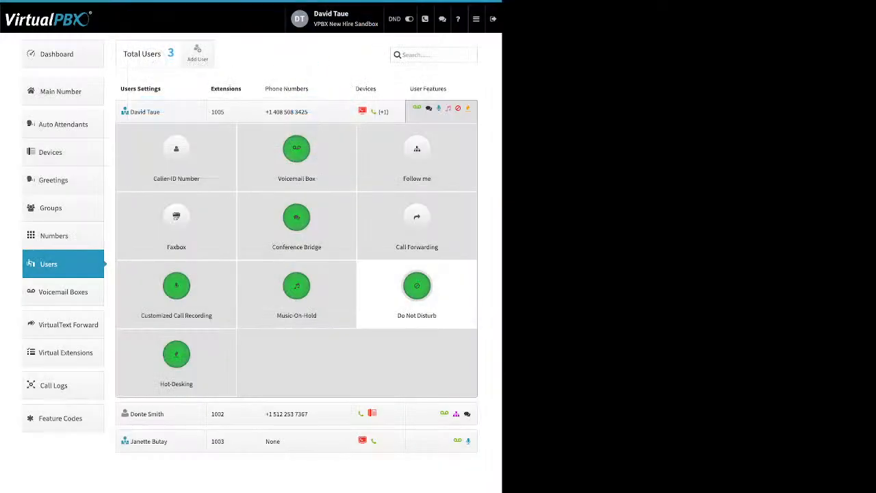
- Review the Do Not Disturb and Hot-Desking settings for extension 1005, including the Hotdesk ID, and close both without saving
{"action": "left_click", "coordinate": [417, 287]}
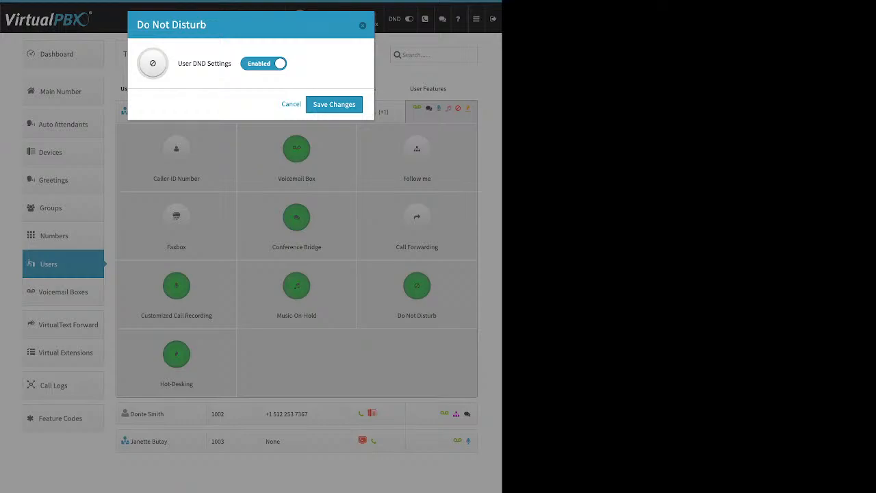
{"action": "key", "text": "Escape"}
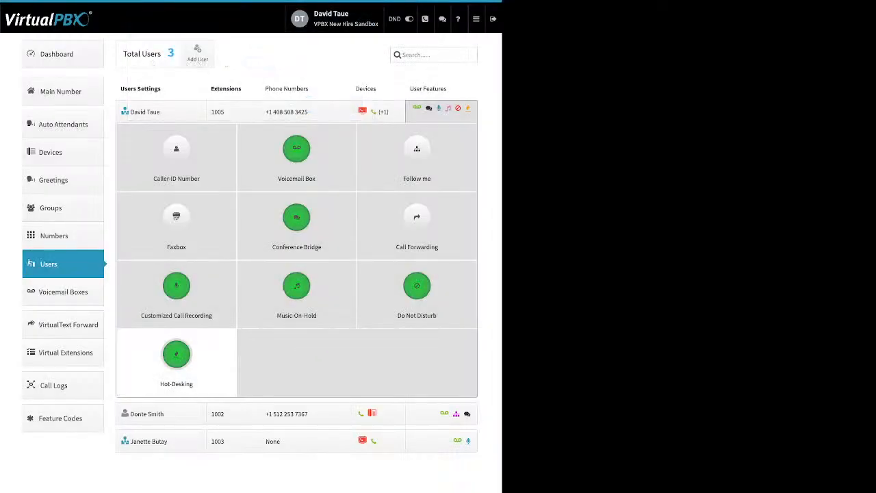
{"action": "left_click", "coordinate": [176, 354]}
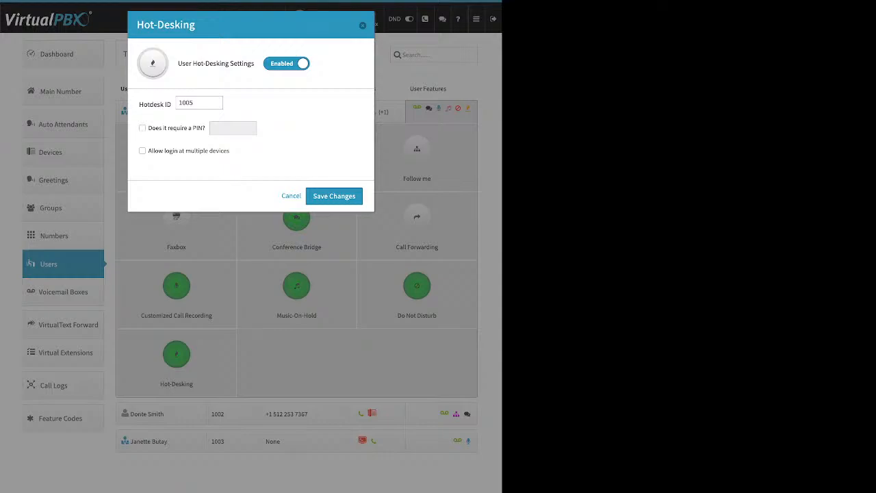
{"action": "left_click_drag", "start_coordinate": [255, 64], "coordinate": [185, 63]}
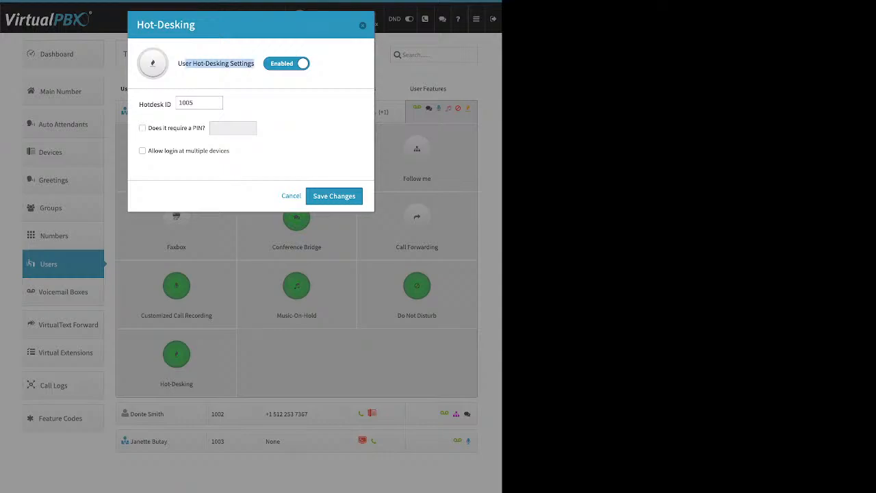
{"action": "left_click_drag", "start_coordinate": [139, 105], "coordinate": [171, 105]}
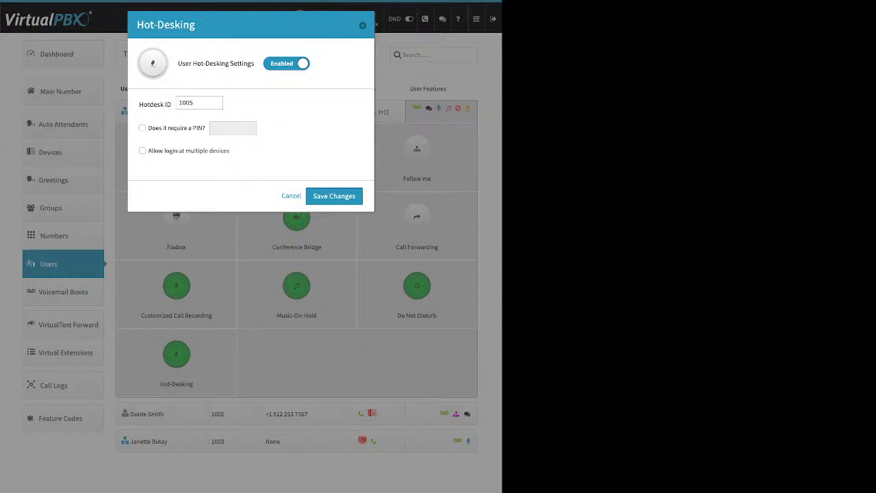
{"action": "left_click", "coordinate": [363, 25]}
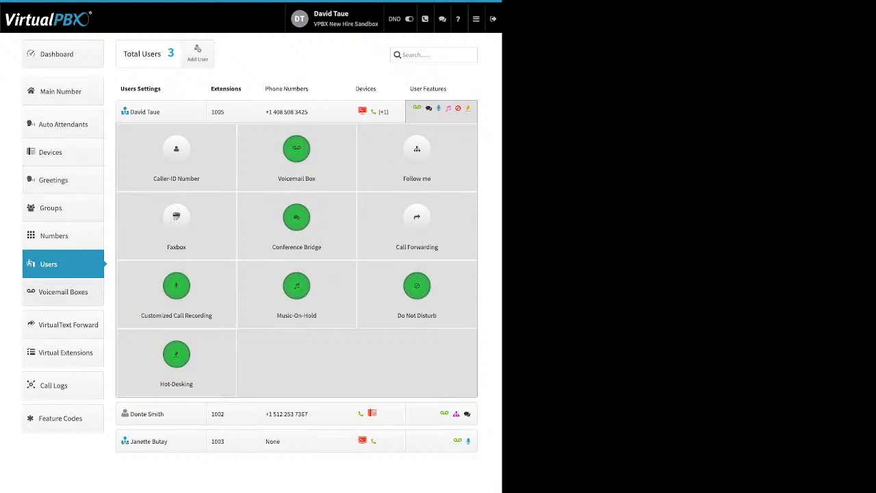
- In Groups, try out creating a group by moving all three available users into the selected users, and leave without creating it
{"action": "left_click", "coordinate": [53, 208]}
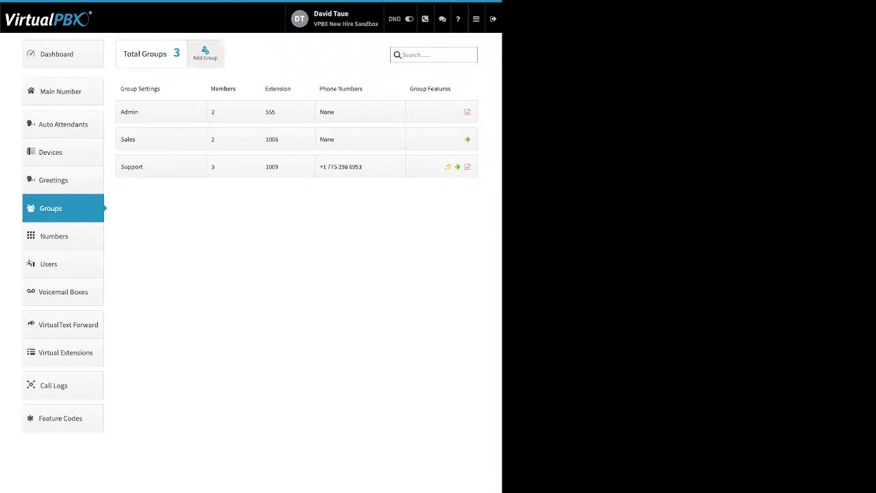
{"action": "left_click", "coordinate": [205, 54]}
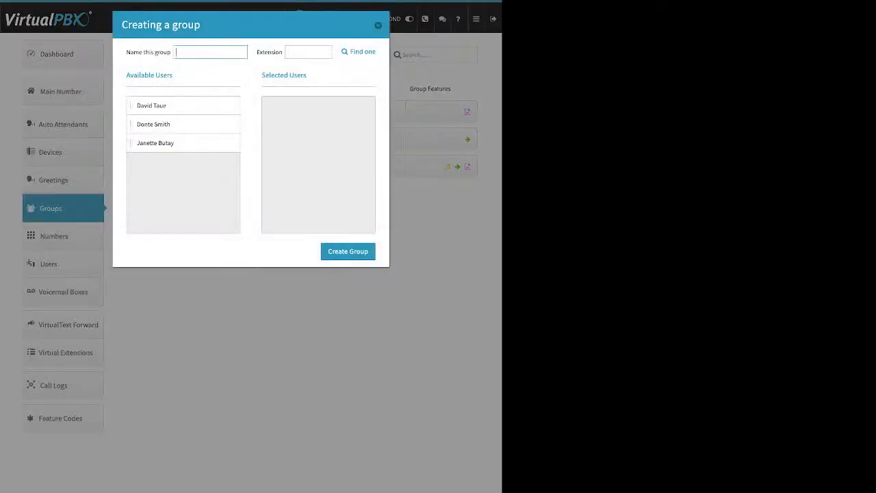
{"action": "left_click_drag", "start_coordinate": [126, 52], "coordinate": [161, 52]}
{"action": "left_click_drag", "start_coordinate": [260, 52], "coordinate": [280, 52]}
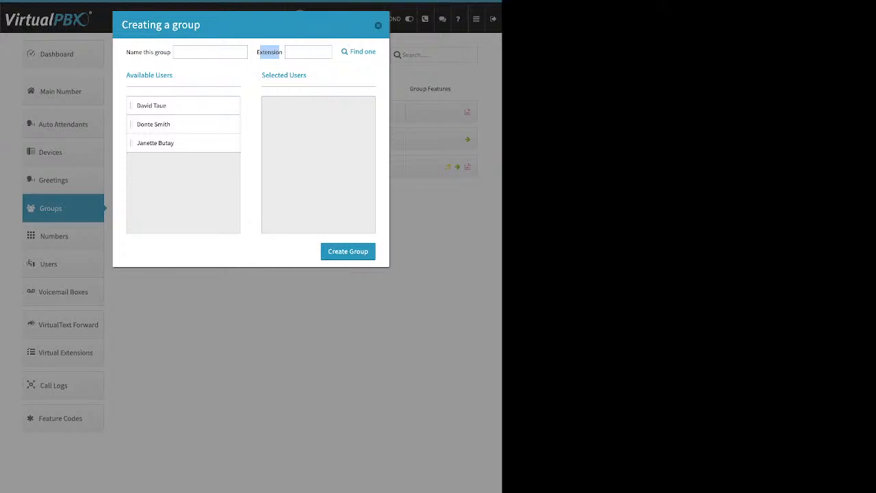
{"action": "left_click_drag", "start_coordinate": [151, 105], "coordinate": [288, 108]}
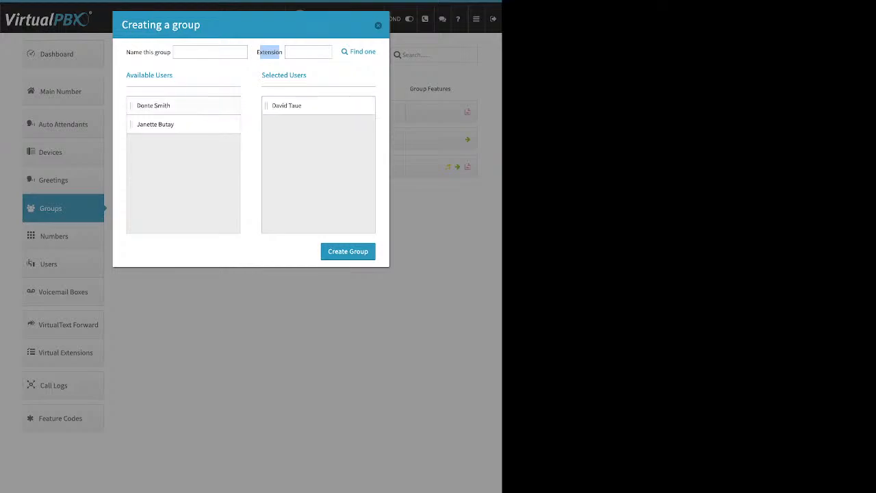
{"action": "left_click_drag", "start_coordinate": [154, 105], "coordinate": [287, 107]}
{"action": "left_click_drag", "start_coordinate": [155, 124], "coordinate": [288, 124]}
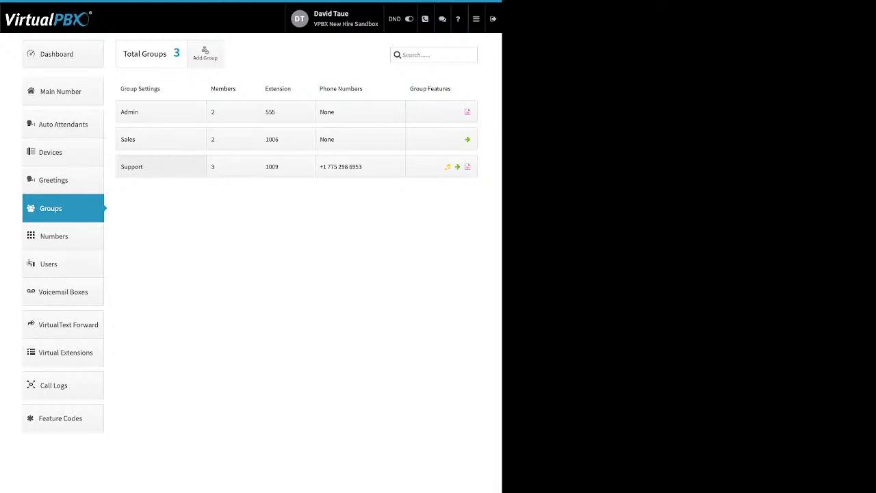
- In the Support group's settings, try raising the group call attempts to 5 and review the name and group deletion options
{"action": "left_click", "coordinate": [161, 167]}
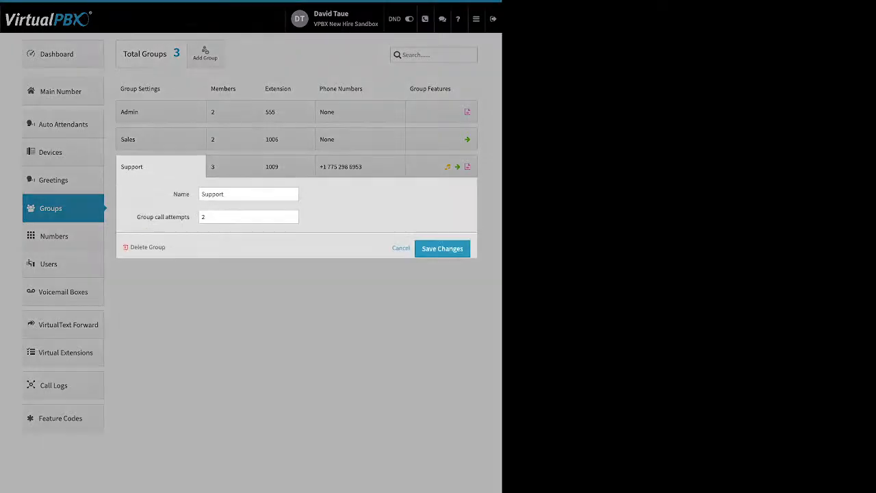
{"action": "double_click", "coordinate": [182, 195]}
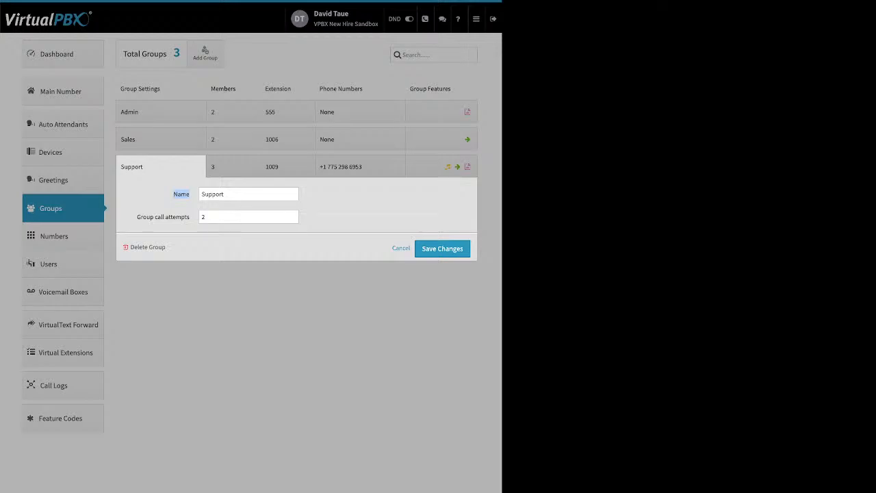
{"action": "triple_click", "coordinate": [163, 217]}
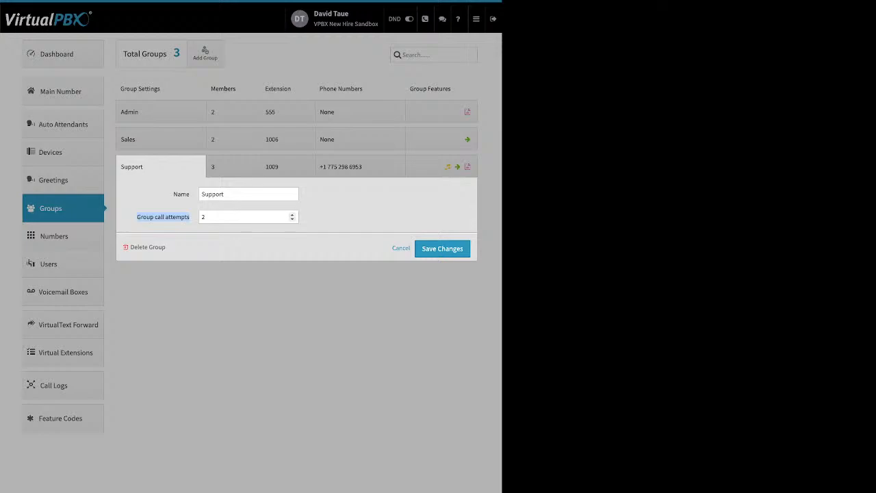
{"action": "left_click", "coordinate": [292, 215]}
{"action": "left_click", "coordinate": [293, 214]}
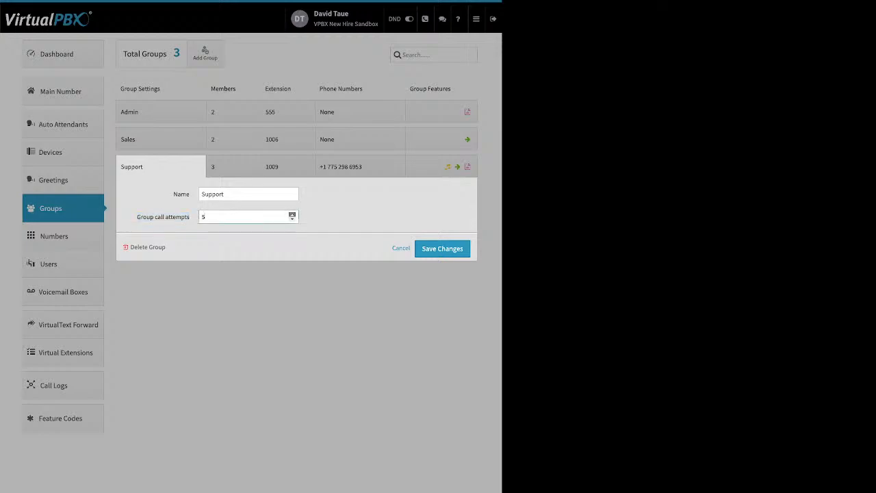
{"action": "left_click", "coordinate": [292, 215]}
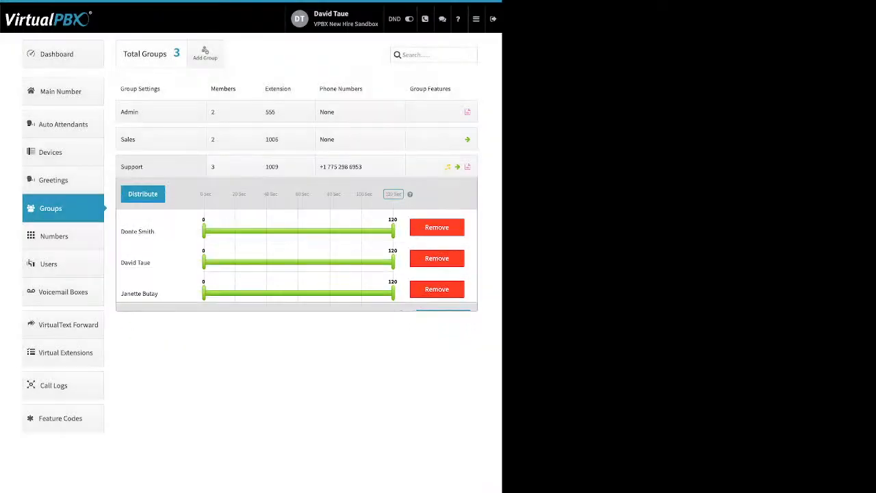
{"action": "left_click", "coordinate": [161, 166]}
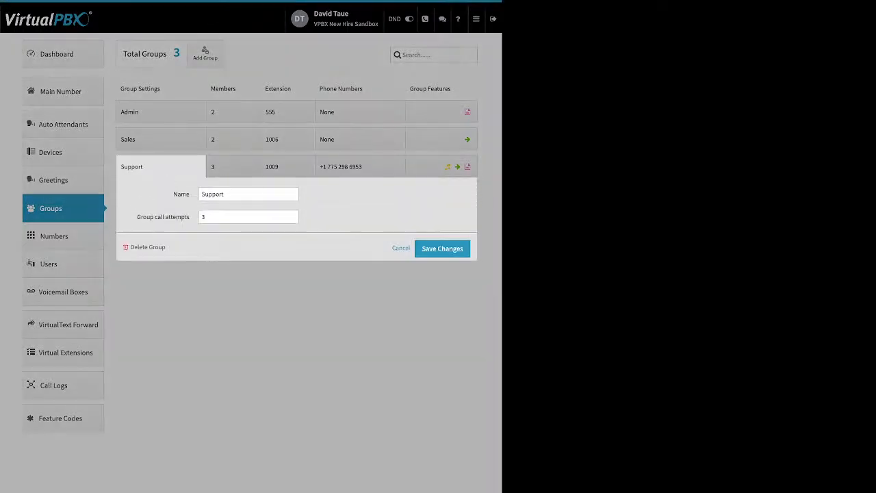
{"action": "left_click_drag", "start_coordinate": [167, 247], "coordinate": [135, 247]}
- For the Support group's members, set the ring timeline to 60 seconds and distribute the ring times evenly
{"action": "left_click", "coordinate": [233, 166]}
{"action": "left_click", "coordinate": [233, 167]}
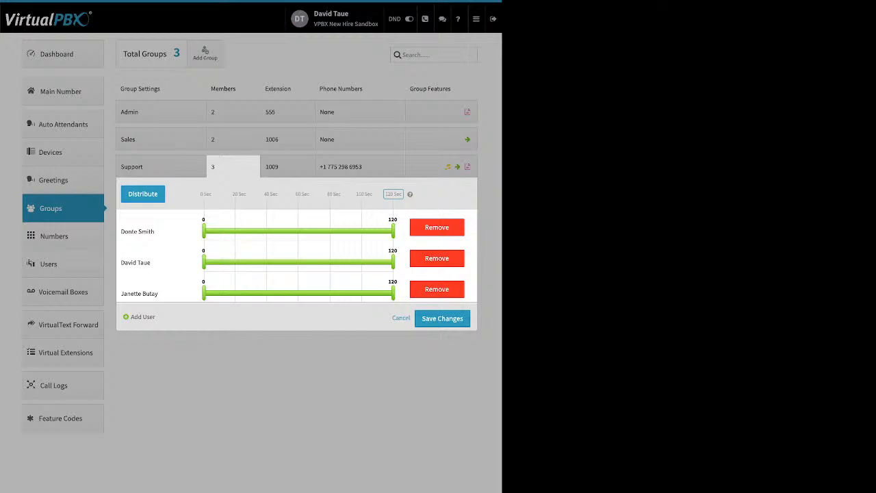
{"action": "left_click_drag", "start_coordinate": [126, 194], "coordinate": [373, 194]}
{"action": "left_click", "coordinate": [393, 194]}
{"action": "left_click", "coordinate": [393, 195]}
{"action": "type", "text": "60"}
{"action": "key", "text": "Return"}
{"action": "left_click", "coordinate": [143, 194]}
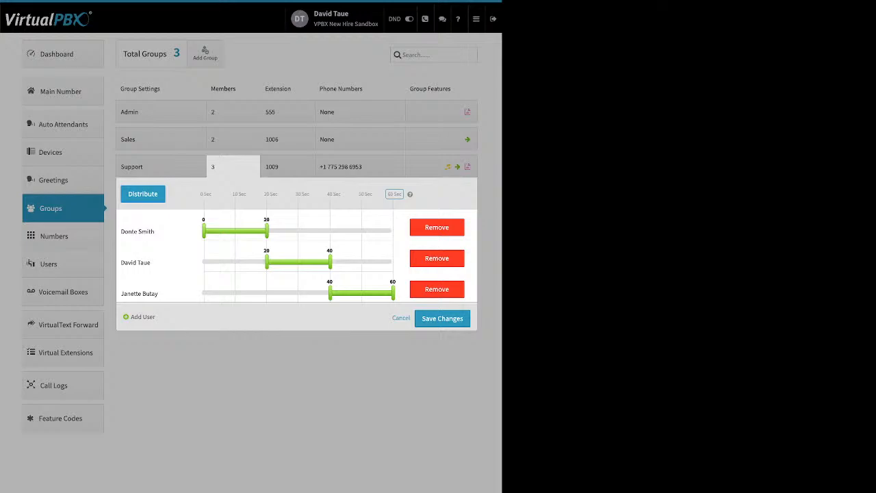
- Stagger the ring starts so the second member begins at 9 seconds and the third at 17, and review the option to add a user
{"action": "left_click_drag", "start_coordinate": [266, 262], "coordinate": [232, 262]}
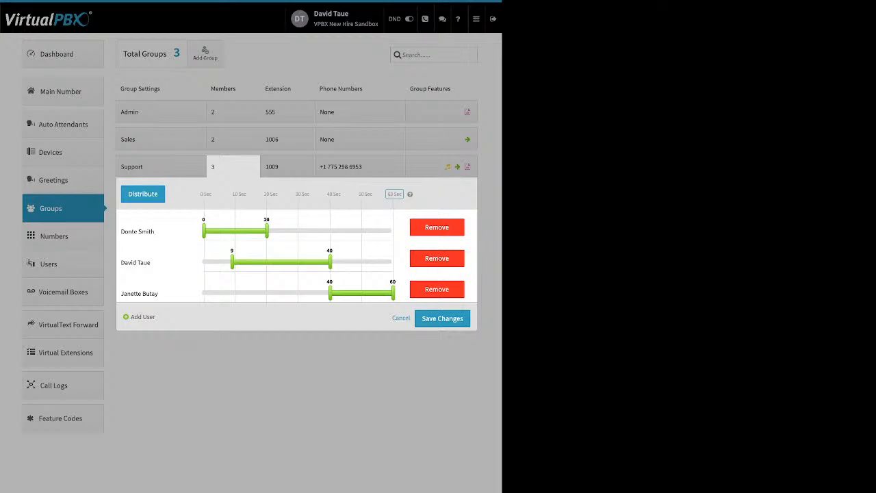
{"action": "left_click_drag", "start_coordinate": [330, 293], "coordinate": [257, 293]}
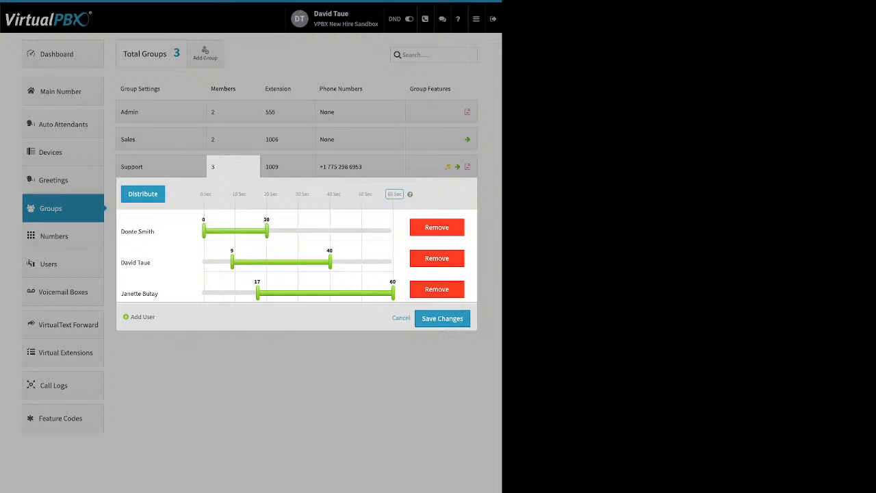
{"action": "left_click_drag", "start_coordinate": [131, 317], "coordinate": [153, 317]}
{"action": "left_click", "coordinate": [152, 317]}
- Move the third member of the Support group to first place in the ring order and redistribute the ring times evenly
{"action": "left_click_drag", "start_coordinate": [148, 294], "coordinate": [157, 219]}
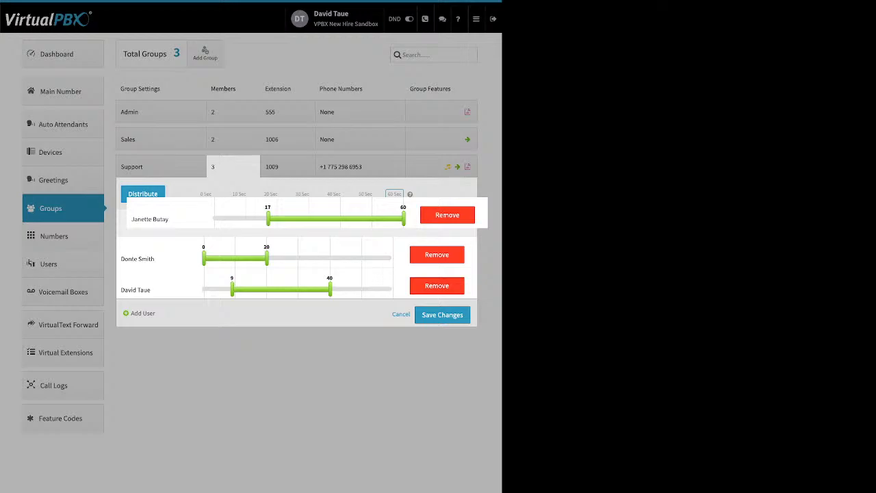
{"action": "left_click_drag", "start_coordinate": [158, 219], "coordinate": [157, 223]}
{"action": "left_click_drag", "start_coordinate": [150, 262], "coordinate": [218, 291]}
{"action": "left_click", "coordinate": [142, 194]}
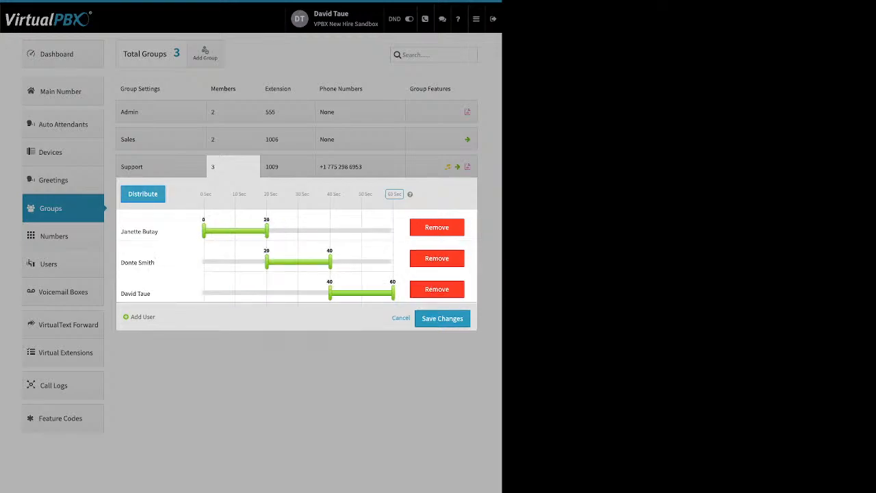
- Try overlapping the ring times by extending the first member's end and starting the second and third members earlier
{"action": "left_click_drag", "start_coordinate": [267, 231], "coordinate": [297, 231]}
{"action": "left_click_drag", "start_coordinate": [267, 262], "coordinate": [242, 262]}
{"action": "left_click_drag", "start_coordinate": [330, 293], "coordinate": [288, 293]}
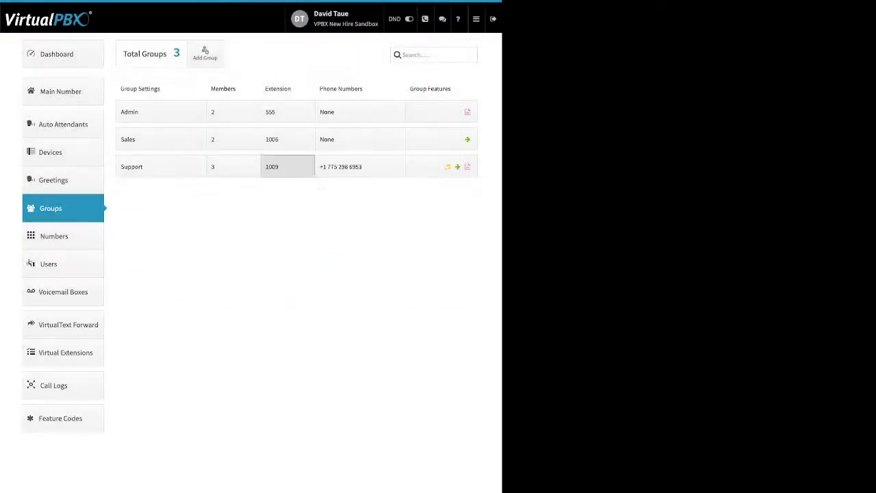
- Try adding extension 1008 to the Support group without saving it
{"action": "left_click", "coordinate": [288, 166]}
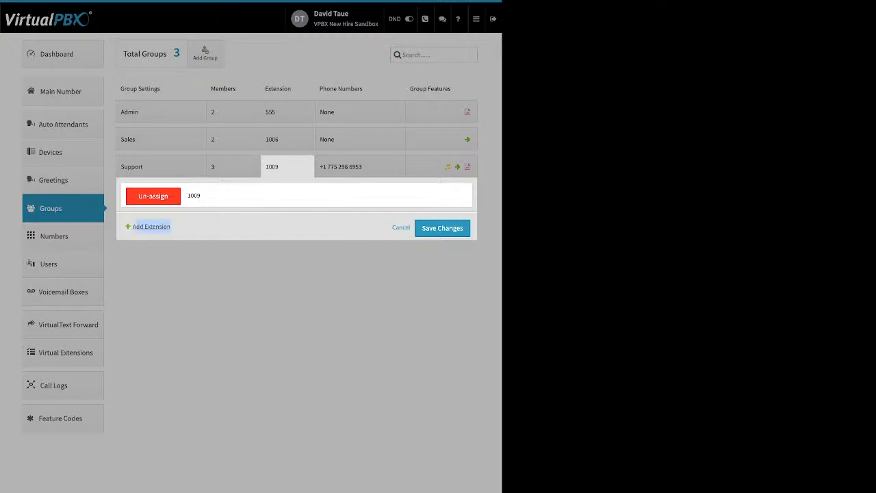
{"action": "left_click", "coordinate": [151, 226]}
{"action": "left_click_drag", "start_coordinate": [126, 220], "coordinate": [169, 220]}
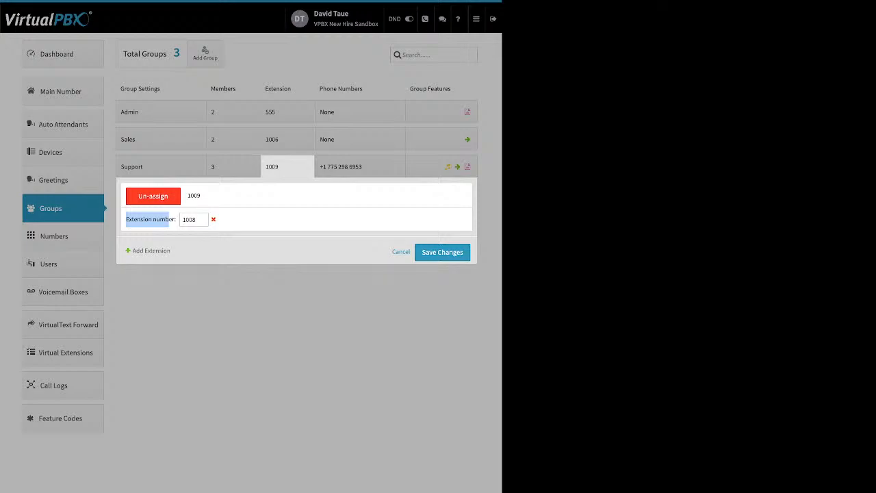
- Review the Support group's phone number assignment, including the options for adding spare numbers and buying numbers, and close it
{"action": "left_click", "coordinate": [360, 166]}
{"action": "left_click", "coordinate": [360, 166]}
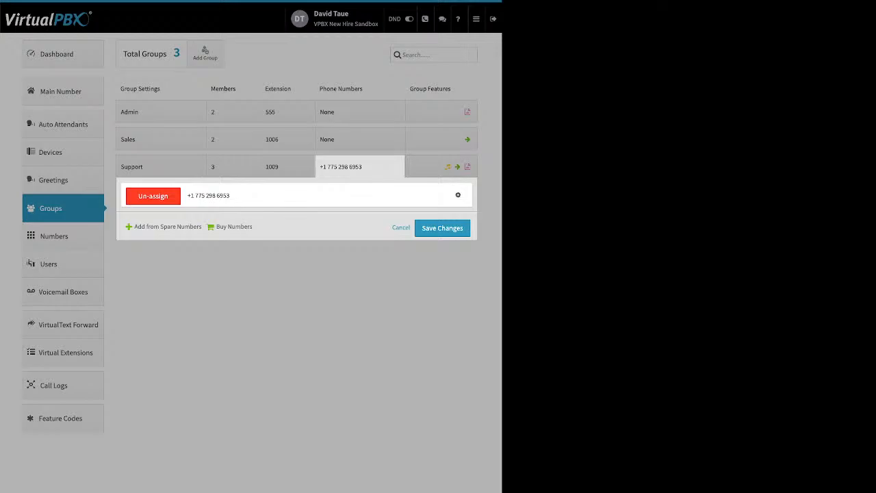
{"action": "left_click_drag", "start_coordinate": [134, 226], "coordinate": [244, 226]}
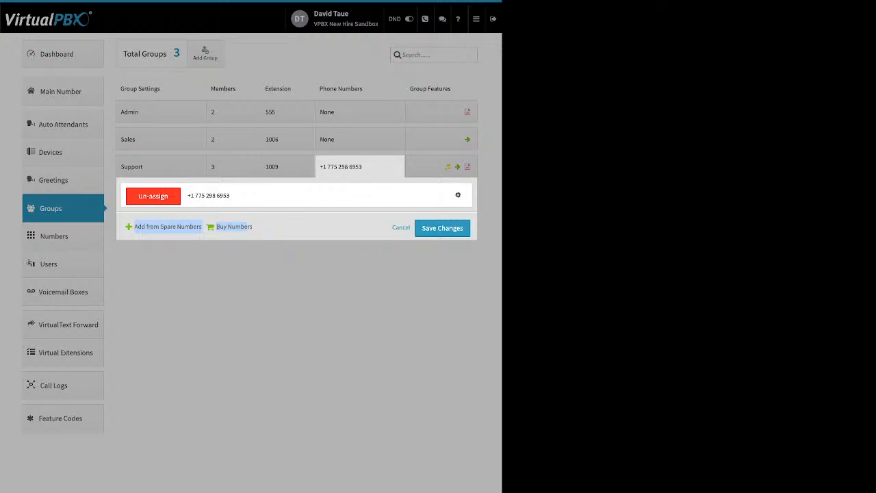
{"action": "left_click", "coordinate": [360, 167]}
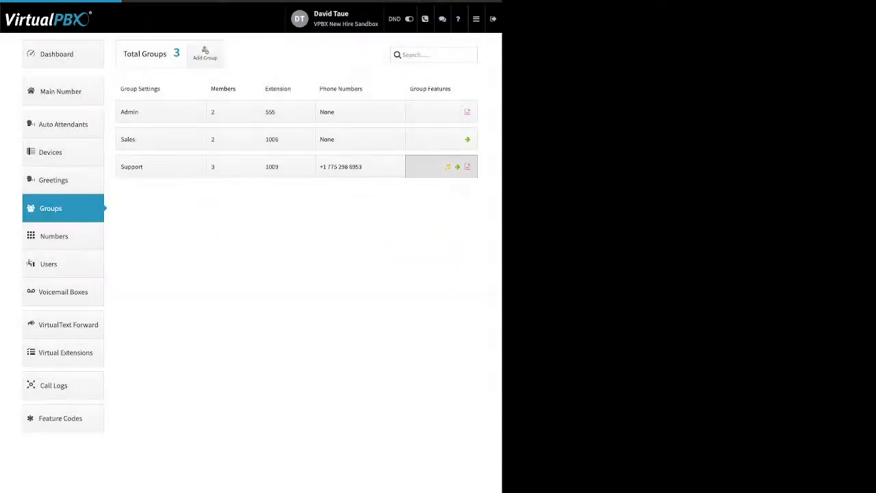
- Review the Support group's Ringback feature, reveal the audio upload option and cancel without saving
{"action": "left_click", "coordinate": [441, 167]}
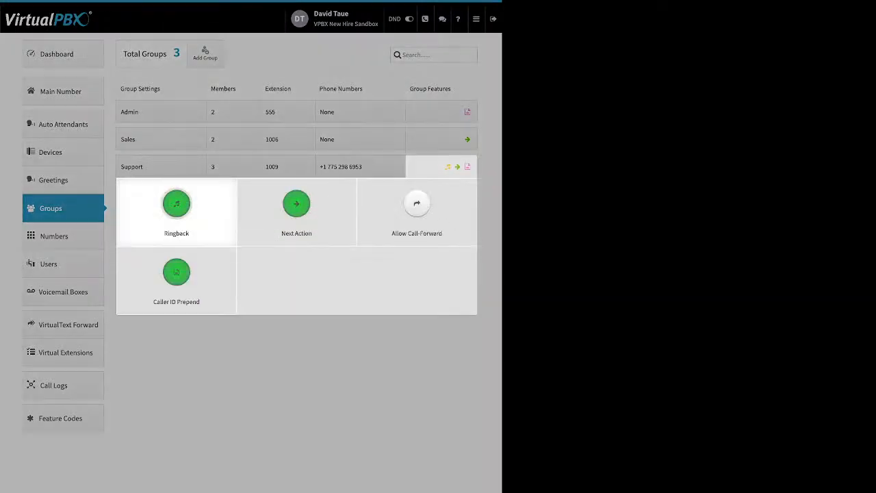
{"action": "left_click", "coordinate": [177, 205]}
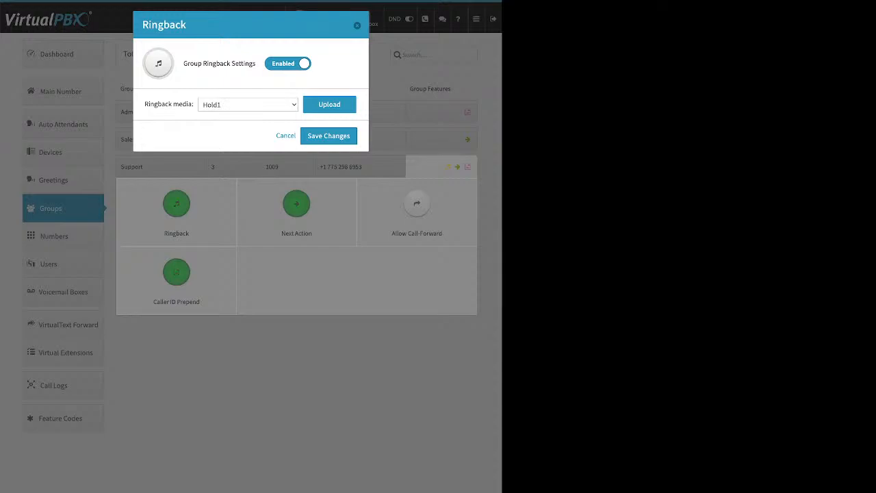
{"action": "triple_click", "coordinate": [219, 63]}
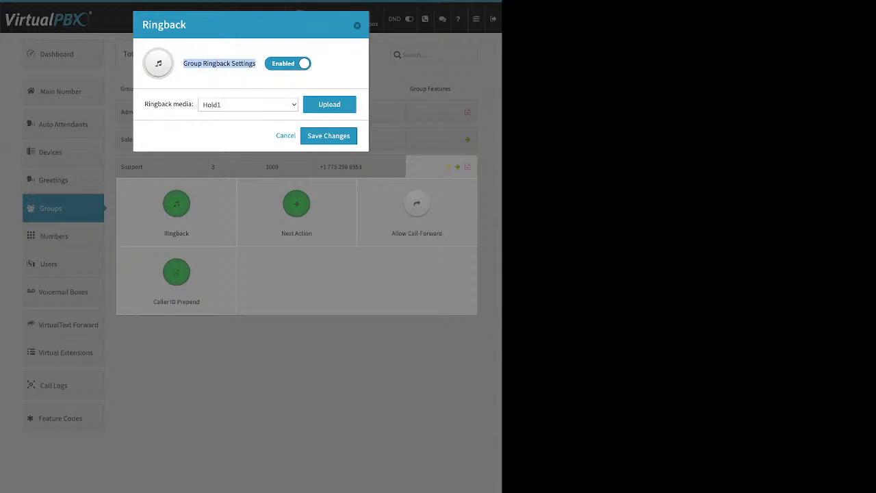
{"action": "left_click", "coordinate": [329, 105]}
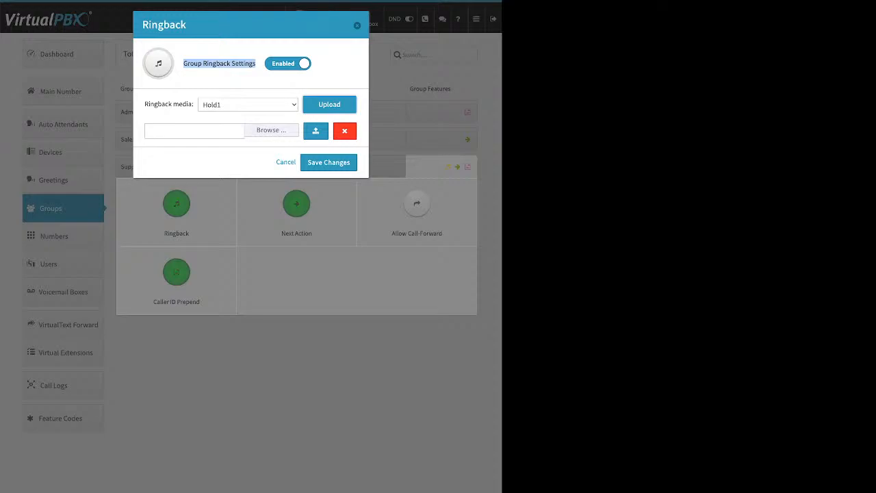
{"action": "left_click", "coordinate": [219, 158]}
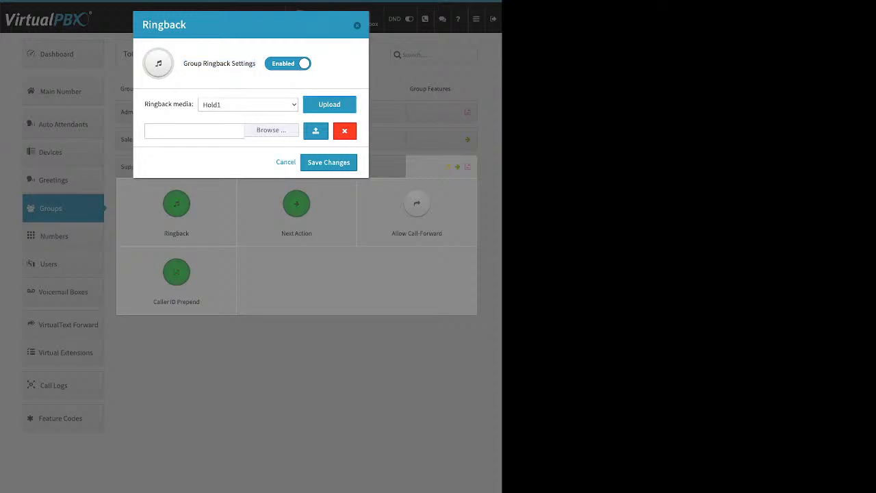
{"action": "left_click", "coordinate": [286, 162]}
- Review the Support group's Next Action feature, browse the forwarding destinations for unanswered calls and close without saving
{"action": "left_click", "coordinate": [296, 204]}
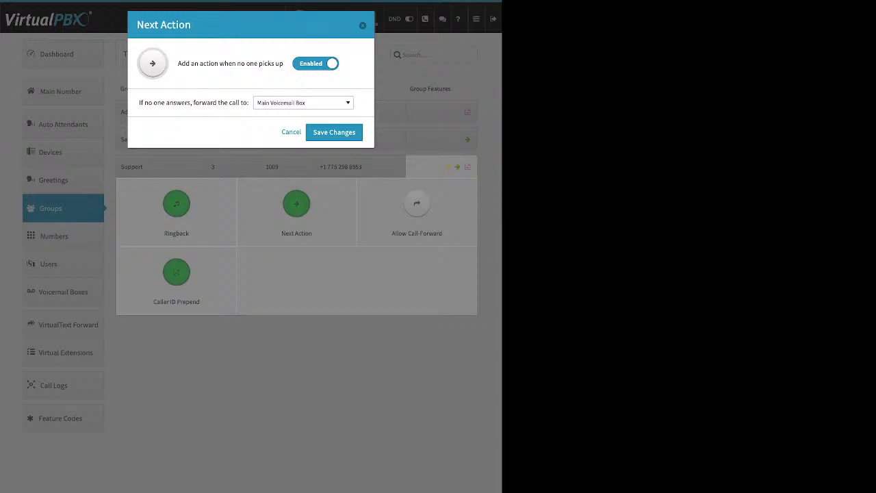
{"action": "left_click_drag", "start_coordinate": [178, 63], "coordinate": [274, 63]}
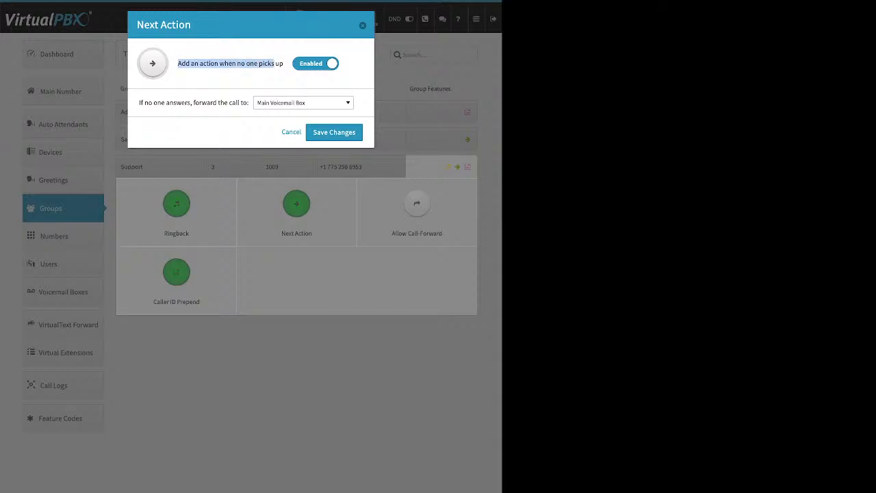
{"action": "left_click", "coordinate": [303, 103]}
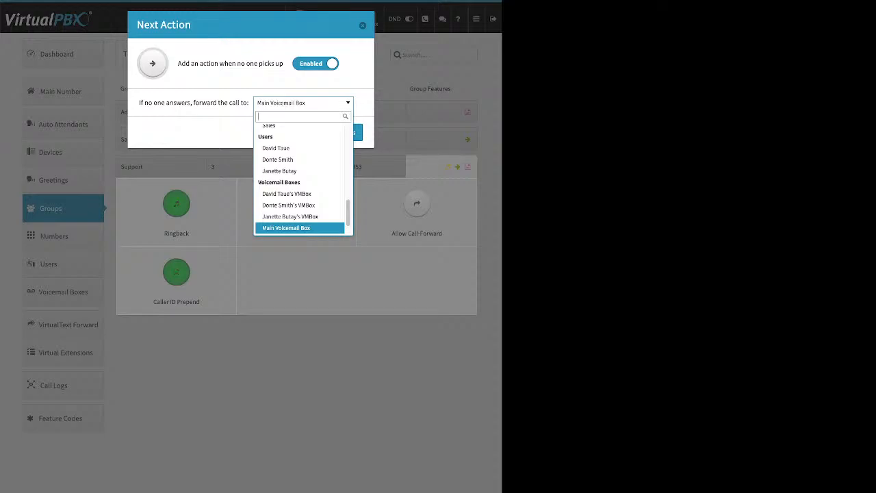
{"action": "scroll", "coordinate": [300, 169], "scroll_direction": "up", "scroll_amount": 5}
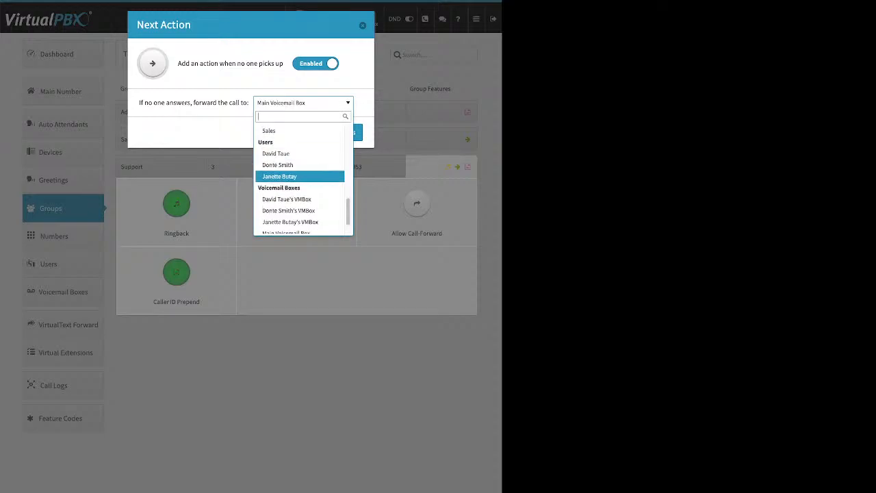
{"action": "scroll", "coordinate": [300, 178], "scroll_direction": "up", "scroll_amount": 5}
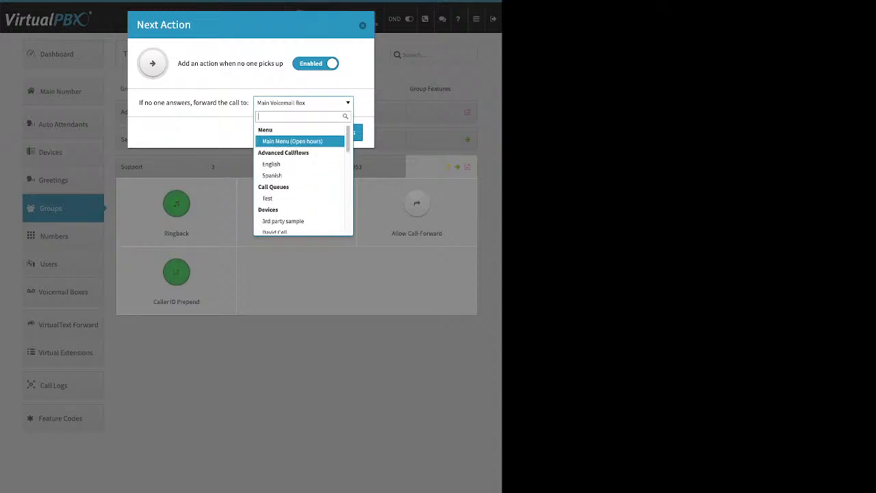
{"action": "scroll", "coordinate": [300, 175], "scroll_direction": "down", "scroll_amount": 1}
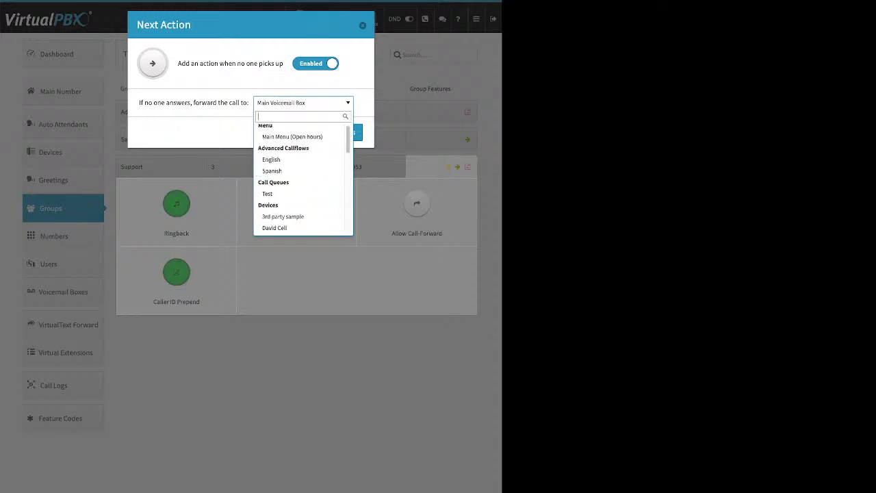
{"action": "left_click", "coordinate": [363, 25]}
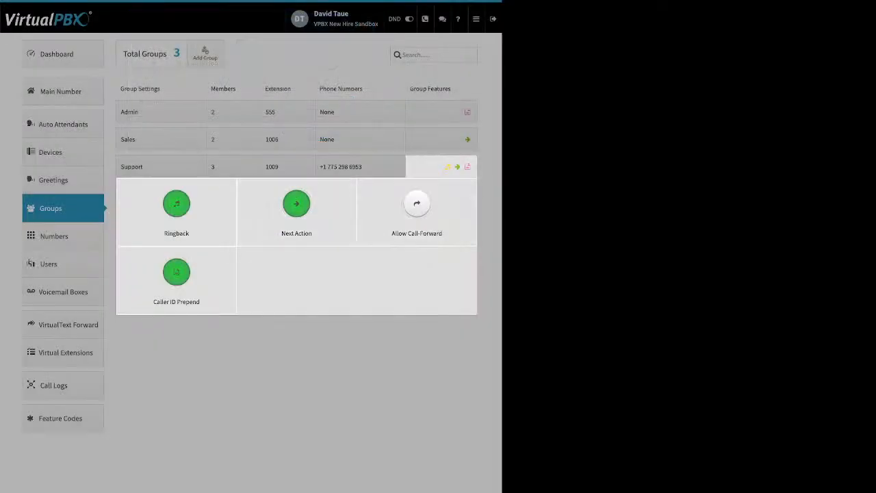
- Try enabling Allow Call-Forward for the Support group and cancel the change
{"action": "left_click", "coordinate": [417, 205]}
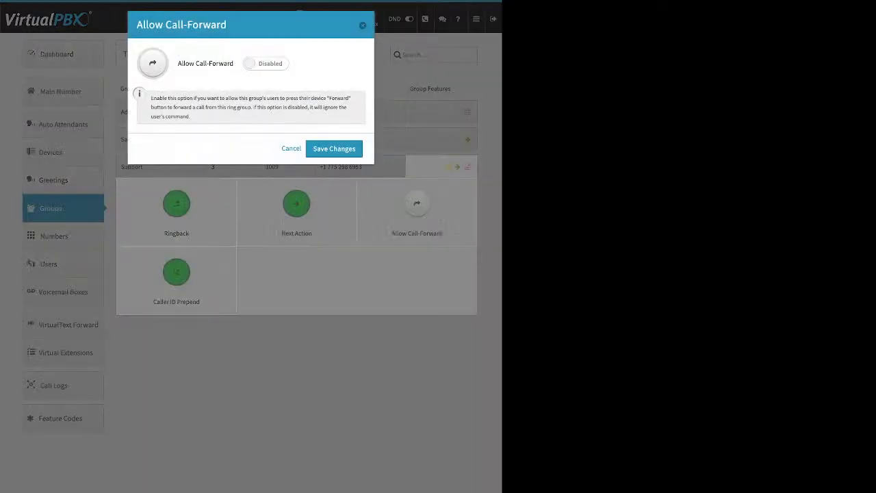
{"action": "left_click", "coordinate": [266, 64]}
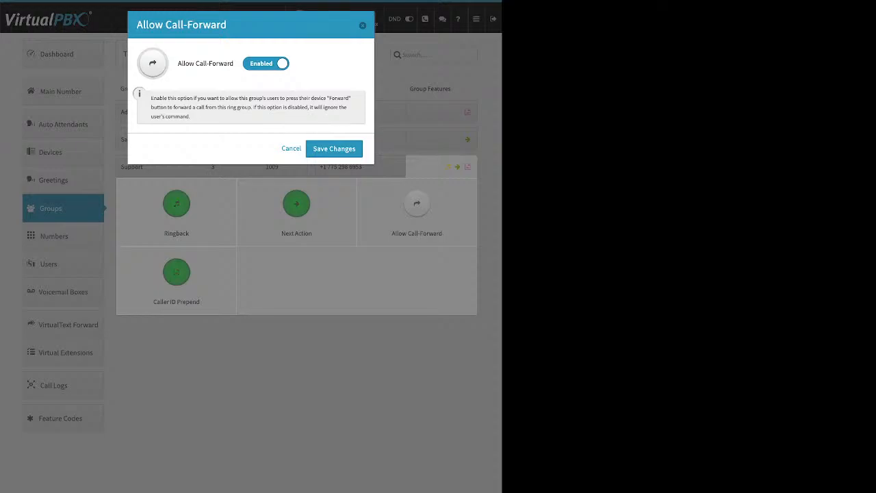
{"action": "left_click", "coordinate": [291, 149]}
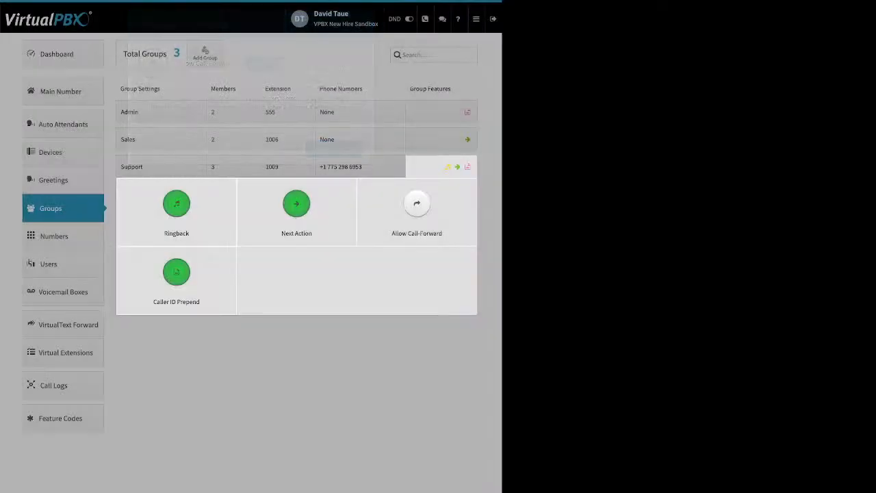
- Review the caller ID name and number prefixes in the Support group's Caller ID Prepend feature and close without saving
{"action": "left_click", "coordinate": [176, 273]}
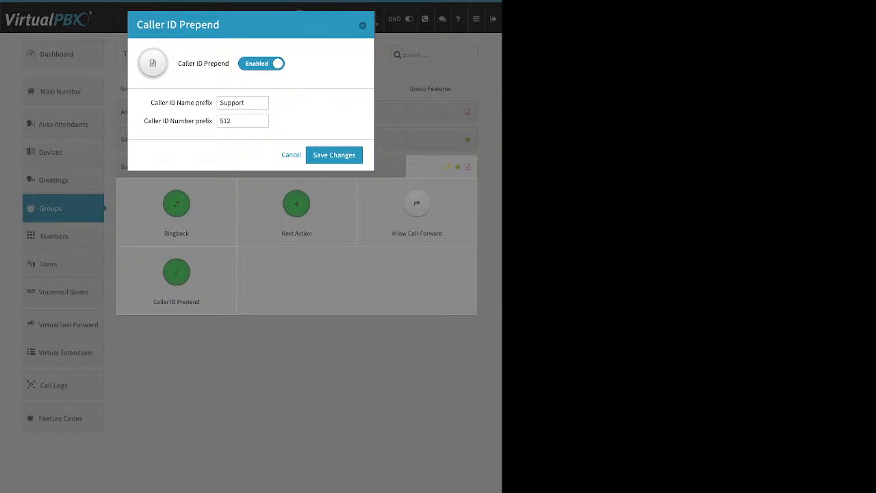
{"action": "left_click_drag", "start_coordinate": [150, 103], "coordinate": [212, 103]}
{"action": "left_click_drag", "start_coordinate": [144, 122], "coordinate": [213, 122]}
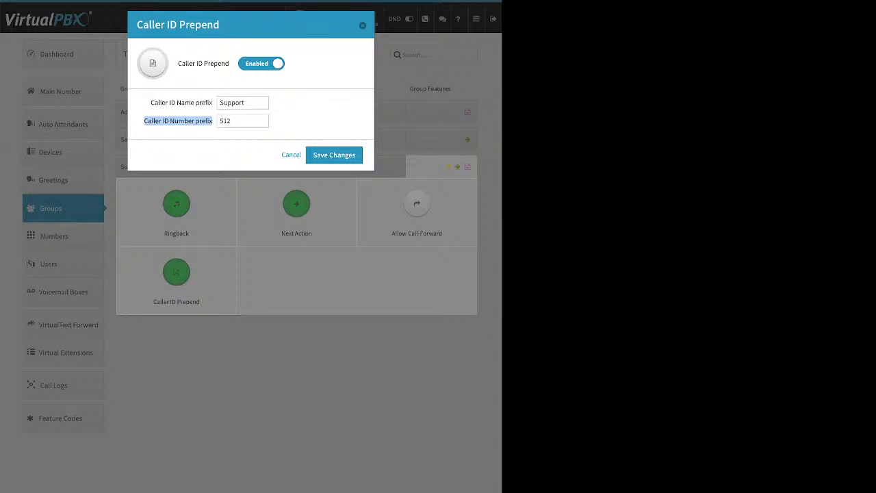
{"action": "left_click_drag", "start_coordinate": [150, 103], "coordinate": [213, 103]}
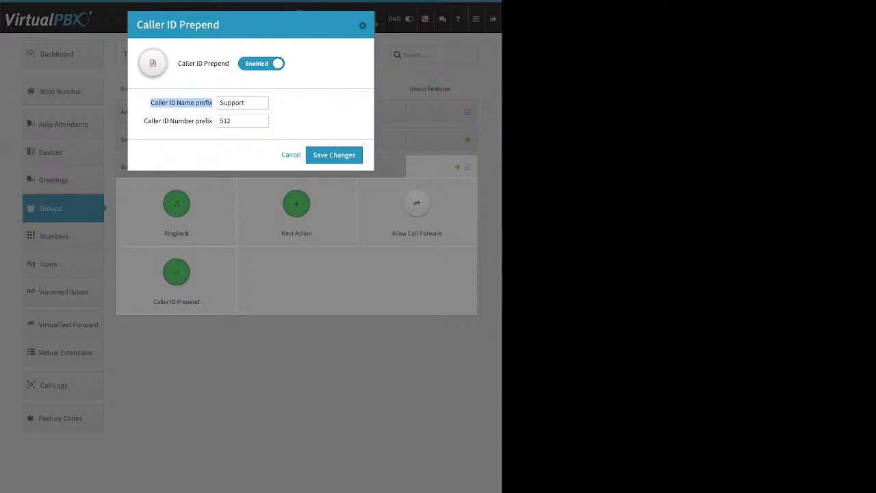
{"action": "key", "text": "Escape"}
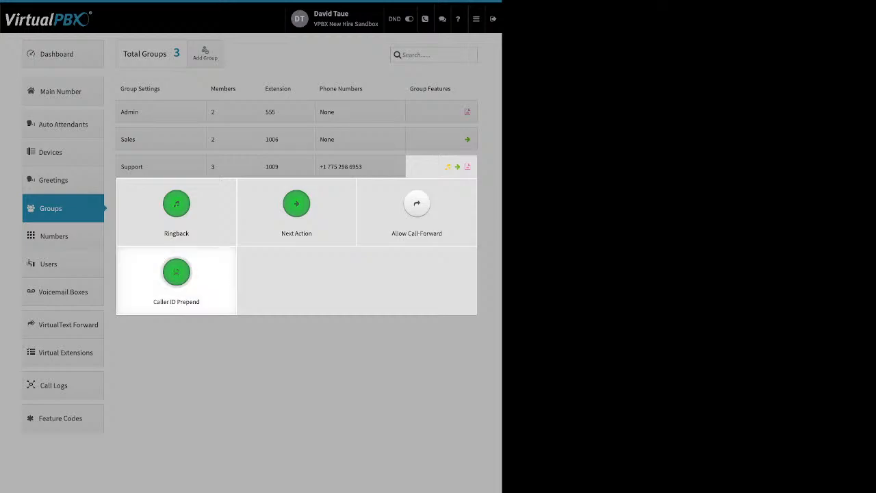
- Leave the group features and open the Main Number section
{"action": "left_click", "coordinate": [63, 92]}
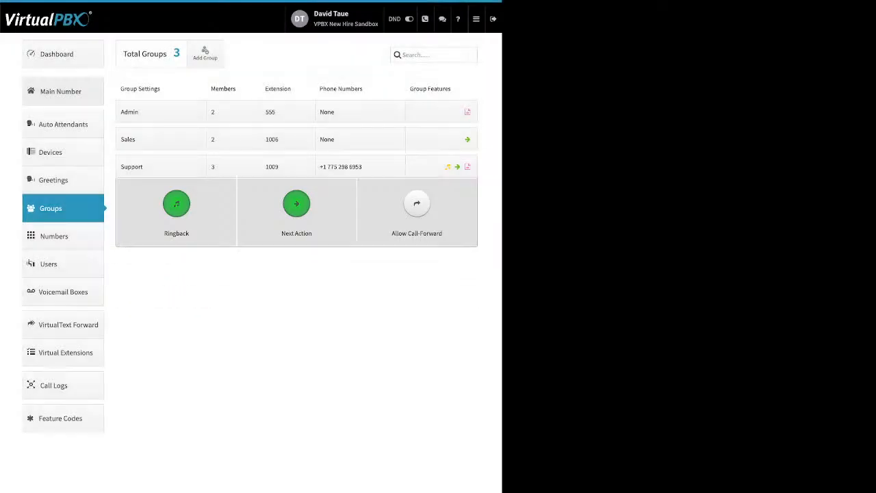
{"action": "left_click", "coordinate": [63, 92]}
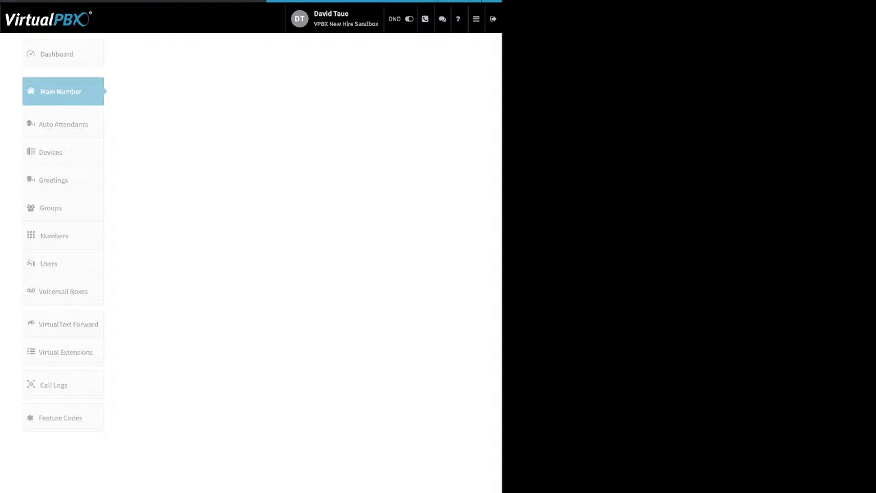
- Expand Main Company Numbers and show the settings options available for the second listed number
{"action": "left_click", "coordinate": [464, 56]}
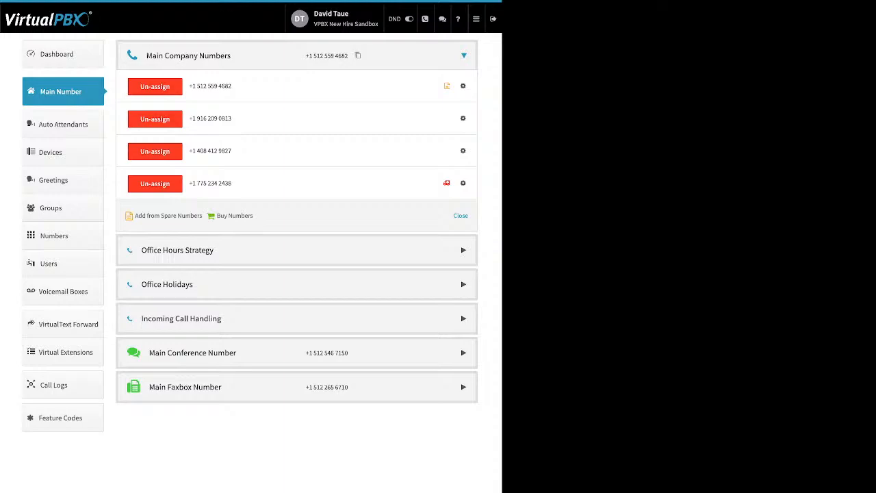
{"action": "left_click_drag", "start_coordinate": [254, 216], "coordinate": [147, 215]}
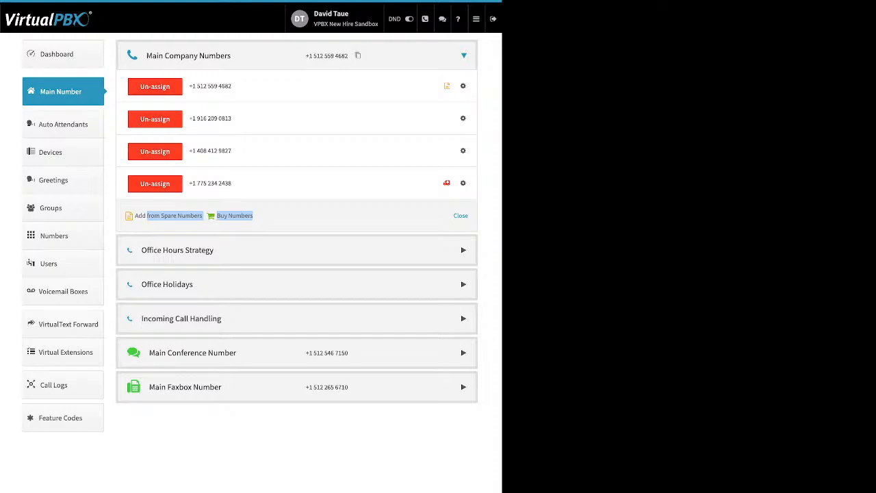
{"action": "left_click", "coordinate": [463, 118]}
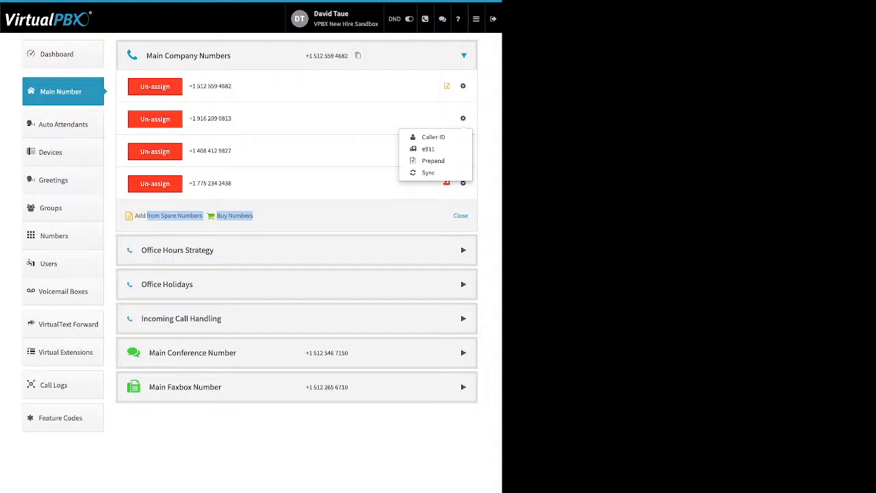
- Review the Office Hours Strategy options and custom weekly hours, choosing 9:00 as Monday's opening time
{"action": "left_click", "coordinate": [177, 250]}
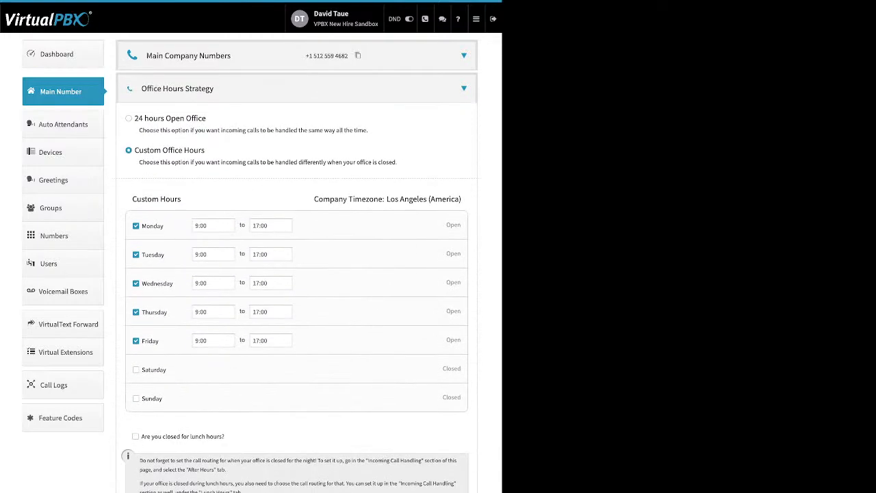
{"action": "left_click_drag", "start_coordinate": [135, 118], "coordinate": [207, 119]}
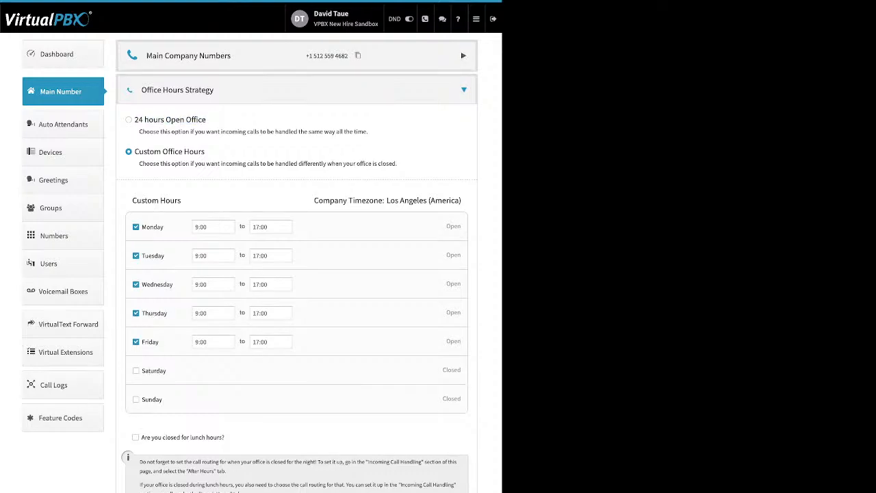
{"action": "left_click_drag", "start_coordinate": [135, 151], "coordinate": [204, 152]}
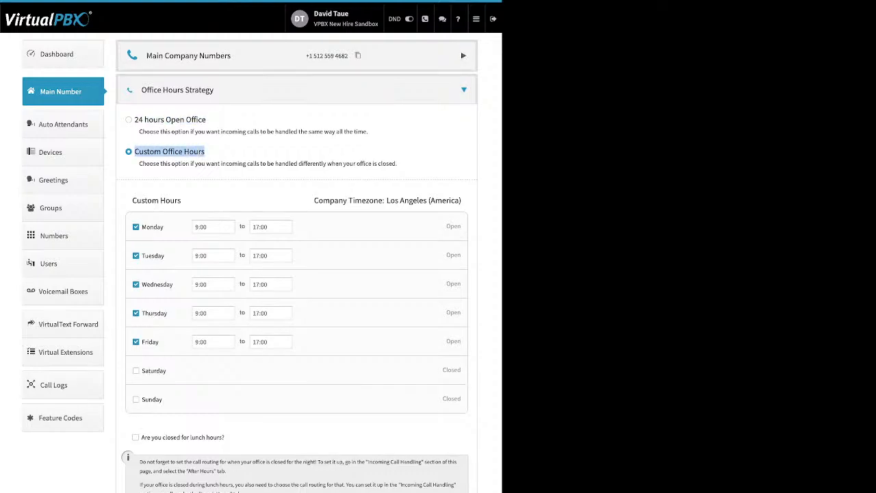
{"action": "left_click_drag", "start_coordinate": [164, 227], "coordinate": [141, 227]}
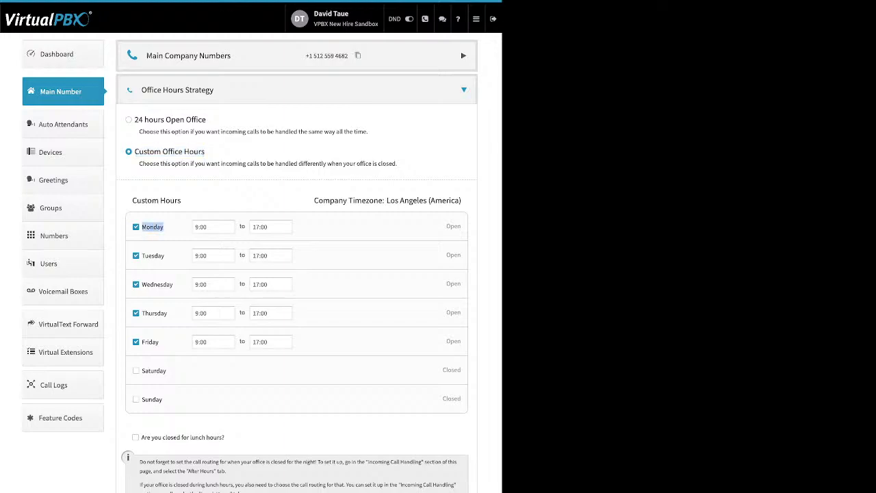
{"action": "left_click", "coordinate": [213, 227]}
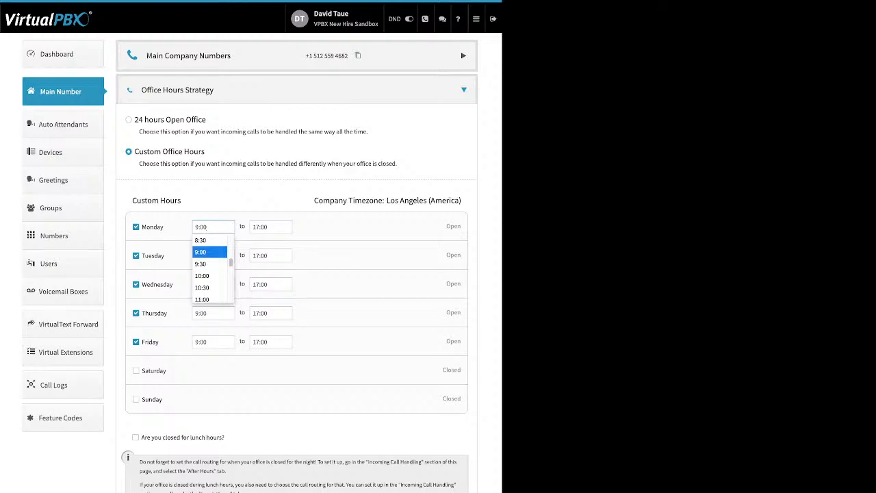
{"action": "left_click", "coordinate": [209, 252]}
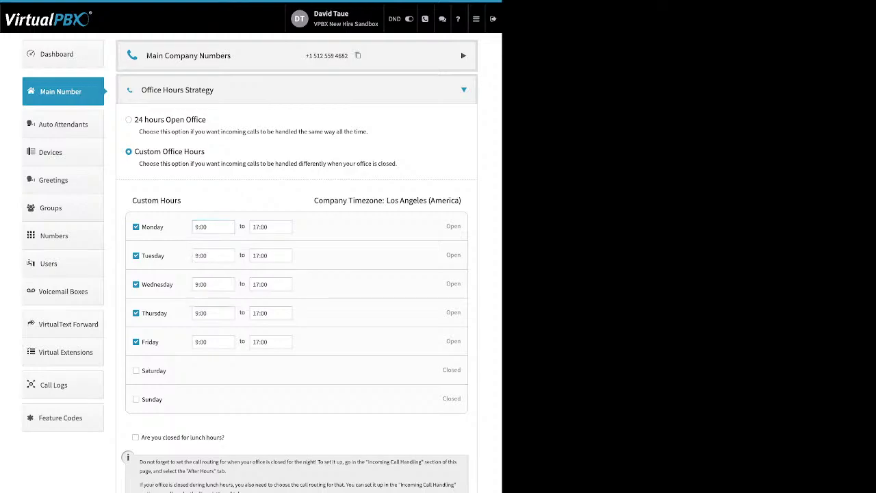
- Try the lunch-hours closure option in Office Hours Strategy, switch it off again and collapse the section
{"action": "left_click_drag", "start_coordinate": [225, 437], "coordinate": [141, 438]}
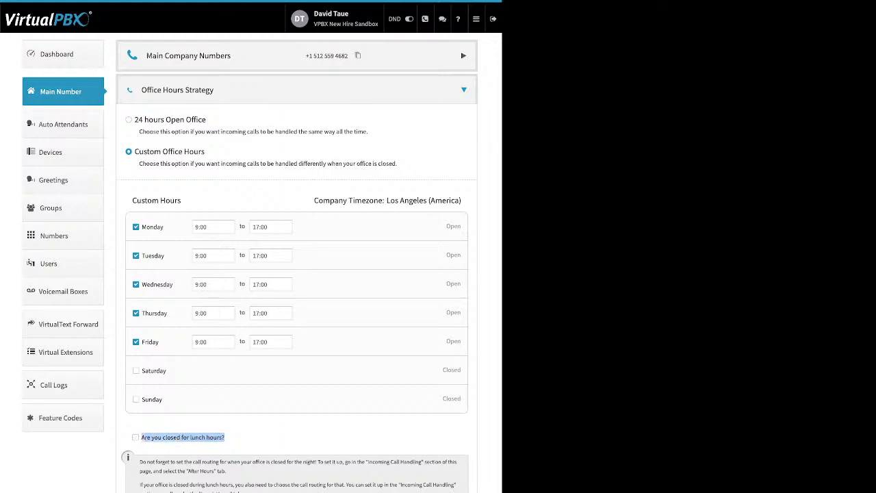
{"action": "left_click", "coordinate": [136, 437]}
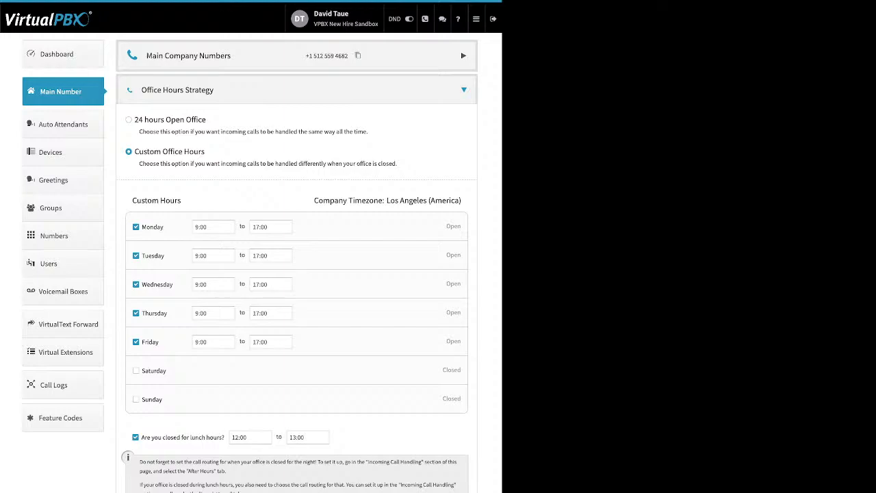
{"action": "left_click", "coordinate": [136, 438]}
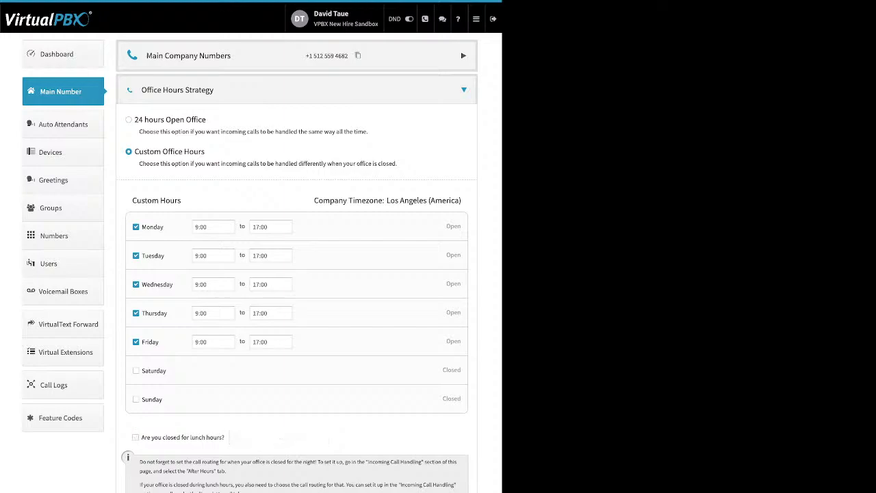
{"action": "left_click", "coordinate": [463, 90]}
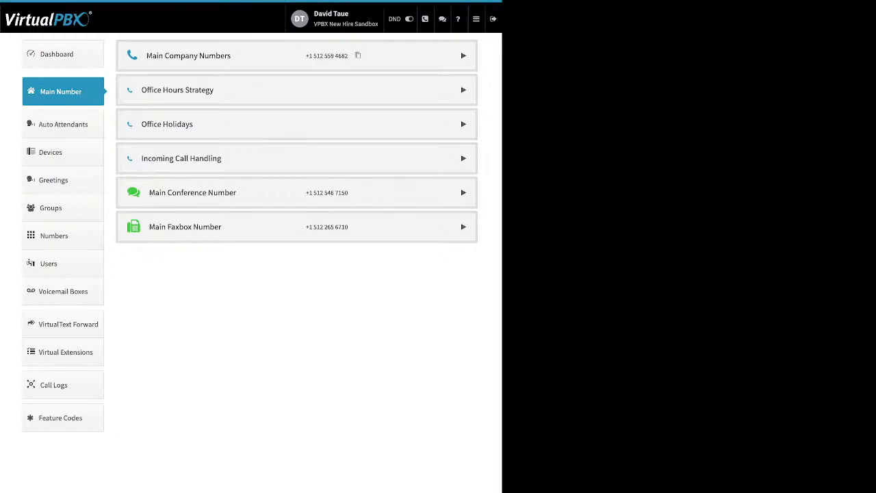
- Expand Office Holidays and view the holiday types that can be added
{"action": "left_click", "coordinate": [463, 124]}
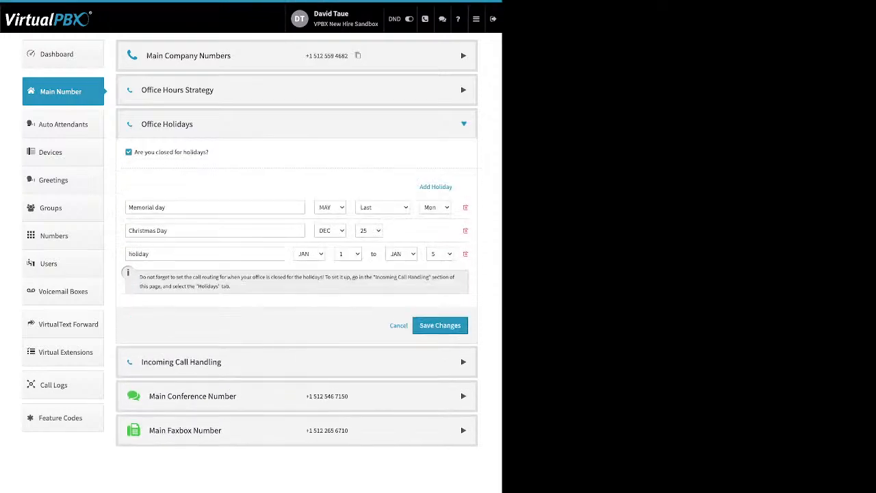
{"action": "left_click_drag", "start_coordinate": [209, 152], "coordinate": [134, 152]}
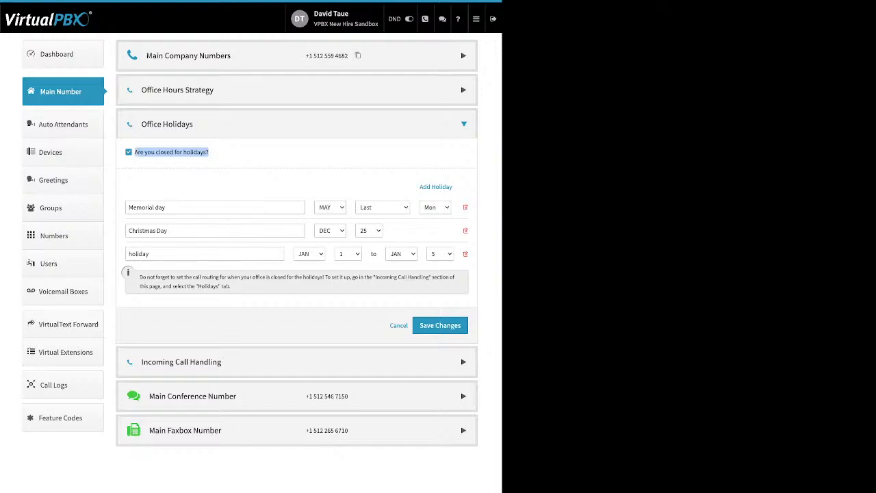
{"action": "left_click", "coordinate": [229, 154]}
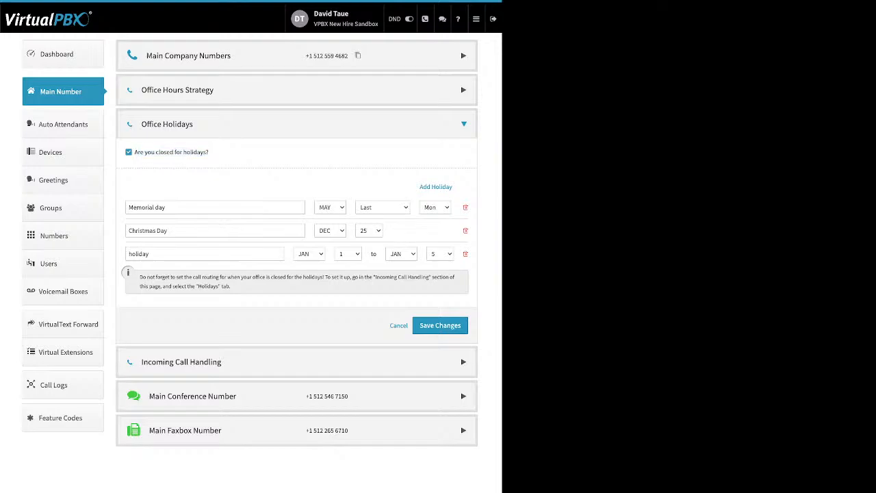
{"action": "left_click_drag", "start_coordinate": [420, 186], "coordinate": [439, 187]}
{"action": "left_click", "coordinate": [438, 186]}
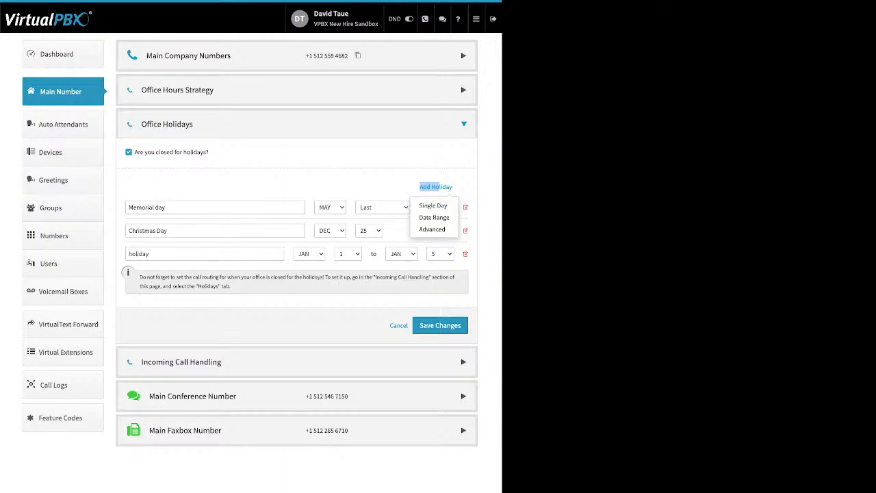
{"action": "left_click", "coordinate": [440, 187]}
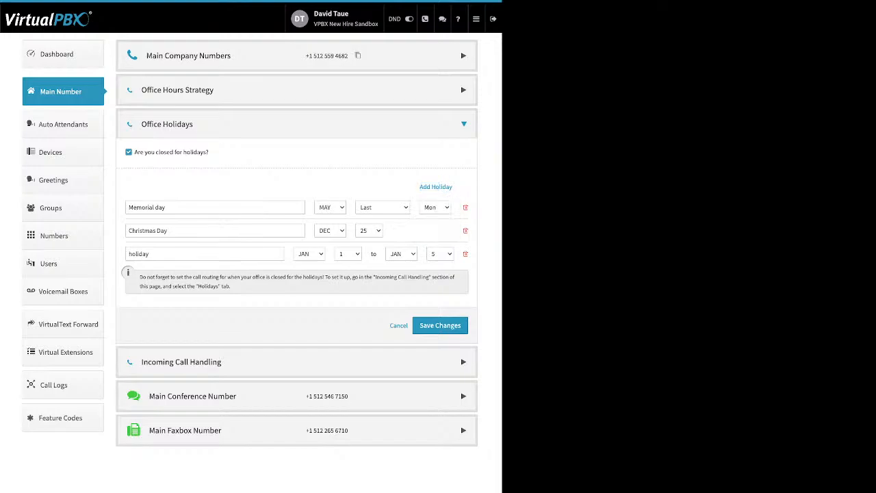
- Review the listed office holidays and try switching the holiday closure off and back on
{"action": "left_click_drag", "start_coordinate": [170, 231], "coordinate": [128, 231]}
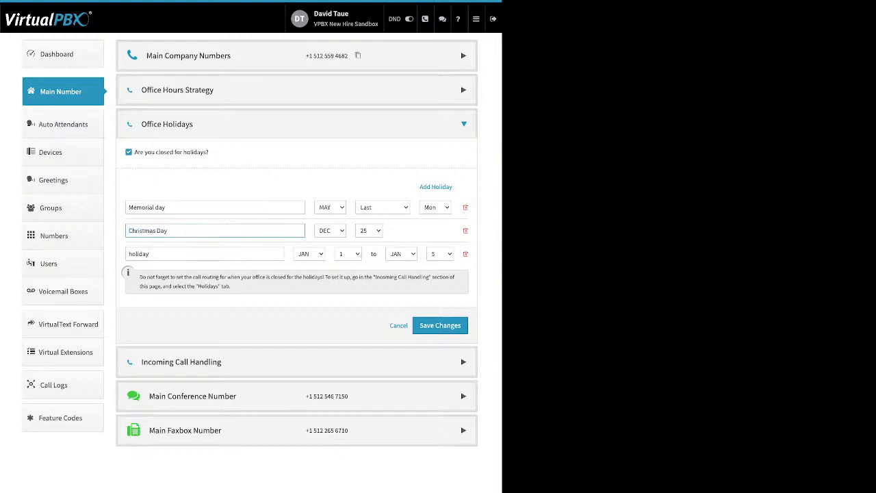
{"action": "left_click_drag", "start_coordinate": [149, 254], "coordinate": [128, 254]}
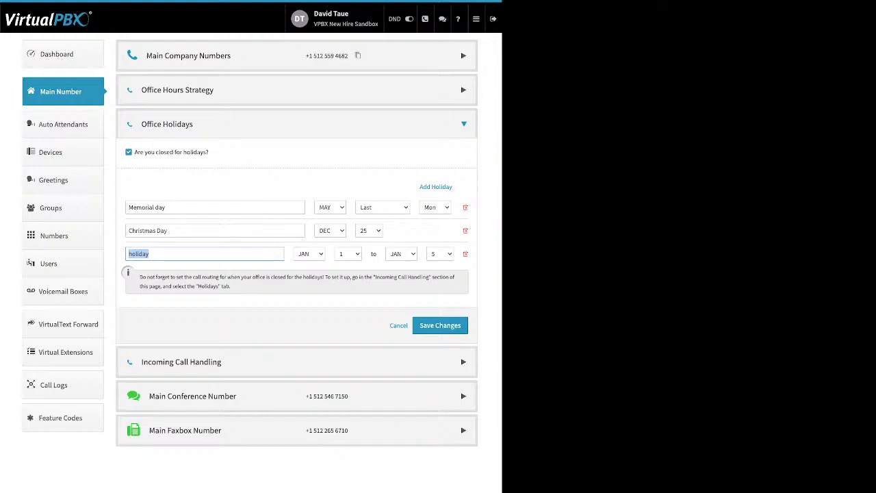
{"action": "left_click", "coordinate": [128, 152]}
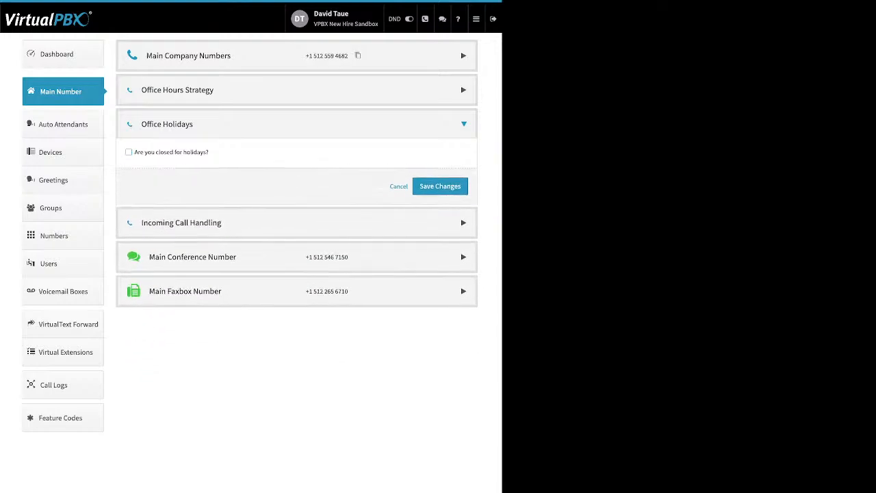
{"action": "left_click", "coordinate": [129, 152]}
{"action": "left_click_drag", "start_coordinate": [167, 207], "coordinate": [129, 208]}
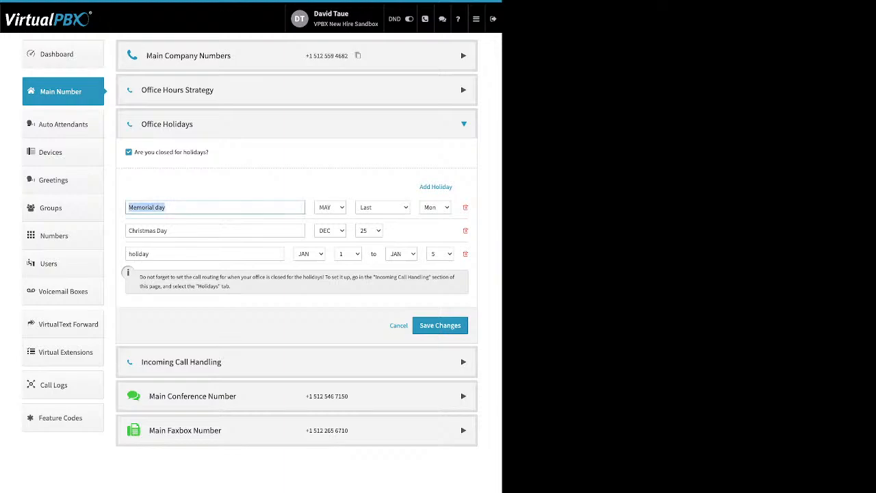
{"action": "left_click", "coordinate": [236, 186]}
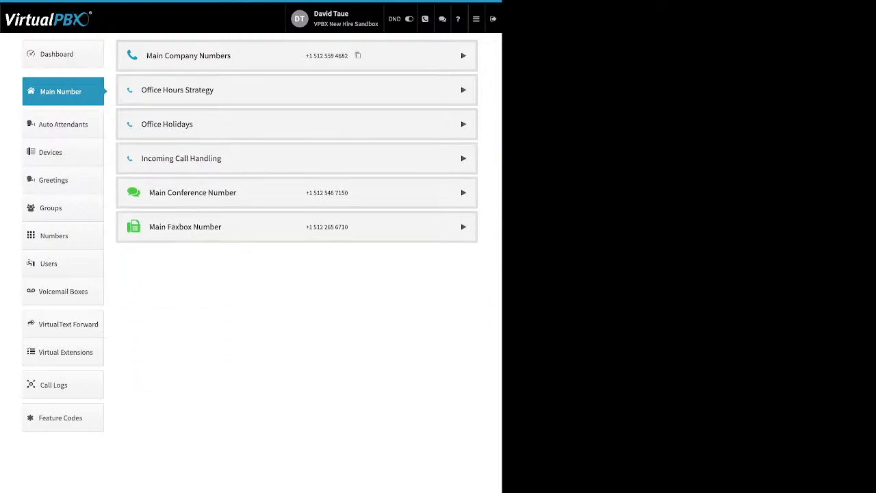
- Expand Incoming Call Handling and review the call routing choices for Open Hours, After Hours and Holidays
{"action": "left_click", "coordinate": [297, 158]}
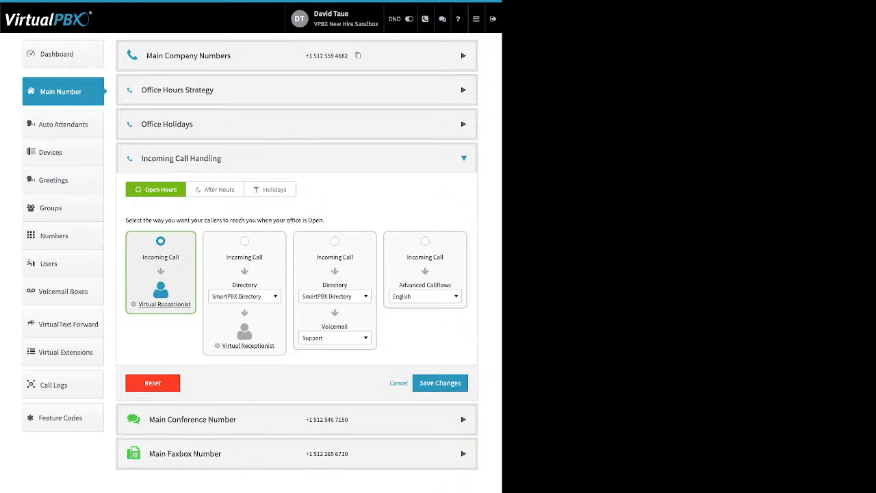
{"action": "left_click", "coordinate": [215, 190]}
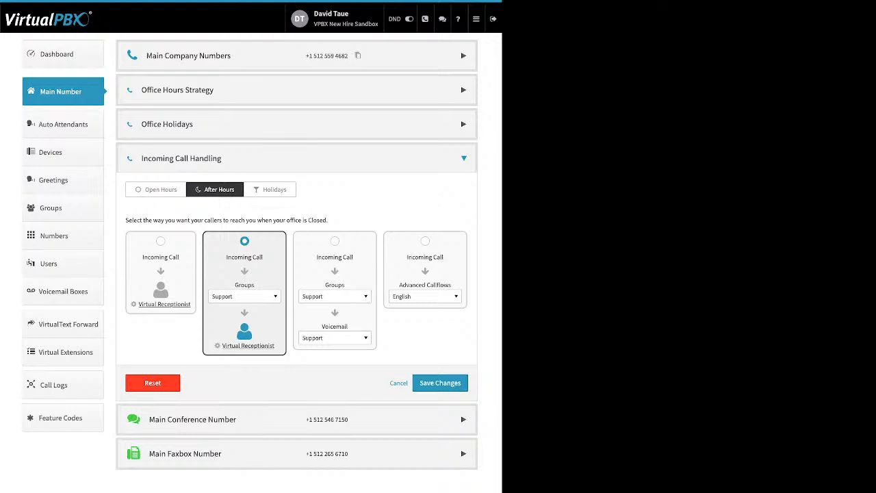
{"action": "left_click", "coordinate": [269, 190]}
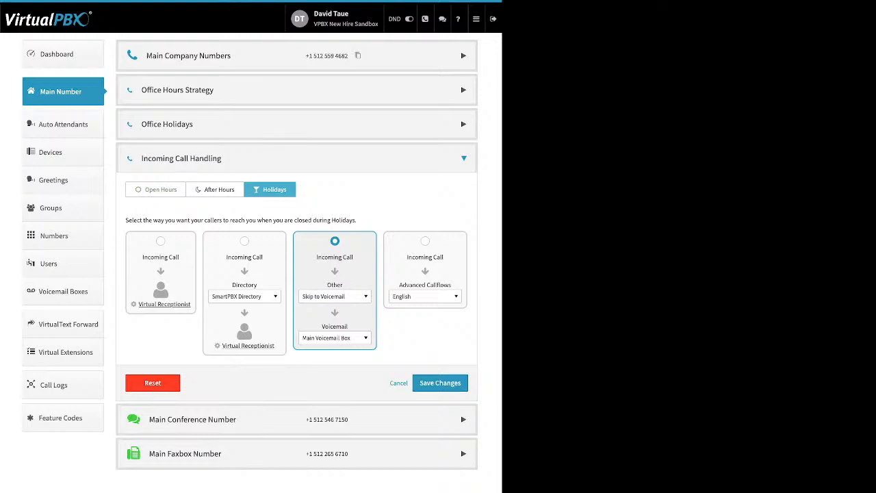
- Open the Virtual Receptionist for Open Hours and add a new route to its Main Menu
{"action": "left_click", "coordinate": [156, 189]}
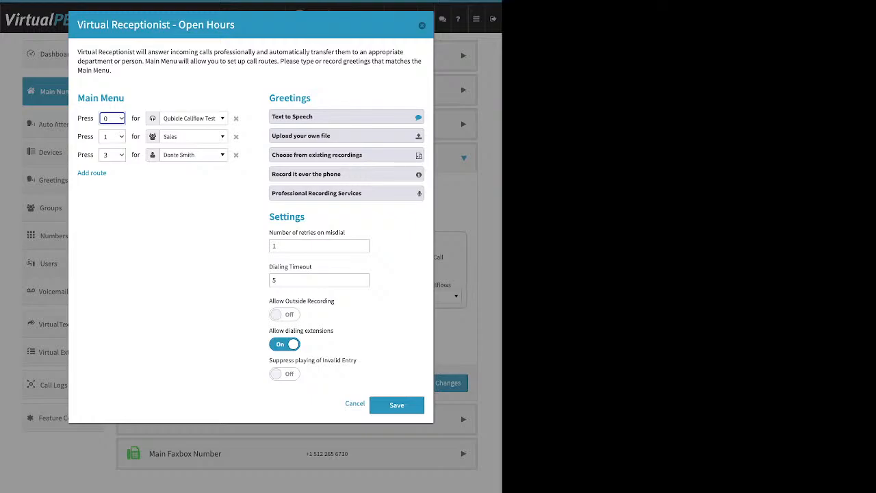
{"action": "left_click_drag", "start_coordinate": [84, 98], "coordinate": [125, 98]}
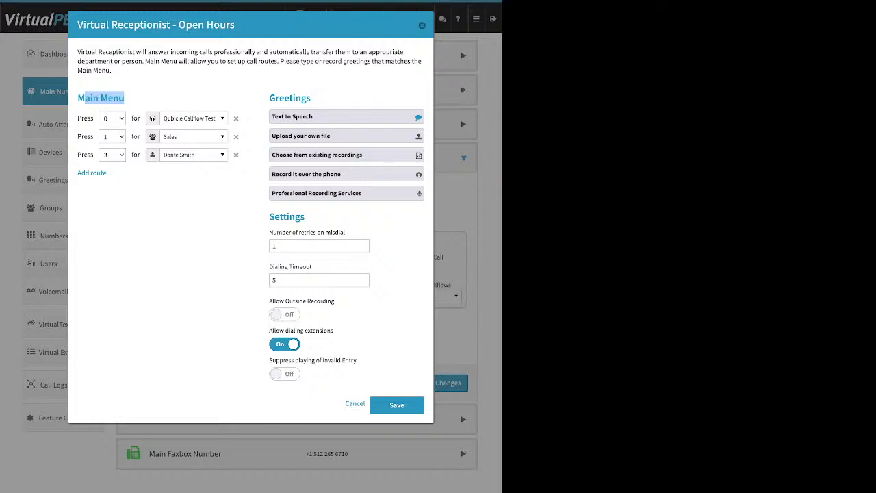
{"action": "left_click_drag", "start_coordinate": [109, 173], "coordinate": [77, 173]}
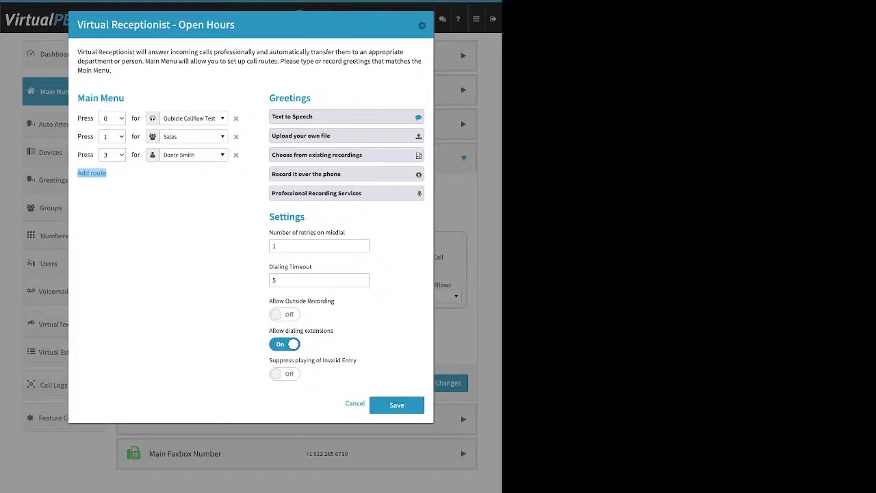
{"action": "left_click", "coordinate": [91, 173]}
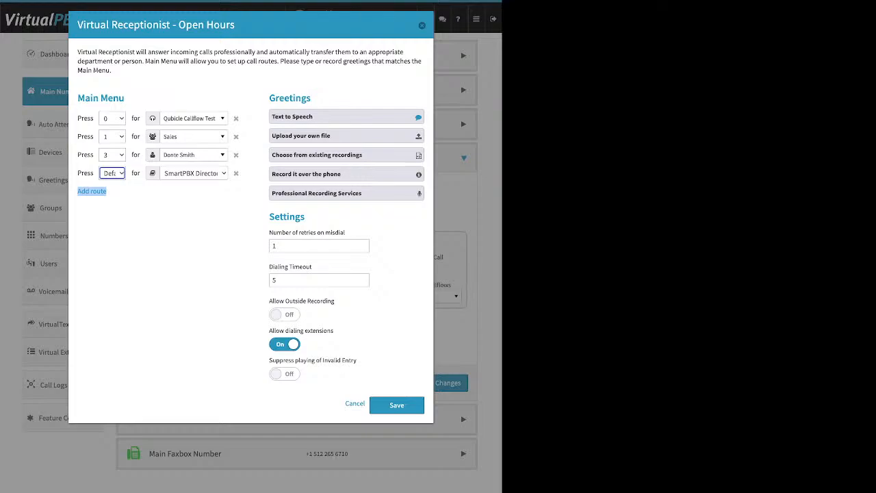
{"action": "left_click", "coordinate": [161, 236]}
- Browse the directory, user, call queue, group, extension, device and voicemail destinations available for the Main Menu's 0 route
{"action": "left_click", "coordinate": [194, 118]}
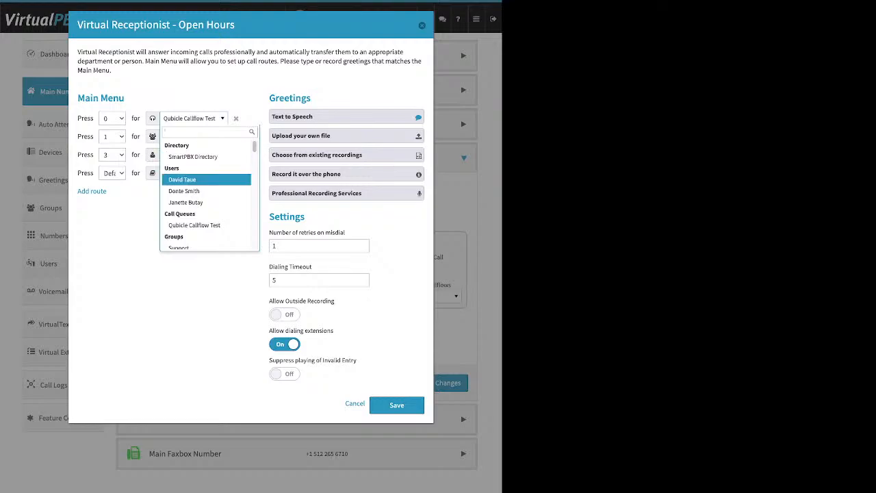
{"action": "scroll", "coordinate": [206, 184], "scroll_direction": "down", "scroll_amount": 1}
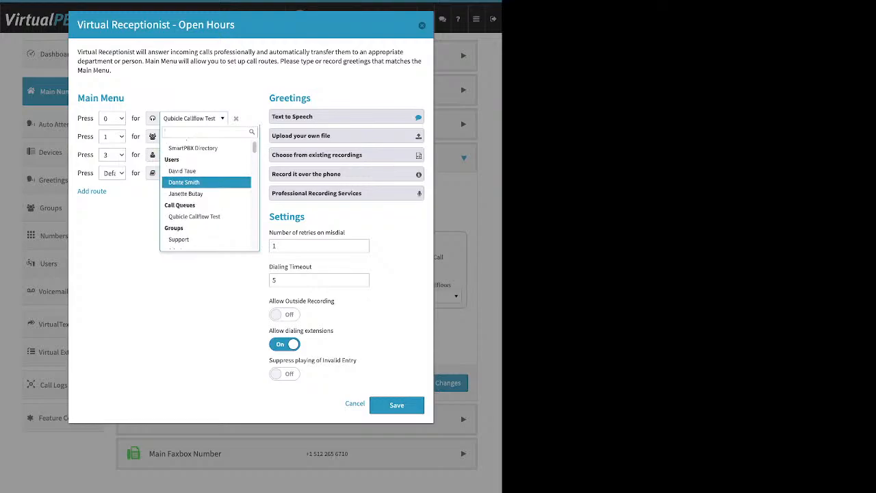
{"action": "scroll", "coordinate": [206, 204], "scroll_direction": "down", "scroll_amount": 2}
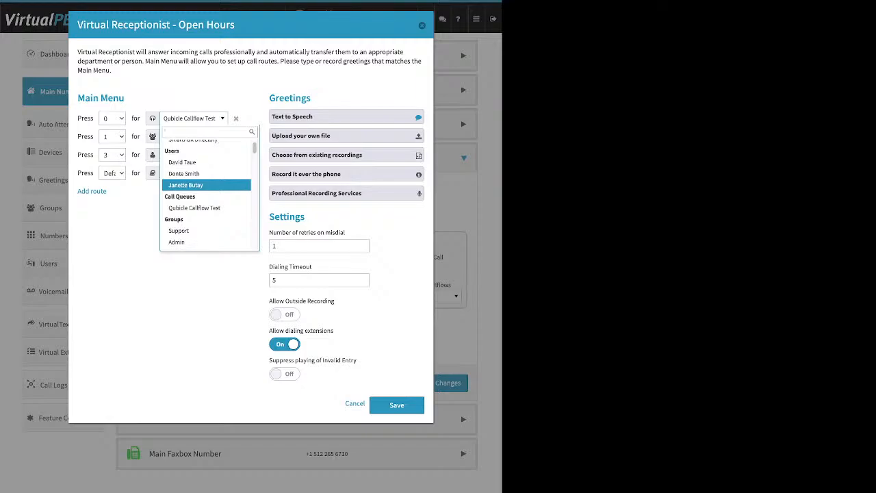
{"action": "scroll", "coordinate": [205, 202], "scroll_direction": "down", "scroll_amount": 3}
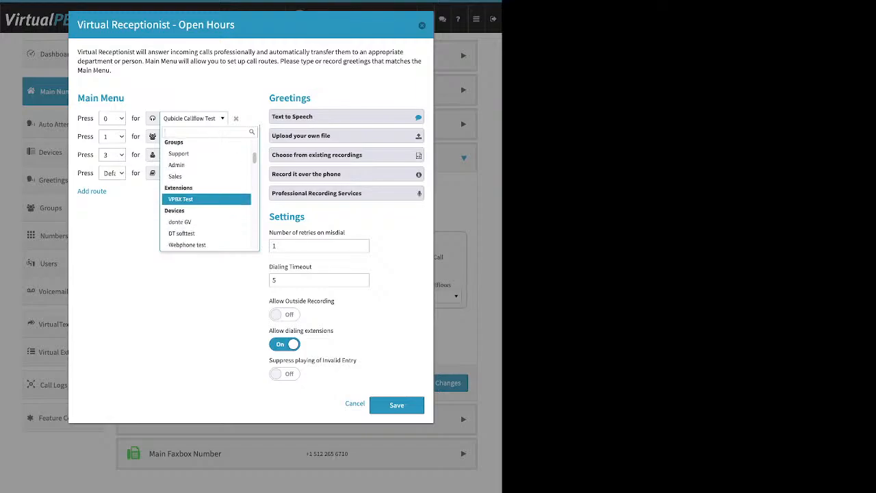
{"action": "scroll", "coordinate": [205, 203], "scroll_direction": "down", "scroll_amount": 5}
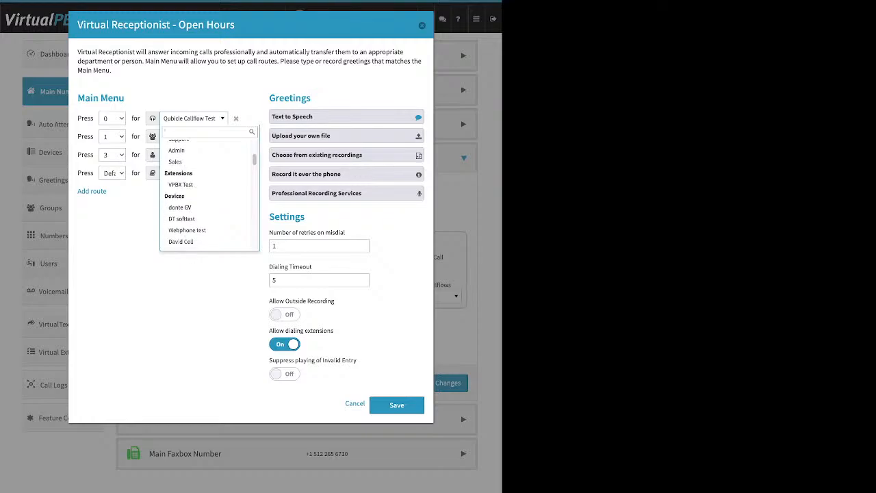
{"action": "scroll", "coordinate": [205, 203], "scroll_direction": "down", "scroll_amount": 4}
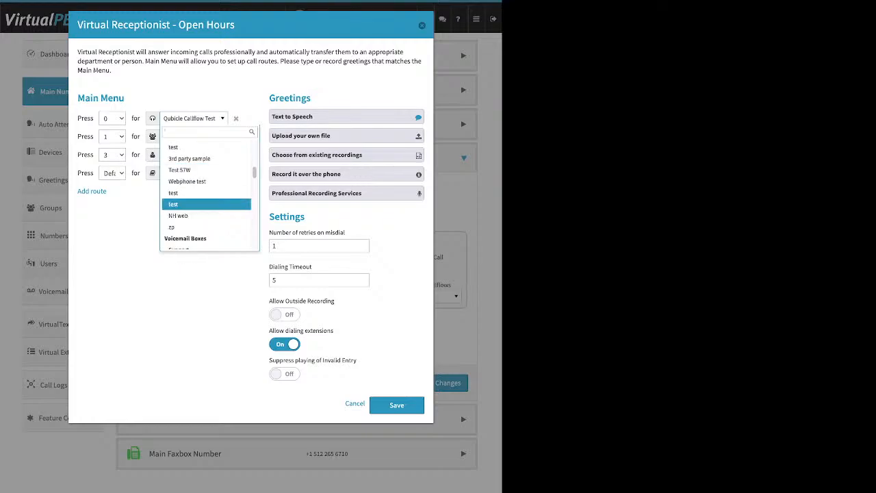
{"action": "scroll", "coordinate": [205, 220], "scroll_direction": "down", "scroll_amount": 1}
{"action": "key", "text": "Escape"}
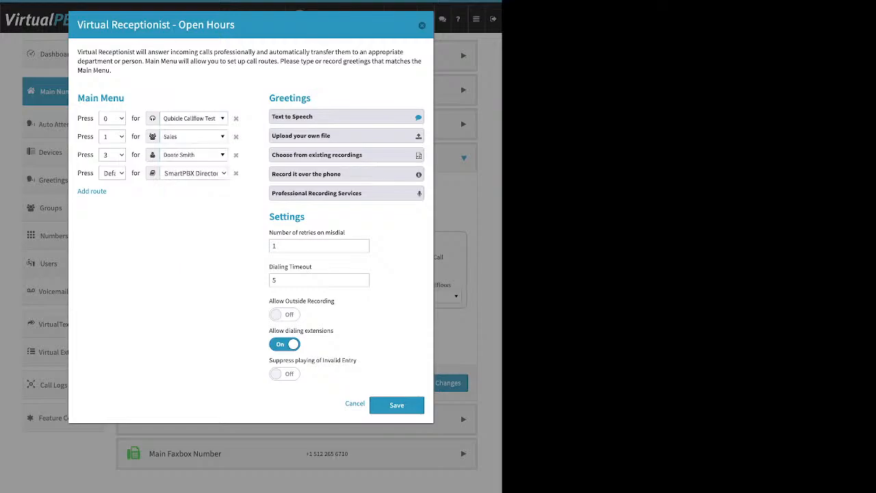
- Create a text-to-speech greeting that thanks callers and offers 0 for a representative and 1 for sales, and update it
{"action": "left_click_drag", "start_coordinate": [312, 98], "coordinate": [269, 98]}
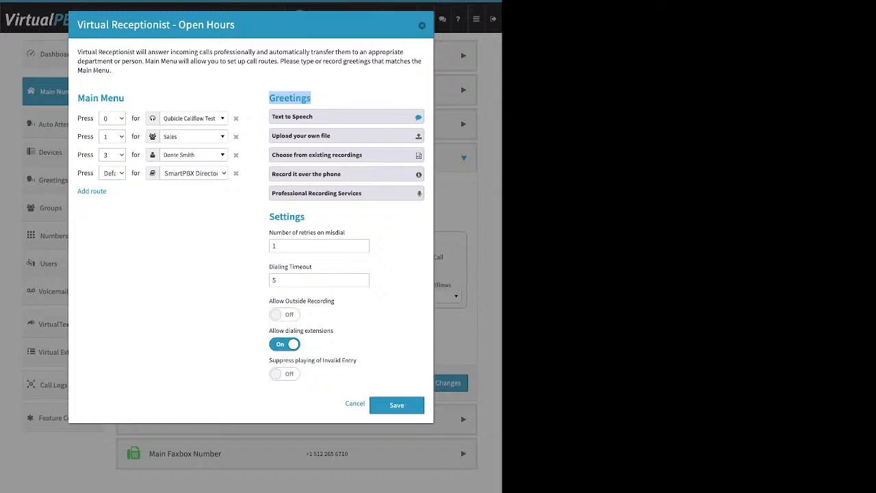
{"action": "left_click", "coordinate": [293, 117]}
{"action": "left_click", "coordinate": [280, 169]}
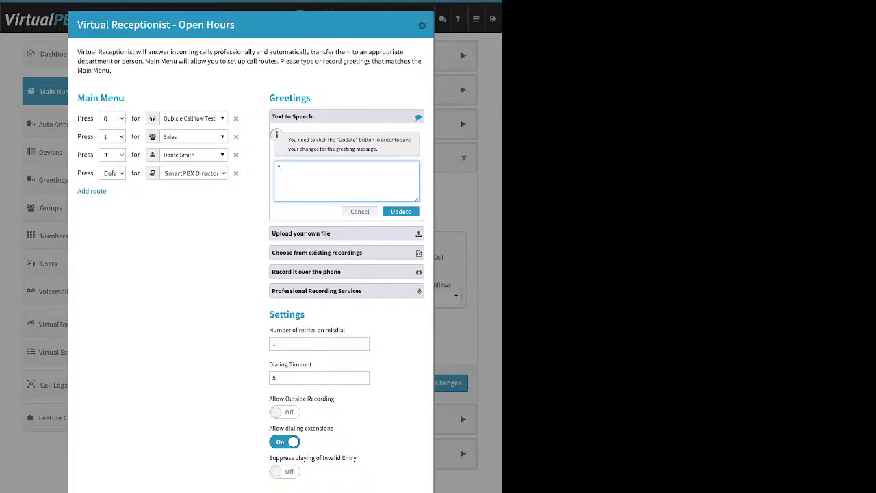
{"action": "key", "text": "BackSpace"}
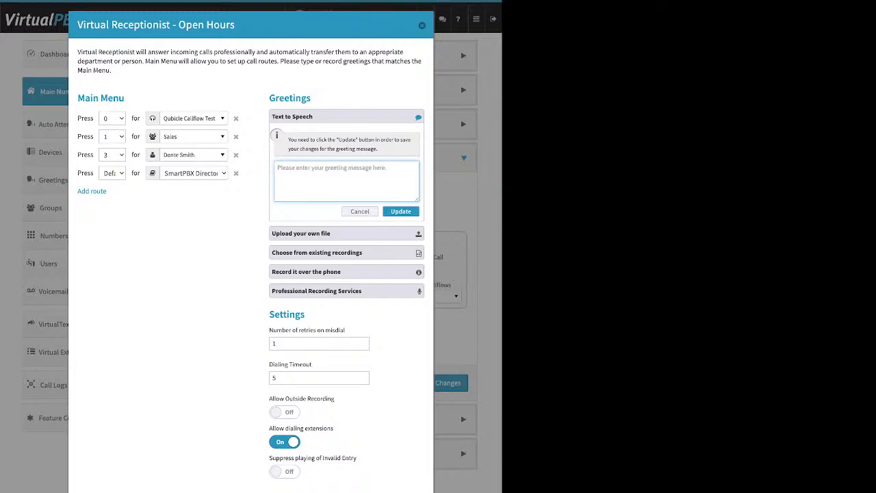
{"action": "type", "text": "Thank you for"}
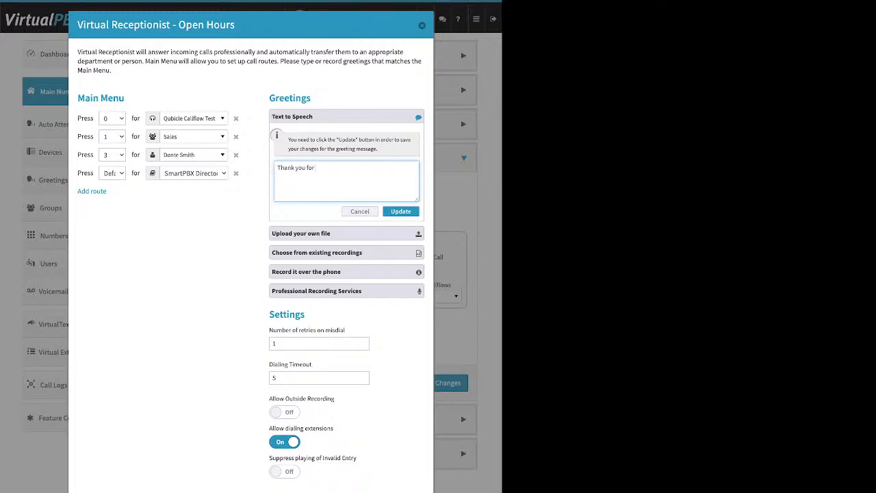
{"action": "type", "text": " calling pr"}
{"action": "type", "text": "ess"}
{"action": "type", "text": " 0"}
{"action": "type", "text": " to speak to a r"}
{"action": "type", "text": "epresenta"}
{"action": "type", "text": "tive"}
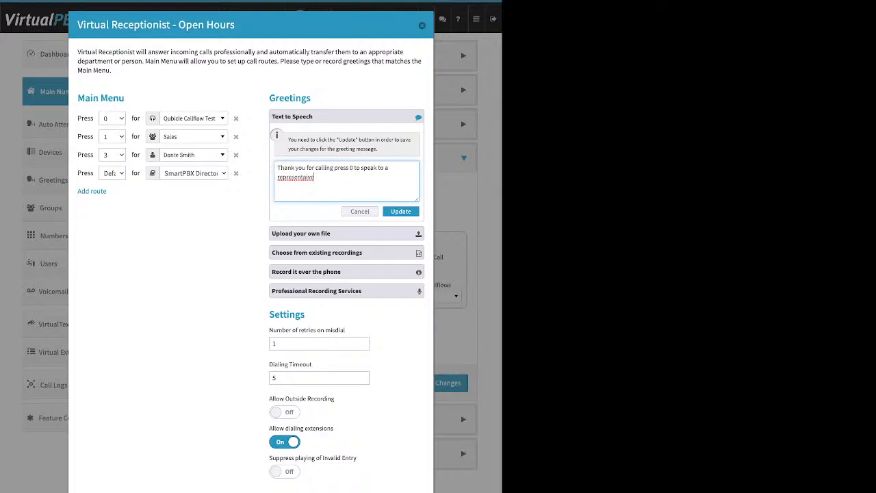
{"action": "type", "text": ".  Press 1 for sasles"}
{"action": "left_click", "coordinate": [401, 211]}
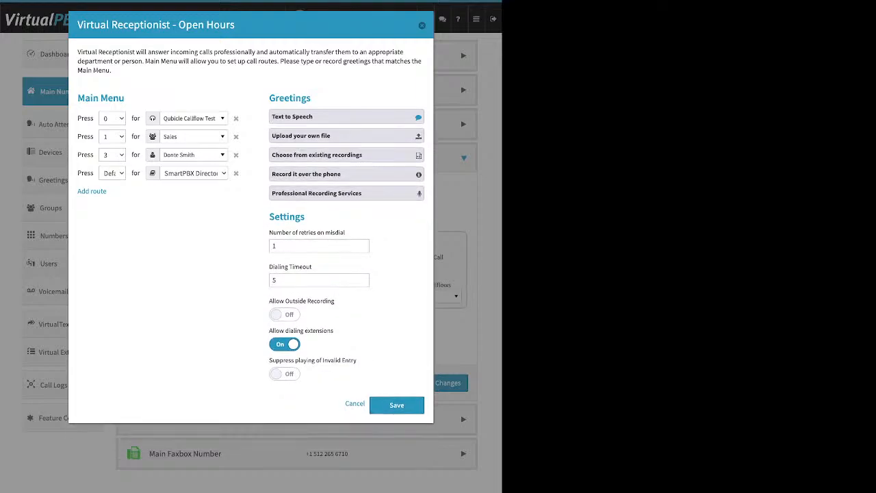
- Review the greeting options for uploading a file, choosing an existing recording and recording over the phone
{"action": "left_click", "coordinate": [346, 135]}
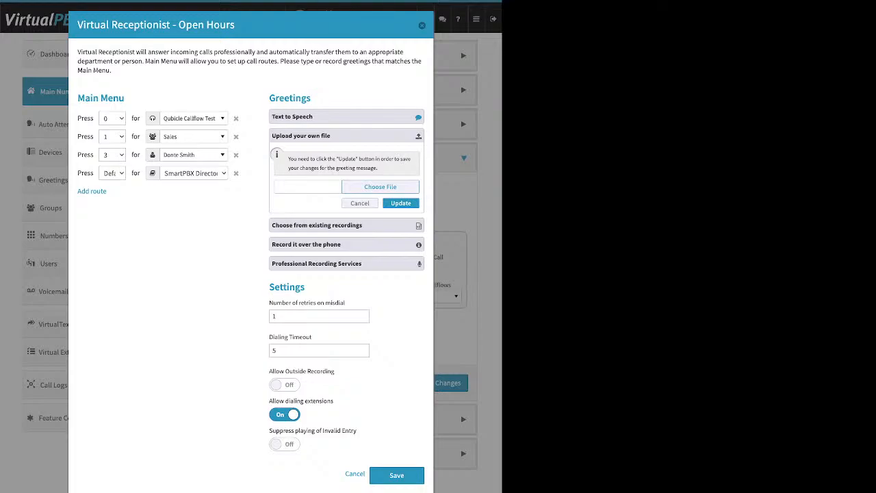
{"action": "left_click", "coordinate": [346, 225]}
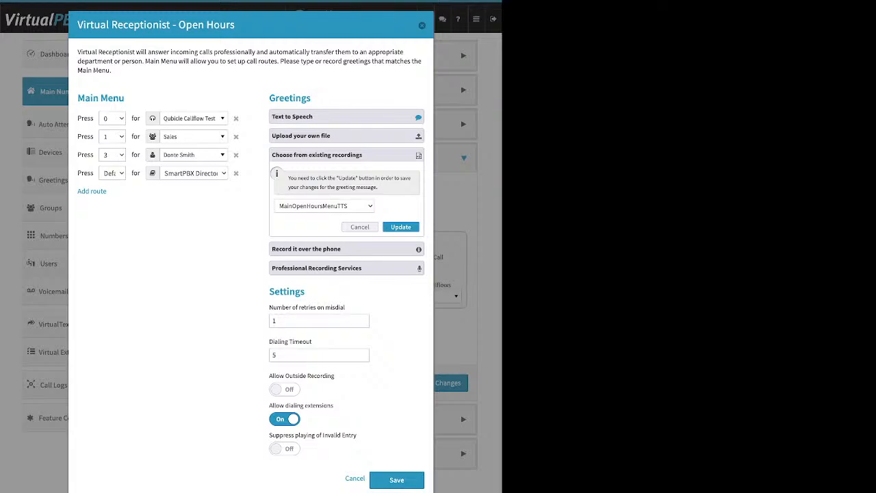
{"action": "left_click", "coordinate": [306, 249]}
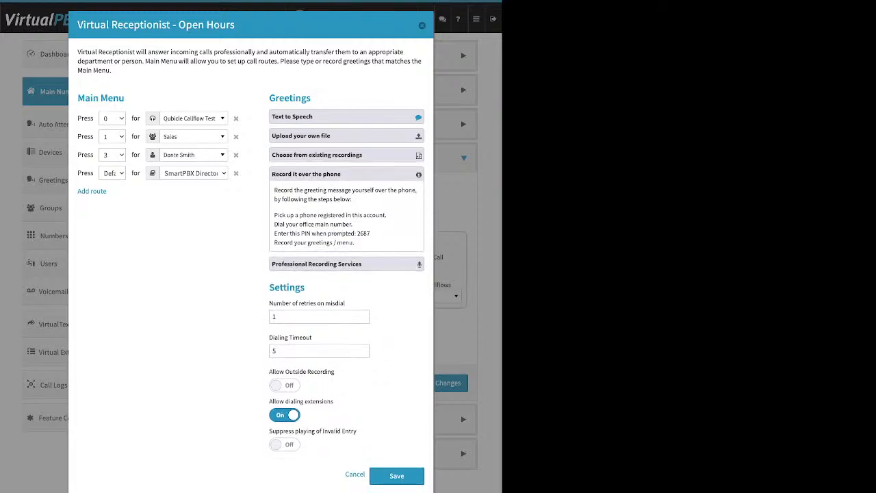
{"action": "left_click_drag", "start_coordinate": [387, 215], "coordinate": [277, 215]}
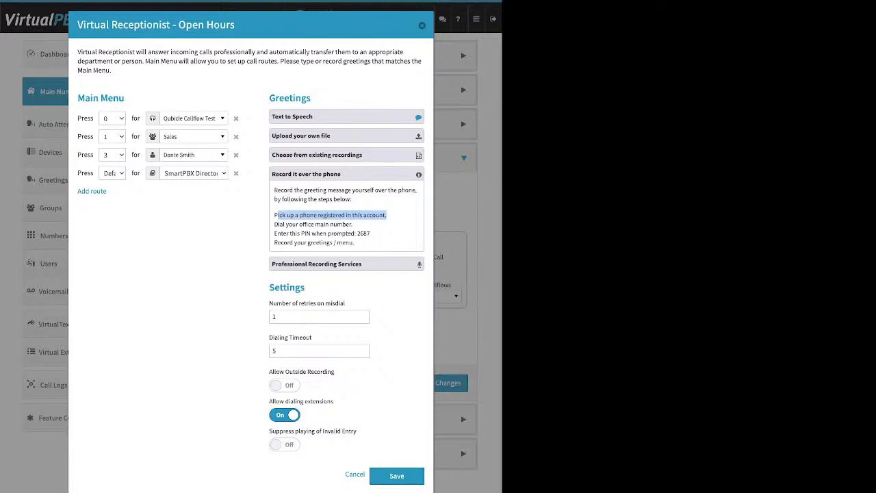
- Turn on Allow Outside Recording in the settings and highlight the PIN in the phone recording instructions
{"action": "left_click_drag", "start_coordinate": [306, 288], "coordinate": [269, 288]}
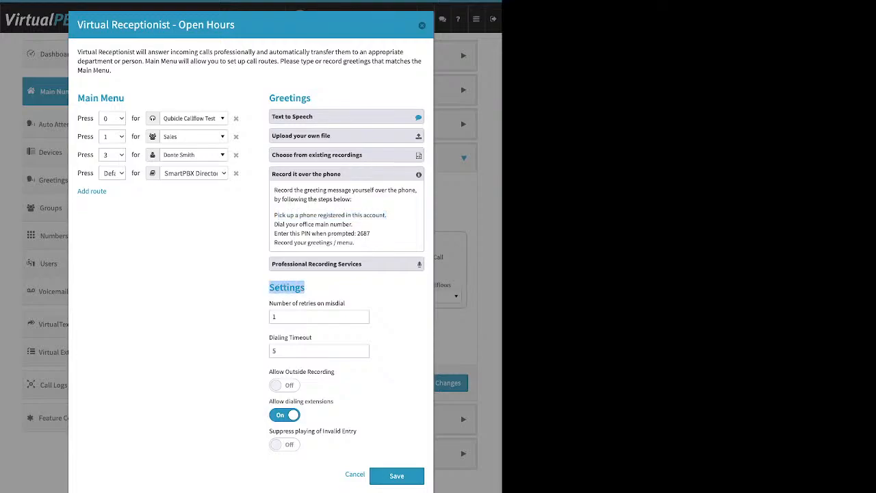
{"action": "left_click_drag", "start_coordinate": [336, 371], "coordinate": [270, 372]}
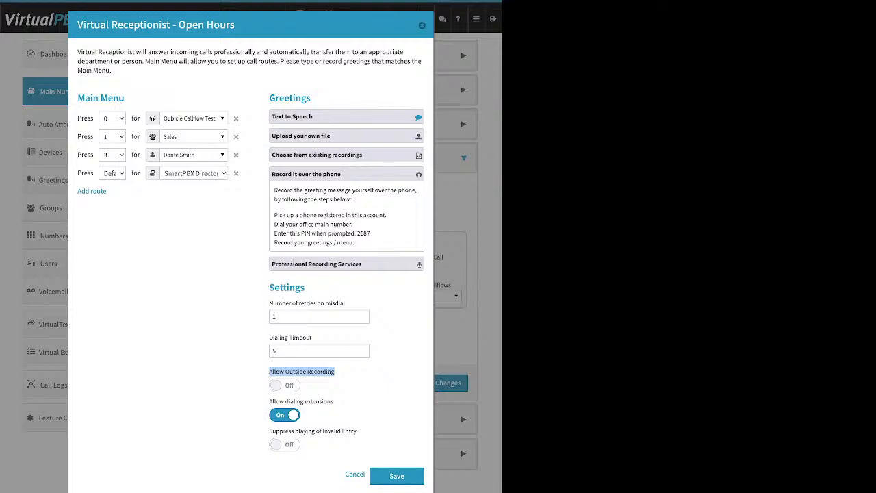
{"action": "left_click", "coordinate": [285, 385]}
{"action": "left_click", "coordinate": [342, 374]}
{"action": "left_click_drag", "start_coordinate": [371, 233], "coordinate": [357, 233]}
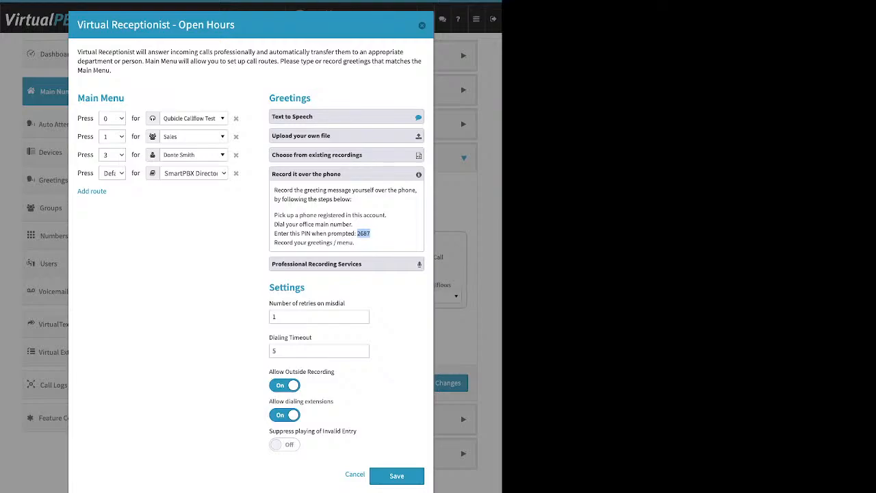
- Review the Professional Recording Services offer and the own-file upload option, and collapse the greeting options
{"action": "left_click", "coordinate": [329, 175]}
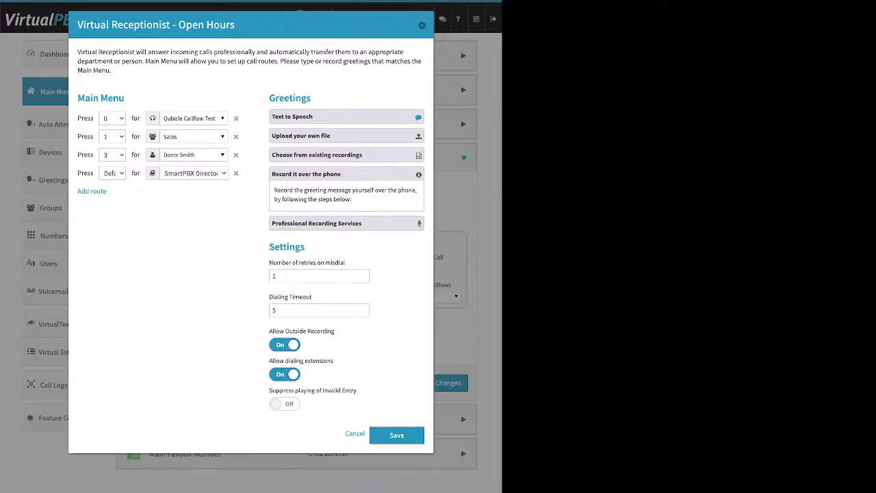
{"action": "left_click", "coordinate": [329, 193]}
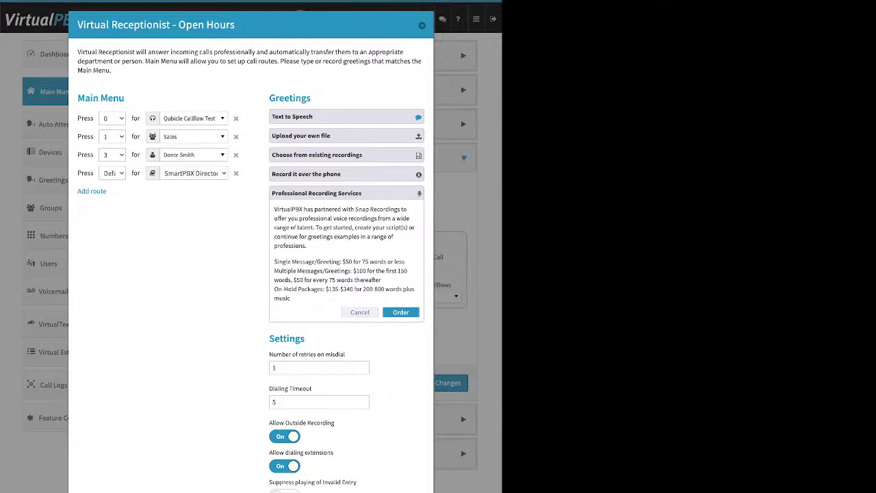
{"action": "left_click", "coordinate": [346, 135]}
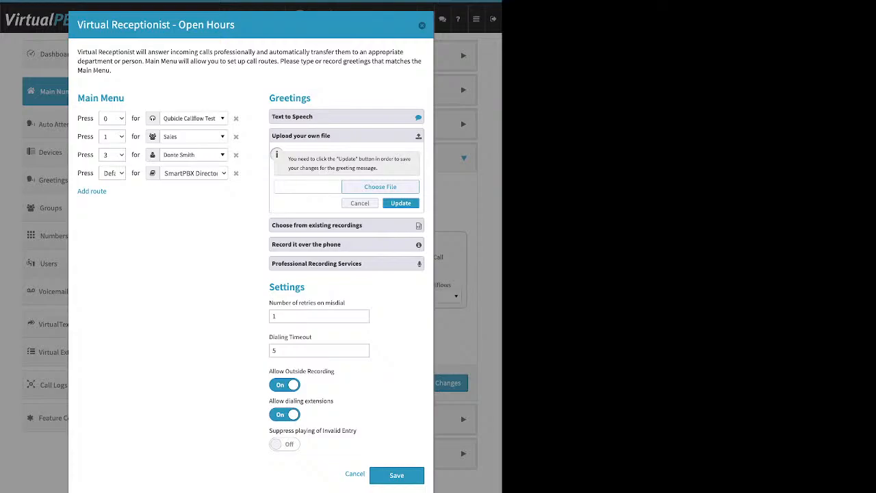
{"action": "left_click", "coordinate": [359, 203]}
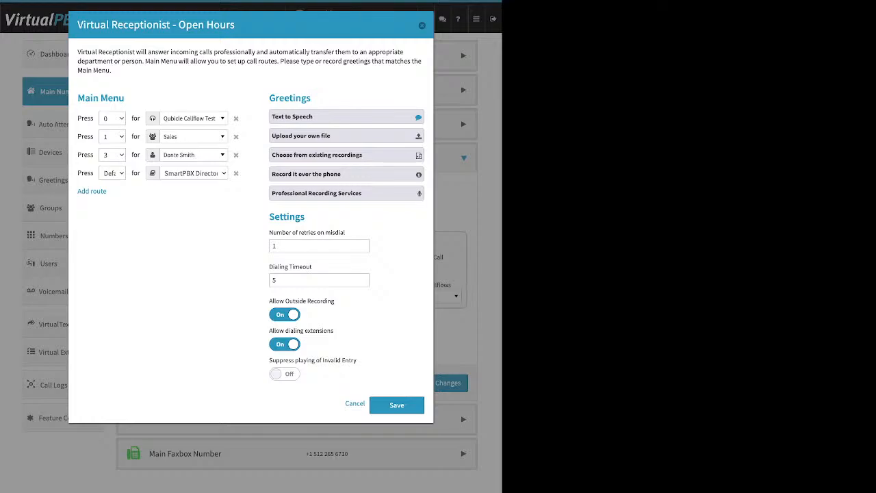
- Examine the Number of retries on misdial and Dialing Timeout settings
{"action": "left_click_drag", "start_coordinate": [346, 233], "coordinate": [269, 233]}
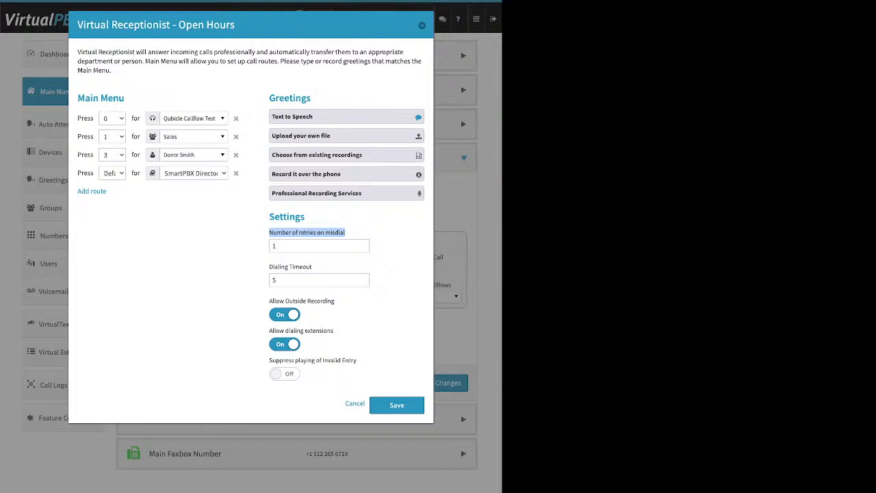
{"action": "double_click", "coordinate": [275, 246]}
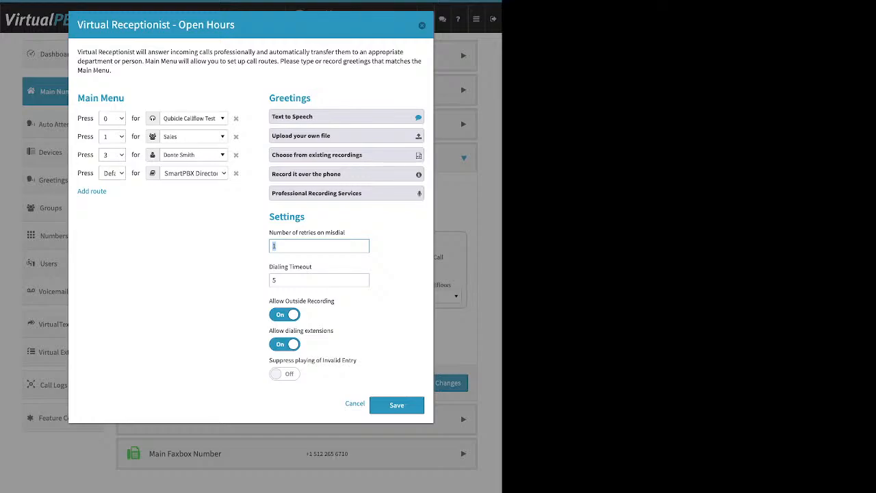
{"action": "left_click_drag", "start_coordinate": [313, 267], "coordinate": [268, 267]}
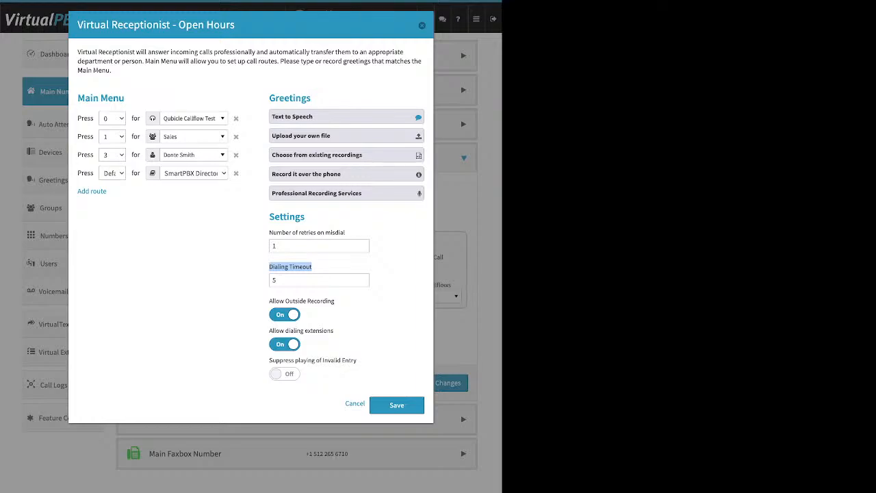
{"action": "double_click", "coordinate": [276, 280]}
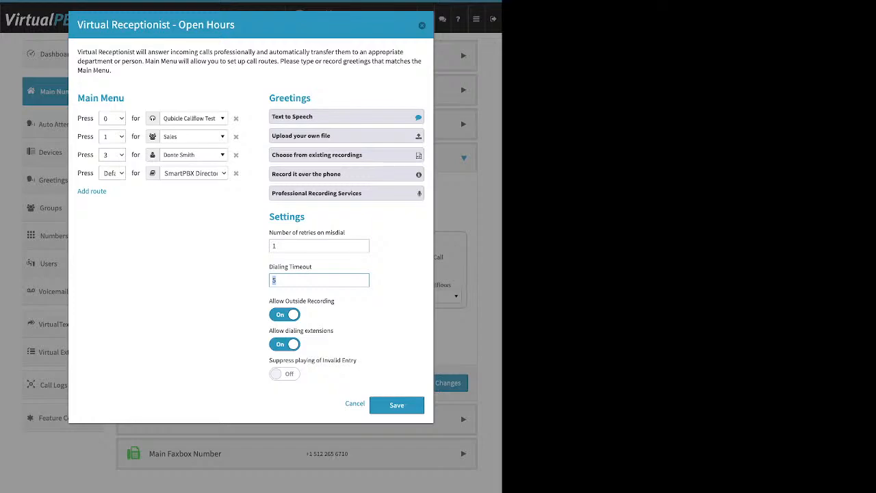
- Delete the default SmartPBX Directory route from the Main Menu and turn Allow Outside Recording off
{"action": "left_click_drag", "start_coordinate": [77, 173], "coordinate": [94, 173]}
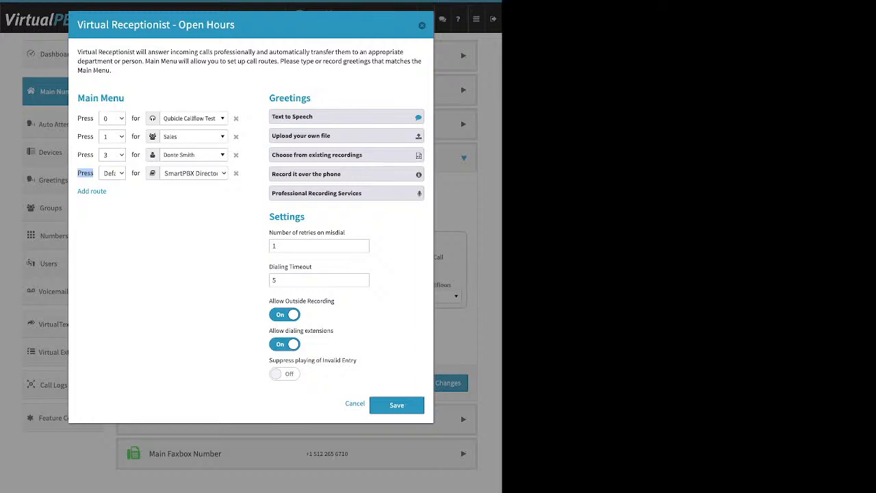
{"action": "left_click", "coordinate": [235, 173]}
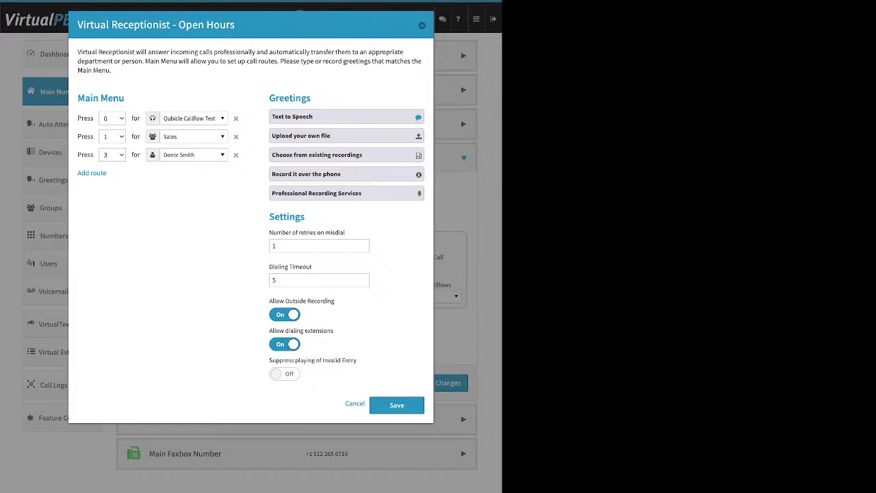
{"action": "left_click", "coordinate": [285, 315]}
- Switch Allow dialing extensions off and back on, and turn on Suppress playing of Invalid Entry
{"action": "left_click_drag", "start_coordinate": [334, 331], "coordinate": [280, 330]}
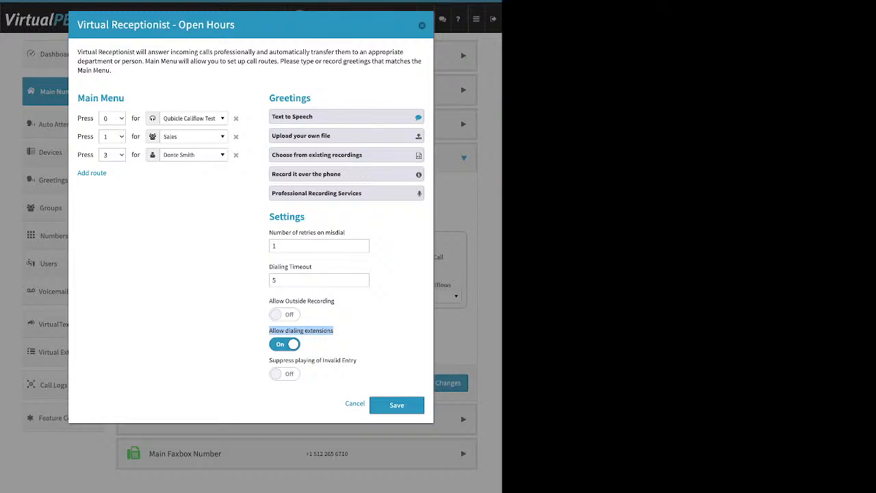
{"action": "left_click", "coordinate": [285, 344]}
{"action": "left_click", "coordinate": [284, 344]}
{"action": "left_click_drag", "start_coordinate": [357, 361], "coordinate": [269, 361]}
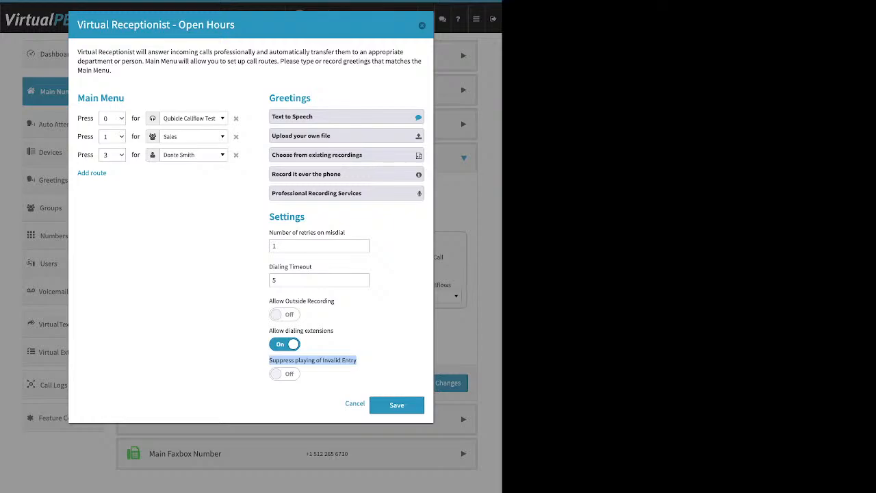
{"action": "left_click", "coordinate": [285, 374]}
- Add another default SmartPBX Directory route to the Main Menu and remove it again
{"action": "left_click", "coordinate": [92, 172]}
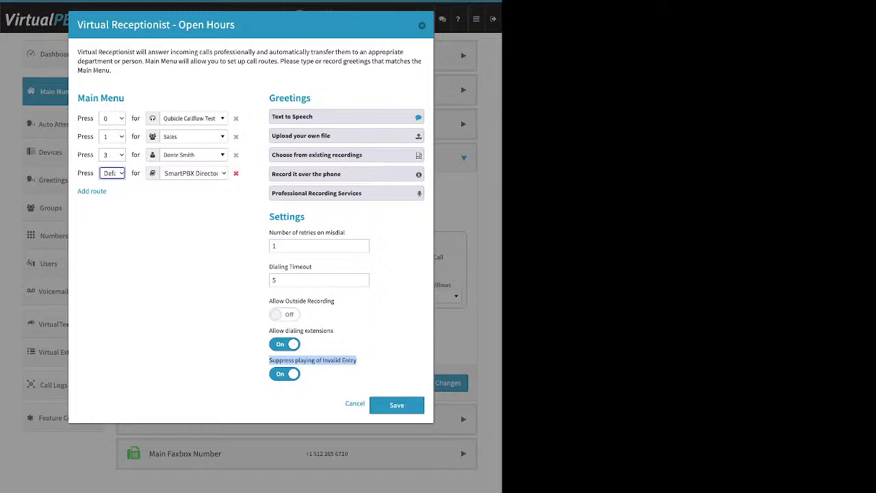
{"action": "left_click", "coordinate": [236, 174]}
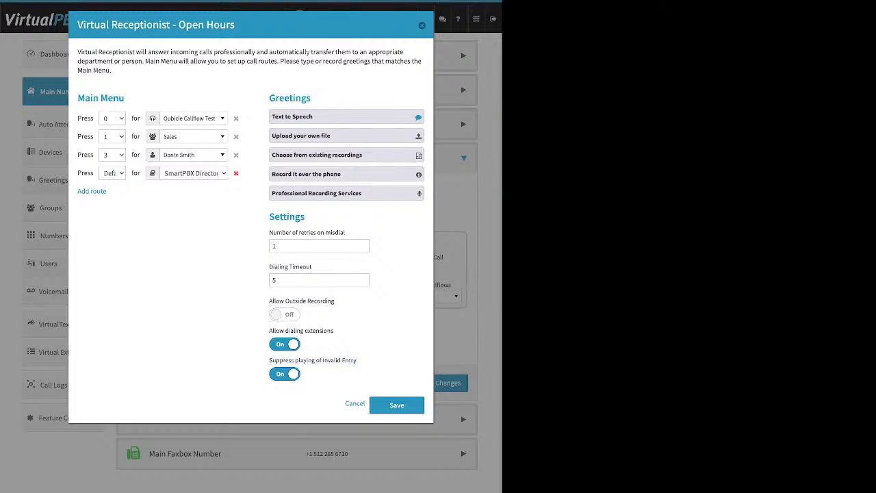
{"action": "left_click_drag", "start_coordinate": [125, 97], "coordinate": [100, 98]}
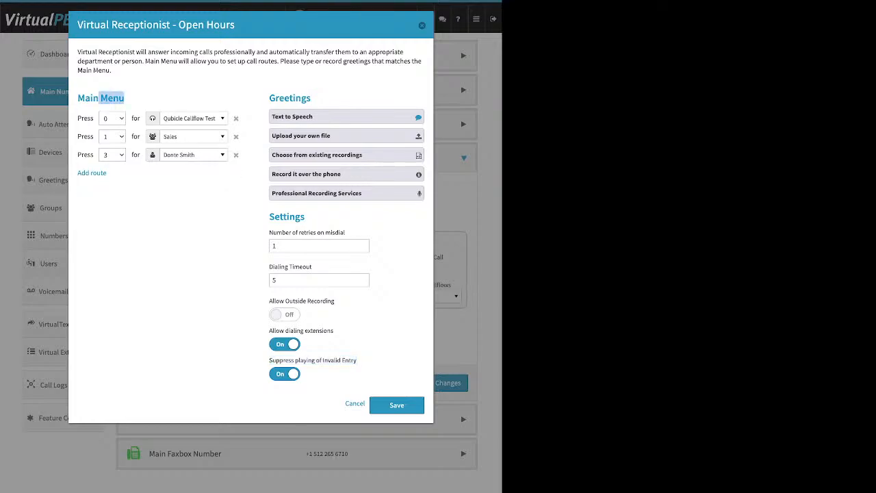
- Turn off Suppress playing of Invalid Entry and save the Open Hours virtual receptionist and incoming call handling settings
{"action": "left_click_drag", "start_coordinate": [312, 98], "coordinate": [280, 98]}
{"action": "left_click_drag", "start_coordinate": [306, 216], "coordinate": [279, 216]}
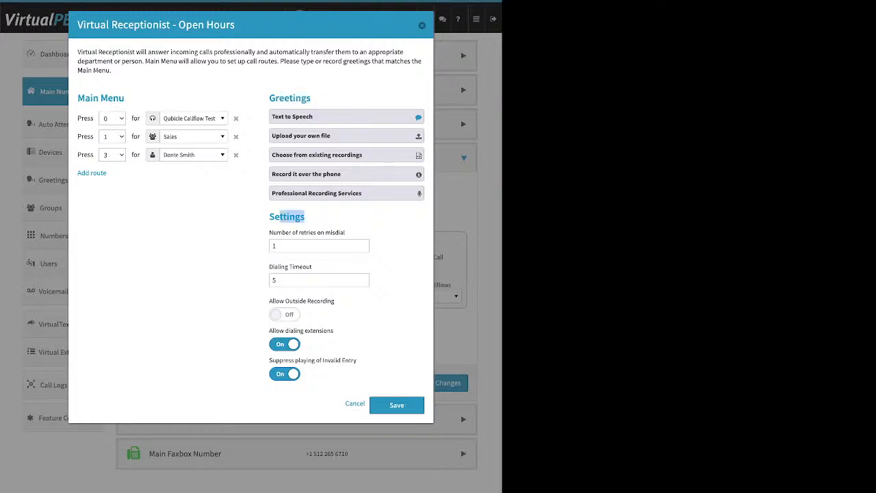
{"action": "left_click", "coordinate": [285, 374]}
{"action": "left_click", "coordinate": [414, 407]}
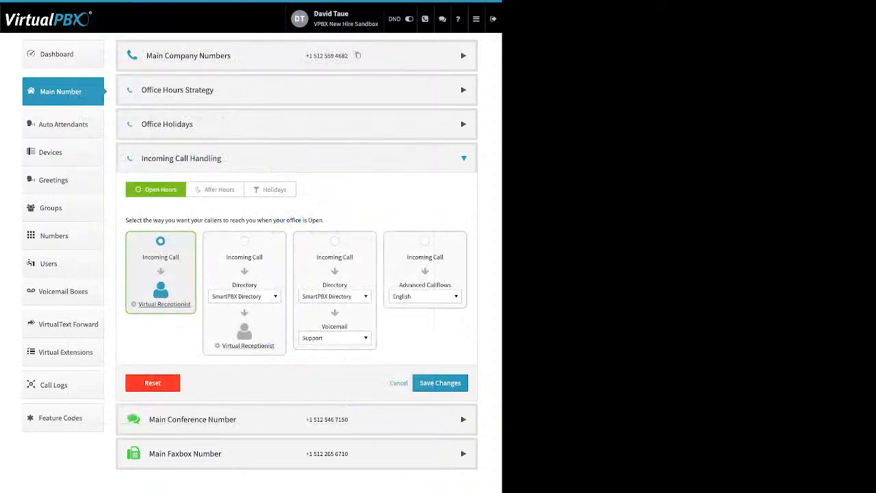
{"action": "left_click", "coordinate": [440, 382]}
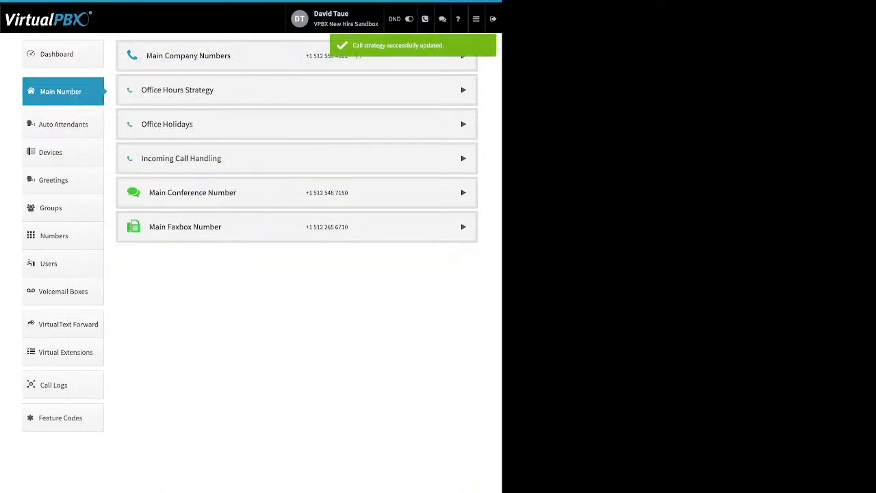
- Examine the After Hours incoming call handling and the destinations available before its virtual receptionist
{"action": "left_click", "coordinate": [297, 159]}
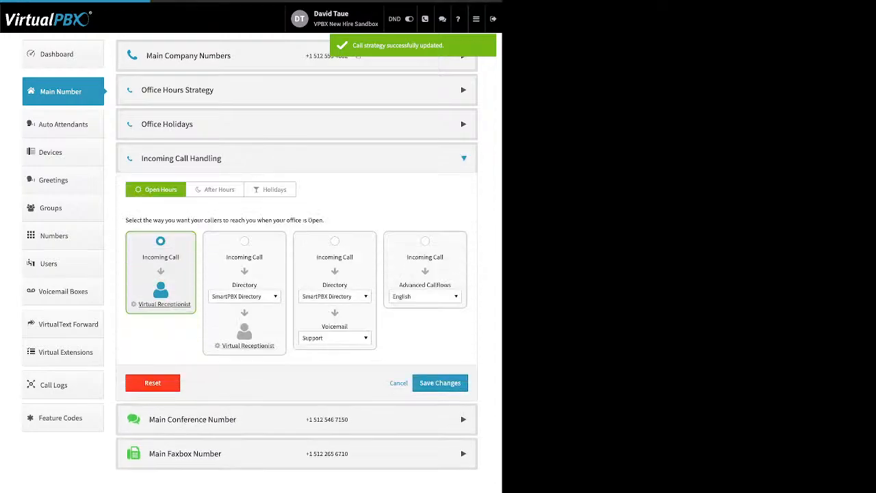
{"action": "left_click", "coordinate": [215, 190]}
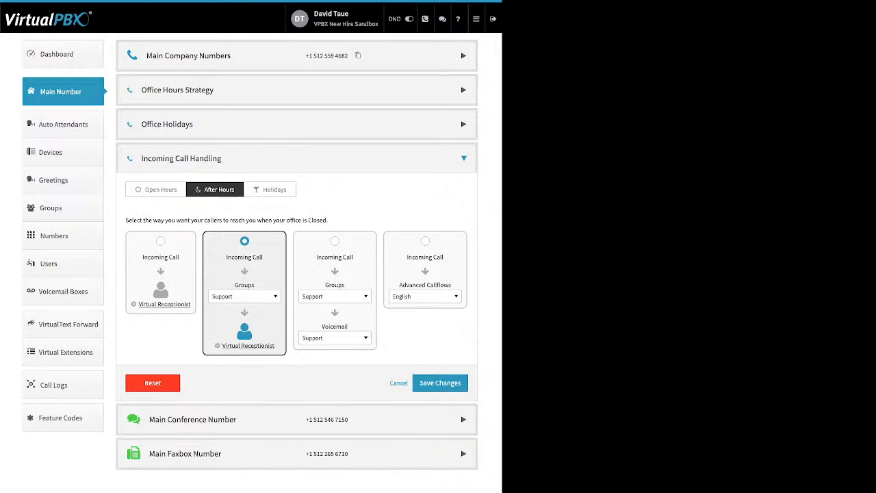
{"action": "left_click", "coordinate": [245, 296]}
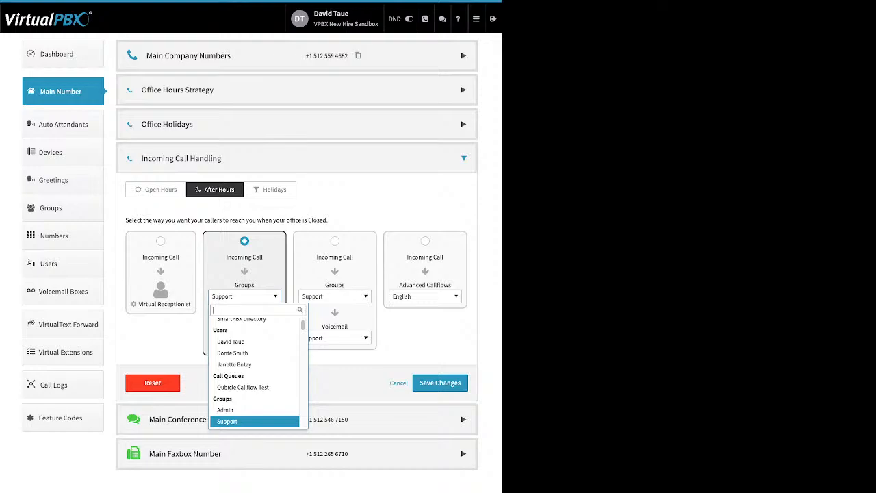
{"action": "key", "text": "Escape"}
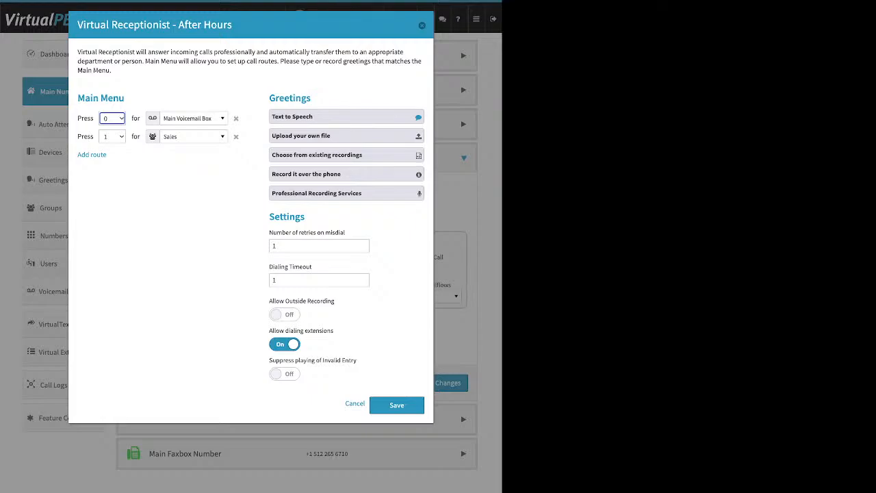
- View the After Hours receptionist's text-to-speech greeting and save the receptionist and incoming call handling settings
{"action": "left_click", "coordinate": [346, 116]}
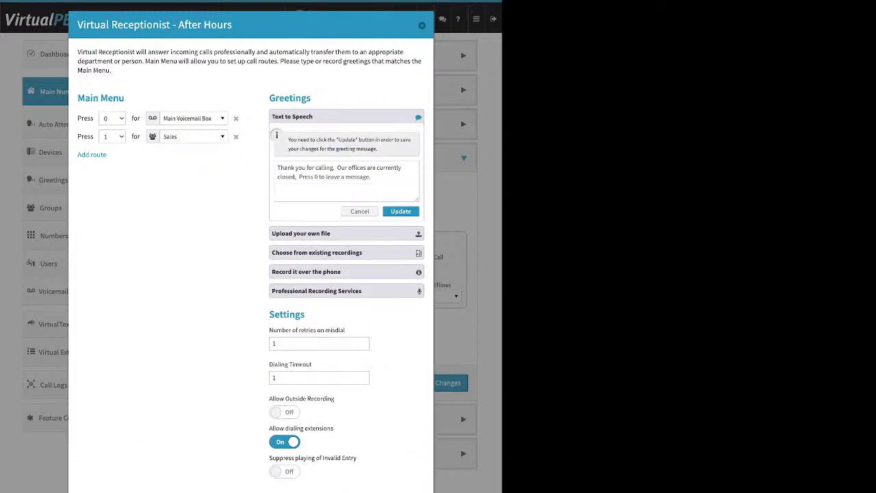
{"action": "left_click", "coordinate": [347, 116]}
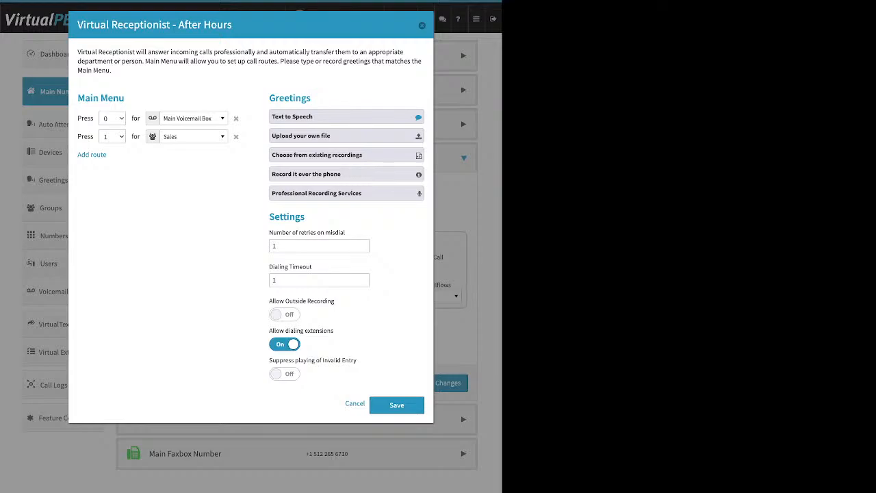
{"action": "left_click", "coordinate": [397, 405]}
{"action": "left_click", "coordinate": [440, 383]}
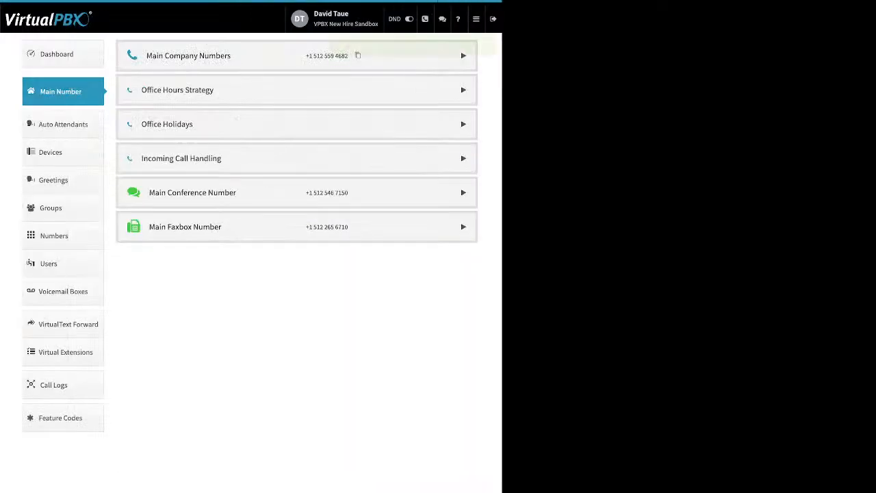
- Examine the Holidays incoming call handling, choosing Skip to Voicemail as destination and reviewing the available voicemail boxes
{"action": "left_click", "coordinate": [182, 158]}
{"action": "left_click", "coordinate": [269, 190]}
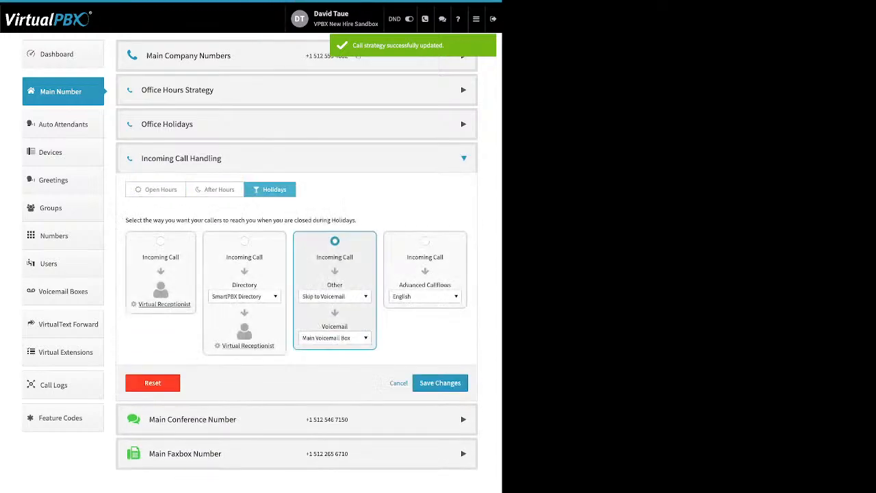
{"action": "left_click", "coordinate": [335, 296]}
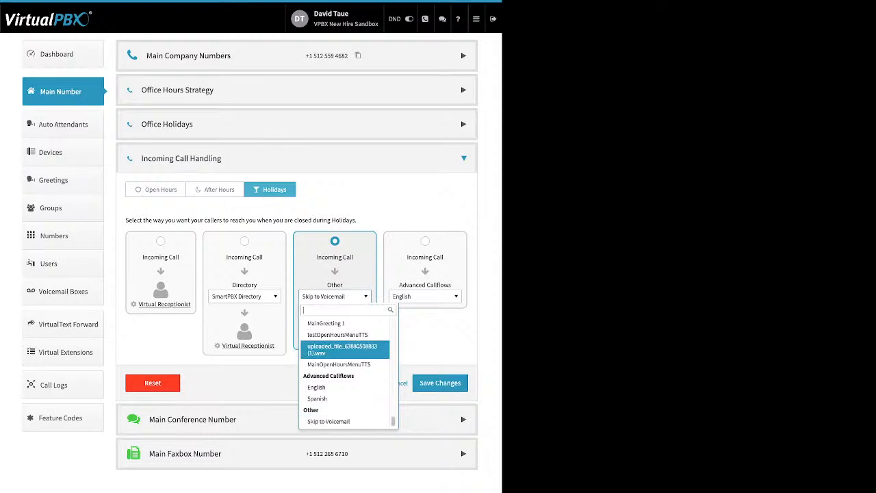
{"action": "left_click", "coordinate": [330, 422]}
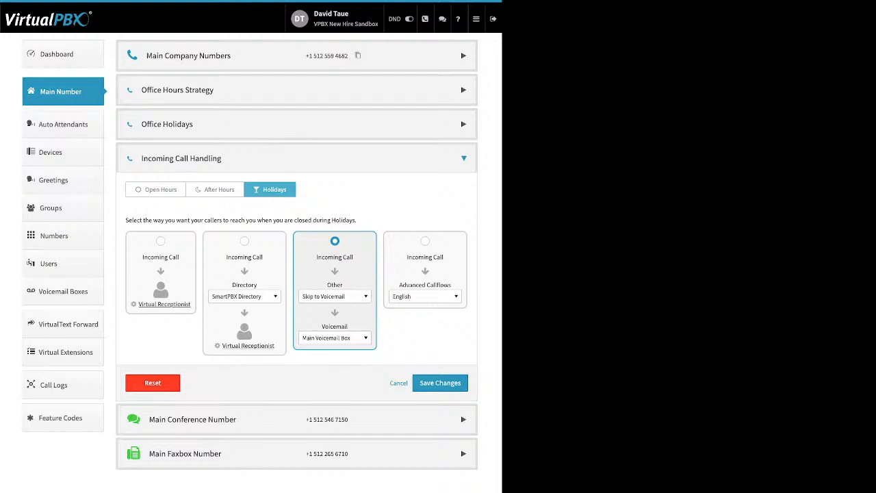
{"action": "left_click", "coordinate": [334, 337]}
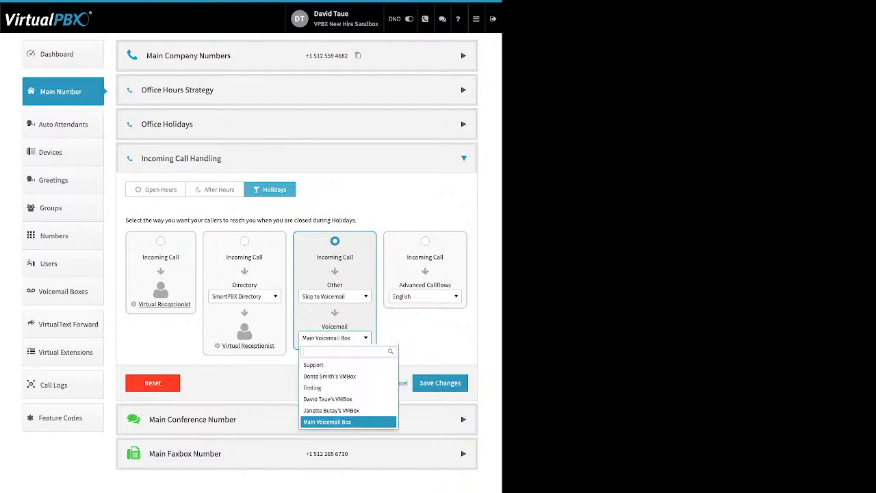
{"action": "key", "text": "Escape"}
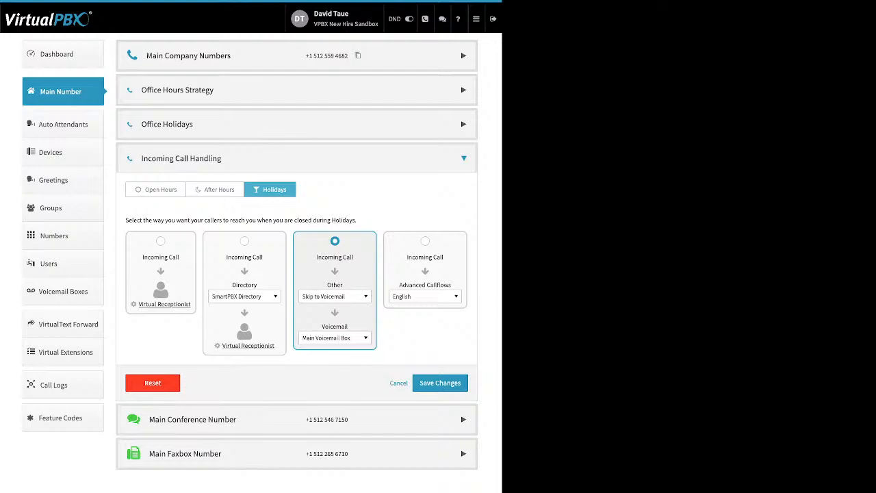
{"action": "left_click", "coordinate": [463, 159]}
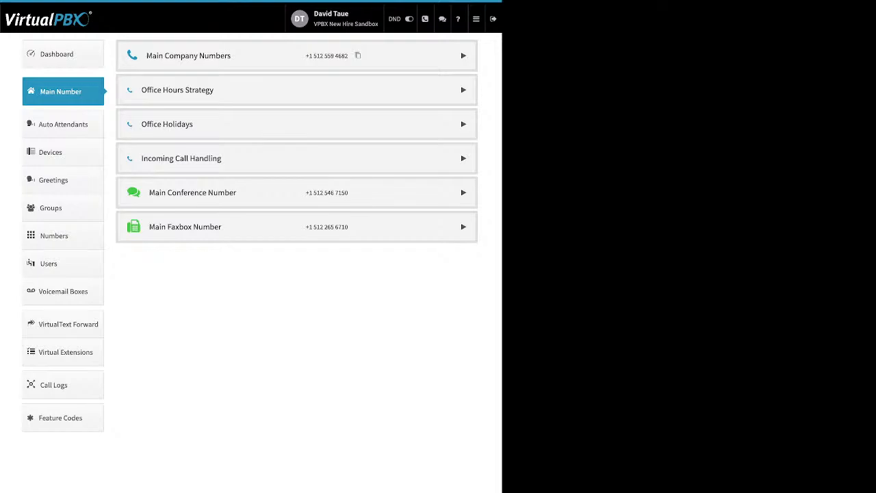
- Examine the Main Conference Number options and open its custom greeting settings
{"action": "left_click", "coordinate": [464, 193]}
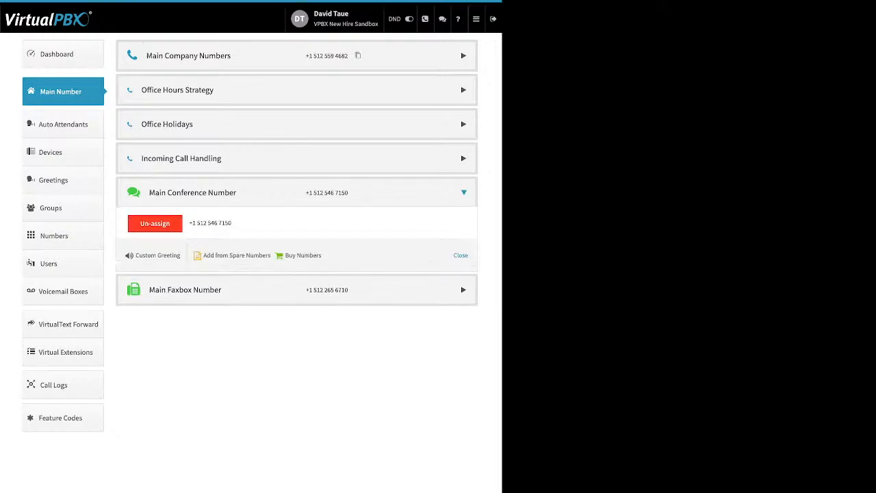
{"action": "left_click_drag", "start_coordinate": [285, 255], "coordinate": [143, 256]}
{"action": "left_click", "coordinate": [189, 259]}
{"action": "left_click", "coordinate": [145, 255]}
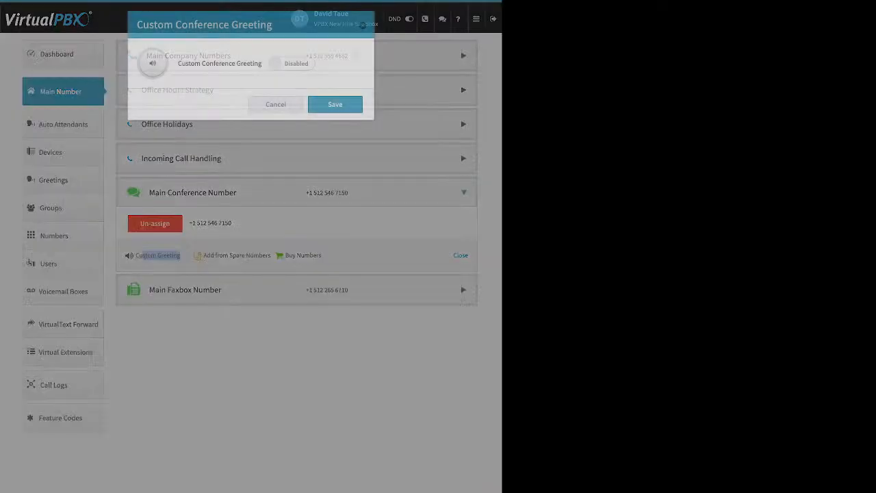
- Enable the custom conference greeting to inspect its message field, disable it again and cancel without saving
{"action": "left_click", "coordinate": [292, 63]}
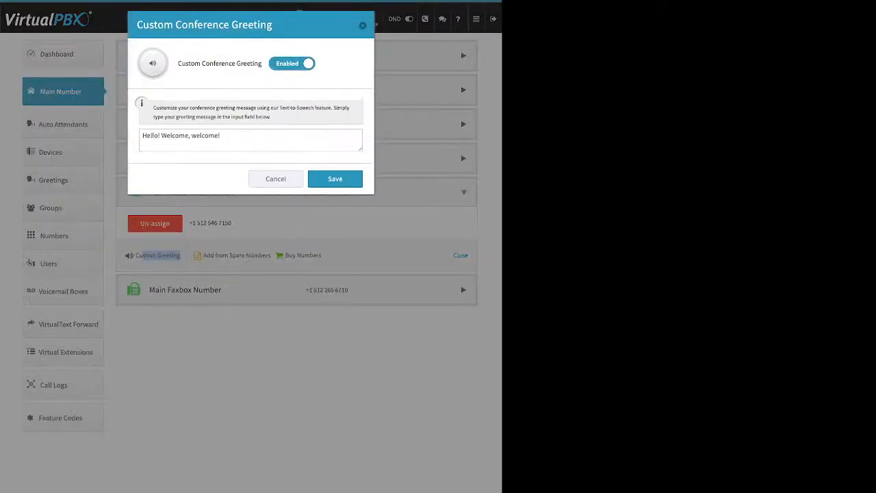
{"action": "left_click", "coordinate": [142, 135]}
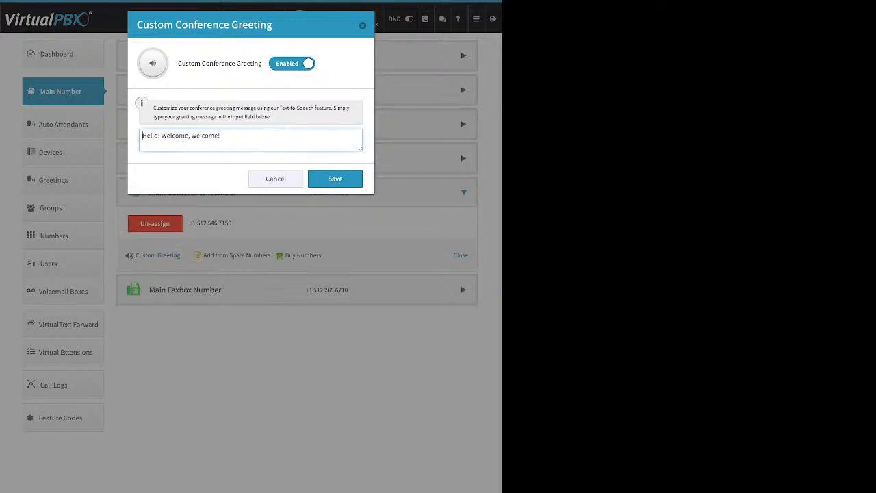
{"action": "left_click", "coordinate": [292, 63]}
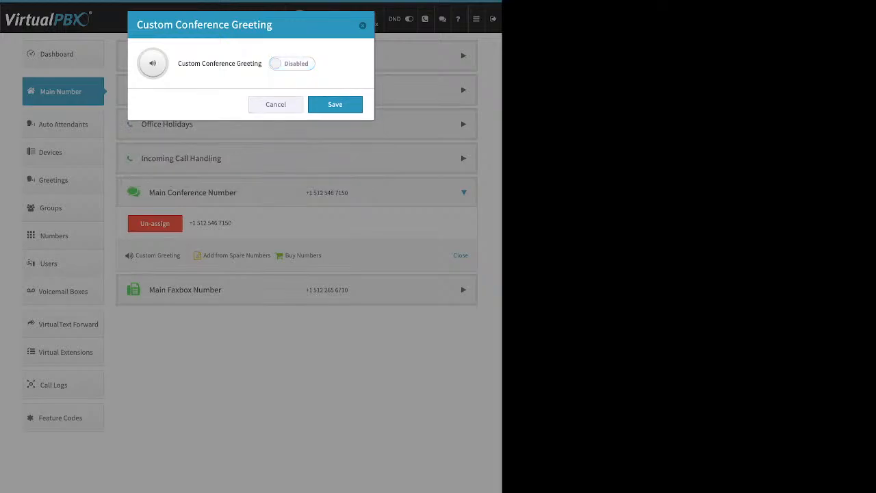
{"action": "left_click", "coordinate": [276, 105]}
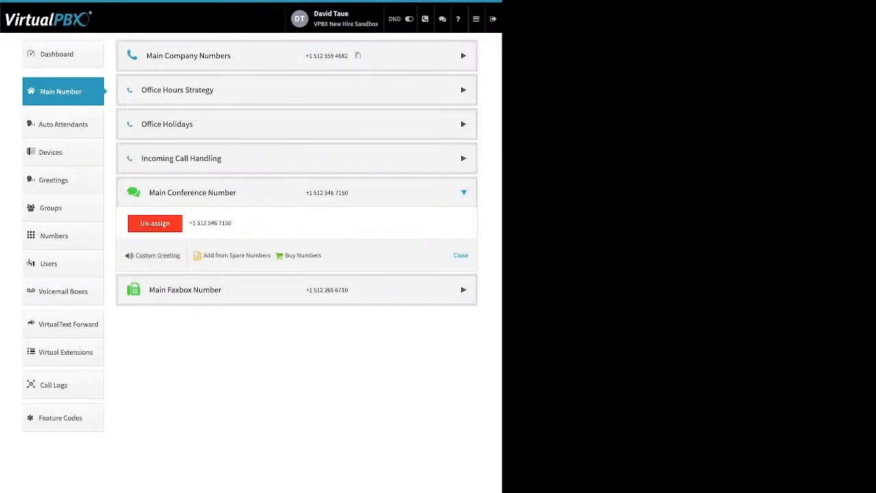
{"action": "left_click", "coordinate": [464, 192]}
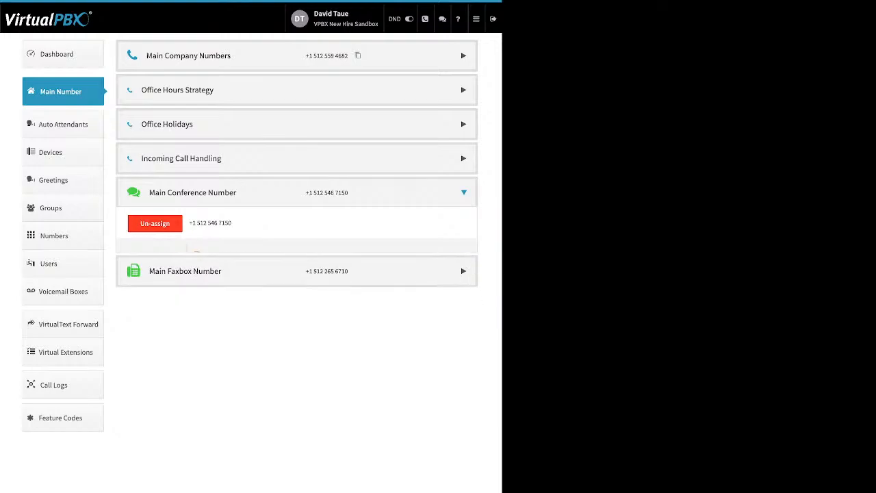
- Expand the Main Faxbox Number section and open the main faxbox for editing
{"action": "left_click", "coordinate": [463, 226]}
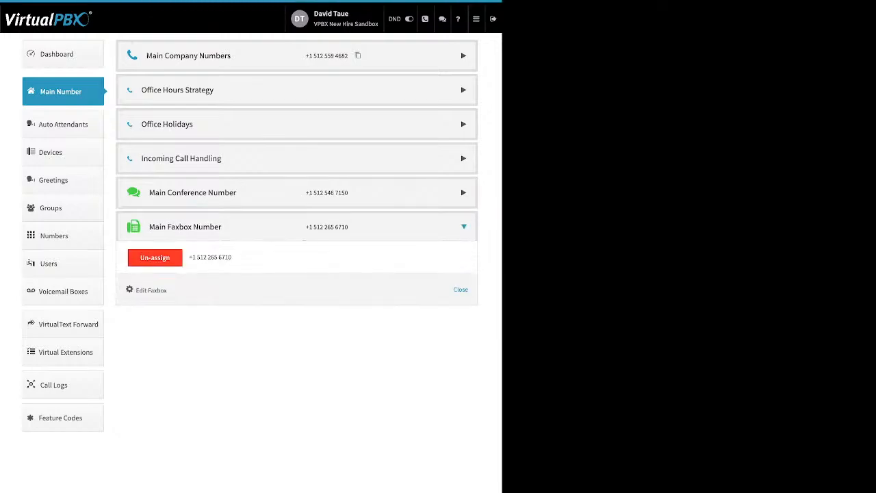
{"action": "left_click", "coordinate": [463, 227]}
{"action": "left_click", "coordinate": [464, 227]}
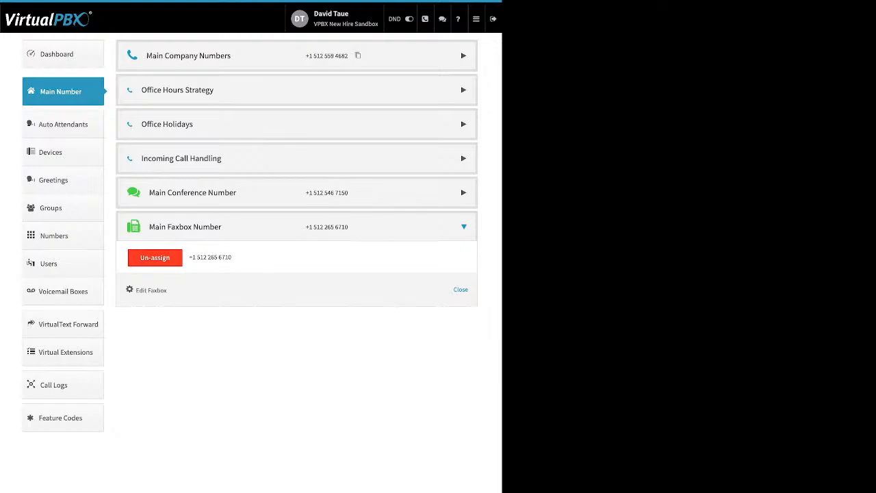
{"action": "left_click_drag", "start_coordinate": [167, 290], "coordinate": [135, 291]}
{"action": "left_click", "coordinate": [152, 290]}
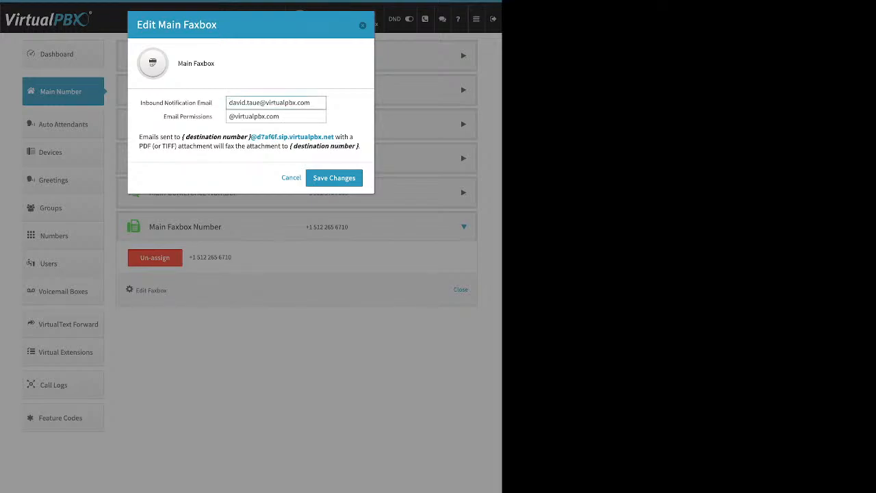
- Examine the main faxbox's Inbound Notification Email, Email Permissions and email-to-fax address, and close its settings
{"action": "left_click_drag", "start_coordinate": [213, 103], "coordinate": [140, 103]}
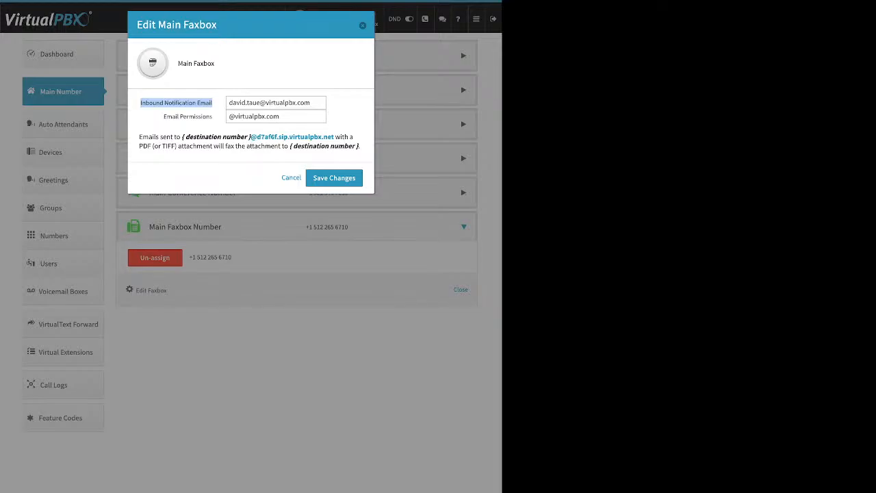
{"action": "left_click", "coordinate": [177, 103]}
{"action": "left_click_drag", "start_coordinate": [163, 117], "coordinate": [212, 117]}
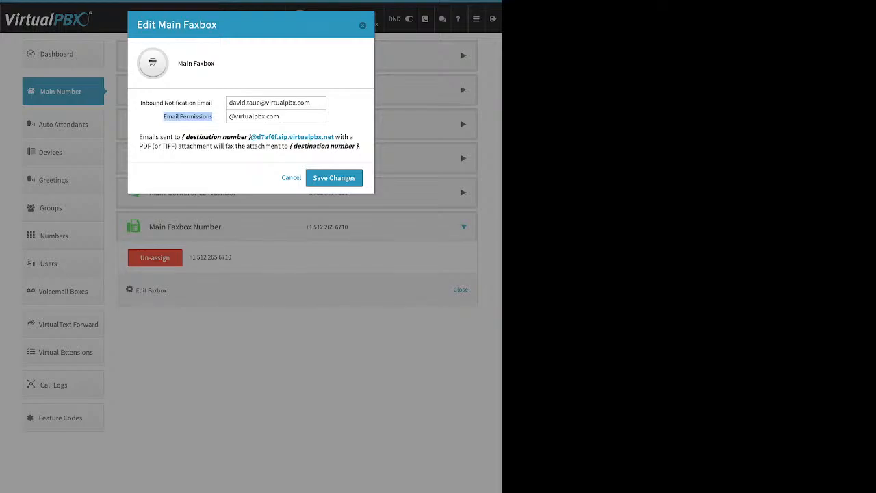
{"action": "left_click_drag", "start_coordinate": [334, 137], "coordinate": [251, 137]}
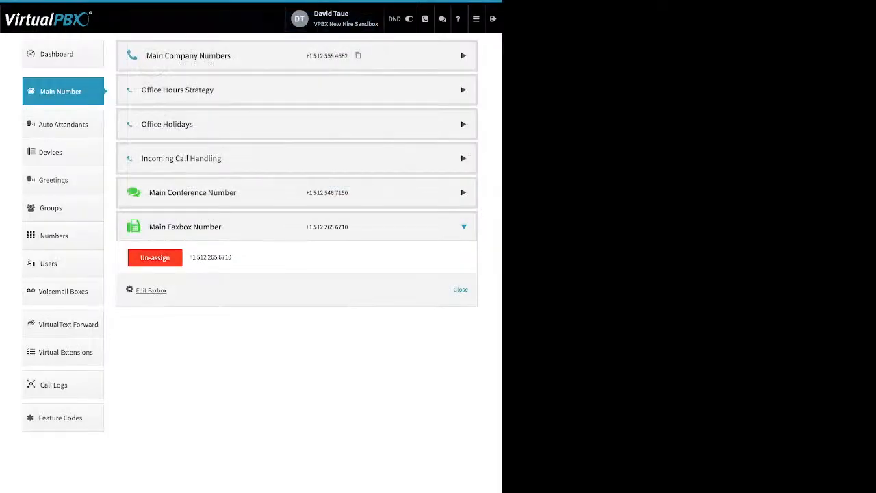
{"action": "left_click", "coordinate": [362, 25]}
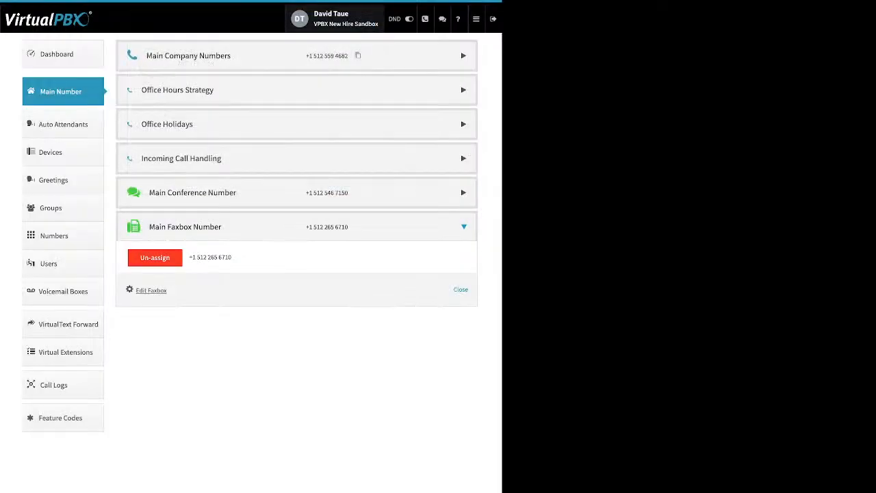
- Examine the Auto Attendants list and the name and extension fields for creating an attendant, without creating one
{"action": "left_click", "coordinate": [63, 124]}
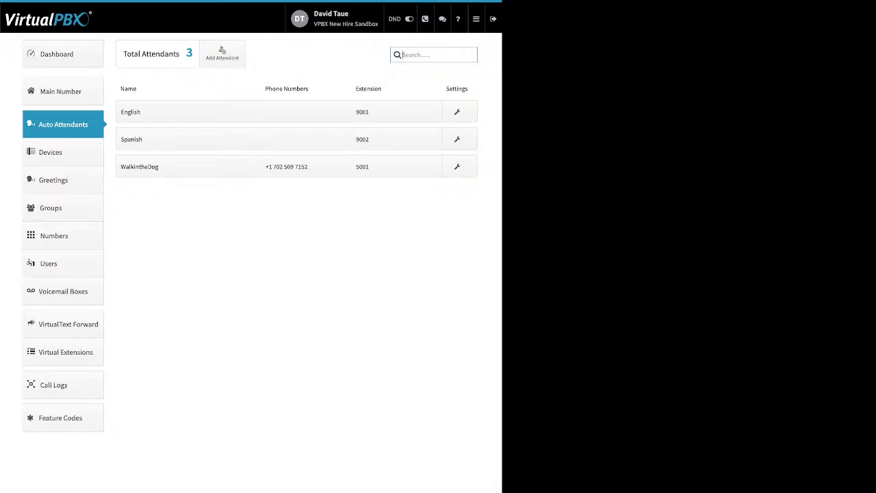
{"action": "left_click", "coordinate": [222, 54]}
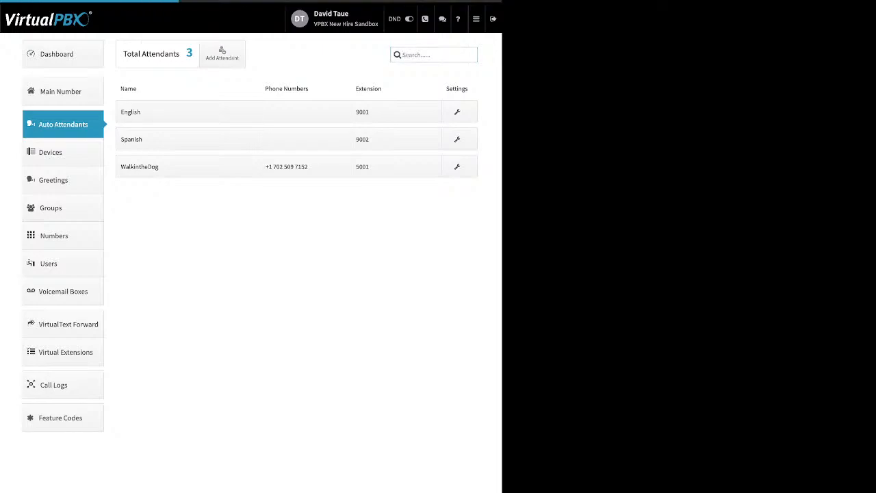
{"action": "left_click_drag", "start_coordinate": [121, 53], "coordinate": [170, 52]}
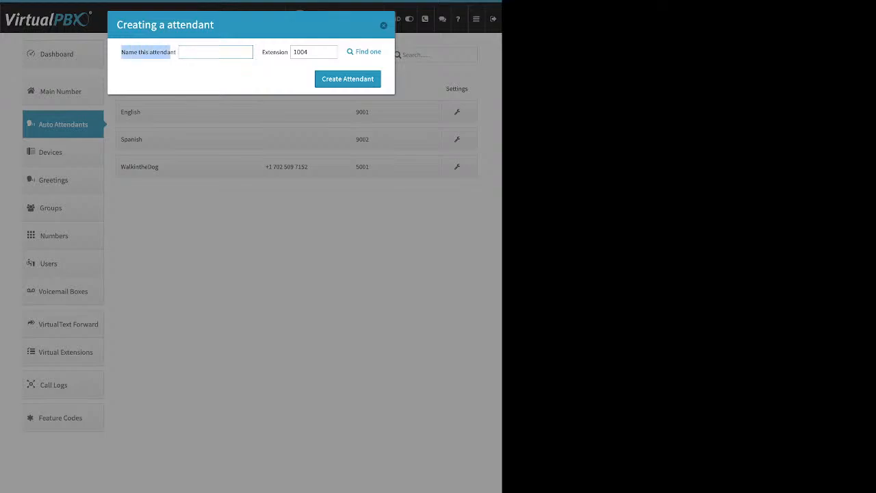
{"action": "left_click_drag", "start_coordinate": [262, 52], "coordinate": [279, 52]}
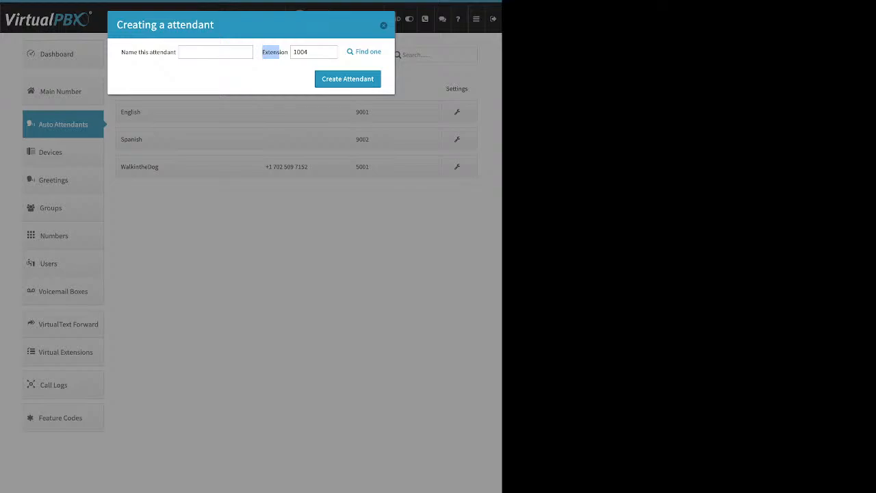
{"action": "key", "text": "Escape"}
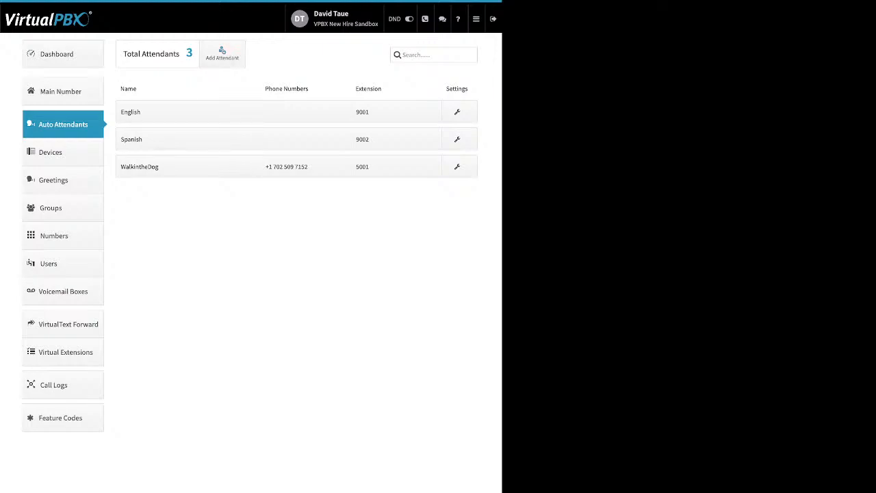
- Make the WalkintheDog attendant available in the main menu to show the option, and switch it back without saving
{"action": "left_click", "coordinate": [162, 166]}
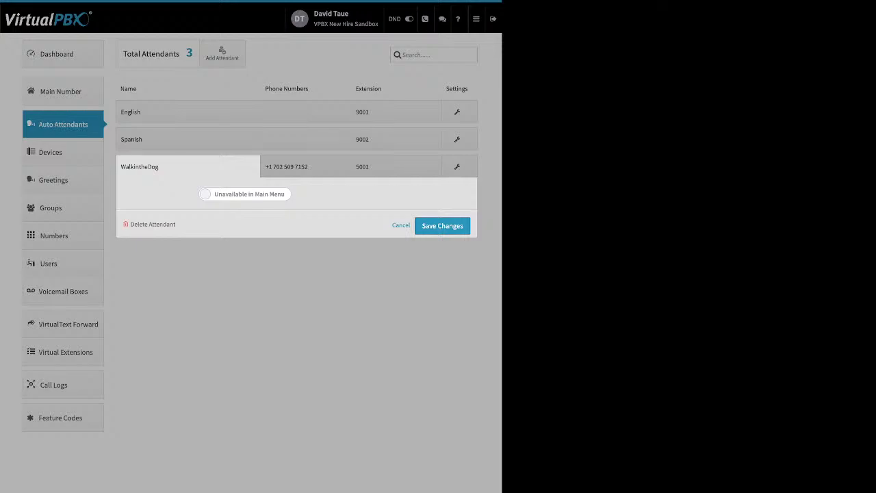
{"action": "left_click", "coordinate": [245, 195]}
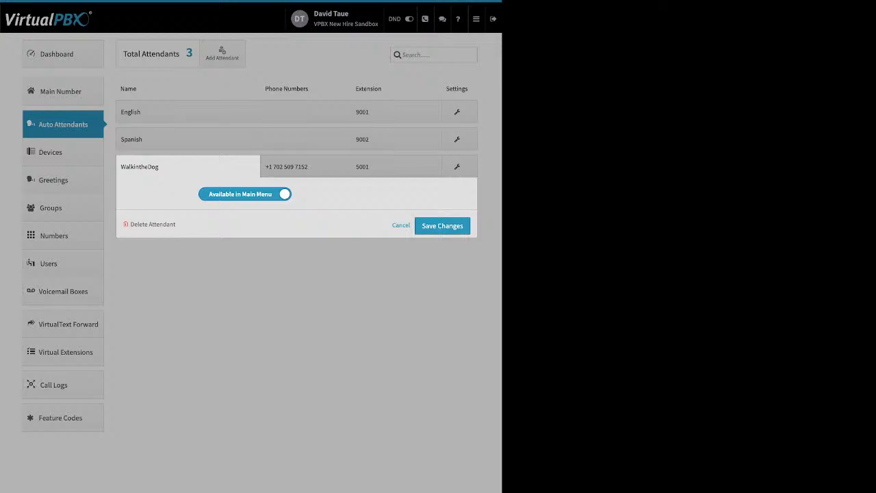
{"action": "left_click_drag", "start_coordinate": [176, 224], "coordinate": [149, 224]}
{"action": "left_click", "coordinate": [205, 218]}
{"action": "left_click", "coordinate": [246, 194]}
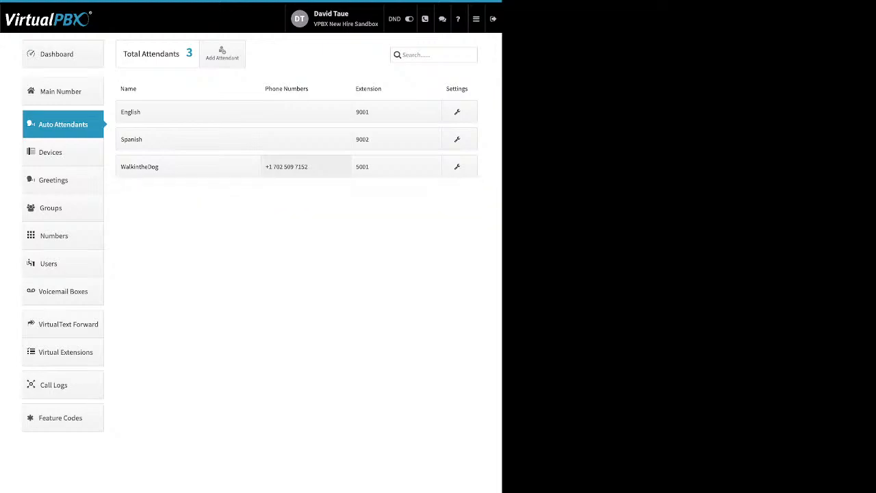
- Examine the WalkintheDog attendant's phone number options for un-assigning, adding spare or buying numbers, and its per-number settings
{"action": "left_click", "coordinate": [305, 167]}
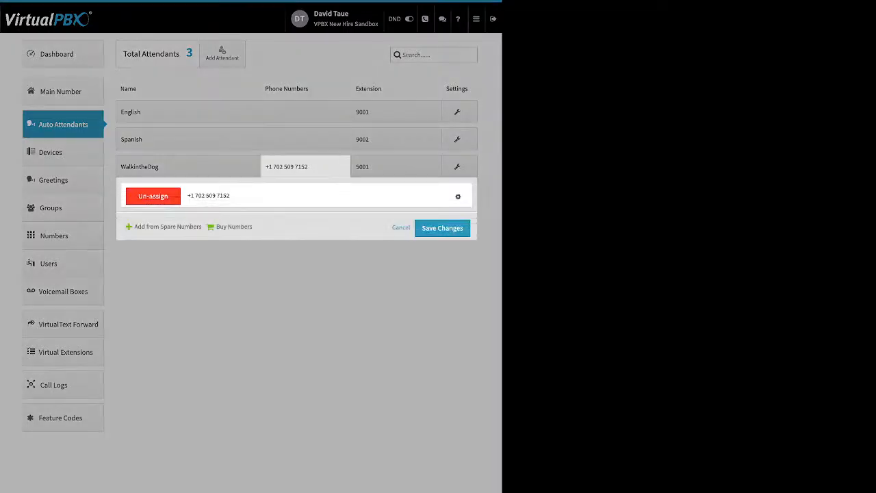
{"action": "left_click_drag", "start_coordinate": [134, 227], "coordinate": [252, 227]}
{"action": "left_click", "coordinate": [458, 197]}
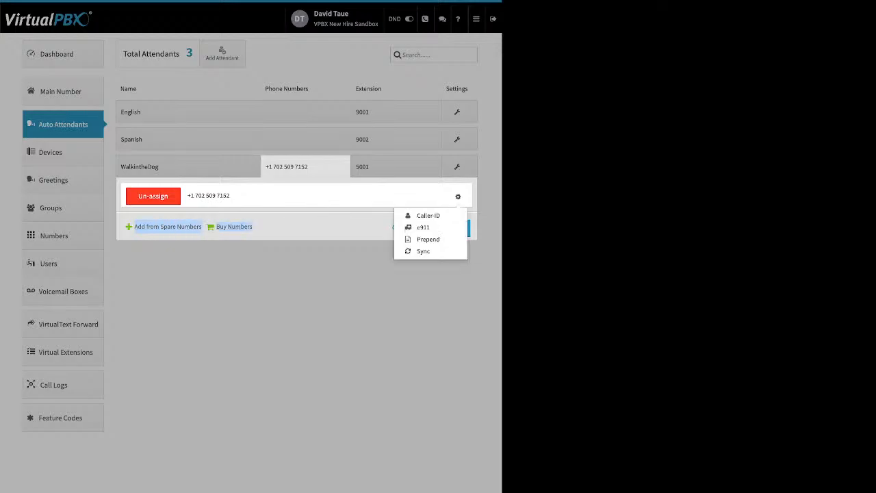
- Add an extra extension row numbered 1008 to the WalkintheDog attendant and remove it again without saving
{"action": "left_click", "coordinate": [396, 166]}
{"action": "left_click", "coordinate": [395, 167]}
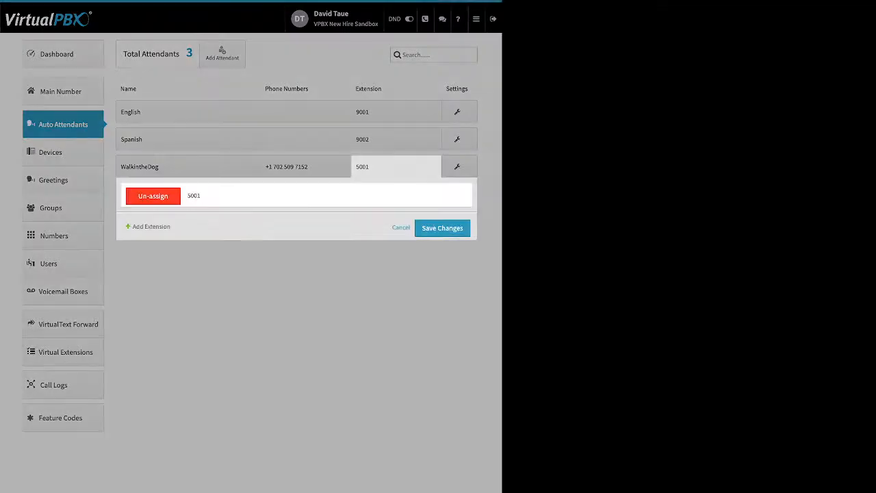
{"action": "left_click_drag", "start_coordinate": [171, 227], "coordinate": [132, 226]}
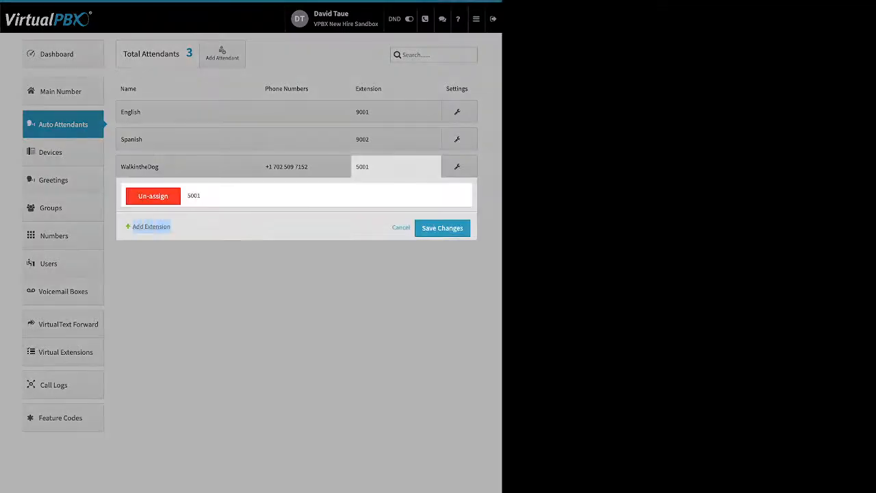
{"action": "left_click", "coordinate": [137, 227]}
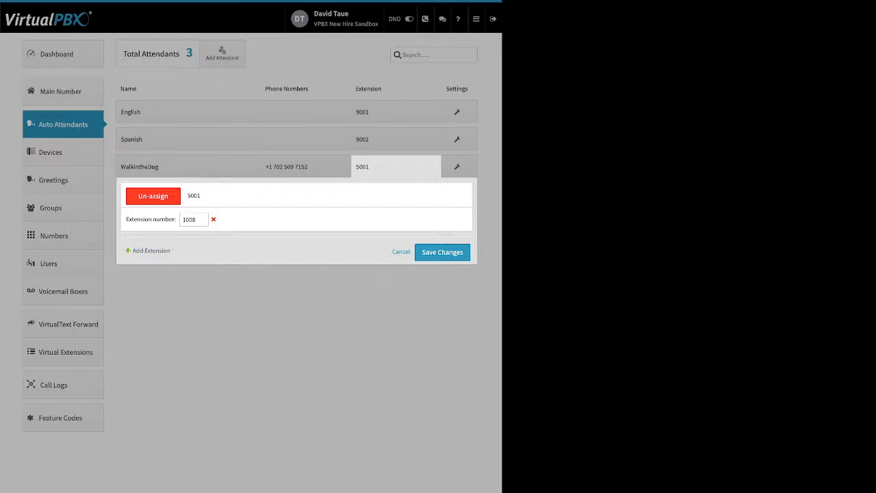
{"action": "left_click", "coordinate": [213, 219]}
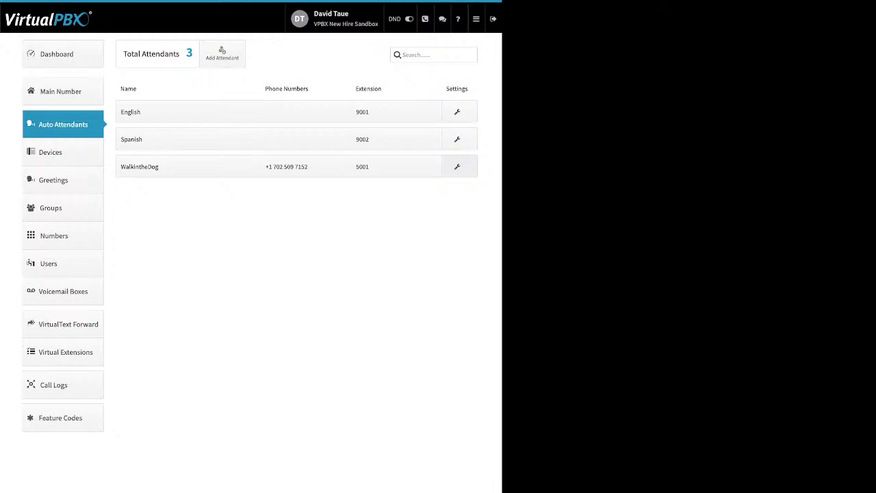
- Review the WalkintheDog attendant's incoming call handling for Open Hours, After Hours and Holidays, and save its call strategy
{"action": "left_click", "coordinate": [458, 166]}
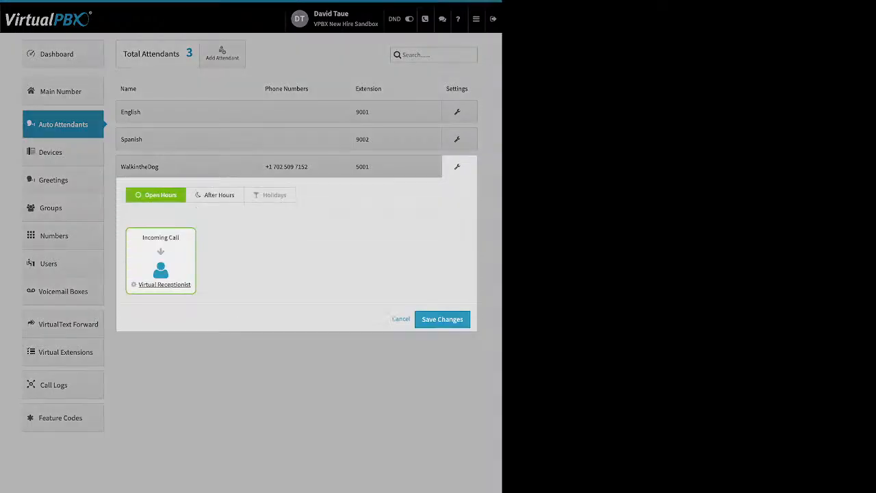
{"action": "left_click", "coordinate": [215, 195]}
{"action": "left_click", "coordinate": [269, 195]}
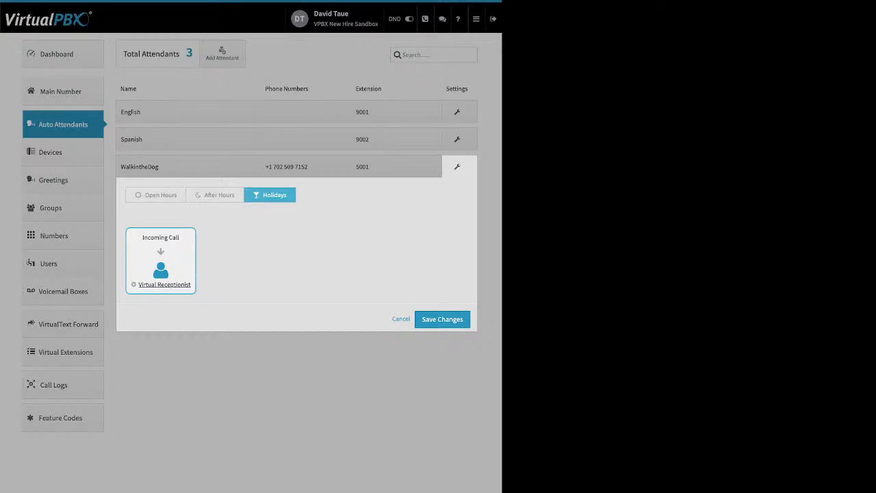
{"action": "left_click", "coordinate": [157, 195]}
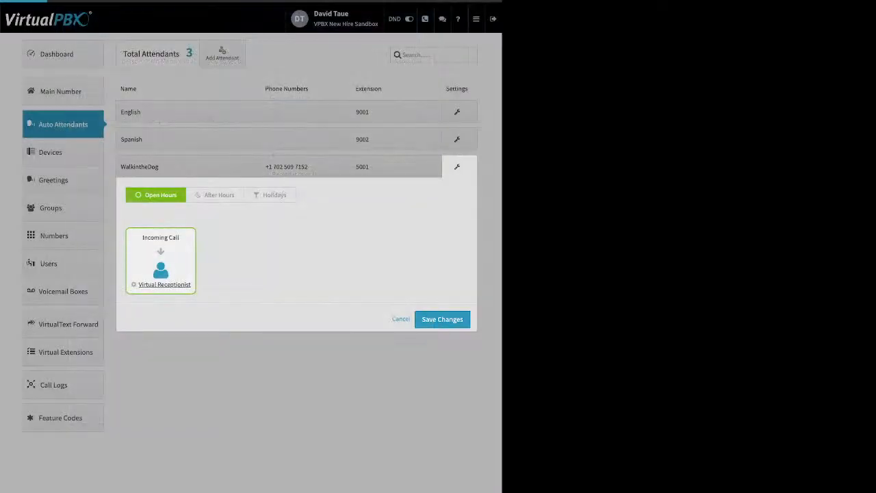
{"action": "left_click", "coordinate": [442, 319]}
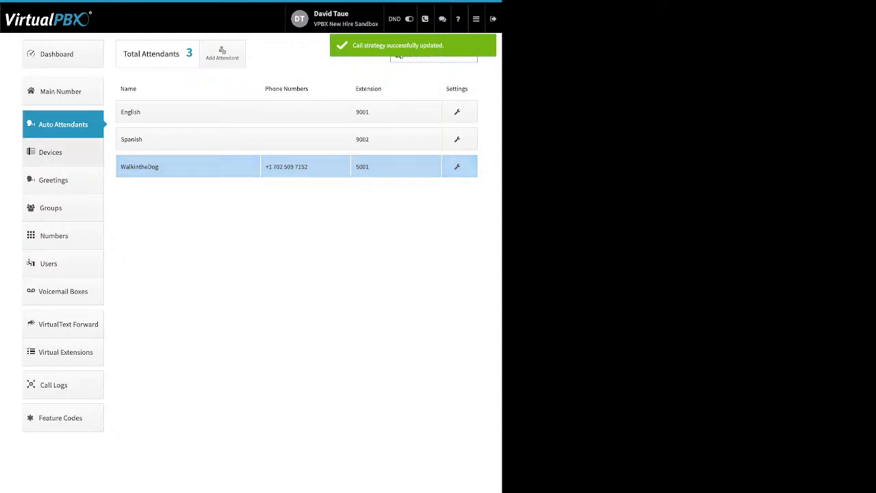
- Go to the Devices list and examine the fields for adding a Soft Phone, closing the form without creating a device
{"action": "left_click", "coordinate": [62, 152]}
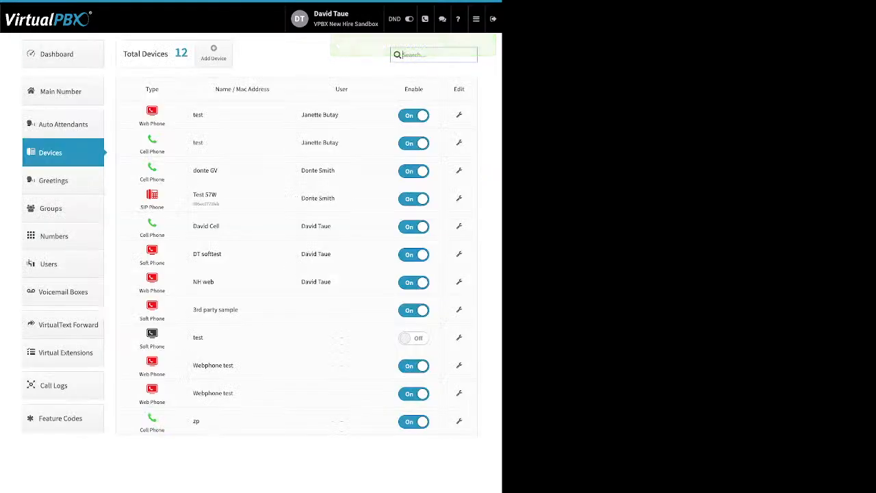
{"action": "left_click", "coordinate": [214, 53]}
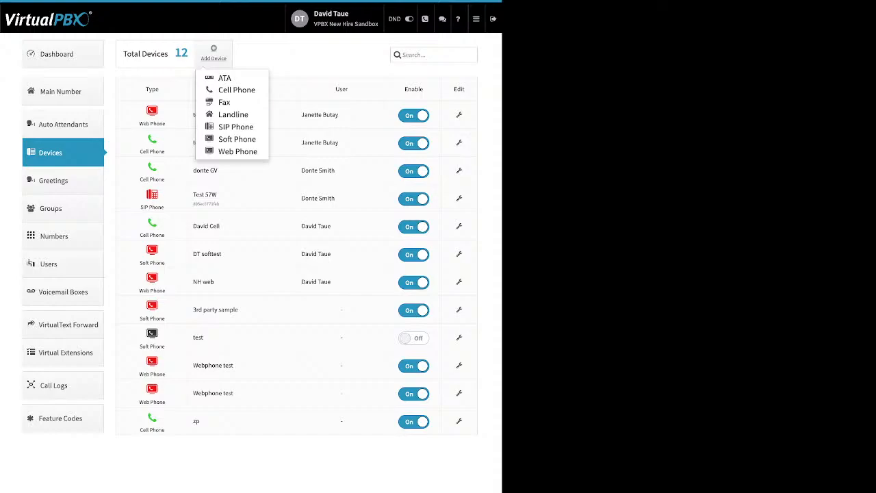
{"action": "key", "text": "Down"}
{"action": "key", "text": "Down"}
{"action": "key", "text": "Down"}
{"action": "key", "text": "Down"}
{"action": "key", "text": "Down"}
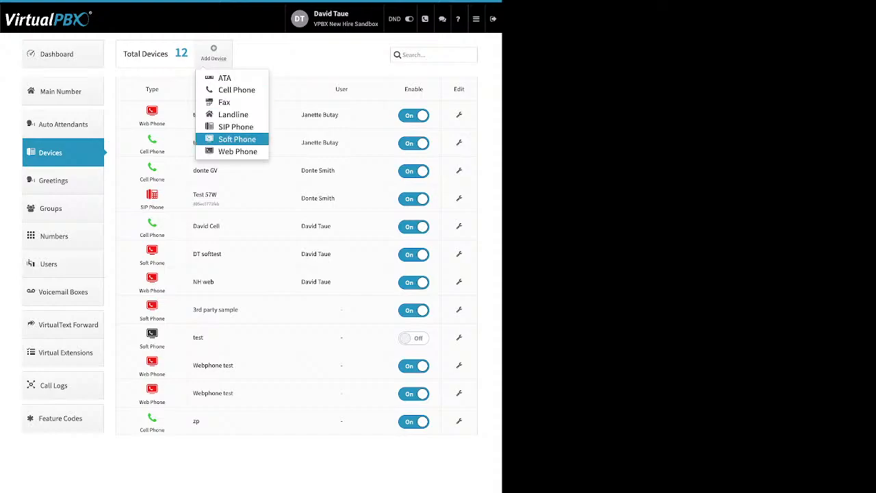
{"action": "key", "text": "Return"}
{"action": "key", "text": "Return"}
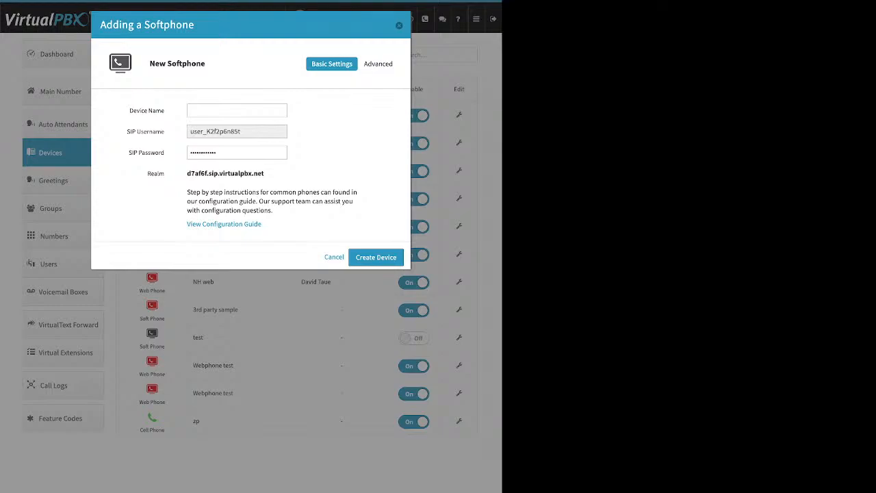
{"action": "left_click", "coordinate": [400, 26]}
- Examine the fields for adding a Web Phone and close the form without creating a device
{"action": "left_click", "coordinate": [214, 53]}
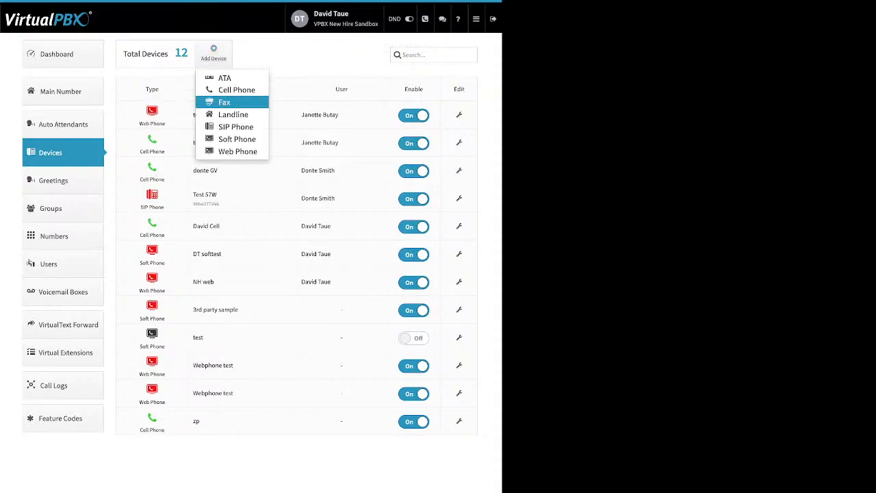
{"action": "left_click", "coordinate": [238, 151]}
{"action": "left_click", "coordinate": [250, 137]}
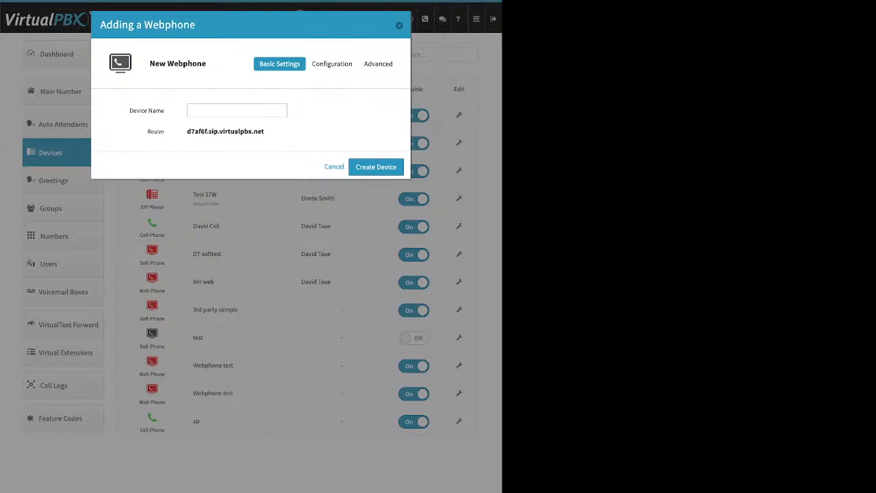
{"action": "left_click", "coordinate": [399, 25]}
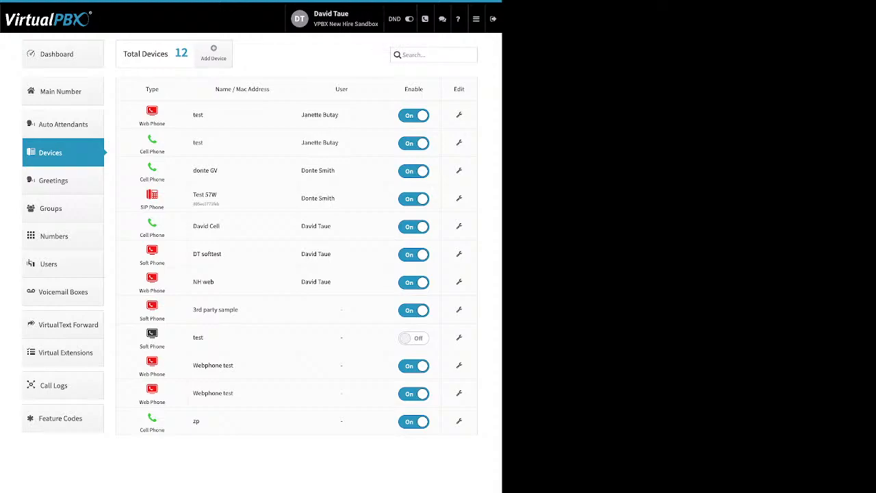
- Open the Audio Settings of SIP device Test 57W and place the G711a codec above G711u among the selected codecs
{"action": "left_click", "coordinate": [459, 198]}
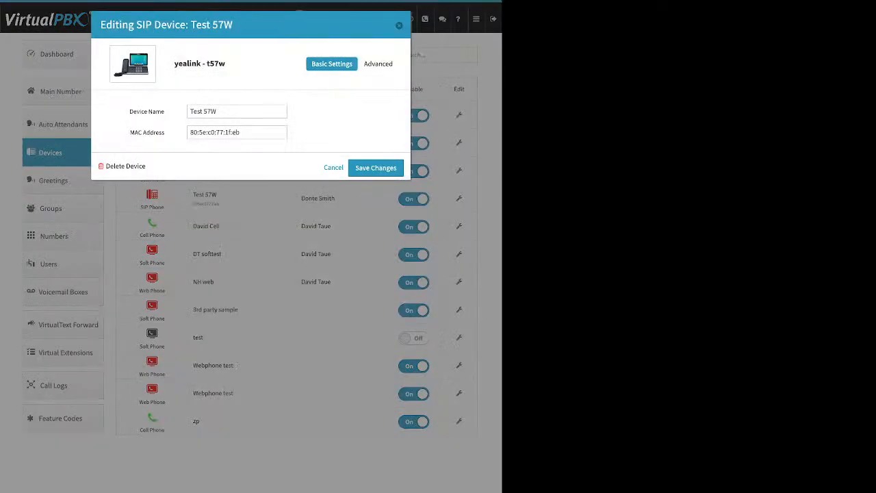
{"action": "left_click", "coordinate": [381, 64]}
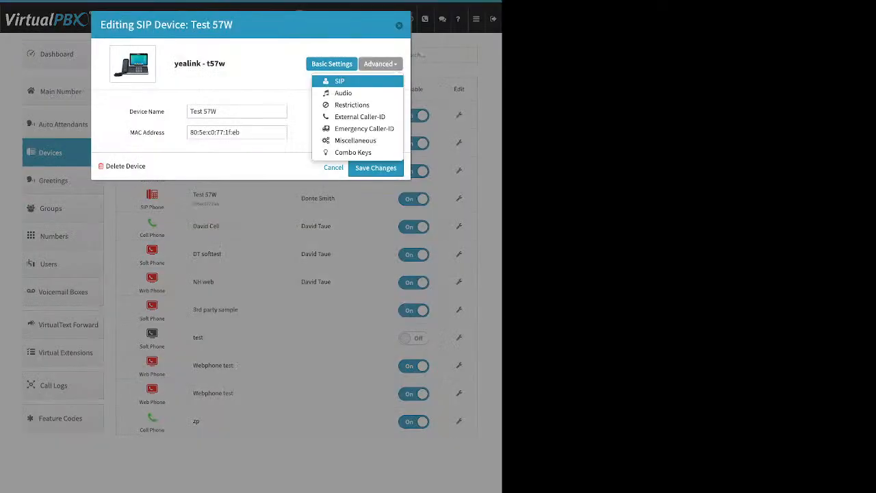
{"action": "left_click", "coordinate": [343, 93]}
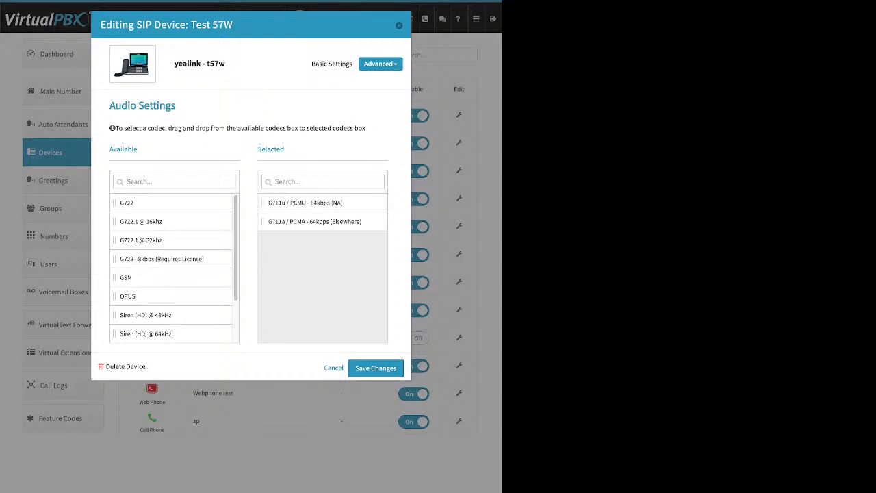
{"action": "left_click_drag", "start_coordinate": [285, 148], "coordinate": [257, 148]}
{"action": "left_click_drag", "start_coordinate": [314, 222], "coordinate": [305, 239]}
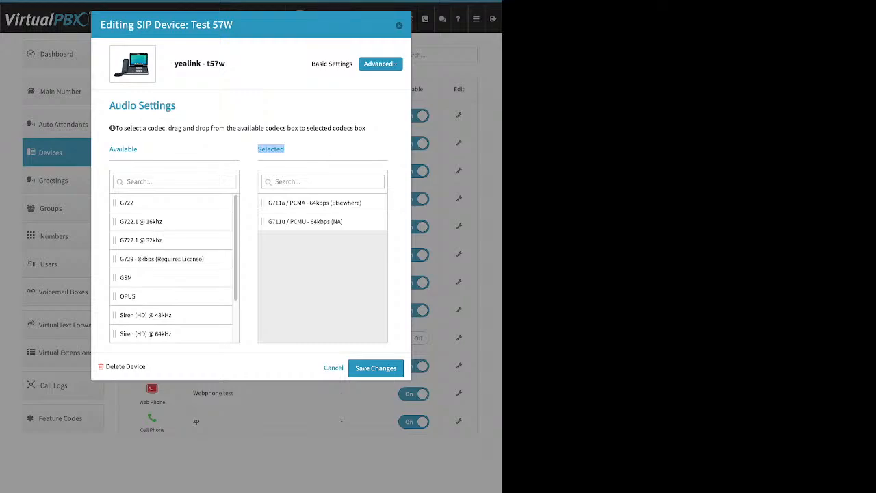
- Examine the External Caller-ID number choices of the Test 57W device
{"action": "left_click", "coordinate": [381, 65]}
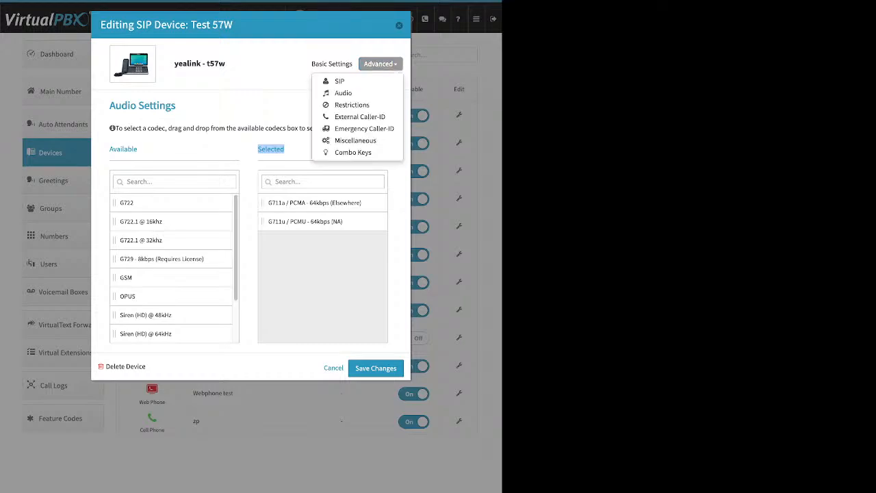
{"action": "left_click", "coordinate": [359, 116]}
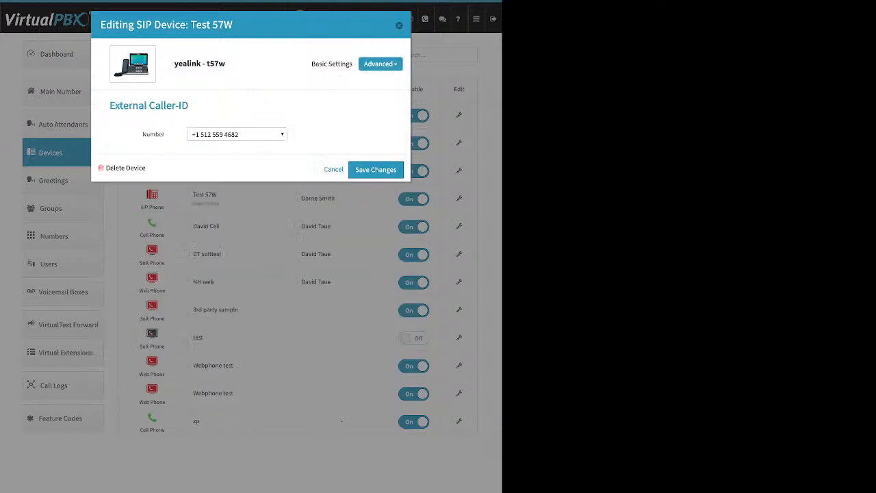
{"action": "left_click", "coordinate": [237, 135]}
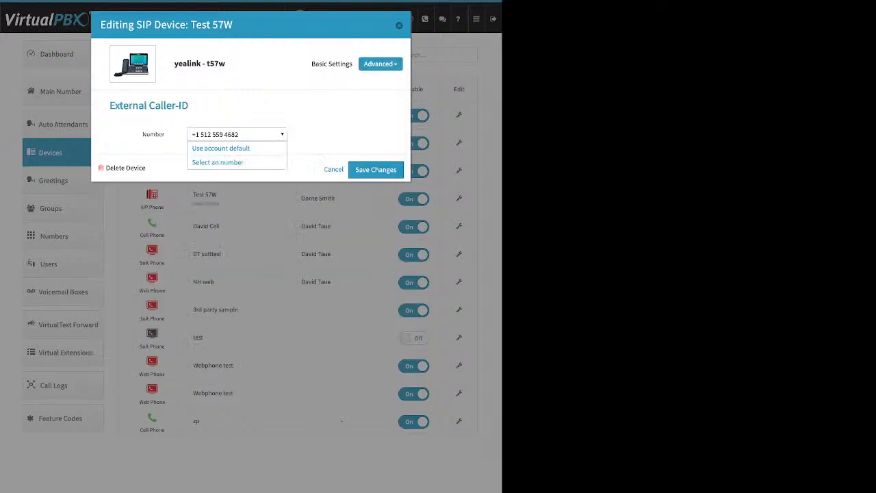
- Examine the Emergency Caller-ID number and address of the Test 57W device, and cancel its editing without saving
{"action": "left_click", "coordinate": [381, 64]}
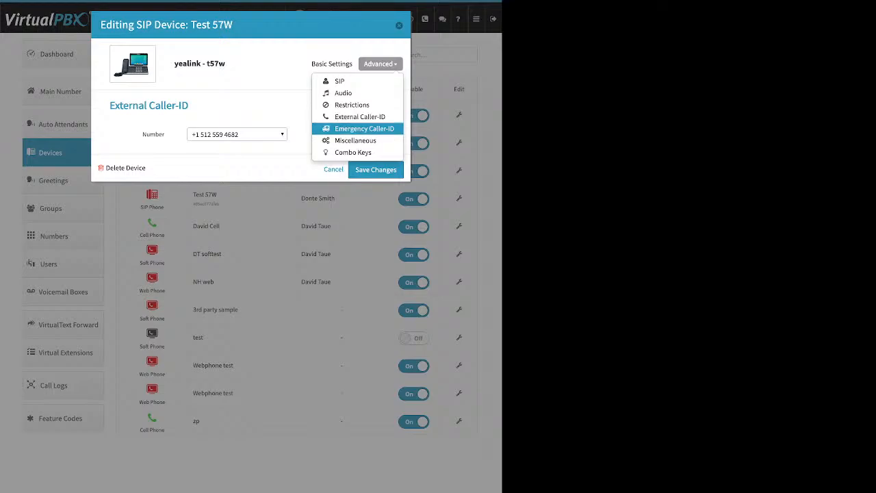
{"action": "left_click", "coordinate": [364, 129]}
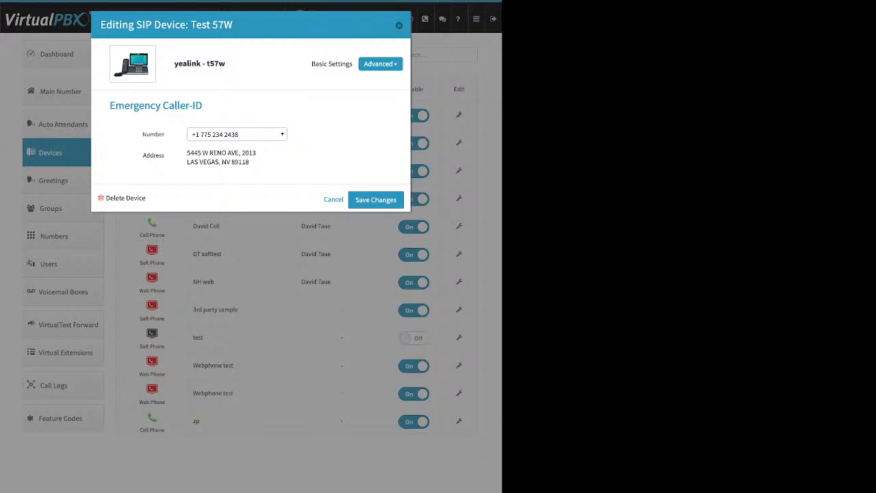
{"action": "left_click_drag", "start_coordinate": [257, 154], "coordinate": [187, 153]}
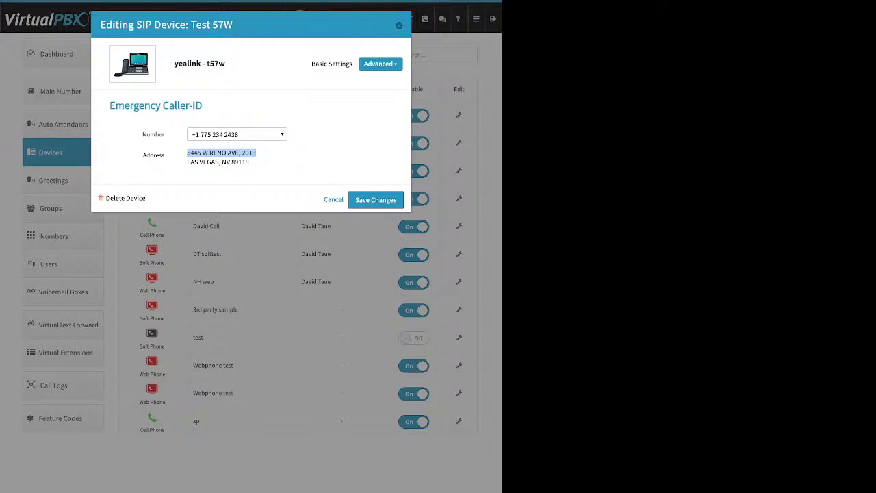
{"action": "left_click", "coordinate": [261, 156]}
{"action": "left_click", "coordinate": [334, 199]}
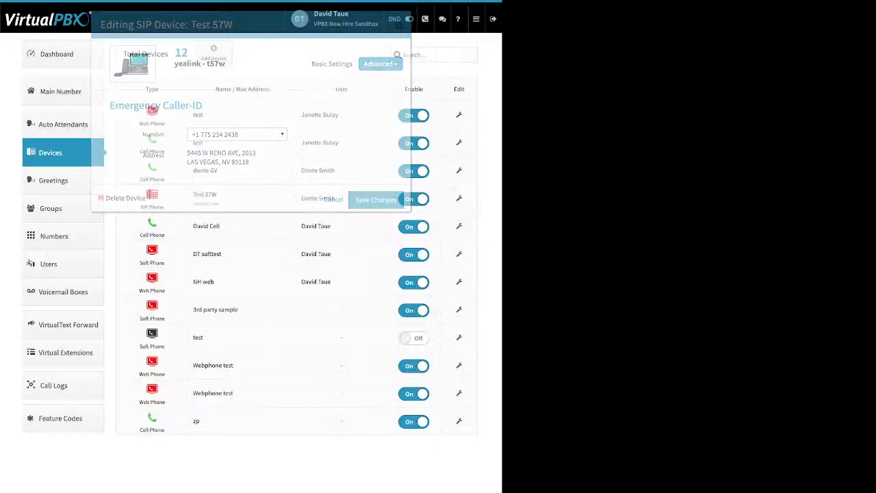
- Go to the Greetings list and examine the name and file fields for adding a greeting, without creating one
{"action": "left_click", "coordinate": [54, 181]}
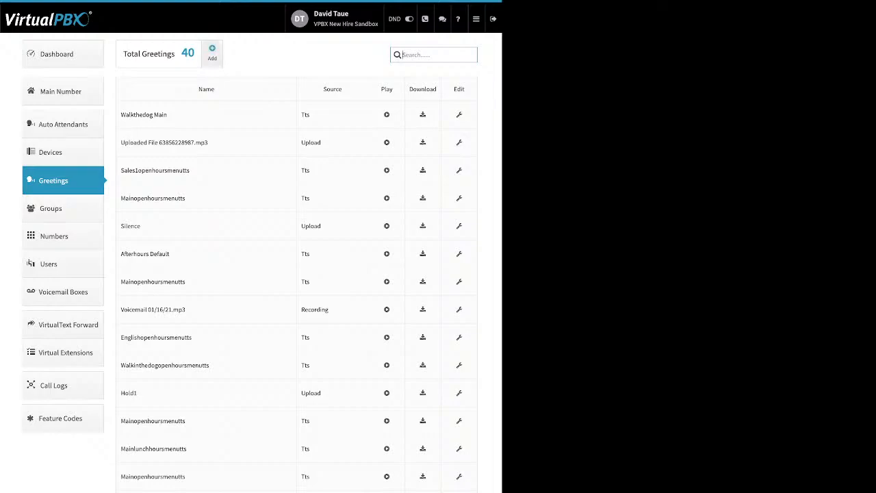
{"action": "left_click", "coordinate": [212, 53]}
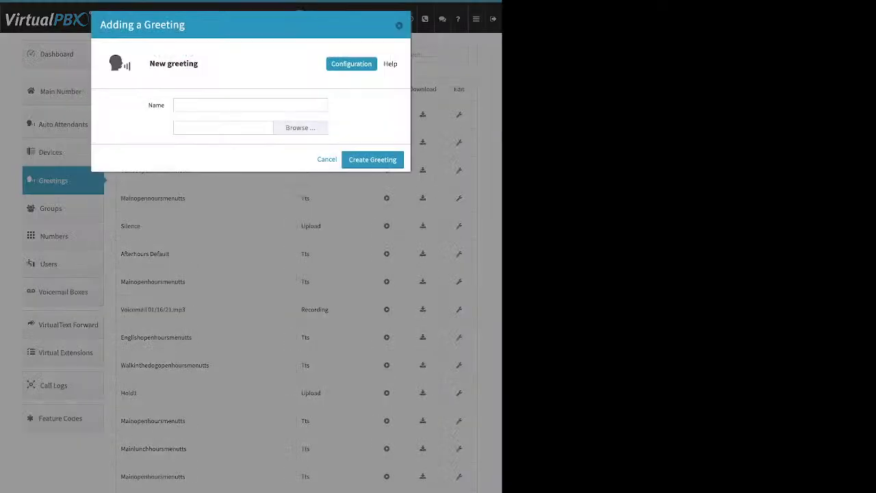
{"action": "double_click", "coordinate": [156, 106]}
{"action": "left_click", "coordinate": [399, 25]}
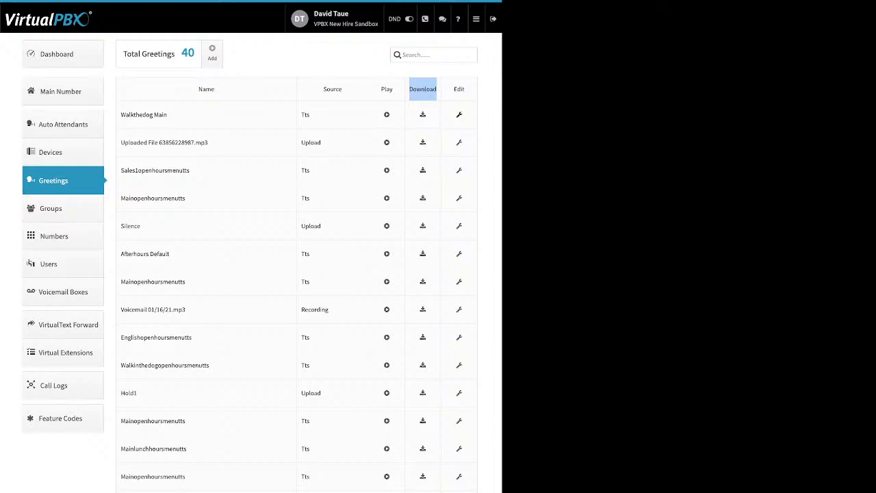
- Open the WalktheDog Main greeting for editing, examine its name field and delete option, and close it without saving
{"action": "left_click", "coordinate": [459, 115]}
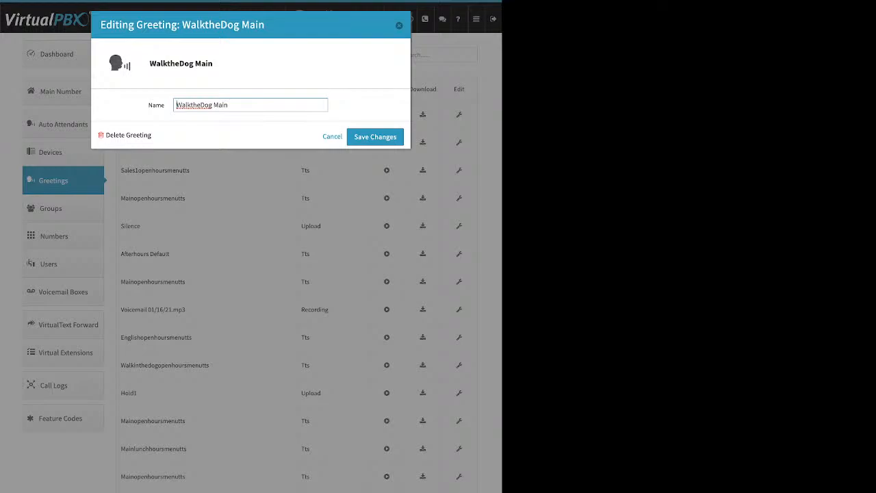
{"action": "left_click_drag", "start_coordinate": [148, 106], "coordinate": [165, 105]}
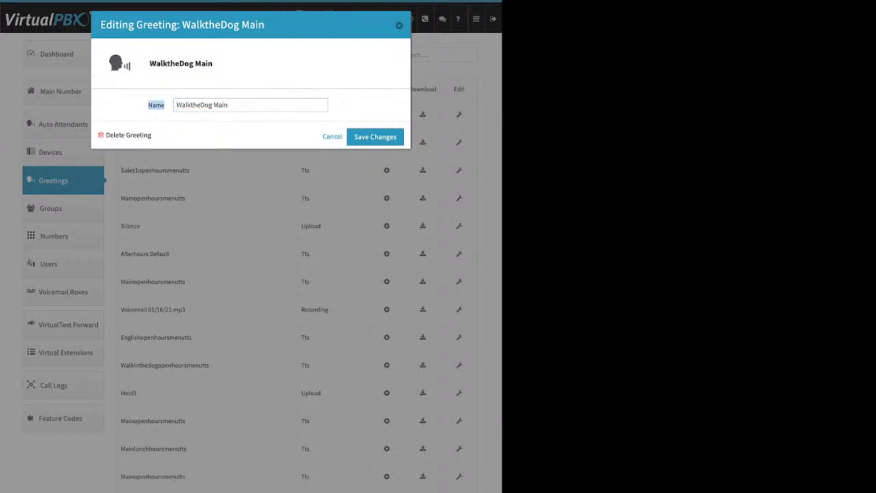
{"action": "left_click", "coordinate": [159, 107]}
{"action": "left_click_drag", "start_coordinate": [152, 136], "coordinate": [105, 136]}
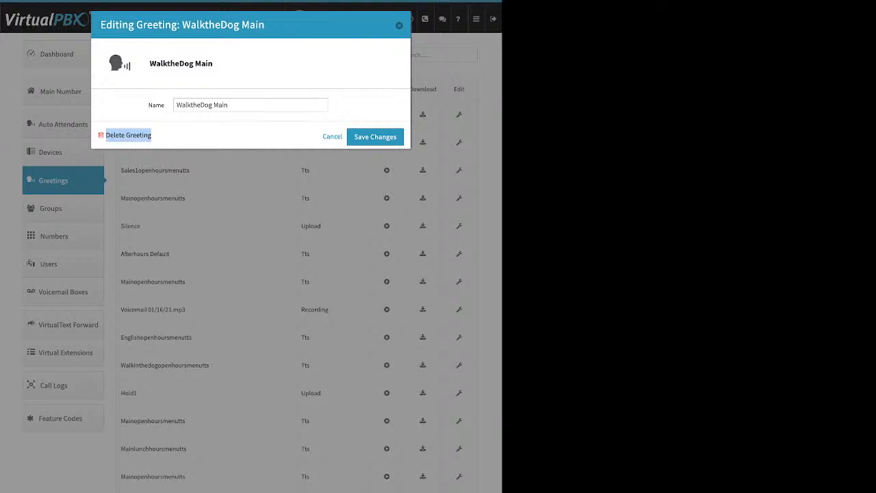
{"action": "left_click", "coordinate": [153, 136]}
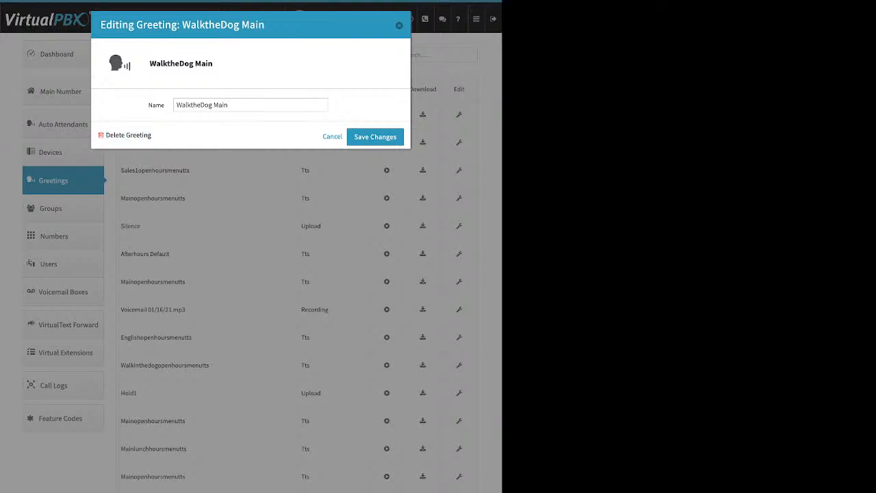
{"action": "left_click", "coordinate": [399, 25]}
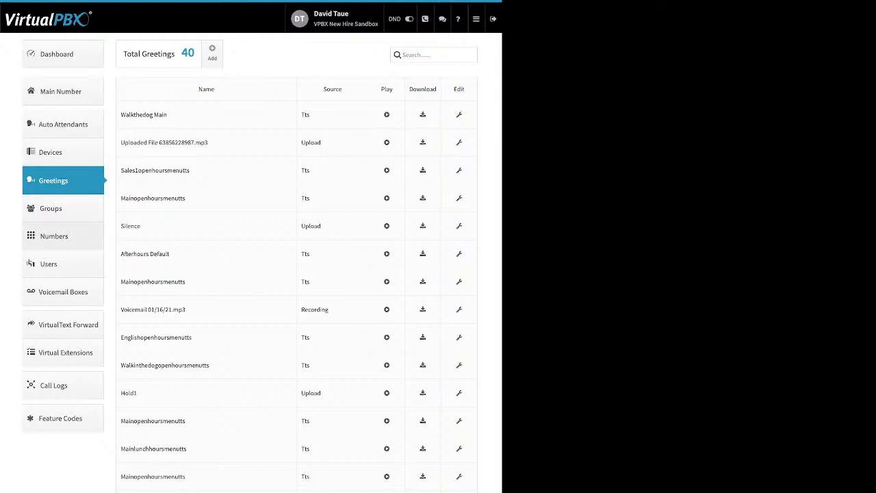
- Go to the Numbers in use and examine the actions offered for the number assigned to Support
{"action": "left_click", "coordinate": [54, 237]}
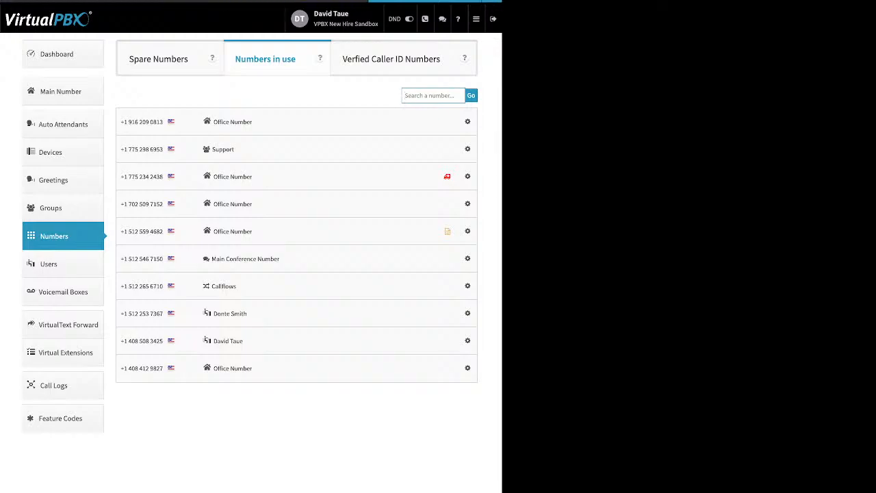
{"action": "left_click", "coordinate": [468, 149]}
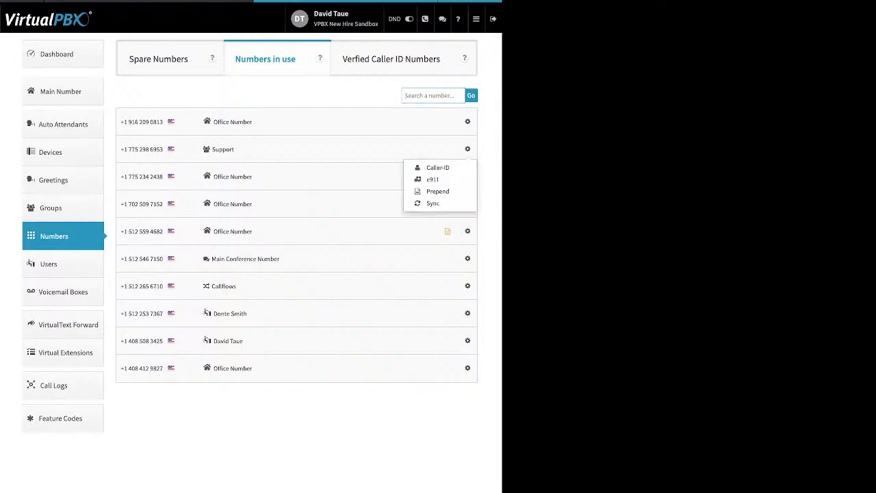
{"action": "left_click", "coordinate": [467, 148]}
- Delete the second, sixth and seventh numbers from the Spare Numbers list
{"action": "left_click", "coordinate": [159, 59]}
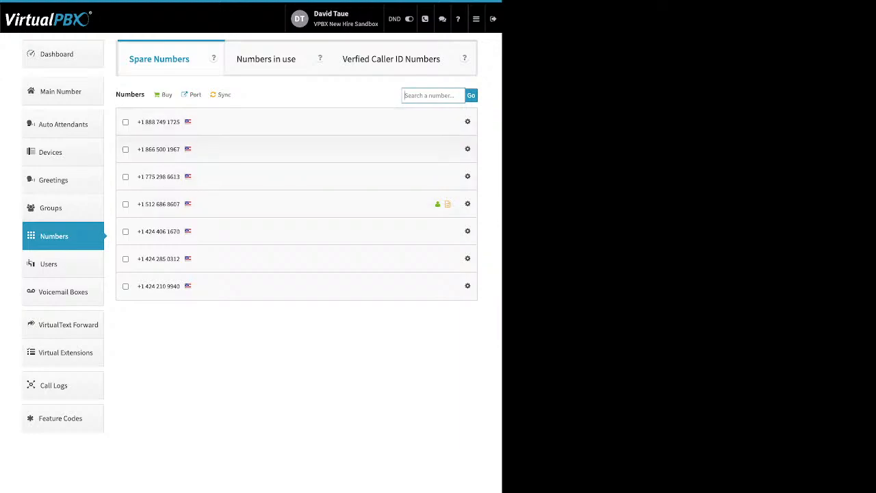
{"action": "left_click", "coordinate": [125, 149]}
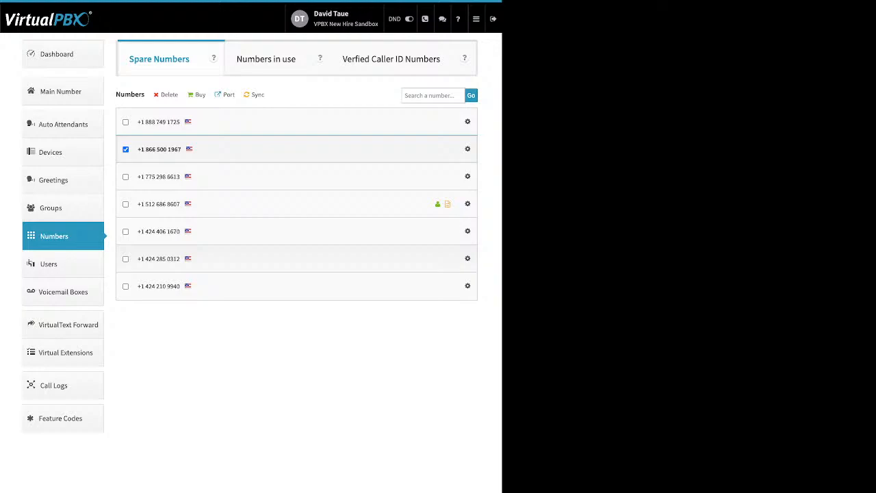
{"action": "left_click", "coordinate": [126, 259]}
{"action": "left_click", "coordinate": [126, 286]}
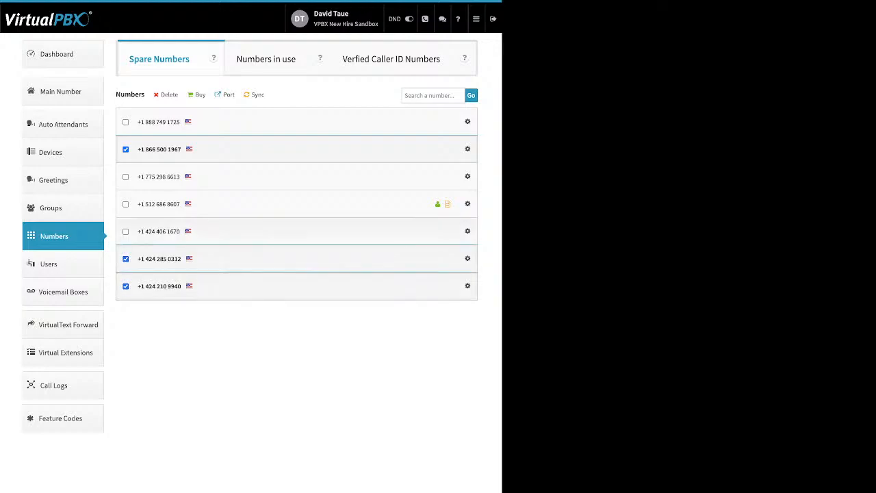
{"action": "right_click", "coordinate": [170, 95]}
{"action": "left_click", "coordinate": [170, 95]}
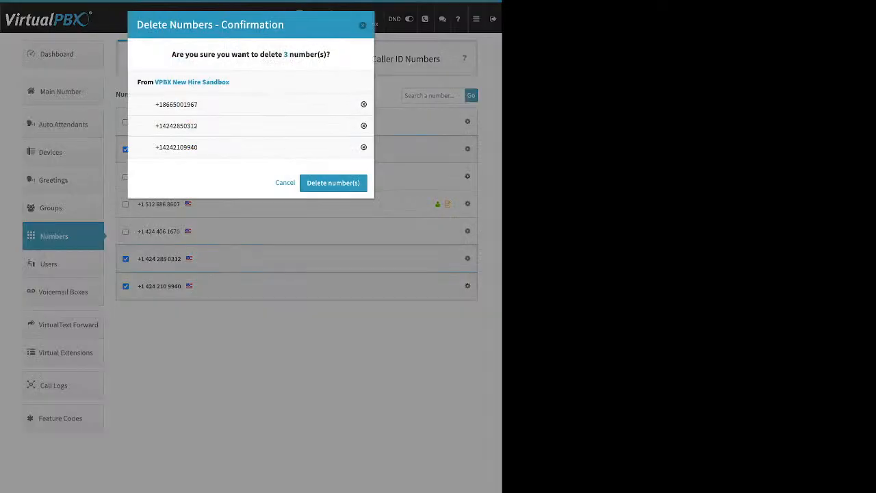
{"action": "left_click", "coordinate": [332, 183]}
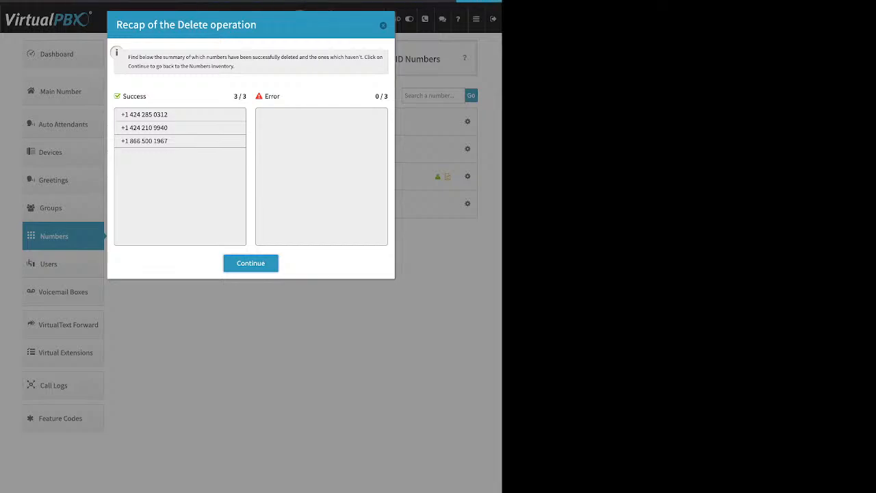
{"action": "left_click", "coordinate": [250, 264]}
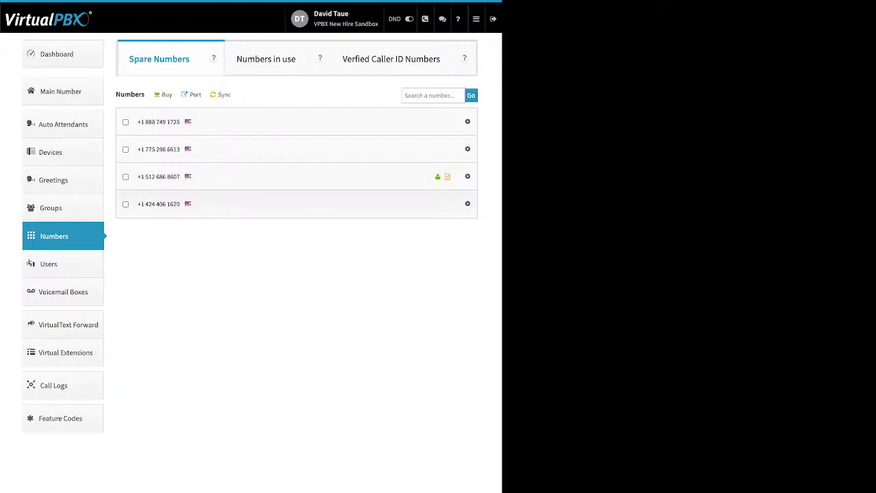
- Start a port request named test for U.S. Local Numbers, acknowledge the recent bill date, and close the request without submitting it
{"action": "left_click", "coordinate": [167, 95]}
{"action": "left_click", "coordinate": [191, 95]}
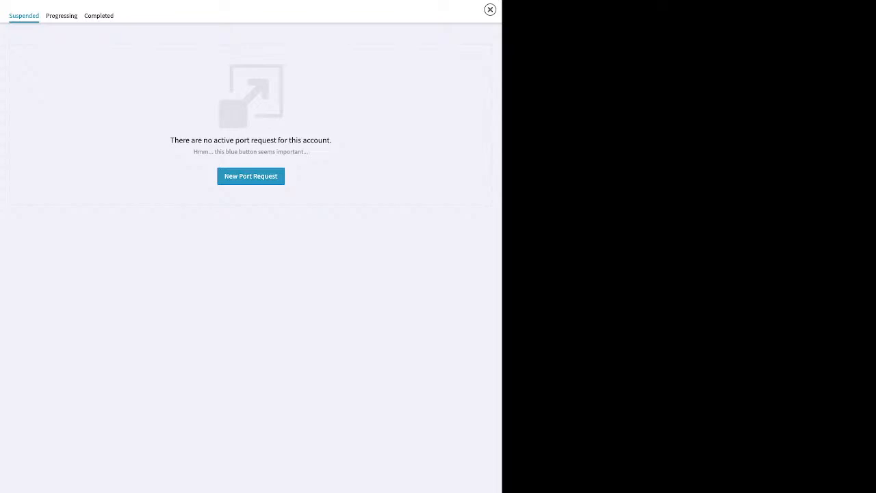
{"action": "left_click", "coordinate": [251, 177]}
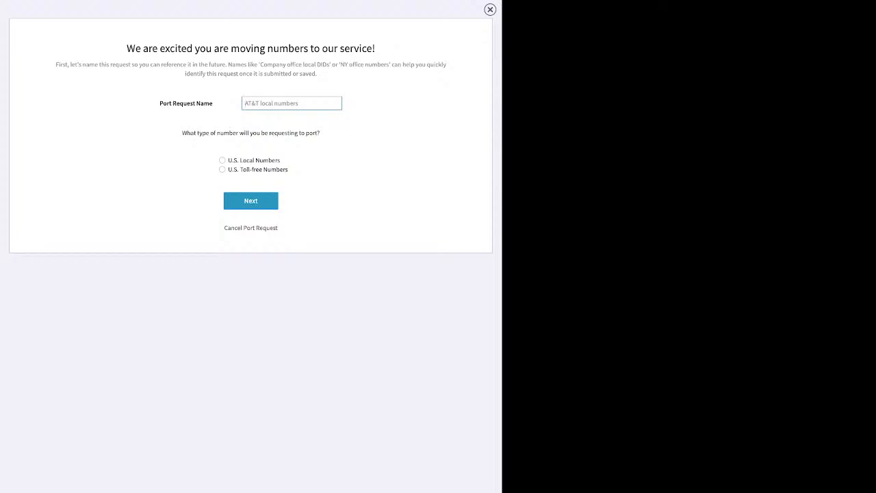
{"action": "type", "text": "tet"}
{"action": "type", "text": "test"}
{"action": "left_click", "coordinate": [222, 160]}
{"action": "left_click", "coordinate": [250, 201]}
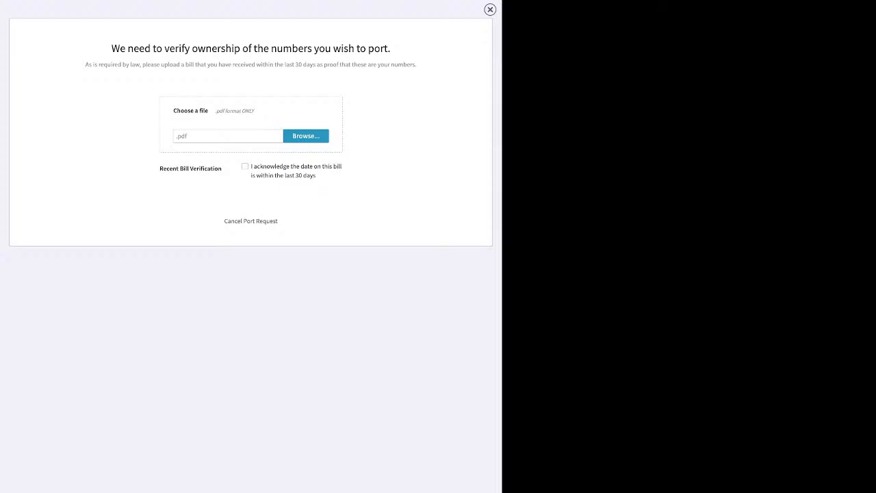
{"action": "left_click", "coordinate": [246, 166]}
{"action": "left_click", "coordinate": [490, 10]}
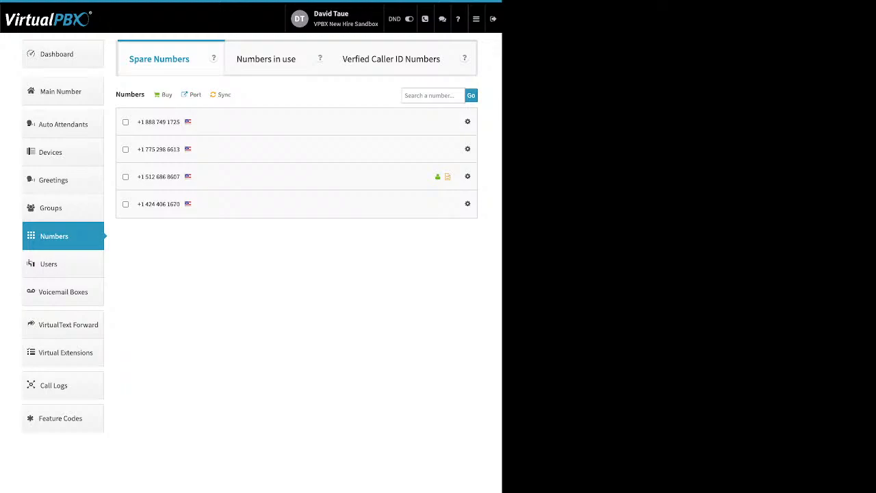
- Go to the Voicemail Boxes list and examine the name, voicemail number and PIN fields for adding a box, without creating one
{"action": "left_click", "coordinate": [63, 292]}
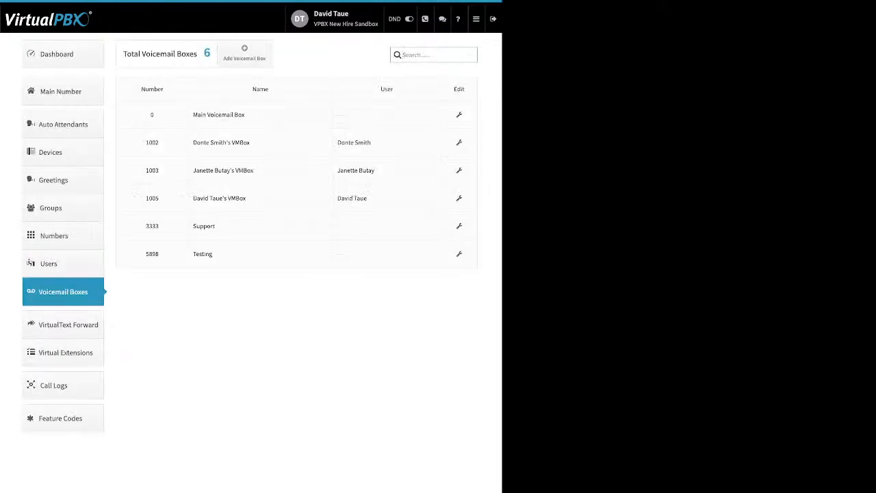
{"action": "left_click_drag", "start_coordinate": [394, 89], "coordinate": [380, 89]}
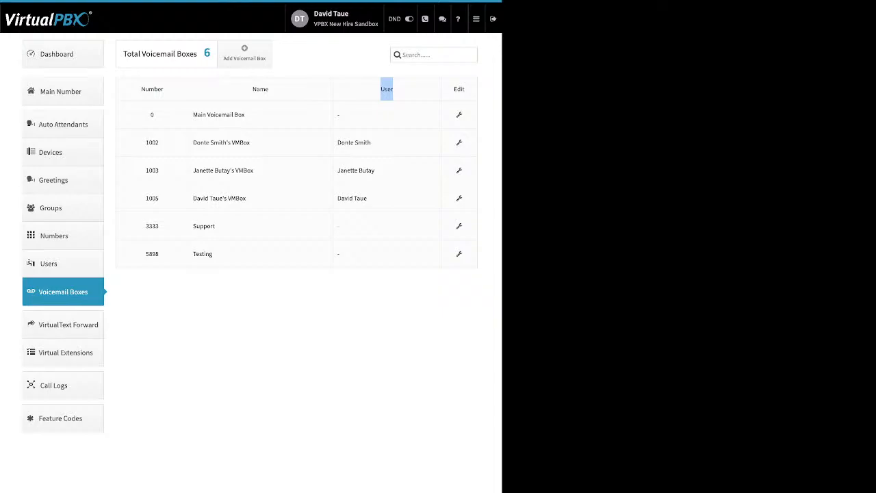
{"action": "left_click", "coordinate": [244, 53]}
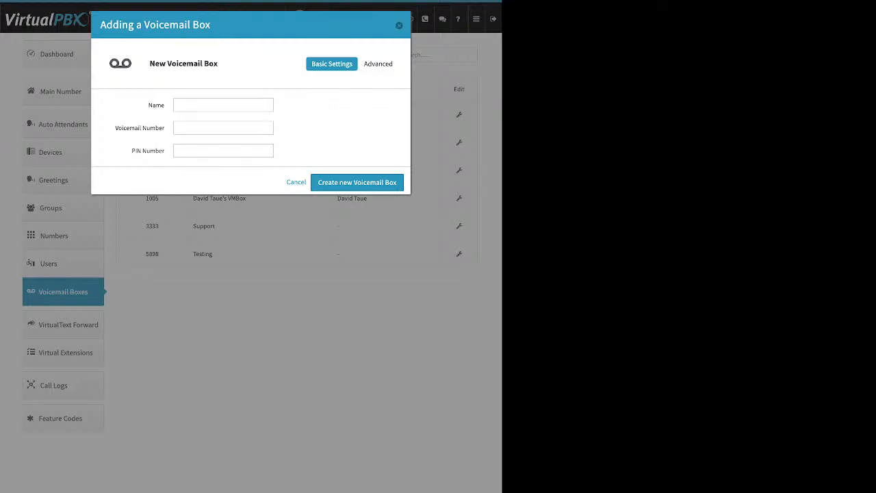
{"action": "double_click", "coordinate": [156, 105]}
{"action": "left_click_drag", "start_coordinate": [119, 129], "coordinate": [163, 151]}
{"action": "key", "text": "Escape"}
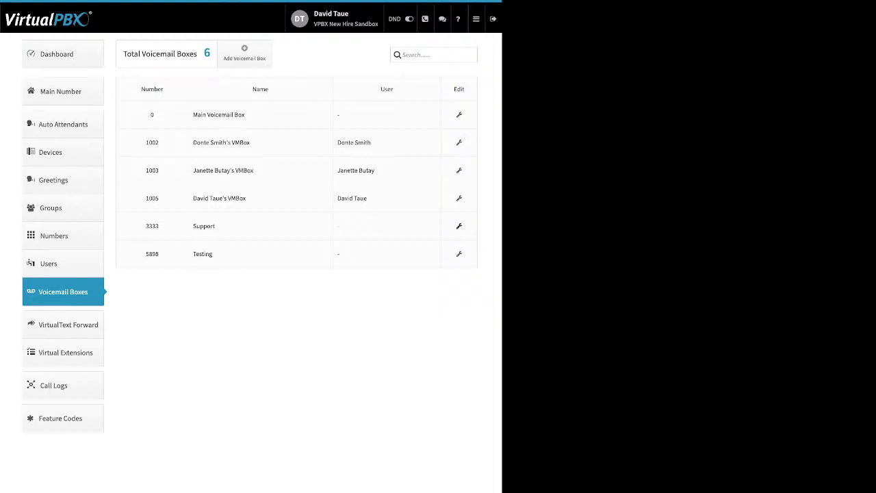
- Open the Support voicemail box for editing and examine its voicemail number and PIN fields
{"action": "left_click", "coordinate": [458, 226]}
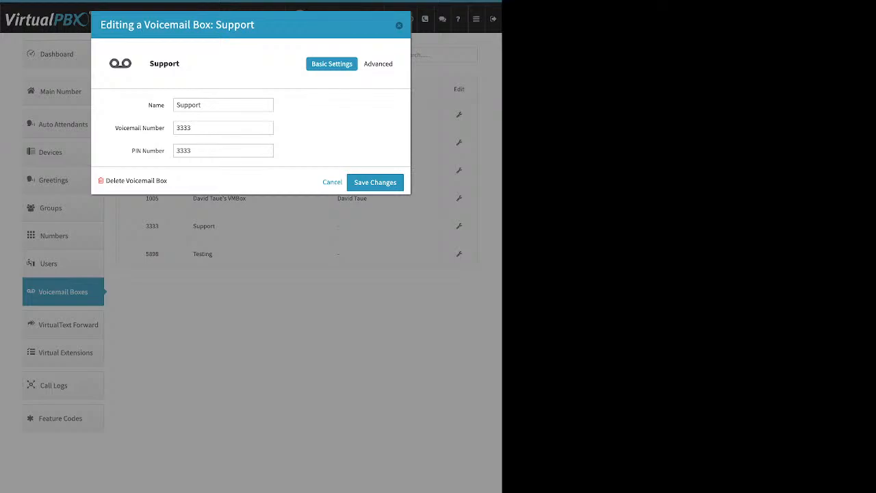
{"action": "left_click_drag", "start_coordinate": [115, 128], "coordinate": [164, 128]}
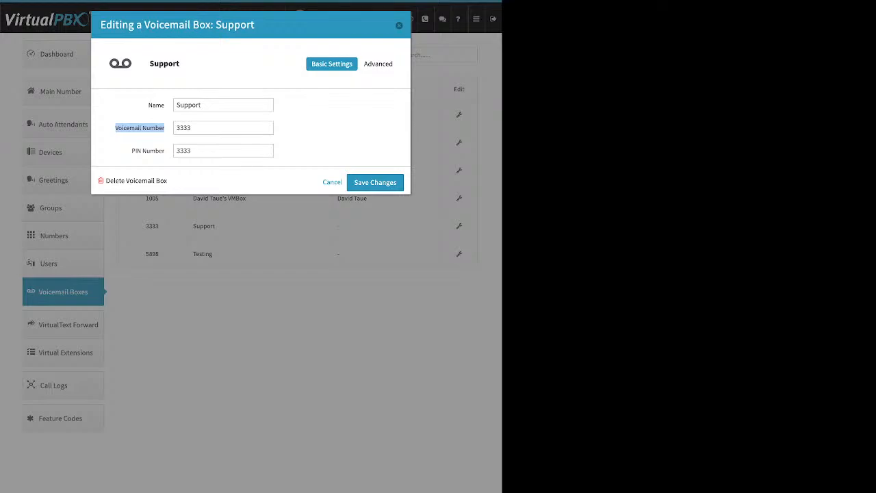
{"action": "left_click_drag", "start_coordinate": [165, 151], "coordinate": [150, 151]}
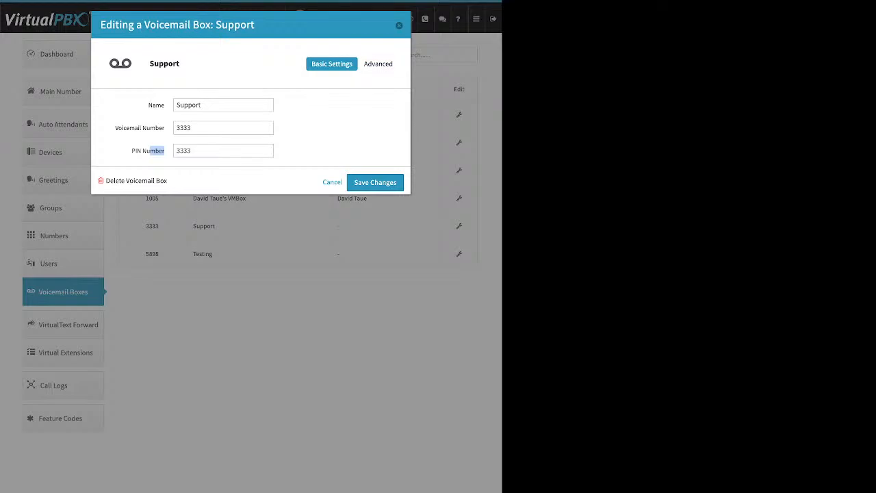
- Examine the regular and temporary Greeting Media settings of the Support voicemail box
{"action": "left_click", "coordinate": [380, 64]}
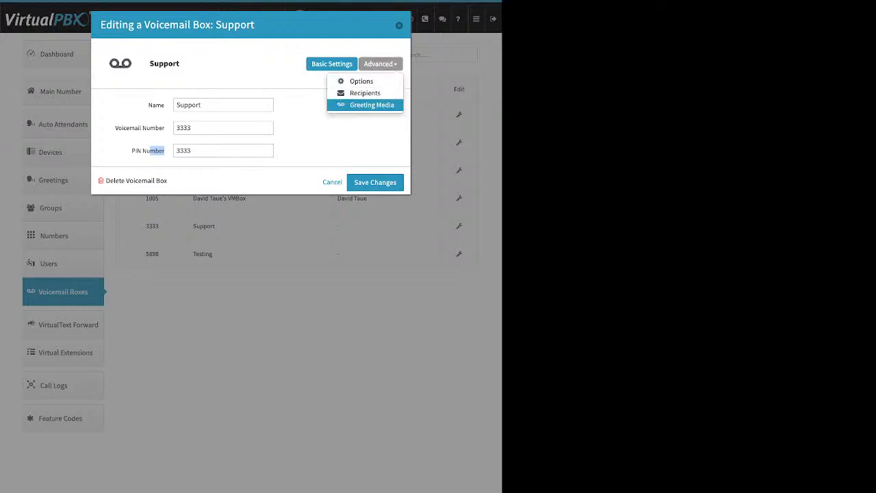
{"action": "left_click", "coordinate": [372, 105]}
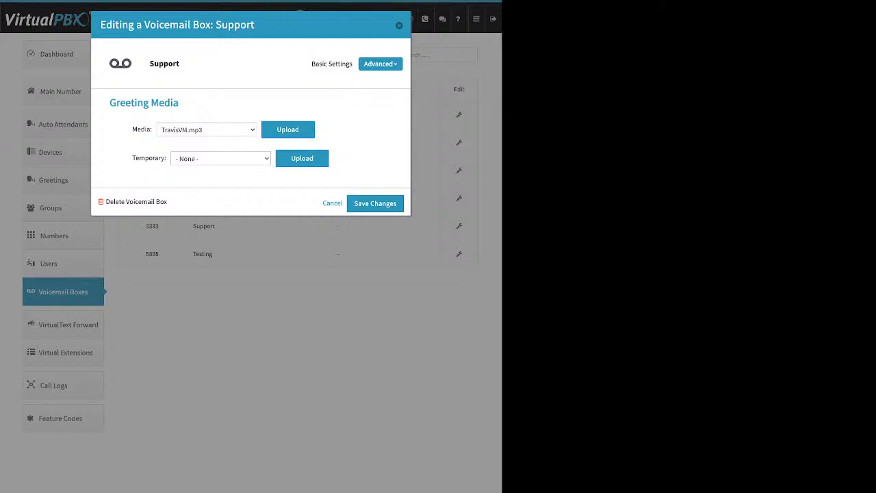
{"action": "left_click_drag", "start_coordinate": [132, 158], "coordinate": [165, 158]}
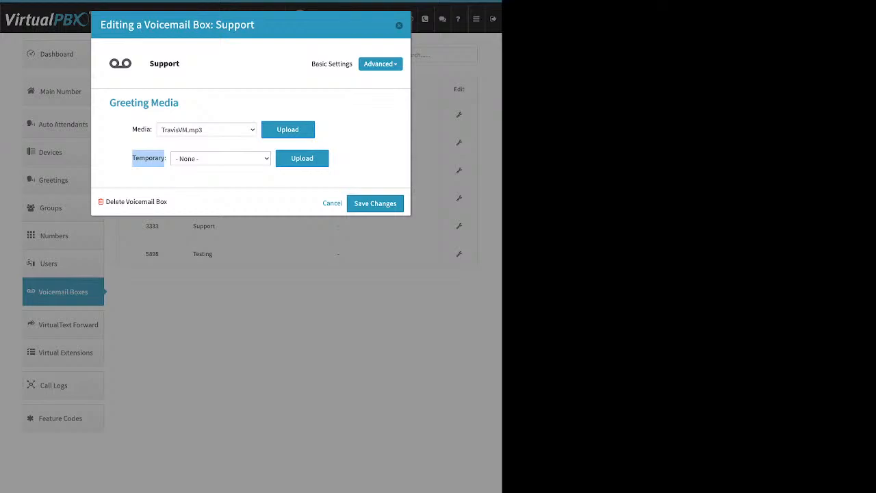
- Examine the notification recipients of the Support voicemail box and the field for adding a new recipient, without adding one
{"action": "left_click", "coordinate": [381, 65]}
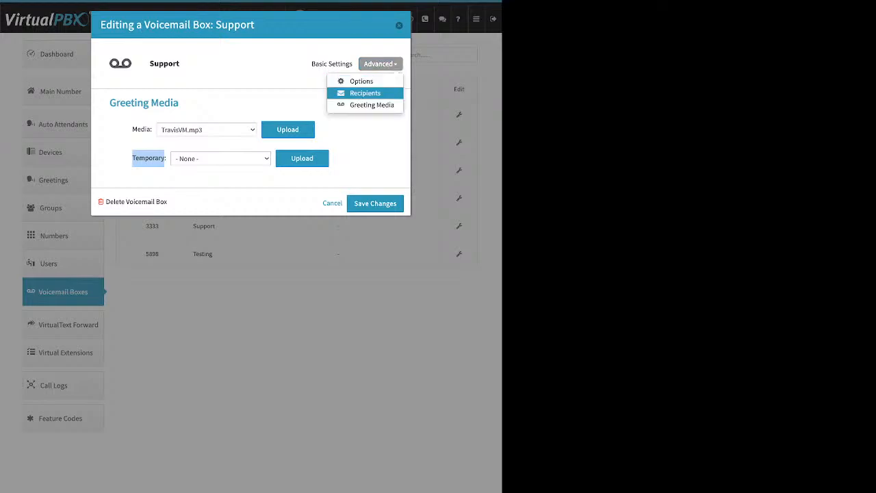
{"action": "left_click", "coordinate": [365, 93]}
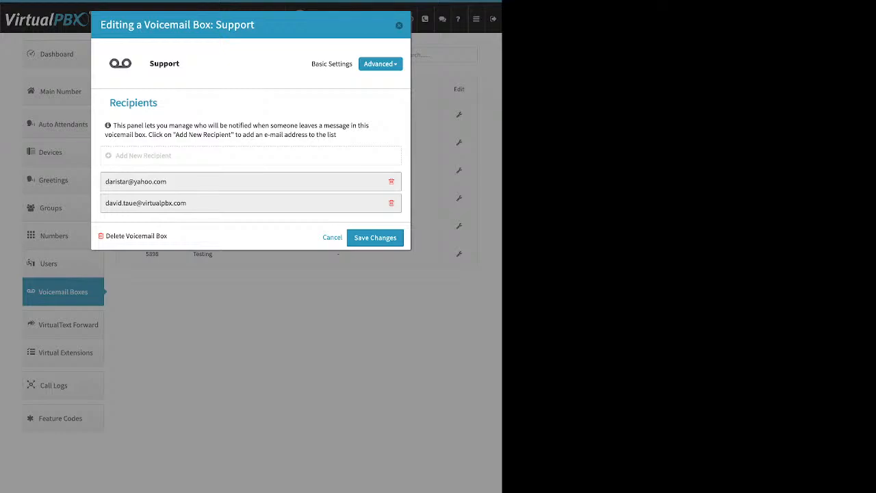
{"action": "left_click", "coordinate": [144, 156]}
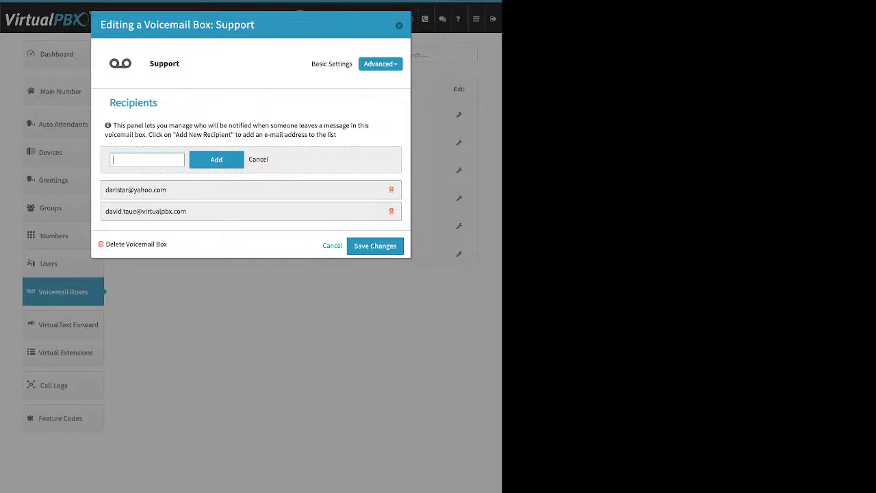
{"action": "left_click", "coordinate": [258, 159]}
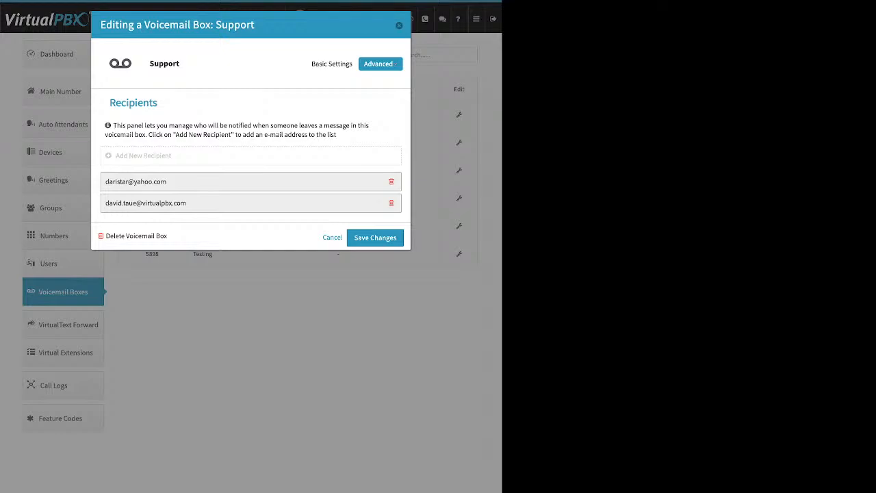
- Examine the Support voicemail box options, including Already Setup, Attach messages to e-mail and Delete after Notification
{"action": "left_click", "coordinate": [381, 64]}
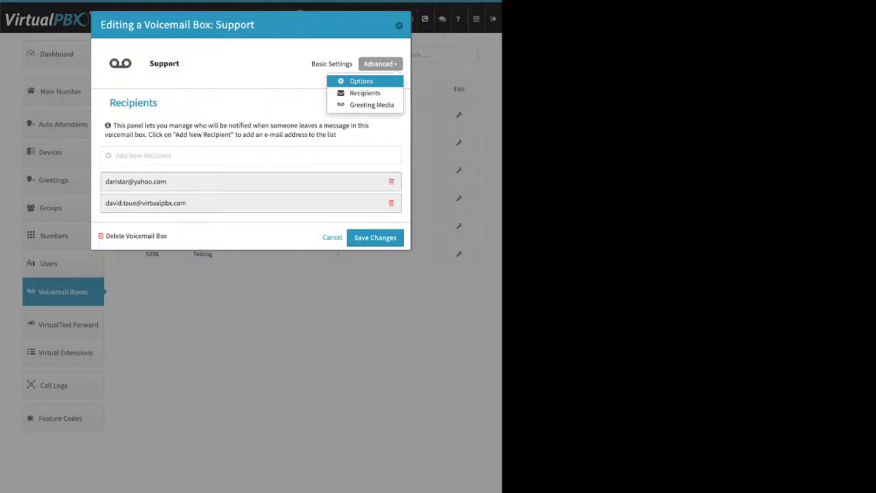
{"action": "left_click", "coordinate": [361, 82]}
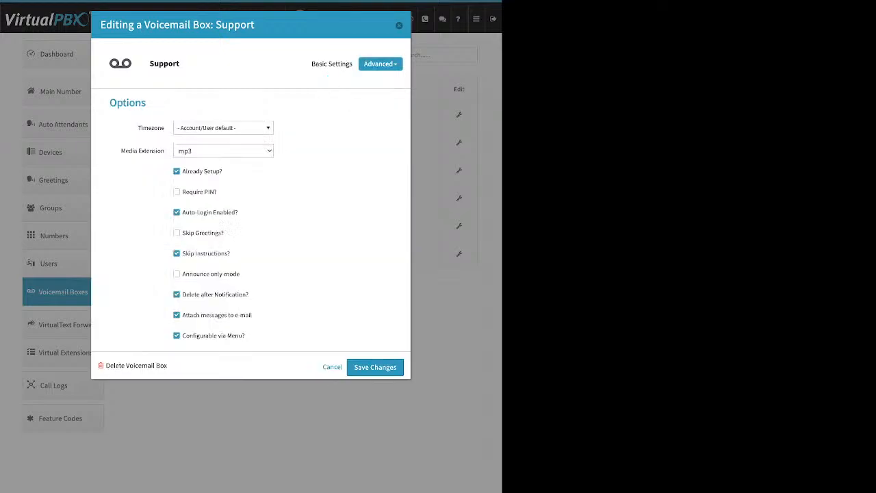
{"action": "left_click_drag", "start_coordinate": [224, 171], "coordinate": [186, 171]}
{"action": "left_click_drag", "start_coordinate": [254, 316], "coordinate": [183, 315]}
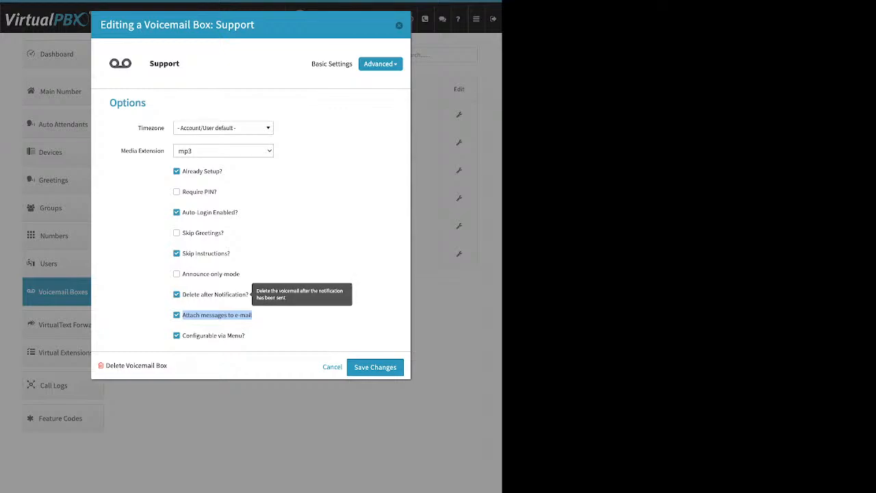
{"action": "left_click_drag", "start_coordinate": [249, 295], "coordinate": [181, 295]}
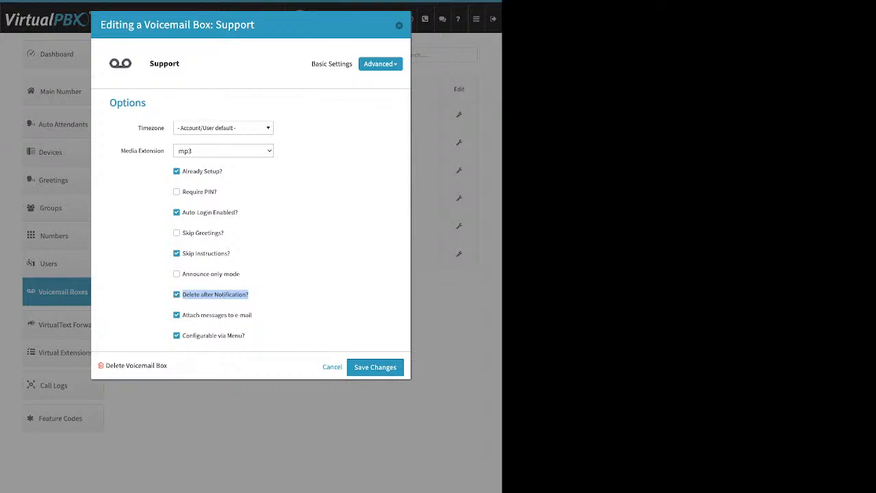
- Leave the Support voicemail box and examine the Email and Webhook fields for creating a VirtualText Forward, without creating one
{"action": "left_click", "coordinate": [399, 25]}
{"action": "left_click", "coordinate": [63, 325]}
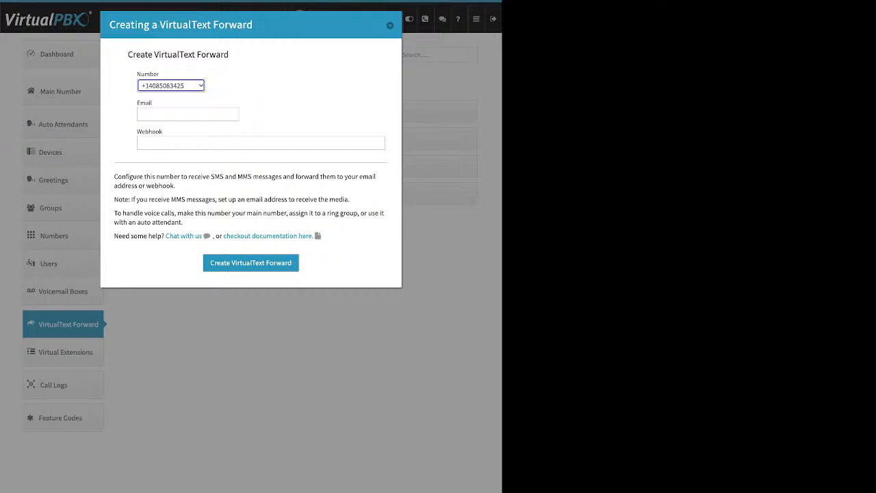
{"action": "left_click_drag", "start_coordinate": [155, 104], "coordinate": [140, 104]}
{"action": "left_click_drag", "start_coordinate": [163, 131], "coordinate": [142, 131]}
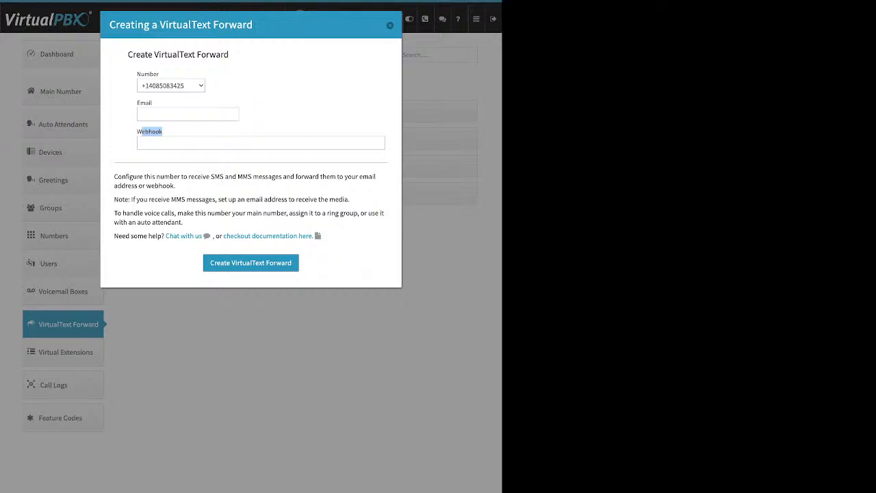
{"action": "left_click_drag", "start_coordinate": [152, 103], "coordinate": [146, 104]}
{"action": "left_click", "coordinate": [153, 103]}
{"action": "left_click", "coordinate": [390, 26]}
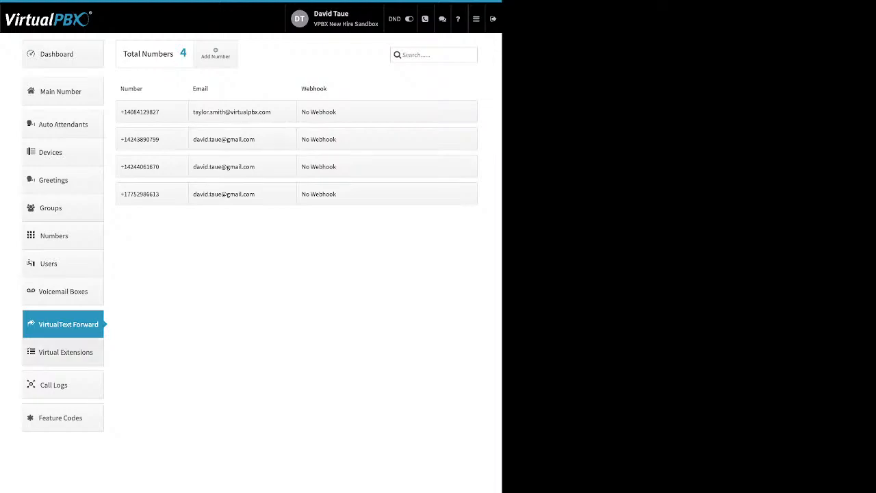
- Open Virtual Extensions and examine the form for creating a new extension, closing it without creating one
{"action": "left_click", "coordinate": [65, 352]}
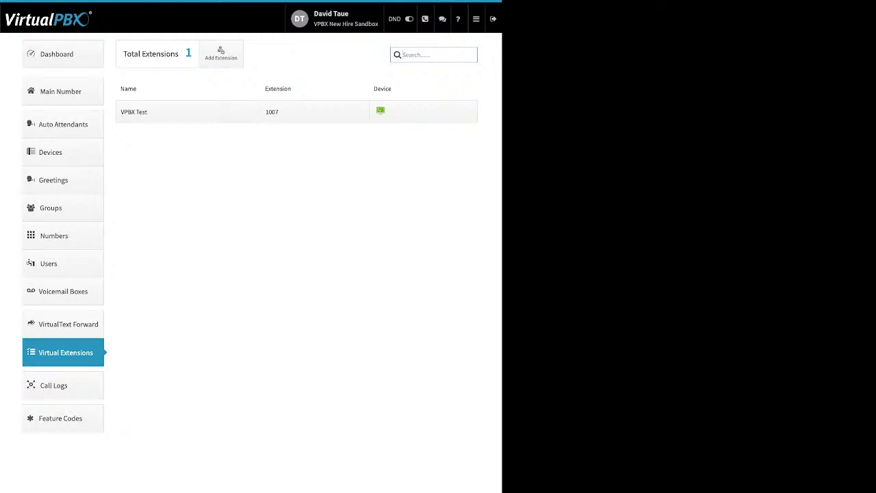
{"action": "left_click", "coordinate": [220, 54]}
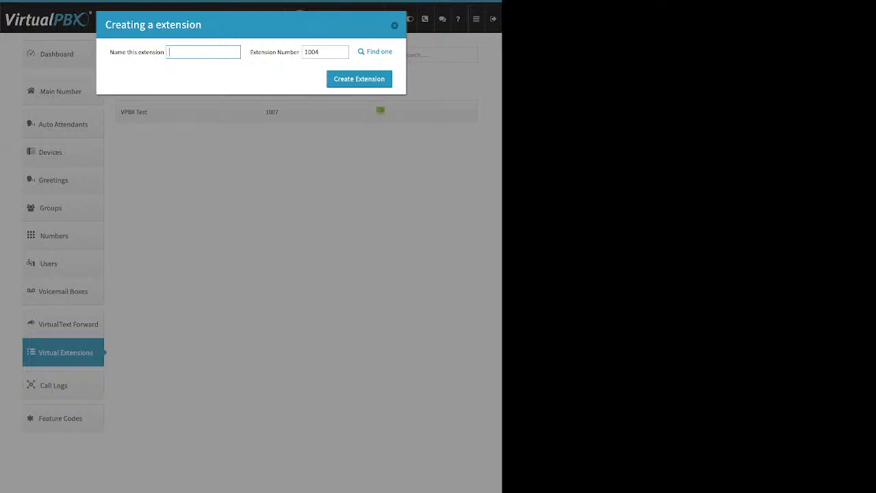
{"action": "left_click", "coordinate": [395, 25]}
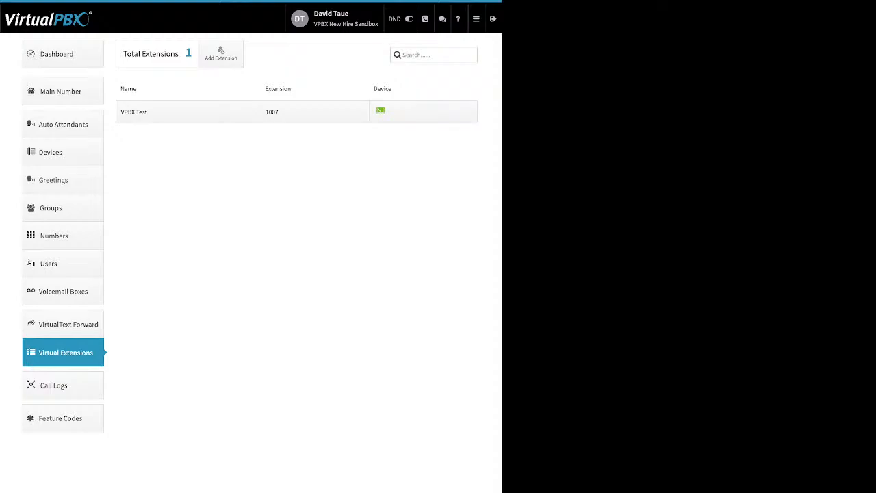
- Examine how to un-assign the VPBX Test extension's device and add a new Soft Phone, cancelling without saving
{"action": "left_click", "coordinate": [381, 111]}
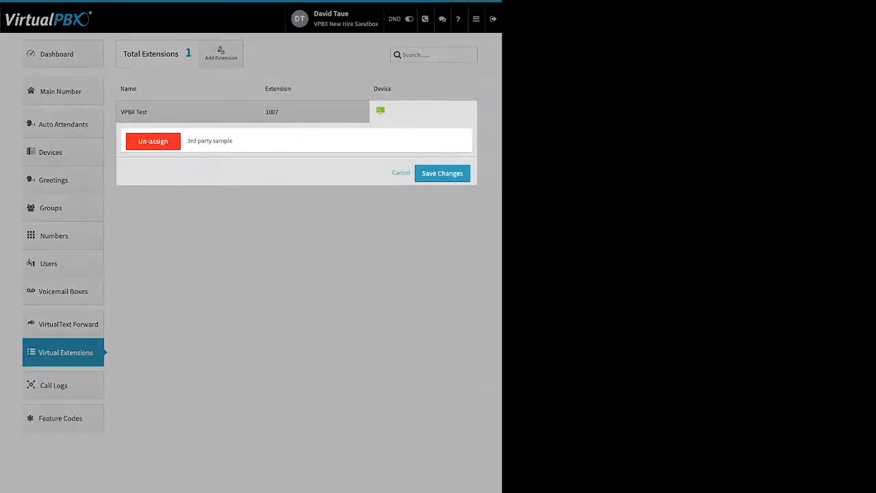
{"action": "left_click", "coordinate": [153, 141]}
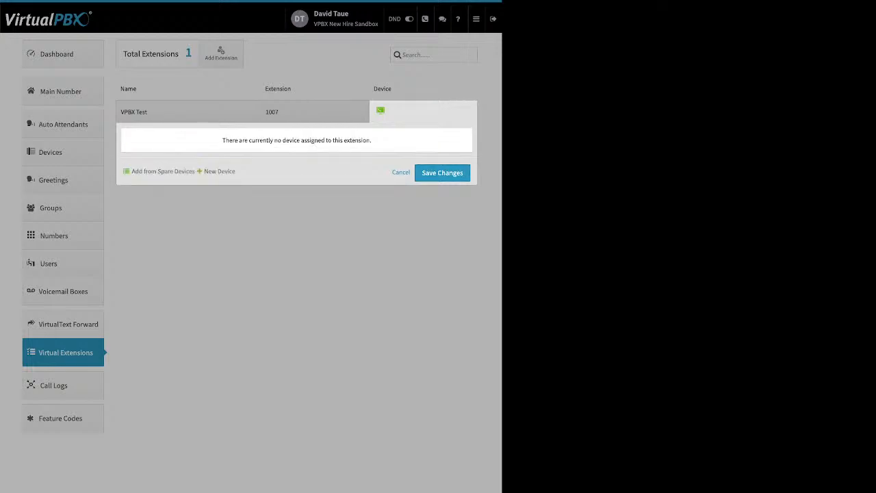
{"action": "left_click", "coordinate": [219, 171]}
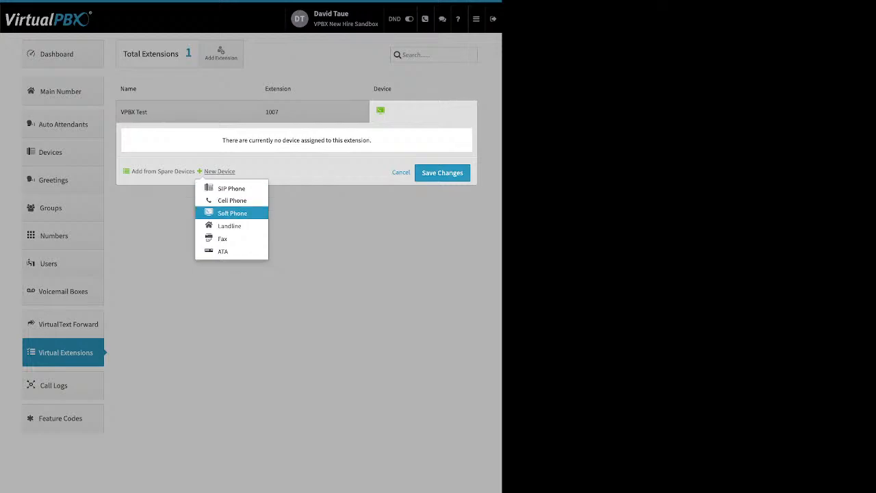
{"action": "left_click", "coordinate": [232, 213]}
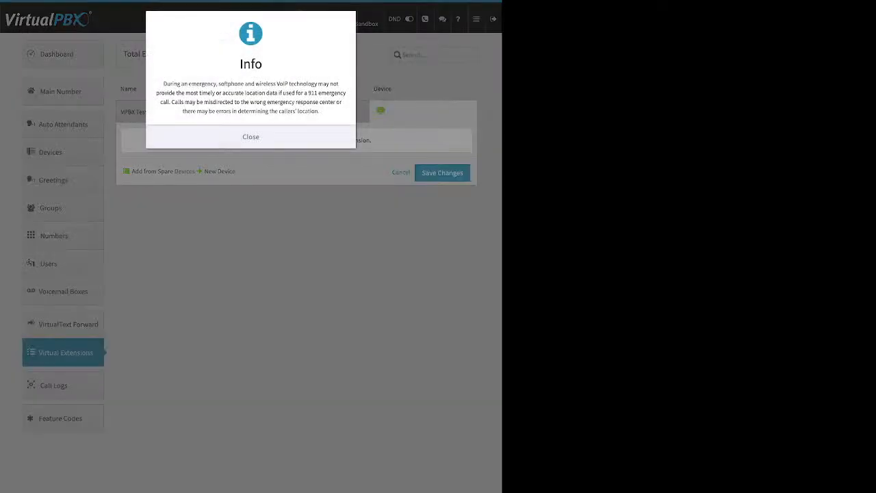
{"action": "left_click", "coordinate": [251, 137]}
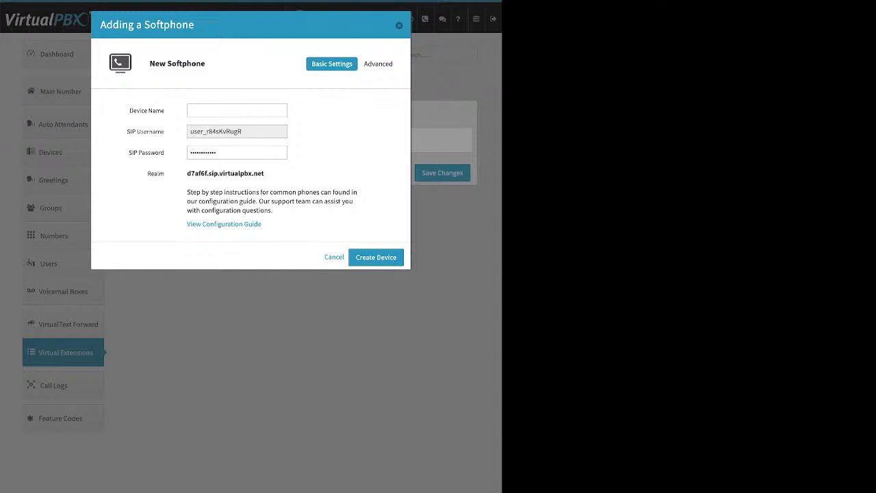
{"action": "key", "text": "Escape"}
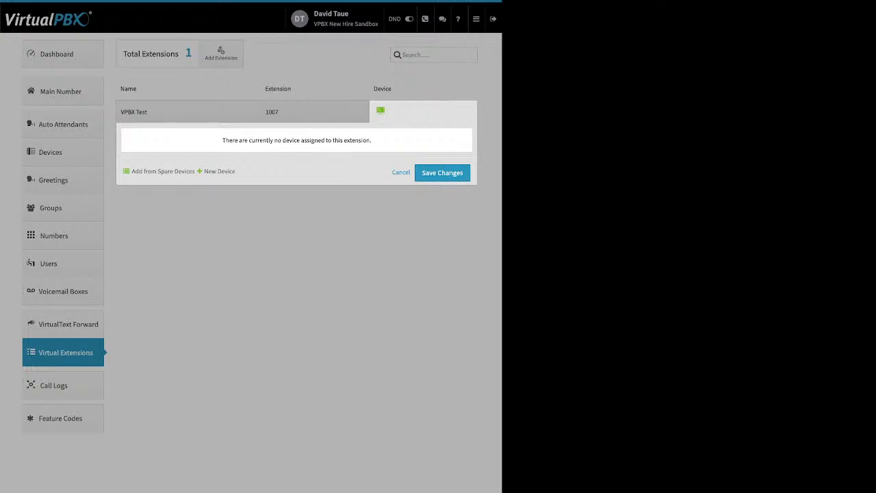
{"action": "left_click", "coordinate": [401, 172]}
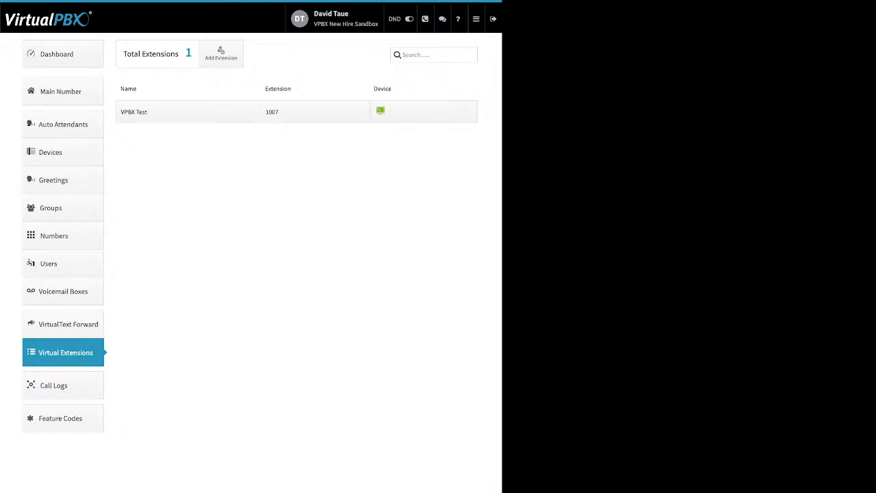
- Open the Call Logs and review the calls for this week and this month
{"action": "left_click", "coordinate": [53, 385]}
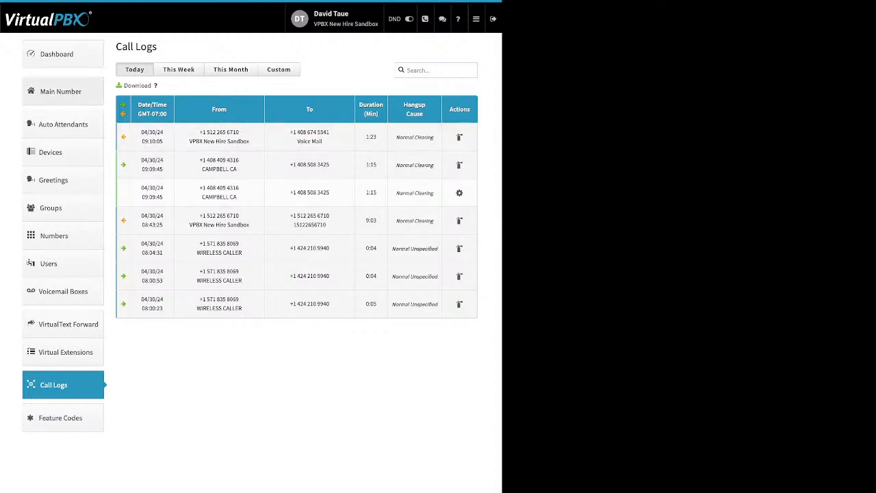
{"action": "left_click", "coordinate": [179, 69]}
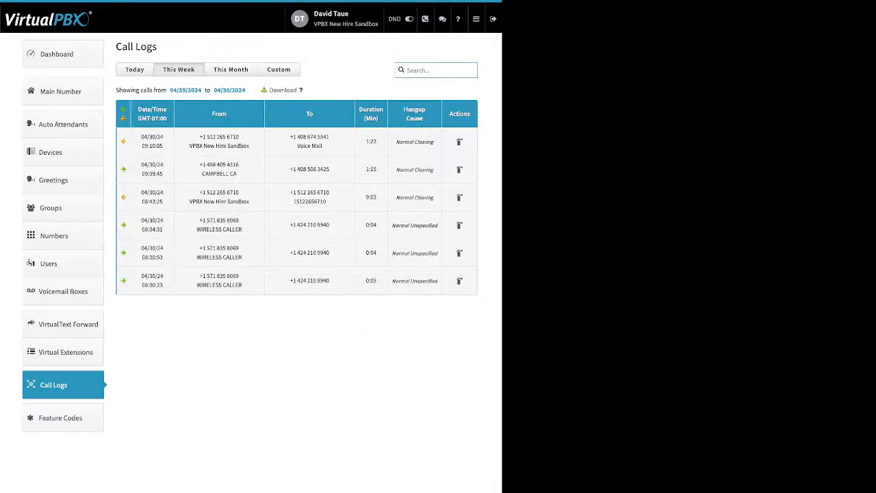
{"action": "left_click", "coordinate": [231, 69]}
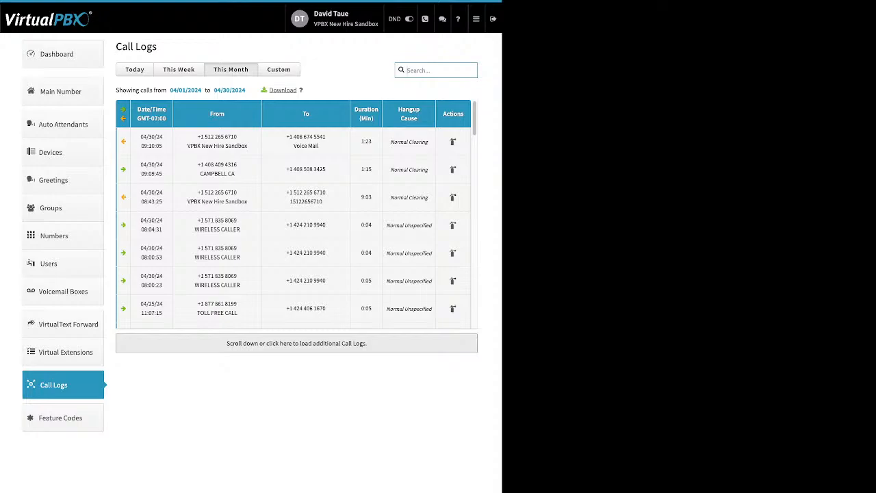
{"action": "scroll", "coordinate": [294, 231], "scroll_direction": "down", "scroll_amount": 15}
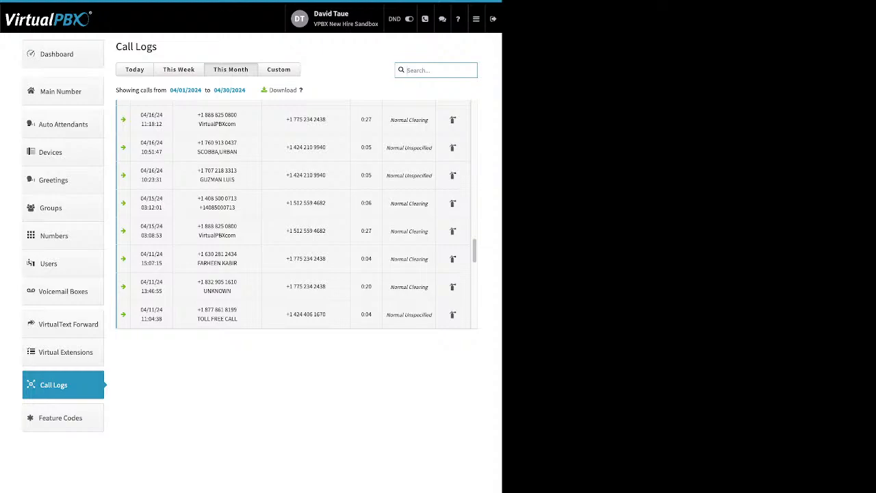
- Filter the call logs to the custom range 01/01/2024 to 01/31/2024 and examine the details of the 01/30/24 16:30:06 call
{"action": "left_click", "coordinate": [279, 70]}
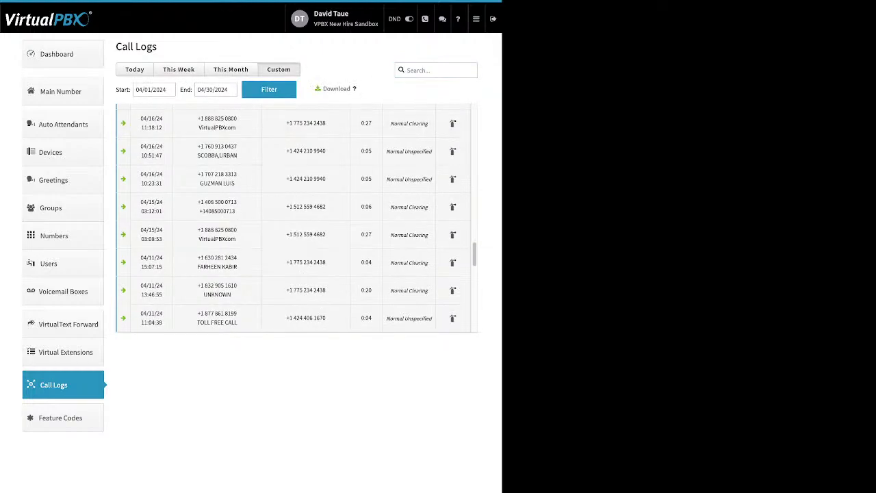
{"action": "left_click", "coordinate": [153, 89]}
{"action": "left_click", "coordinate": [143, 109]}
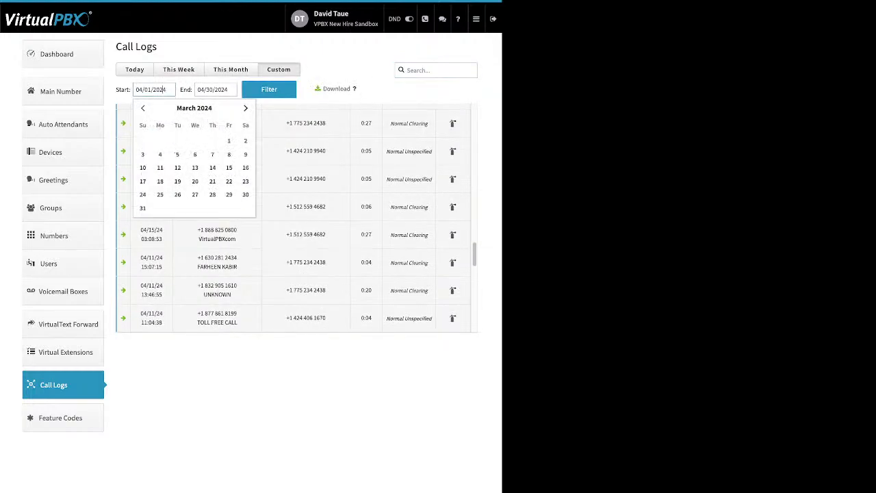
{"action": "left_click", "coordinate": [143, 109]}
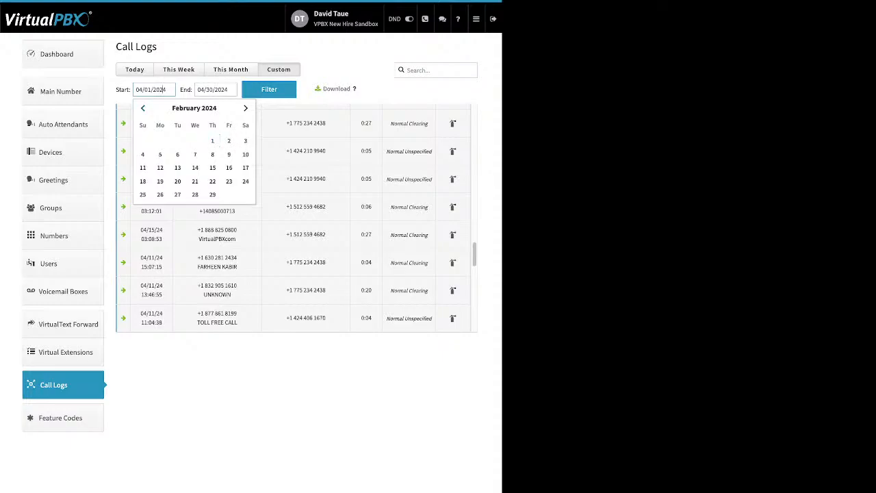
{"action": "left_click", "coordinate": [143, 109]}
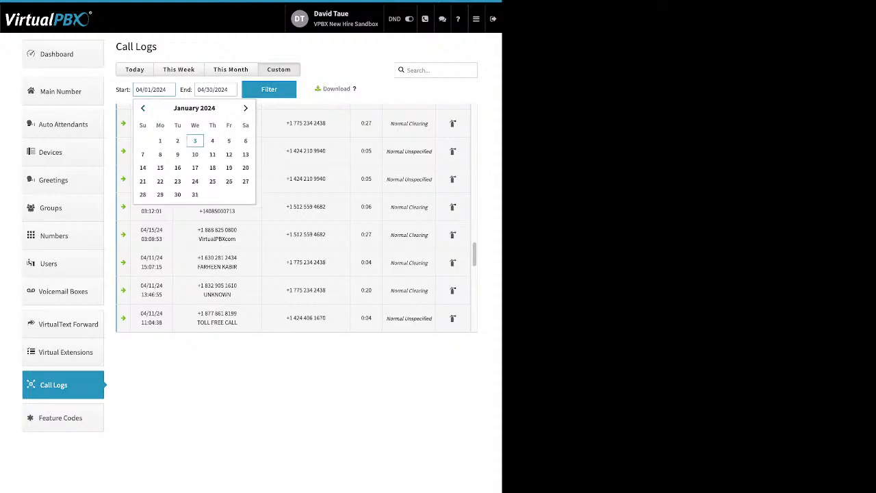
{"action": "left_click", "coordinate": [160, 140]}
{"action": "left_click", "coordinate": [269, 90]}
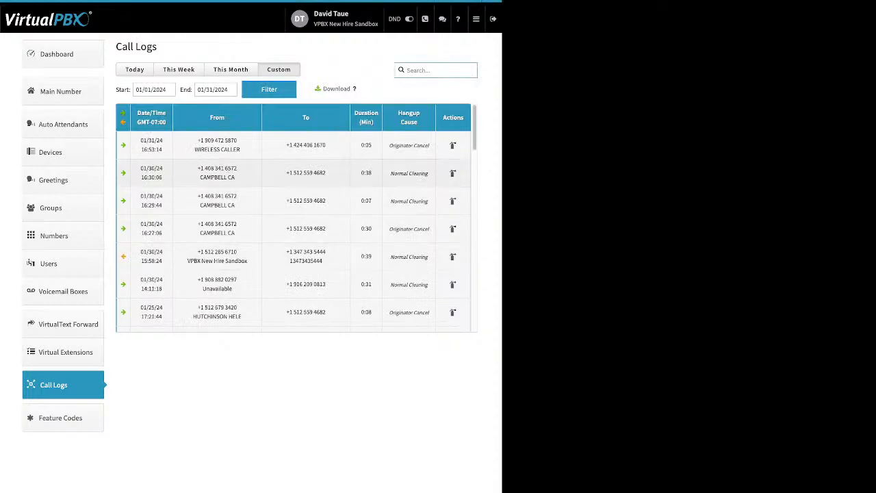
{"action": "left_click", "coordinate": [217, 174]}
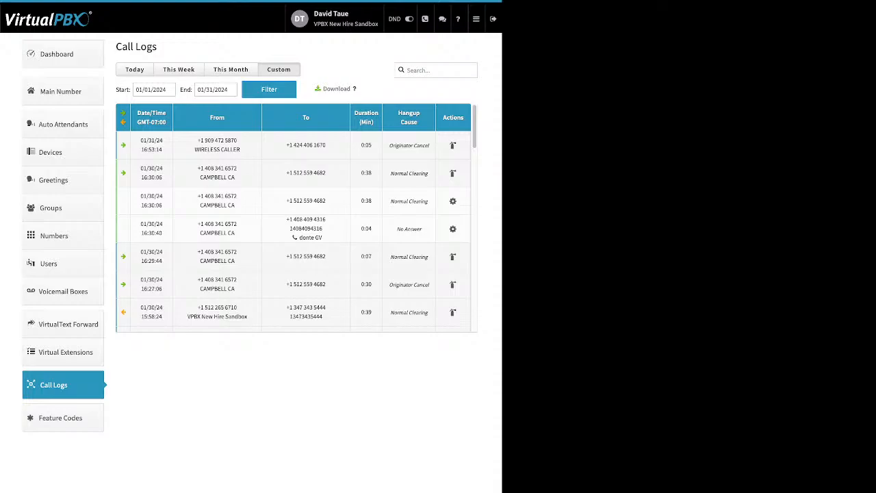
{"action": "left_click_drag", "start_coordinate": [322, 237], "coordinate": [296, 238]}
- Open the available feature codes and examine the help hints of the Disable and Update Call-Forward codes
{"action": "left_click", "coordinate": [61, 418]}
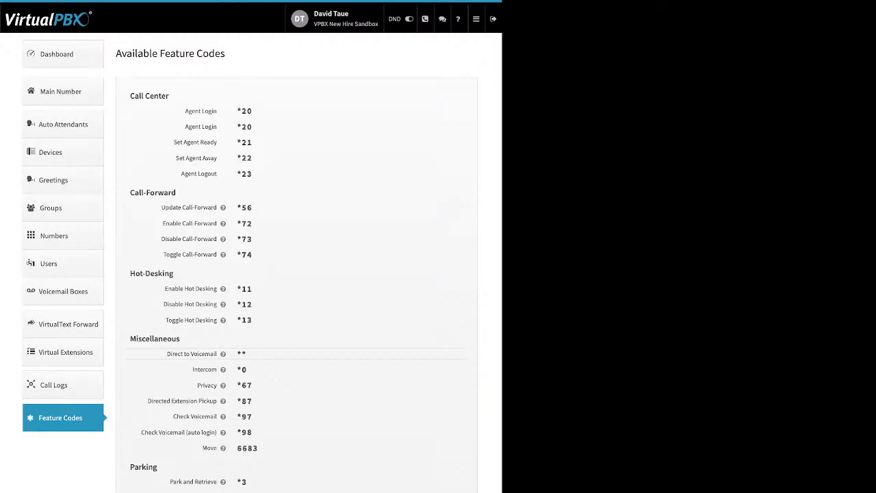
{"action": "mouse_move", "coordinate": [222, 239]}
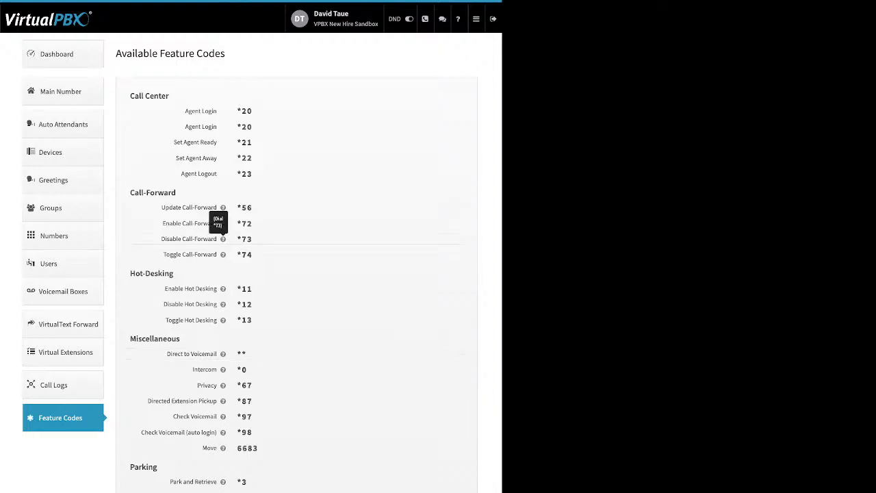
{"action": "mouse_move", "coordinate": [223, 207]}
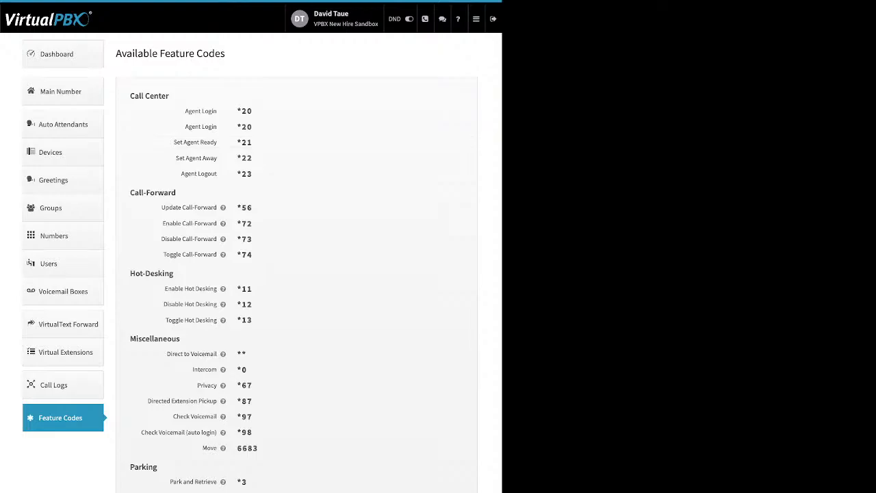
- Go to the Blacklists settings and open the Scammer list blacklist for editing
{"action": "left_click", "coordinate": [476, 18]}
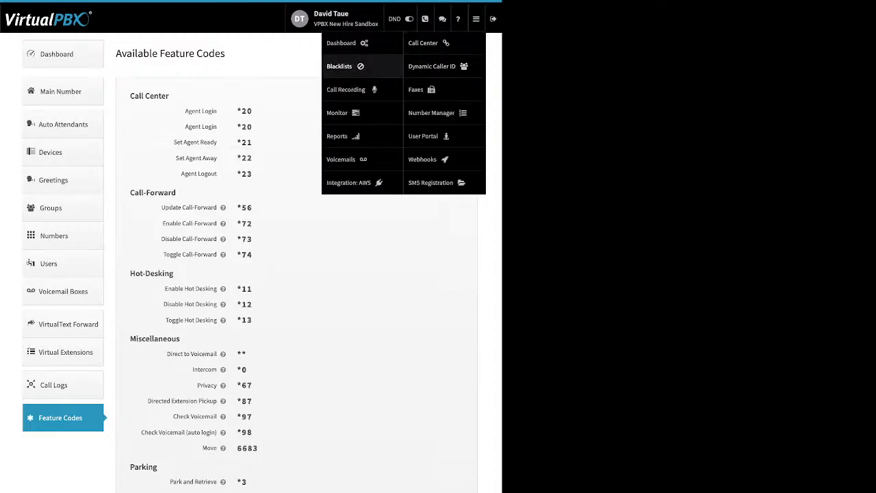
{"action": "left_click", "coordinate": [339, 66]}
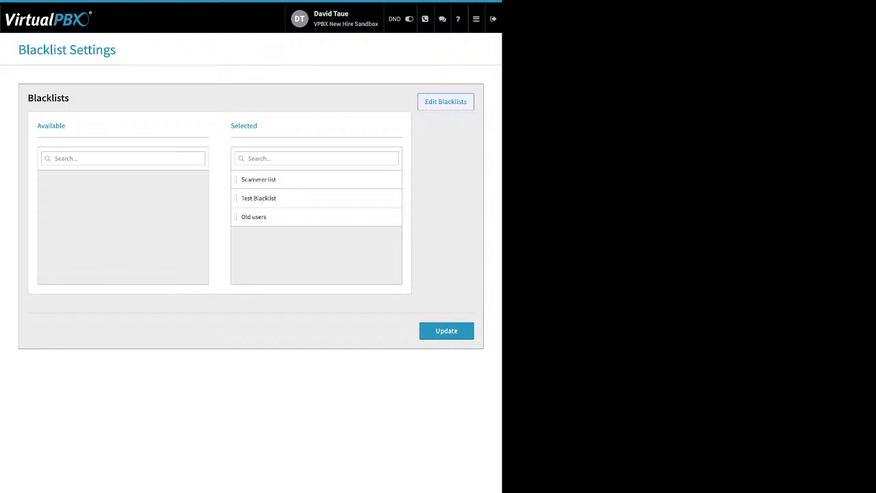
{"action": "left_click", "coordinate": [446, 102]}
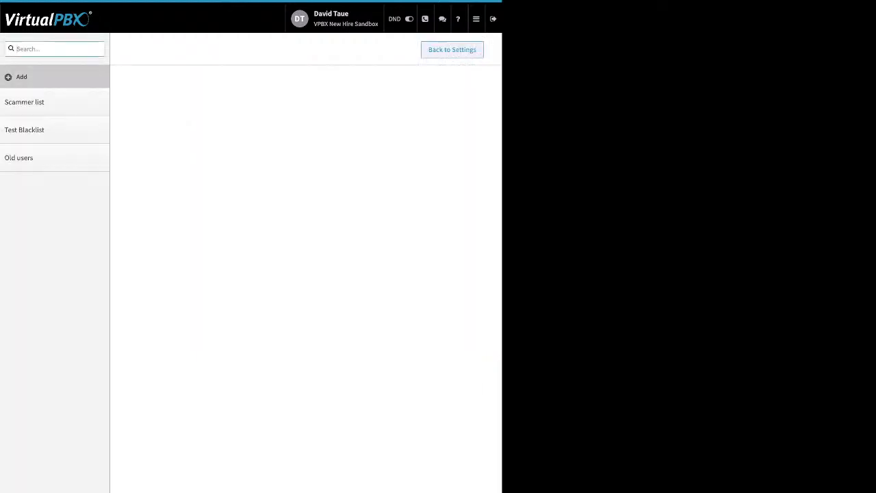
{"action": "left_click", "coordinate": [25, 102]}
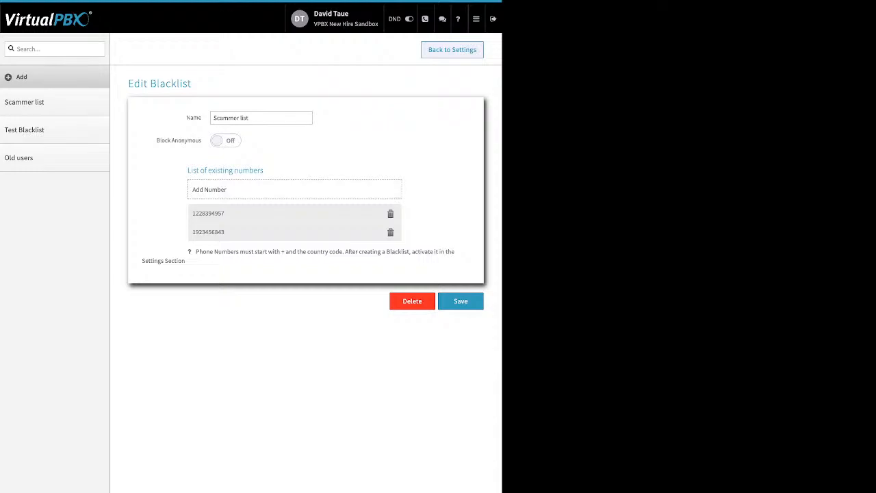
- Examine the Scammer list's Name, Block Anonymous and number entry fields without adding a number, and return to the Blacklist Settings
{"action": "left_click_drag", "start_coordinate": [187, 117], "coordinate": [202, 118]}
{"action": "left_click_drag", "start_coordinate": [156, 141], "coordinate": [201, 141]}
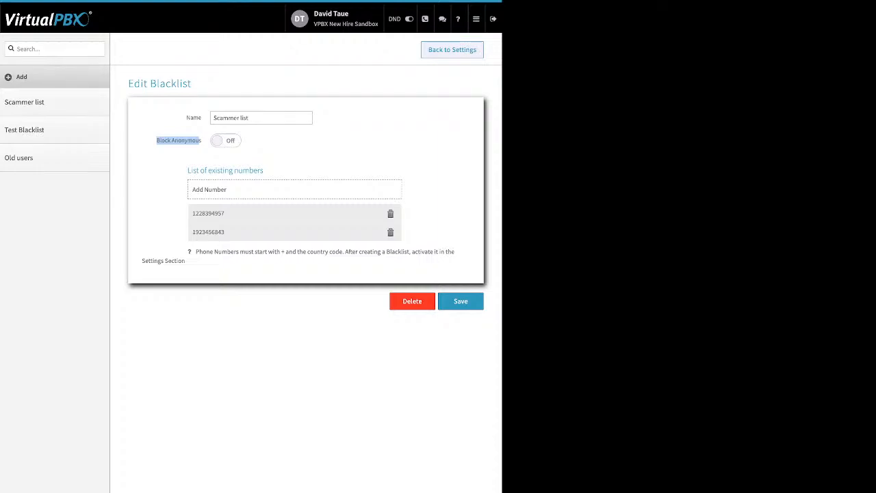
{"action": "left_click_drag", "start_coordinate": [188, 170], "coordinate": [253, 170]}
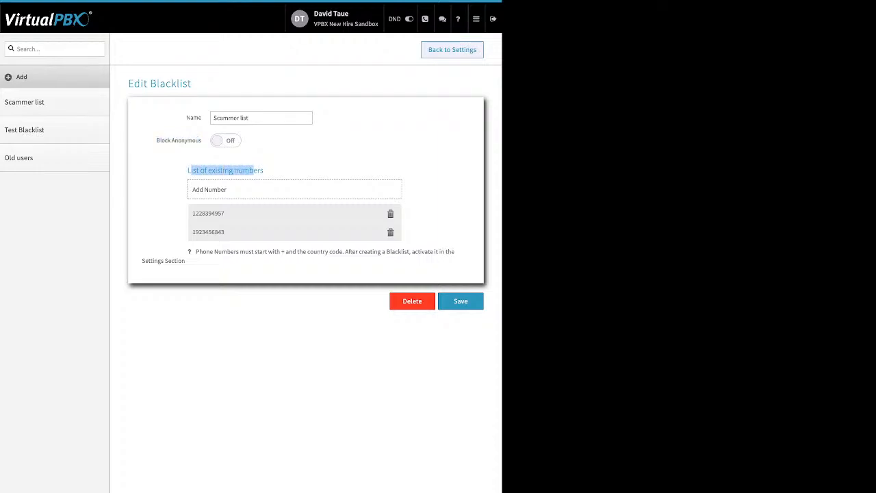
{"action": "left_click", "coordinate": [226, 190]}
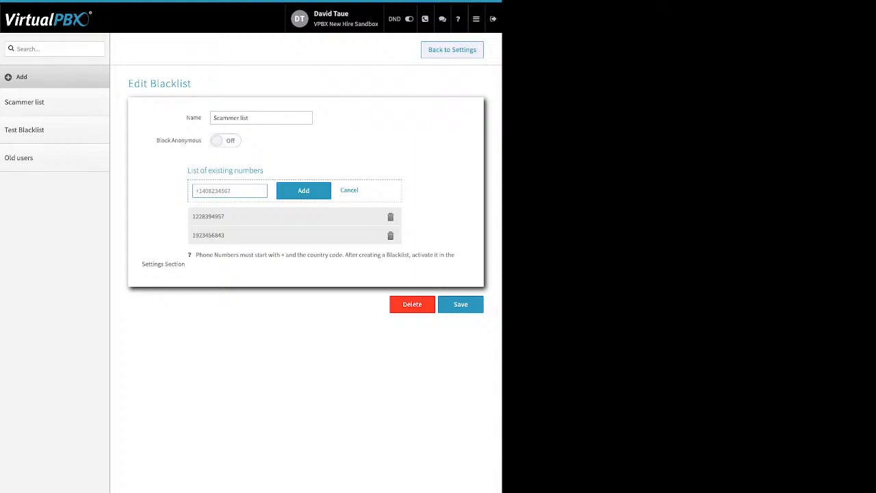
{"action": "left_click", "coordinate": [349, 191]}
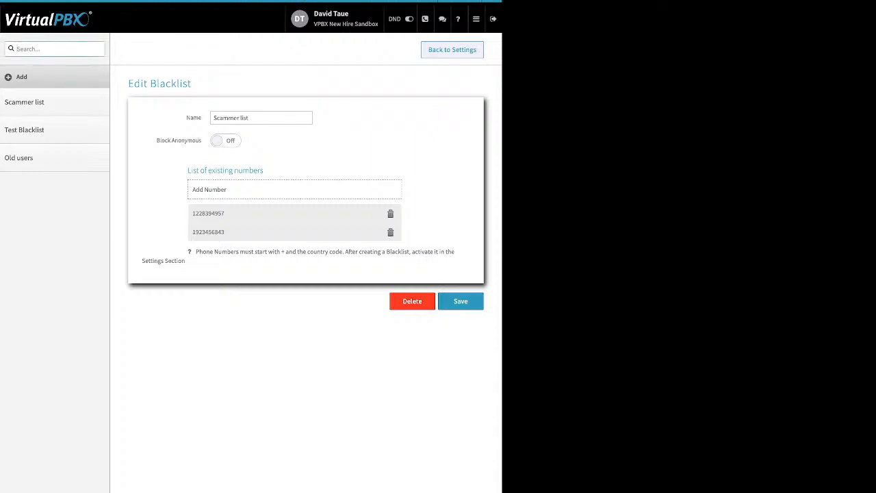
{"action": "left_click", "coordinate": [452, 49]}
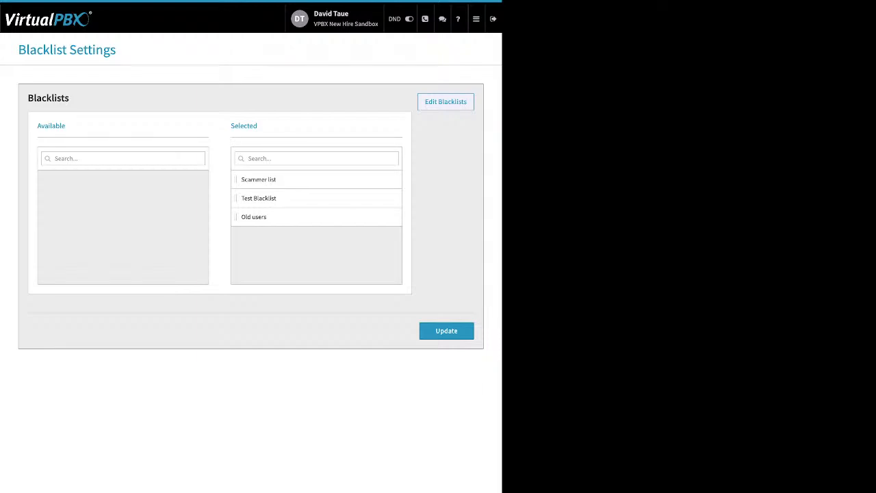
- Review the Selected blacklists, including the Scammer list and Test Blacklist, and update the Blacklist Settings
{"action": "left_click_drag", "start_coordinate": [258, 126], "coordinate": [231, 126]}
{"action": "left_click_drag", "start_coordinate": [281, 180], "coordinate": [315, 199]}
{"action": "left_click", "coordinate": [447, 331]}
- Go to Call Recording and filter the stored recordings to the range 02/01/2024 to 03/02/2024
{"action": "left_click", "coordinate": [477, 19]}
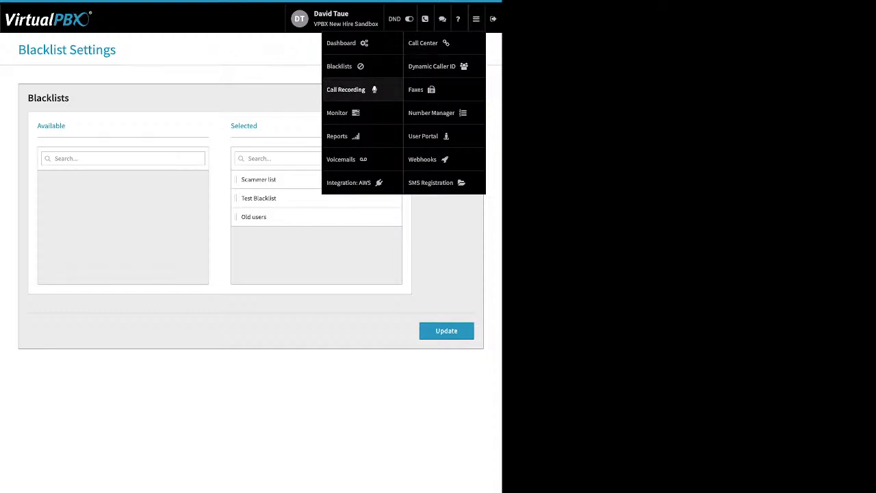
{"action": "left_click", "coordinate": [348, 90]}
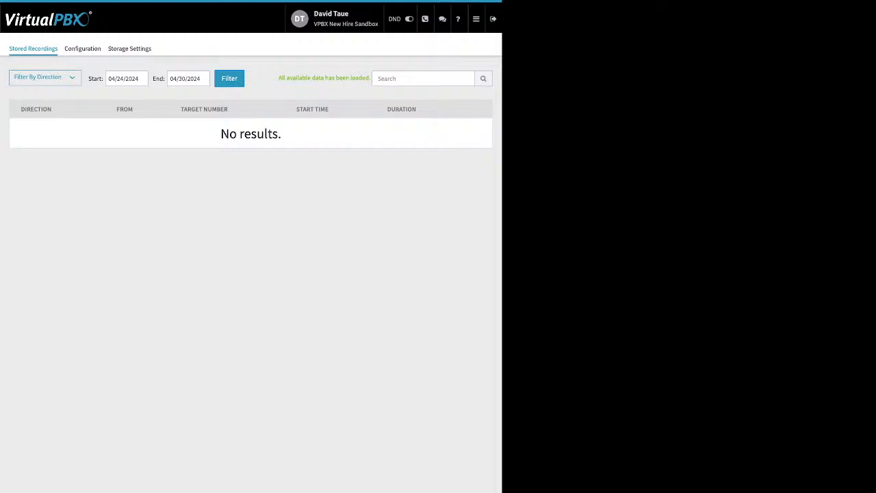
{"action": "left_click", "coordinate": [118, 78]}
{"action": "left_click", "coordinate": [116, 98]}
{"action": "left_click", "coordinate": [116, 98]}
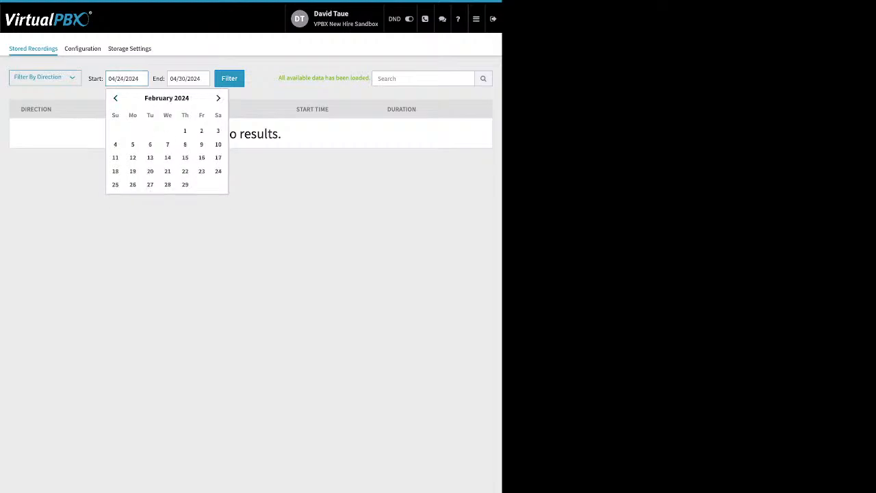
{"action": "left_click", "coordinate": [185, 130]}
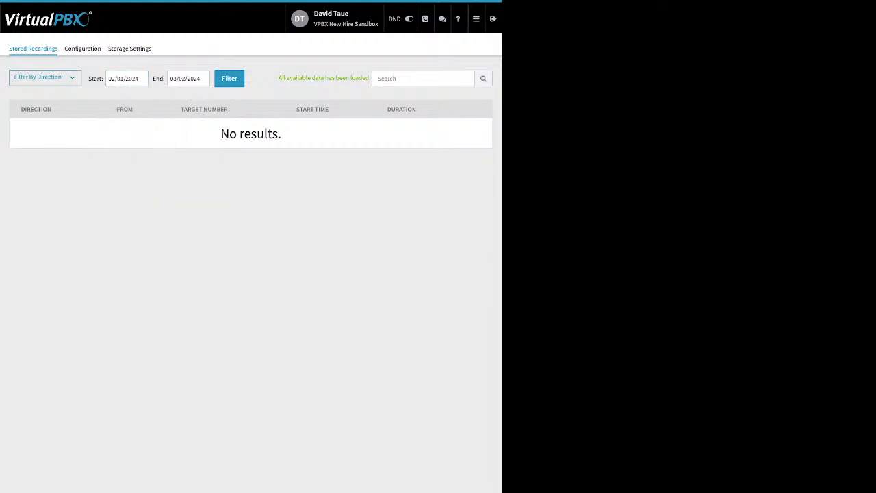
{"action": "left_click", "coordinate": [229, 79]}
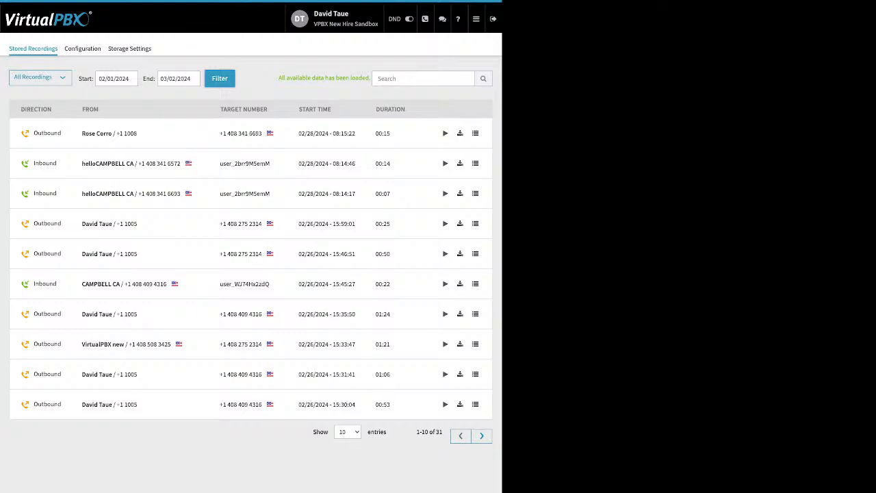
- Filter the stored recordings by direction, first to Inbound Recordings and then to Outbound Recordings
{"action": "left_click", "coordinate": [40, 77]}
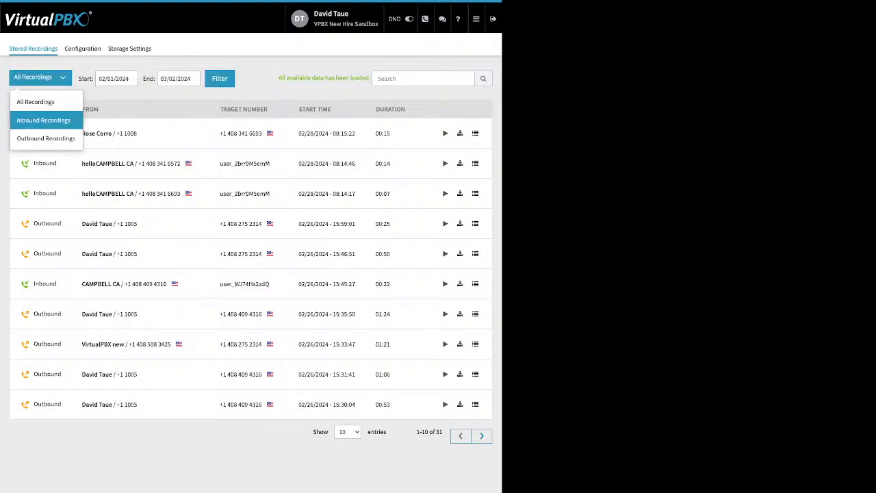
{"action": "left_click", "coordinate": [39, 119]}
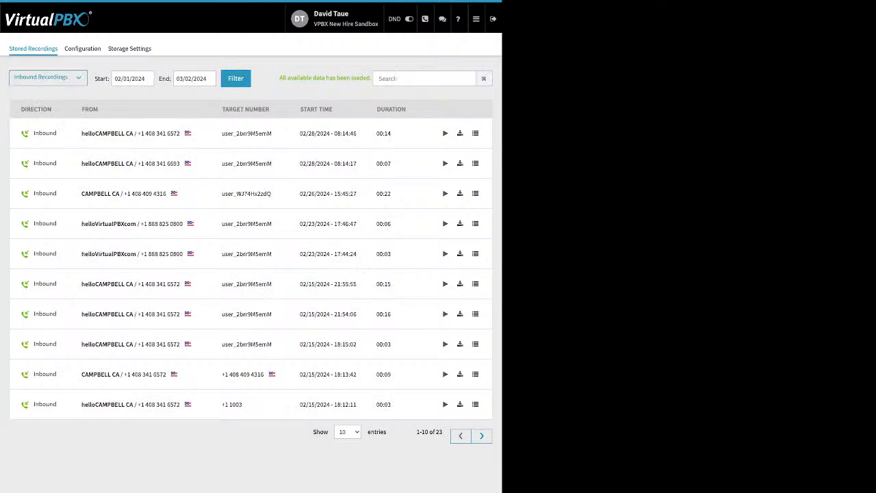
{"action": "left_click", "coordinate": [46, 77]}
{"action": "left_click", "coordinate": [39, 136]}
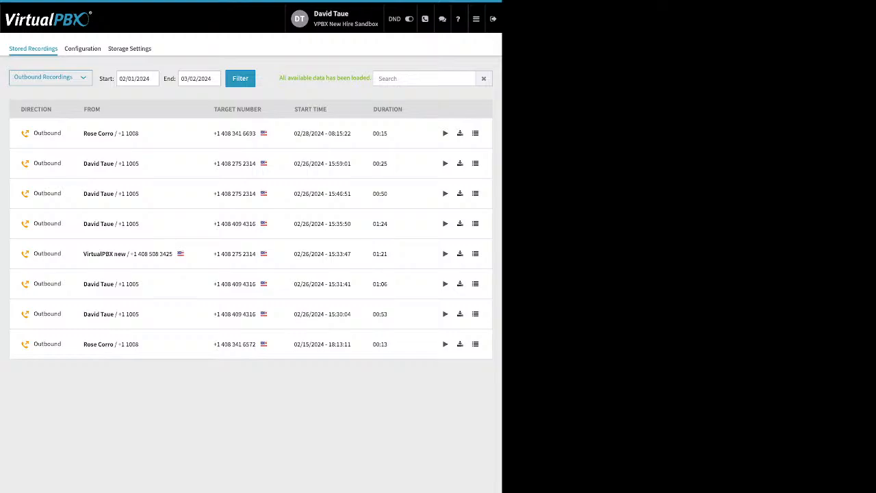
- Go to Monitor and view the employees by Available and Busy status, returning to All
{"action": "left_click", "coordinate": [476, 19]}
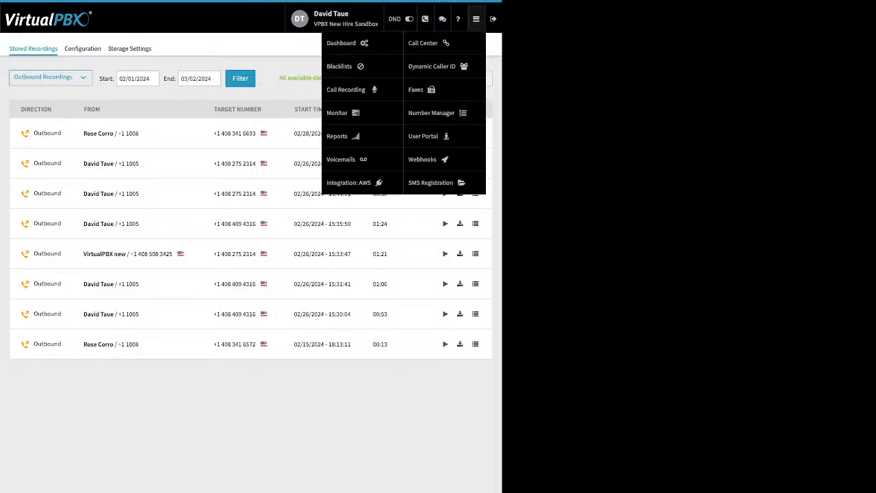
{"action": "left_click", "coordinate": [337, 113]}
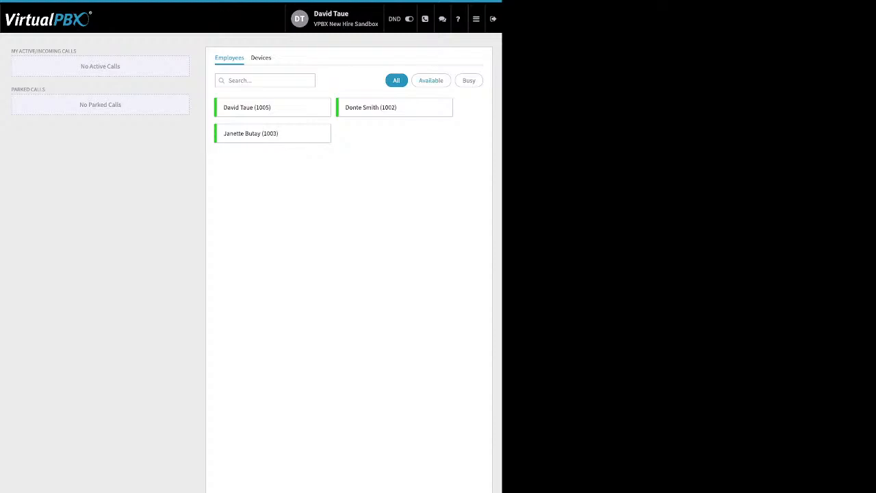
{"action": "left_click", "coordinate": [431, 81]}
{"action": "left_click", "coordinate": [469, 81]}
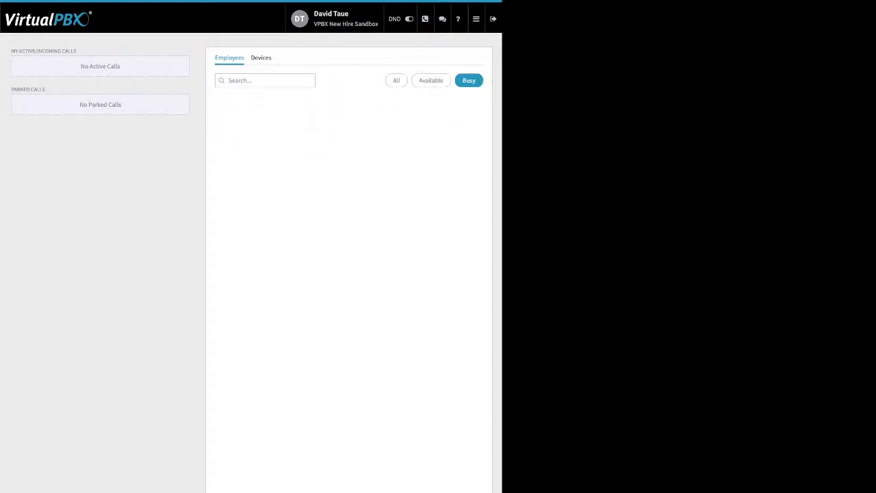
{"action": "left_click", "coordinate": [397, 81]}
- View the monitored devices by Available, Busy and All status, and examine the active/incoming and parked calls sections
{"action": "left_click", "coordinate": [261, 58]}
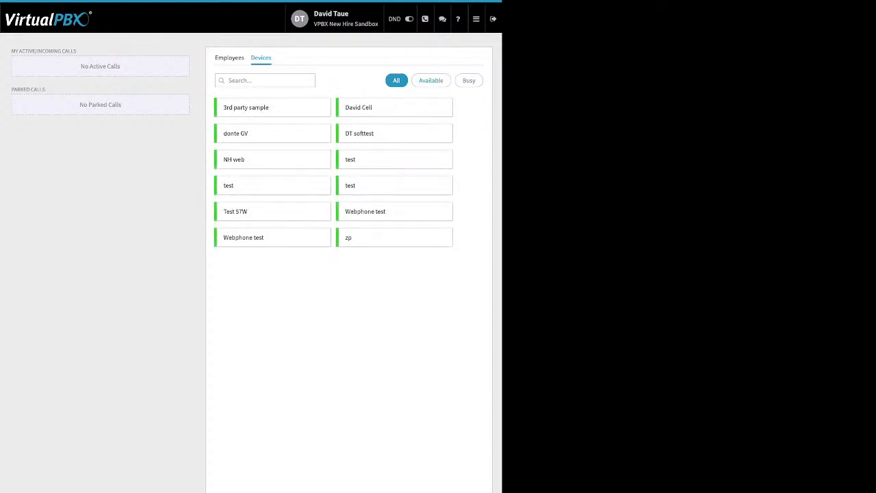
{"action": "left_click", "coordinate": [431, 80]}
{"action": "left_click", "coordinate": [469, 81]}
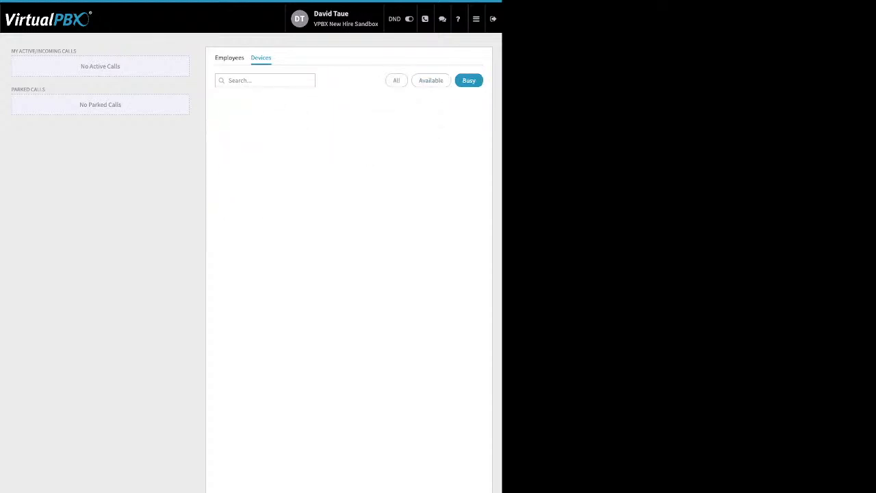
{"action": "left_click", "coordinate": [396, 81]}
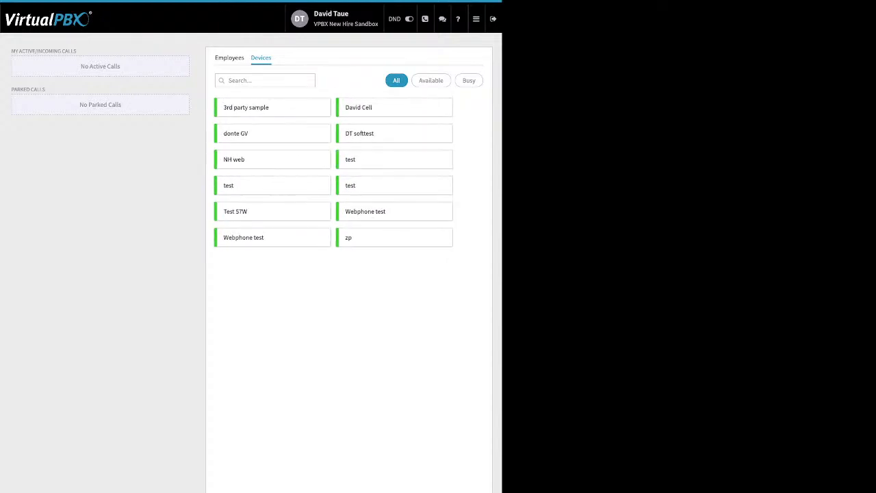
{"action": "left_click_drag", "start_coordinate": [76, 50], "coordinate": [11, 50]}
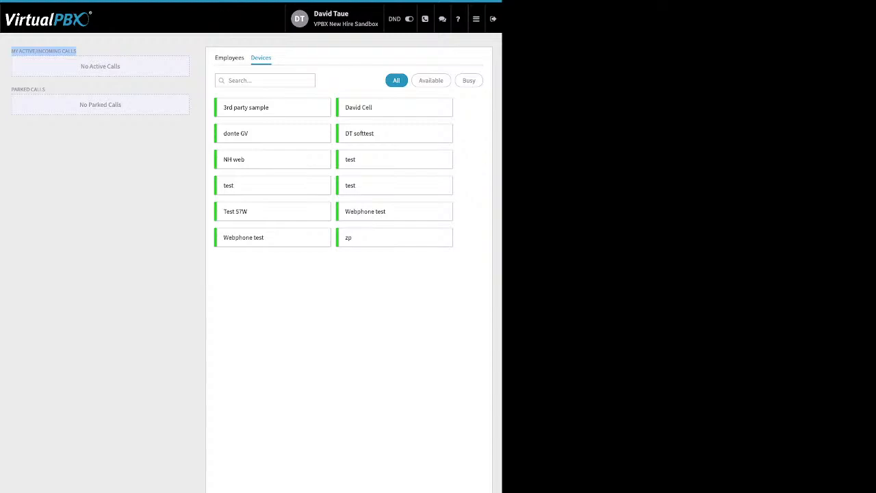
{"action": "left_click_drag", "start_coordinate": [46, 89], "coordinate": [11, 89]}
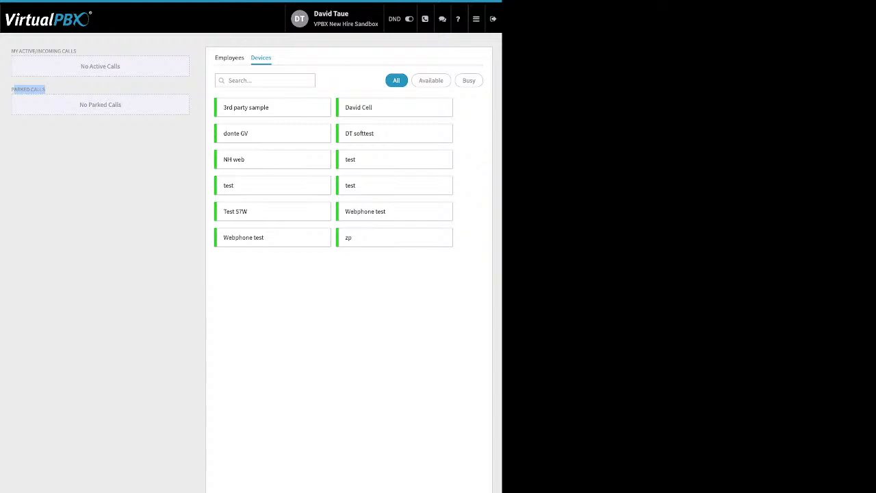
- Go to Voicemails and open the signed-in user's voicemail box by searching the boxes for "da"
{"action": "mouse_move", "coordinate": [476, 19]}
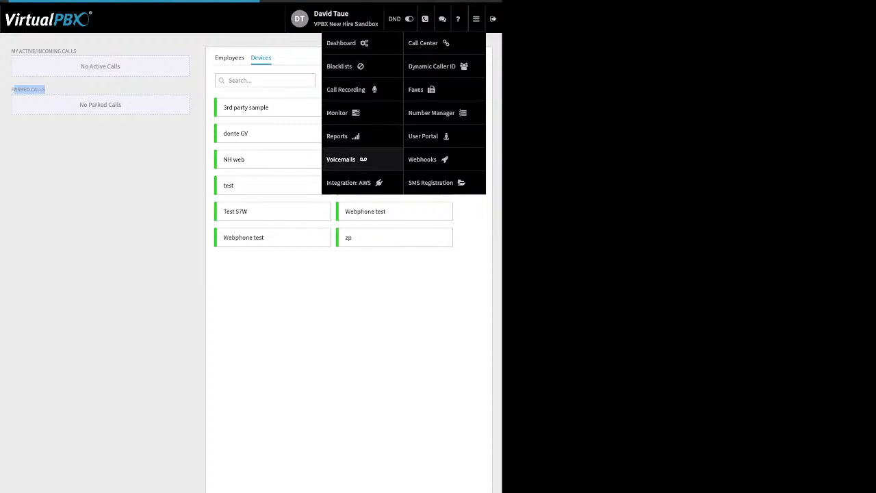
{"action": "left_click", "coordinate": [342, 159]}
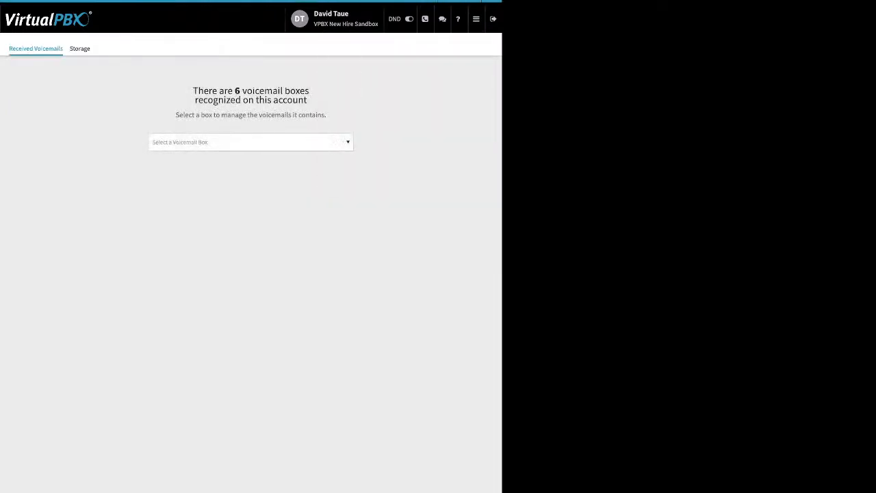
{"action": "left_click", "coordinate": [337, 142]}
{"action": "type", "text": "da"}
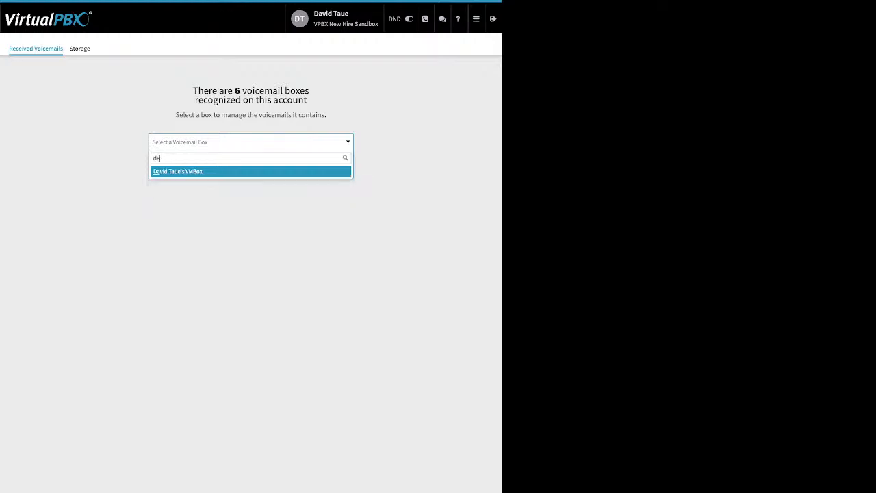
{"action": "key", "text": "Return"}
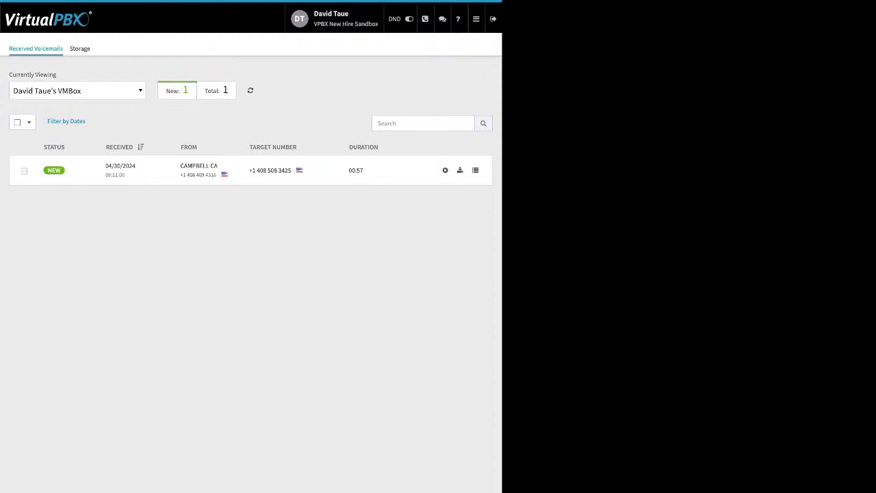
- Select the 04/30/2024 voicemail and examine its Move To and Mark As options without applying any
{"action": "left_click", "coordinate": [24, 171]}
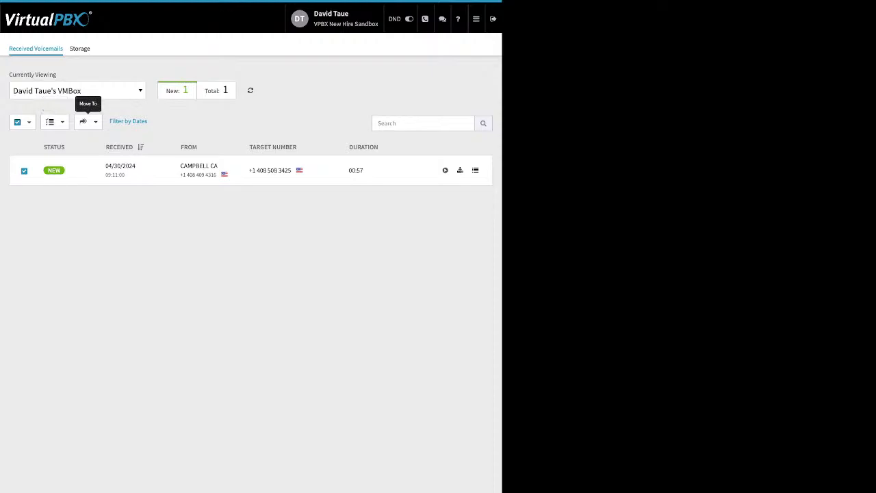
{"action": "left_click", "coordinate": [85, 121]}
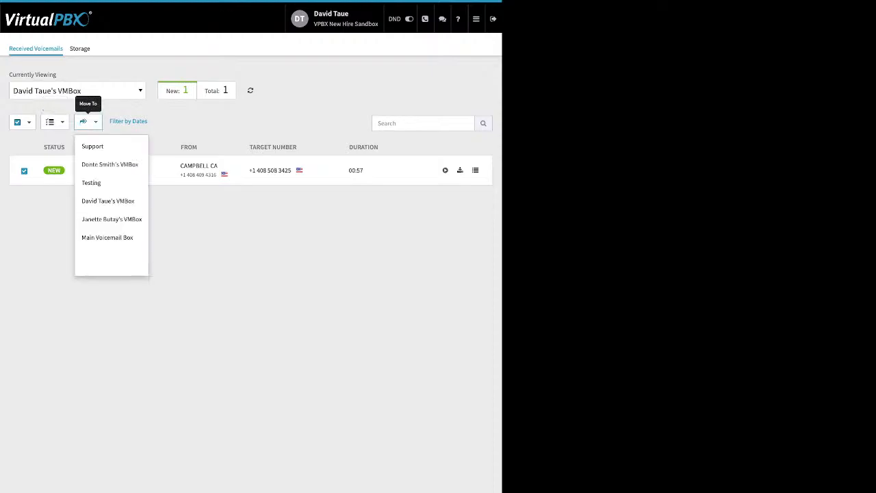
{"action": "left_click", "coordinate": [86, 122]}
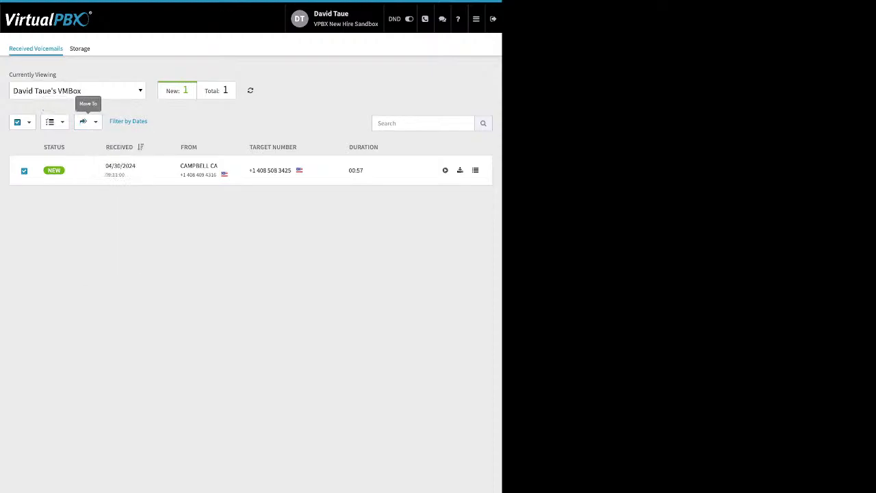
{"action": "left_click", "coordinate": [54, 121]}
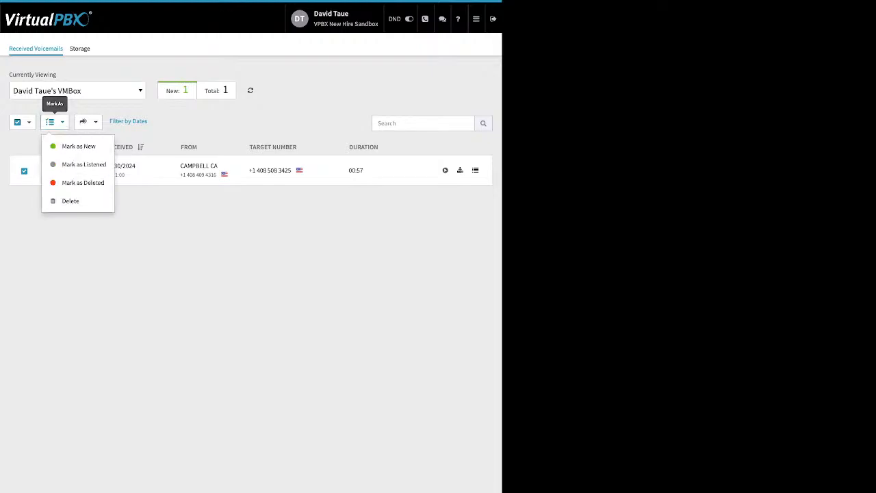
{"action": "key", "text": "Escape"}
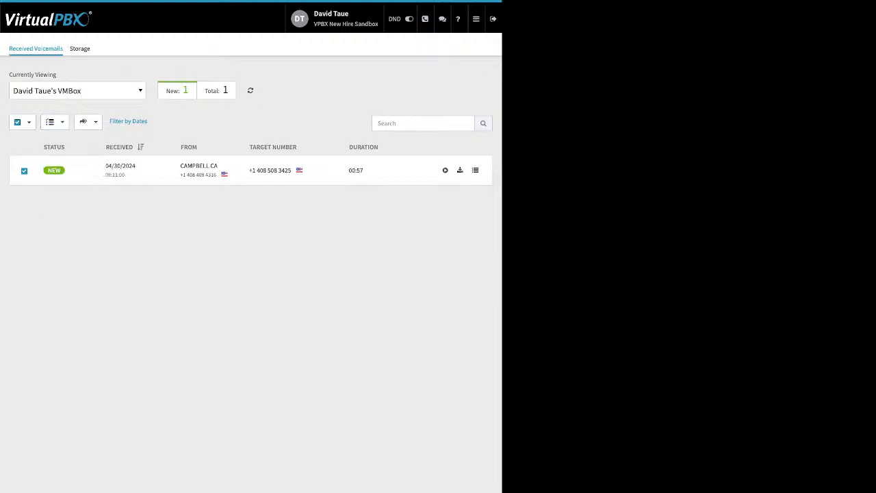
- Go to the AWS integration, open the first account's configuration and examine its Access Key ID, Secret Access Key and Bucket fields
{"action": "left_click", "coordinate": [476, 18]}
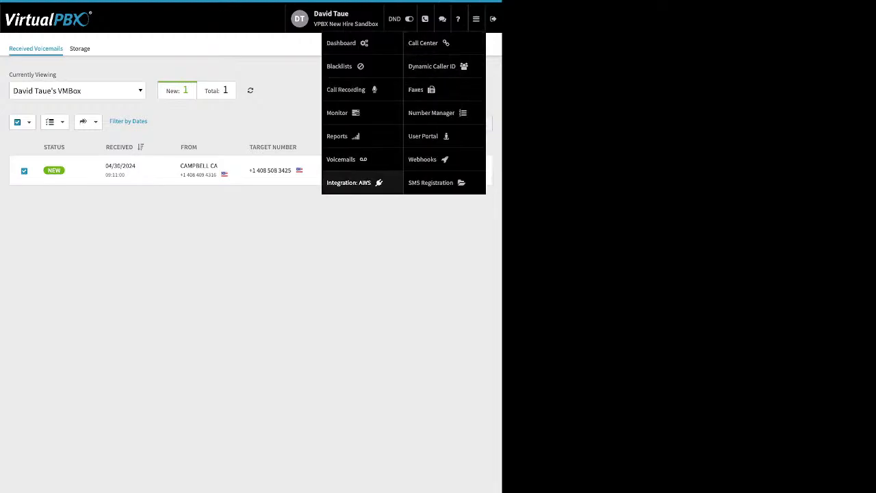
{"action": "left_click", "coordinate": [349, 182]}
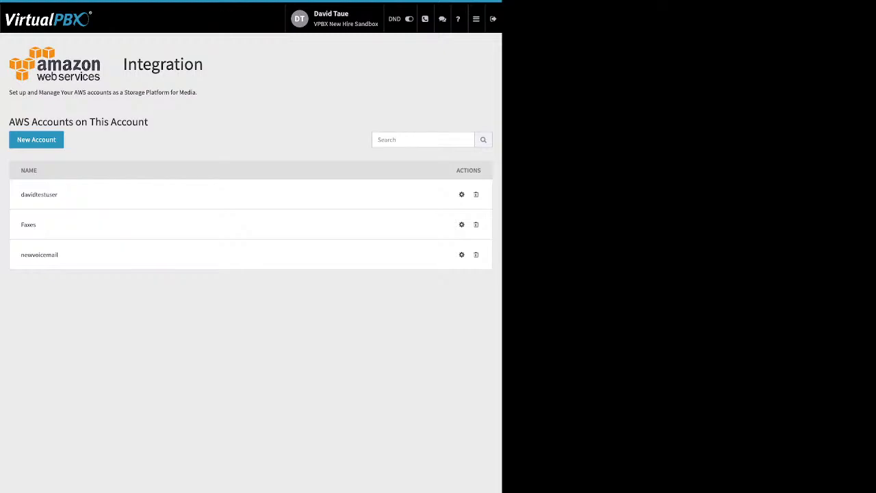
{"action": "left_click", "coordinate": [462, 194]}
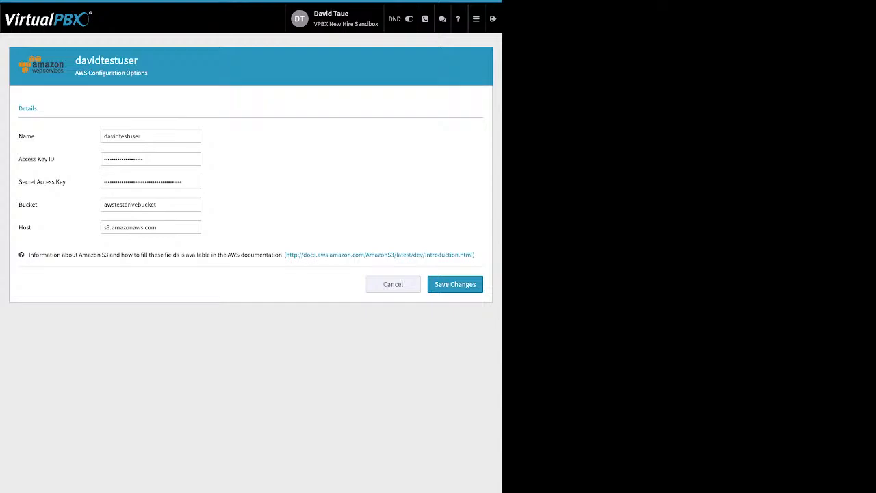
{"action": "left_click_drag", "start_coordinate": [55, 159], "coordinate": [26, 159]}
{"action": "left_click_drag", "start_coordinate": [66, 181], "coordinate": [38, 205]}
- Go to Dynamic Caller ID, examine the Vegas rule's name and area code match, and save the rule without changes
{"action": "mouse_move", "coordinate": [476, 19]}
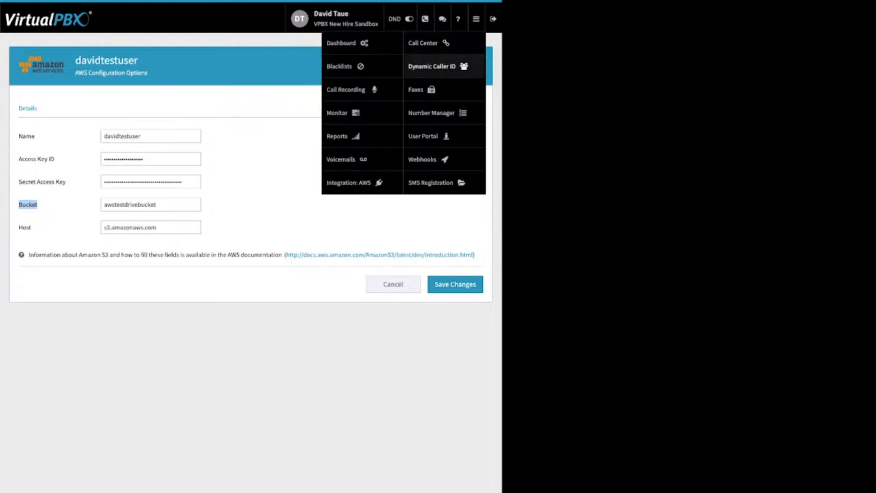
{"action": "left_click", "coordinate": [432, 66]}
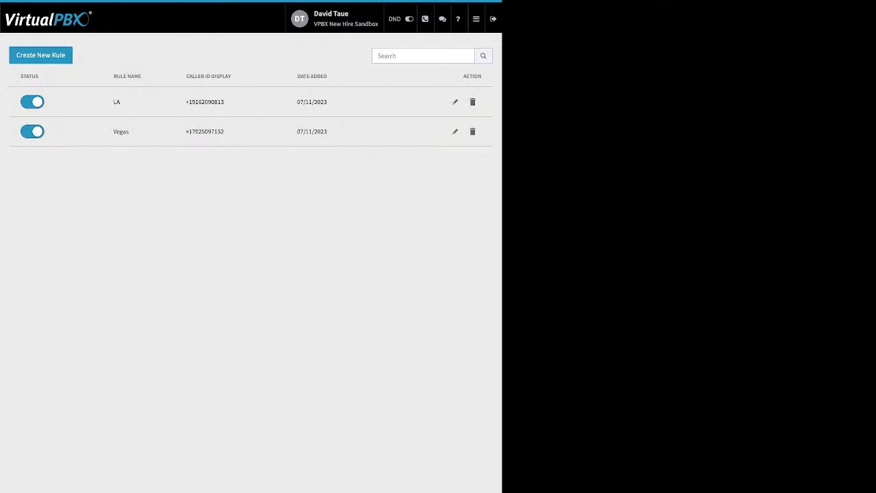
{"action": "left_click", "coordinate": [454, 132]}
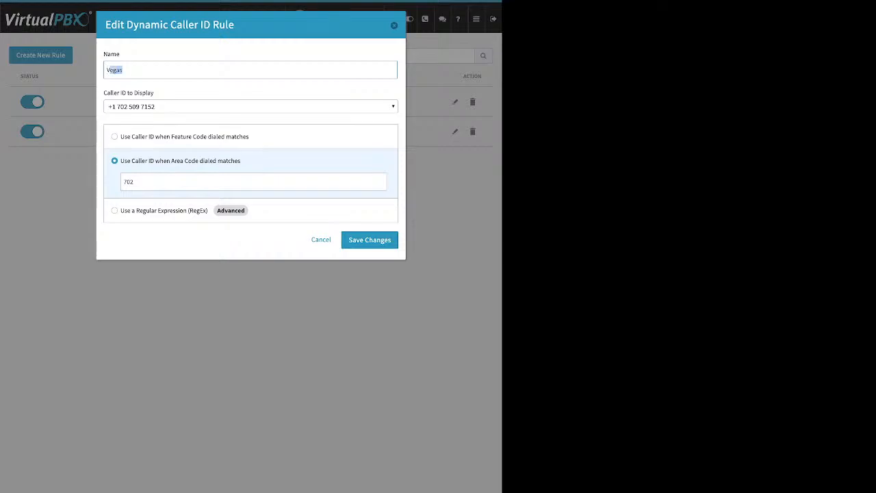
{"action": "left_click_drag", "start_coordinate": [110, 70], "coordinate": [106, 70]}
{"action": "left_click_drag", "start_coordinate": [135, 182], "coordinate": [123, 182]}
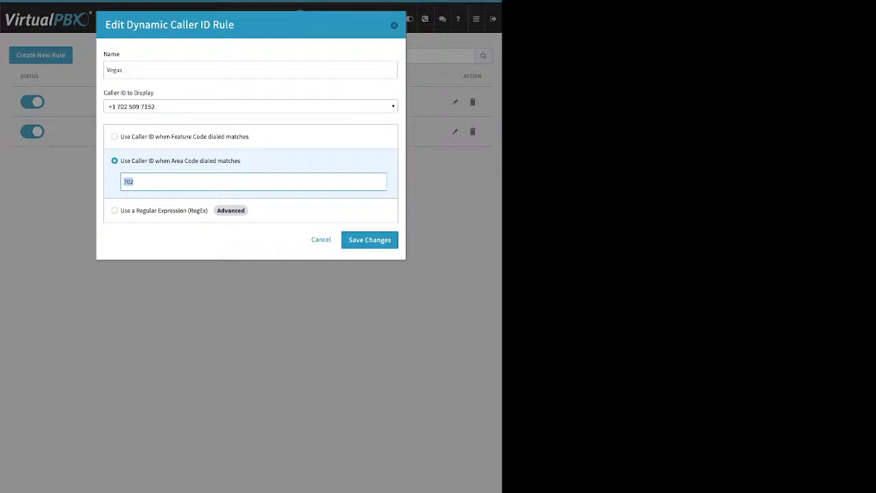
{"action": "left_click", "coordinate": [369, 240]}
- Examine the LA rule's feature code match, return to the rules list and bring up the list of portal apps
{"action": "left_click", "coordinate": [454, 102]}
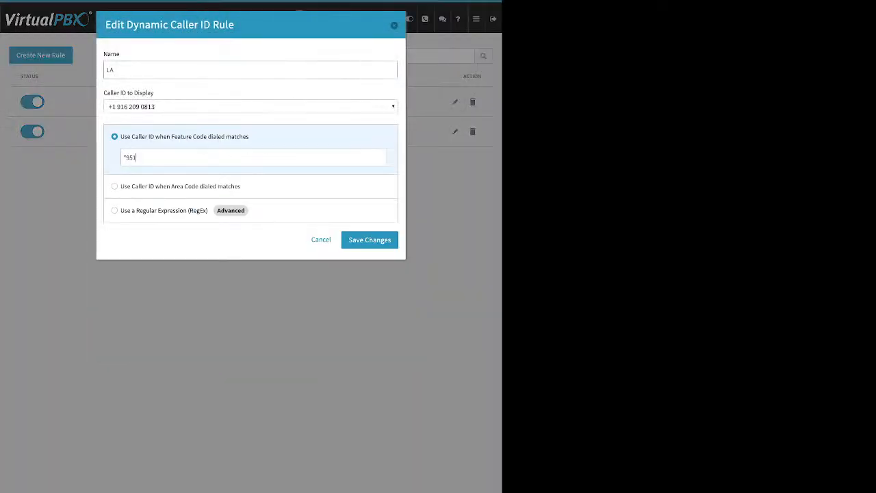
{"action": "key", "text": "ctrl+a"}
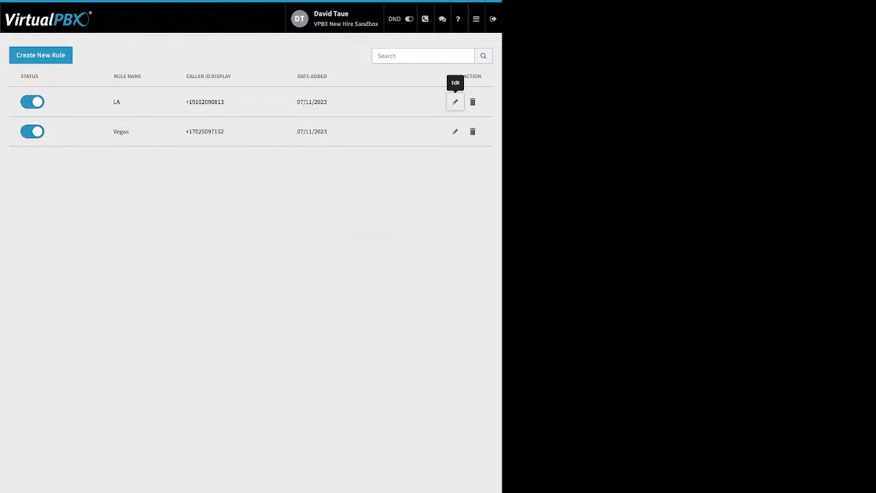
{"action": "left_click", "coordinate": [476, 18]}
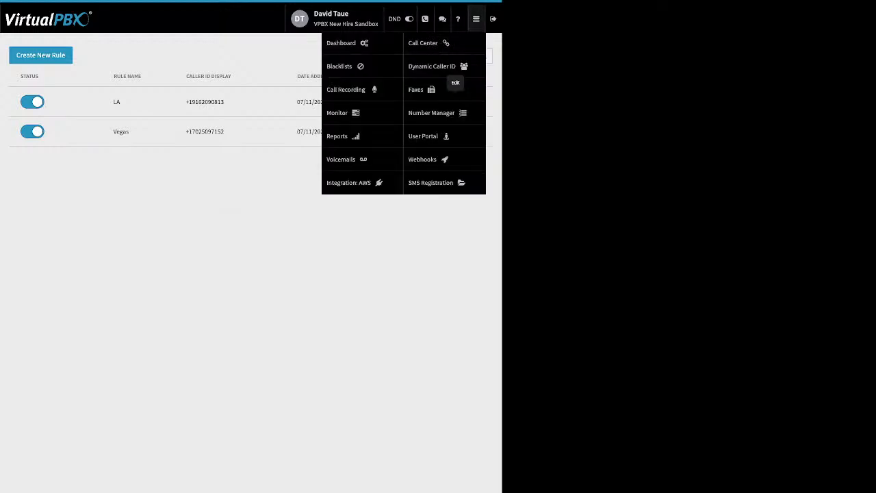
- Go to Faxes, display the inbound faxes of VPBX New Hire Sandbox's Main Faxbox and select the 04/30/2024 fax
{"action": "left_click", "coordinate": [418, 89]}
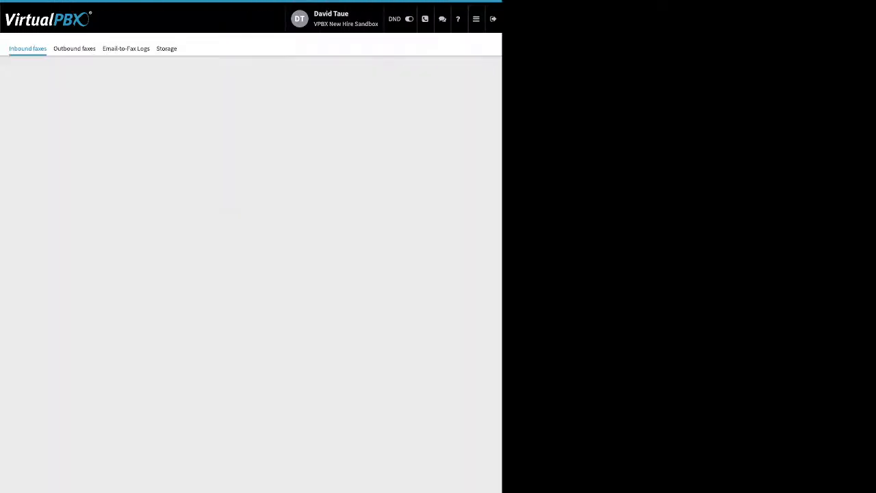
{"action": "left_click", "coordinate": [250, 133]}
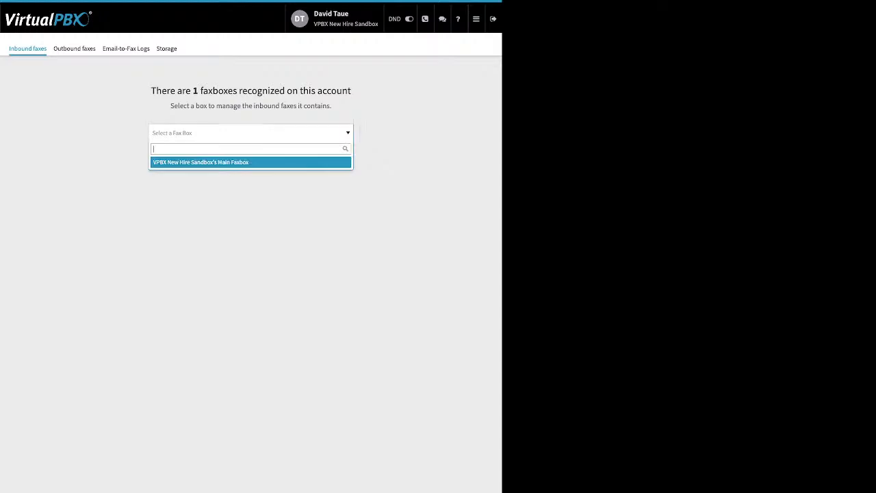
{"action": "left_click", "coordinate": [250, 162]}
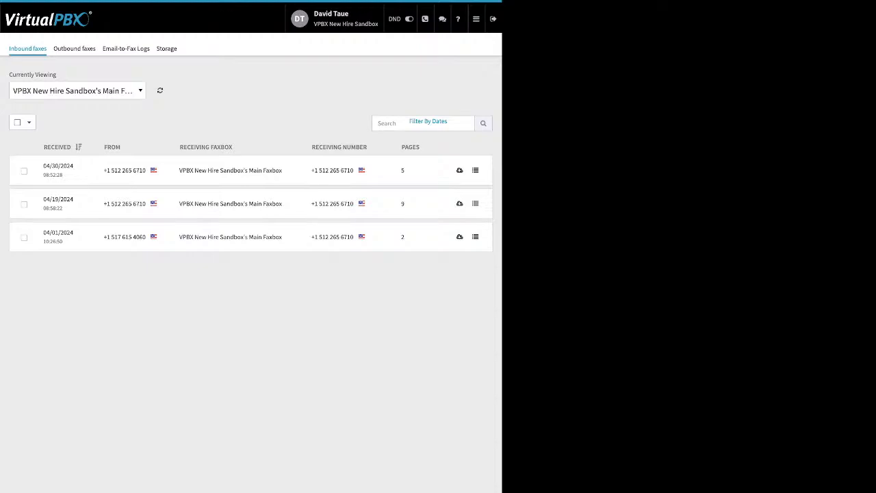
{"action": "left_click", "coordinate": [24, 172]}
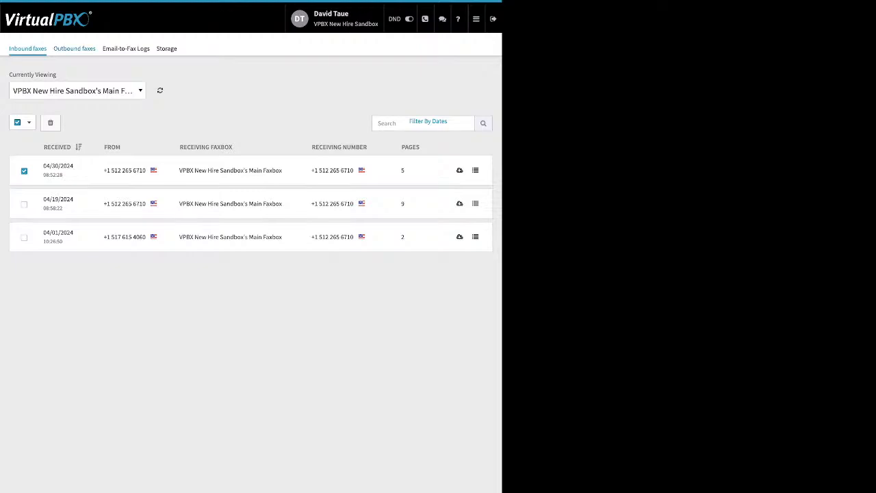
- Display the outbound faxes of VPBX New Hire Sandbox's Main Faxbox and examine their delivery statuses
{"action": "left_click", "coordinate": [74, 48]}
{"action": "left_click", "coordinate": [250, 133]}
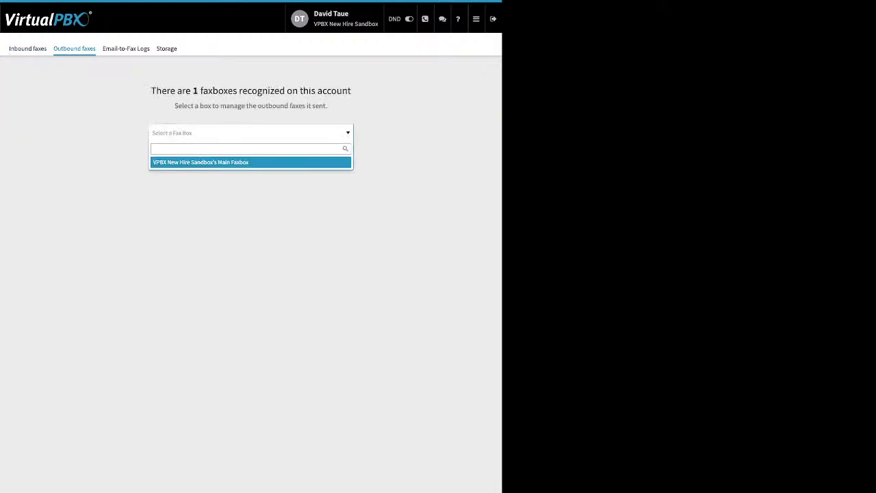
{"action": "left_click", "coordinate": [251, 162]}
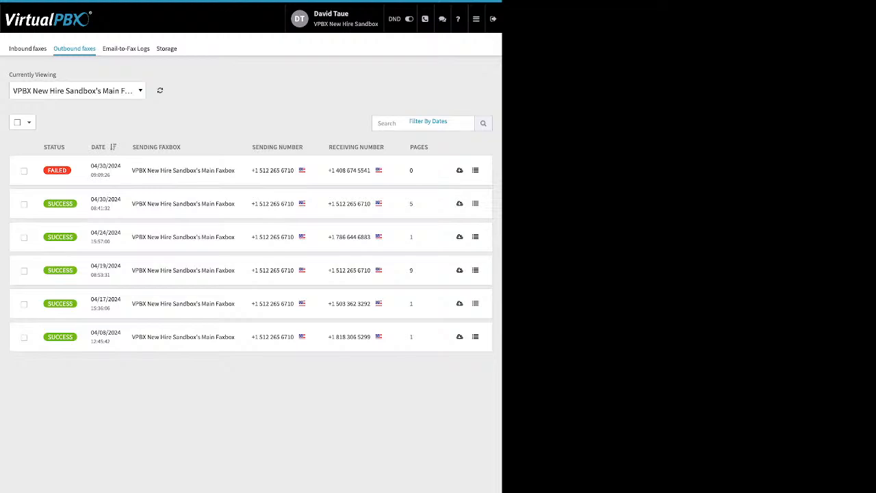
{"action": "mouse_move", "coordinate": [57, 170]}
- Check the Email-to-Fax Logs, examine the error in the 04/19/2024 entry's technical details and close them
{"action": "left_click", "coordinate": [126, 49]}
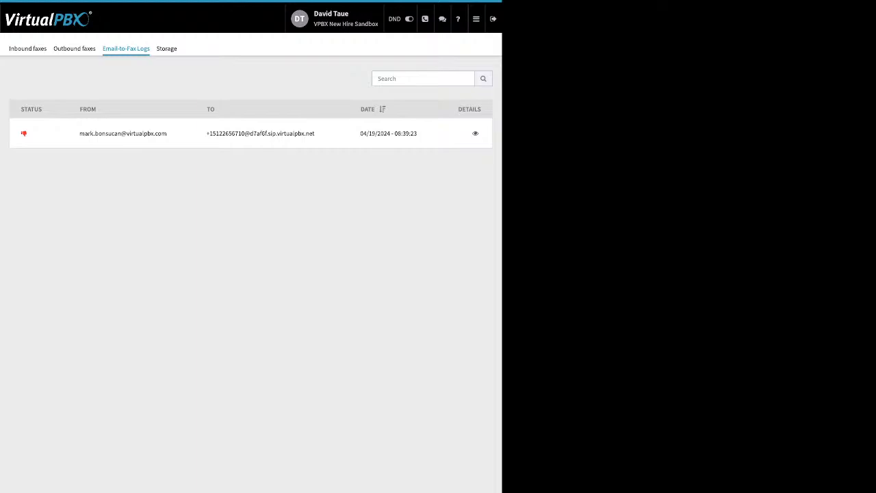
{"action": "left_click", "coordinate": [475, 134]}
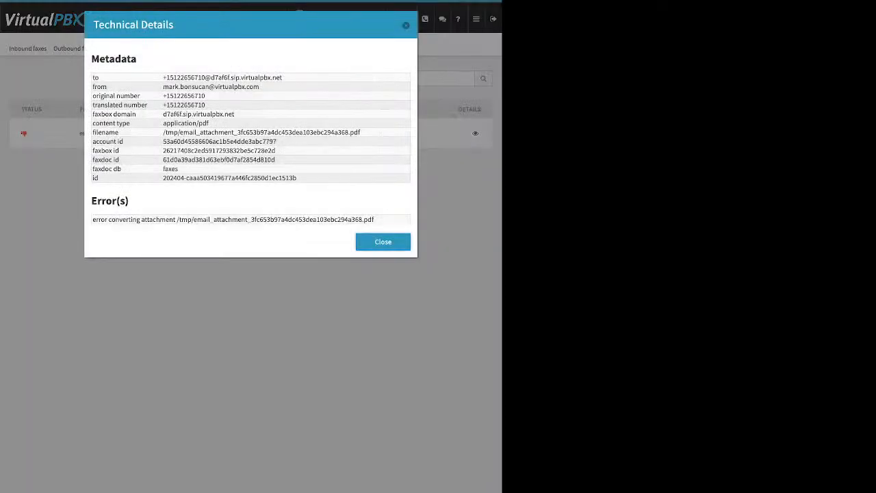
{"action": "left_click_drag", "start_coordinate": [92, 219], "coordinate": [211, 219]}
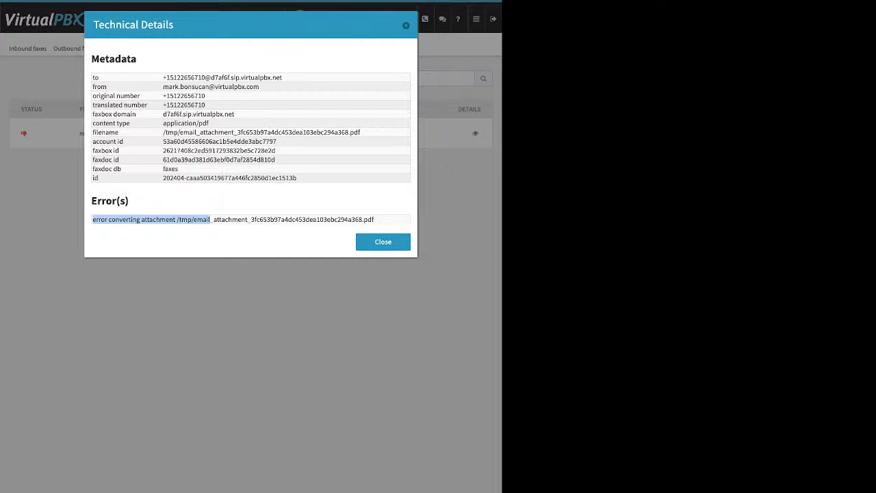
{"action": "key", "text": "Escape"}
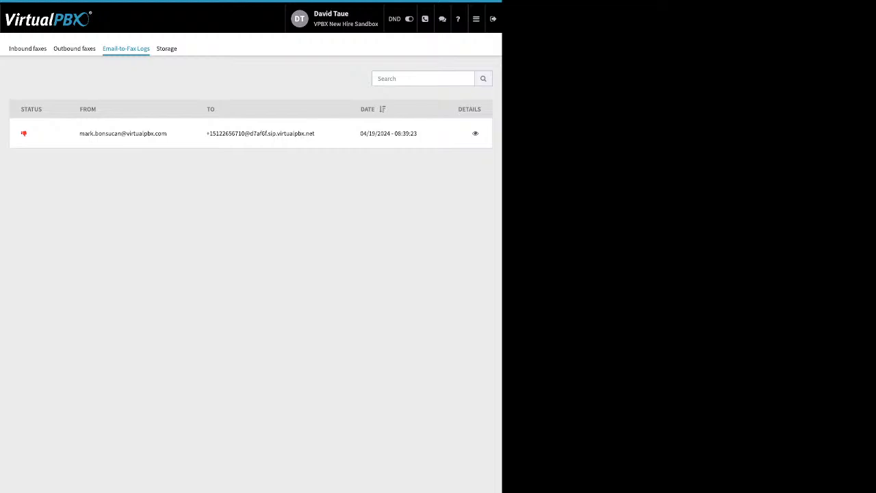
- View the spare numbers in Number Manager, and examine the SMS Registration overview, registration requirements and registration status
{"action": "left_click", "coordinate": [476, 18]}
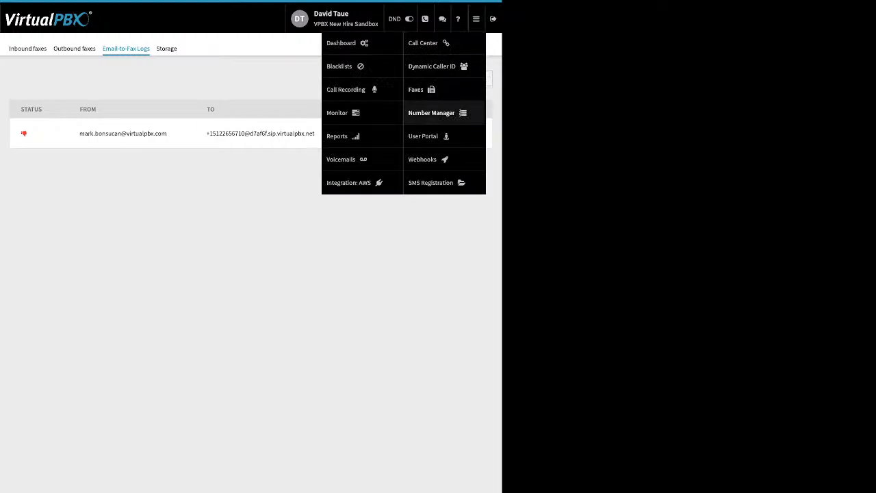
{"action": "left_click", "coordinate": [431, 112]}
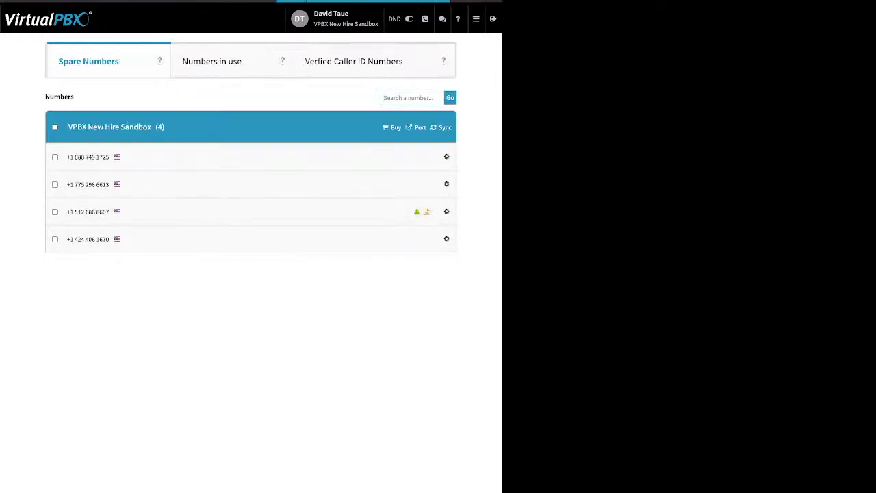
{"action": "left_click", "coordinate": [476, 19]}
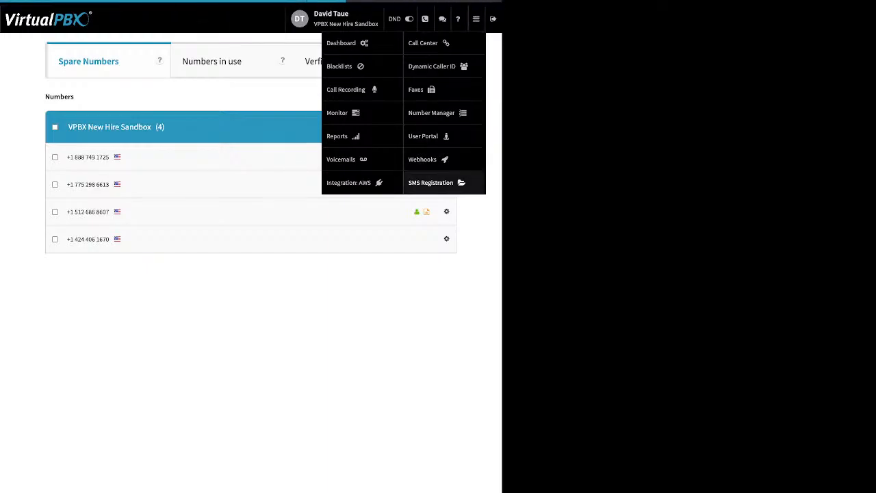
{"action": "left_click", "coordinate": [432, 182]}
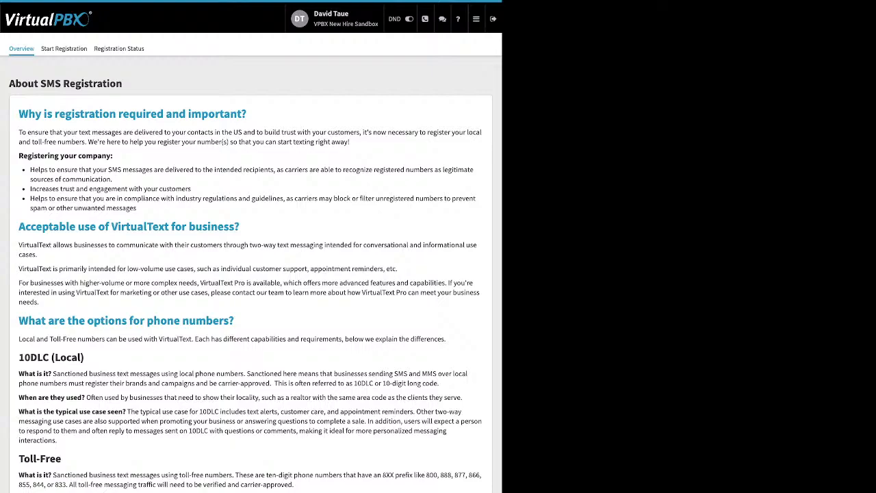
{"action": "left_click", "coordinate": [64, 48]}
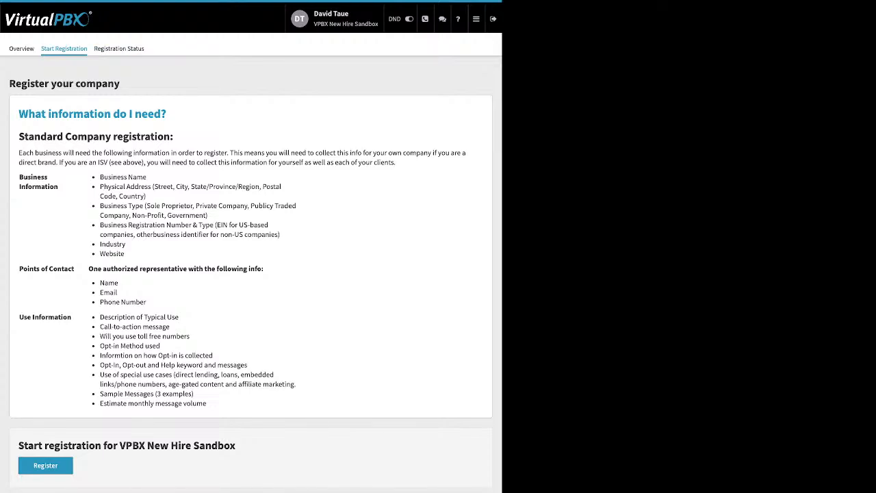
{"action": "left_click", "coordinate": [118, 48]}
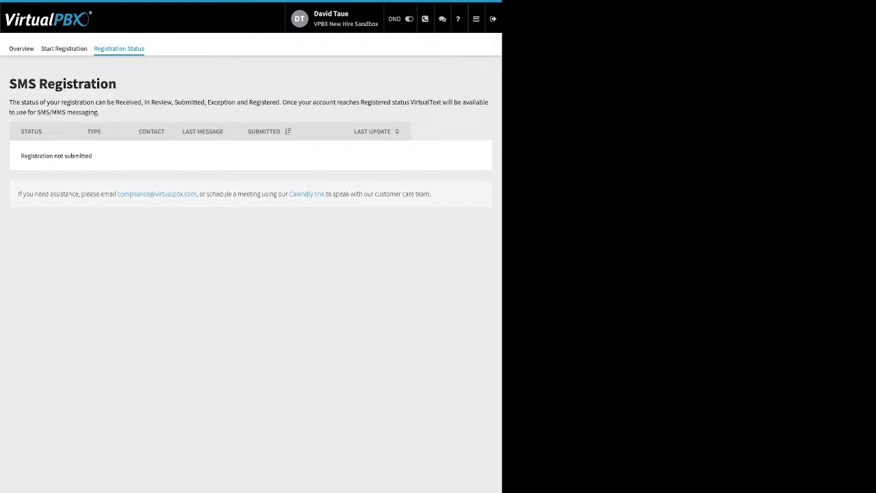
- Review the Webhooks list and go to the voicemails in the User Portal
{"action": "left_click", "coordinate": [476, 19]}
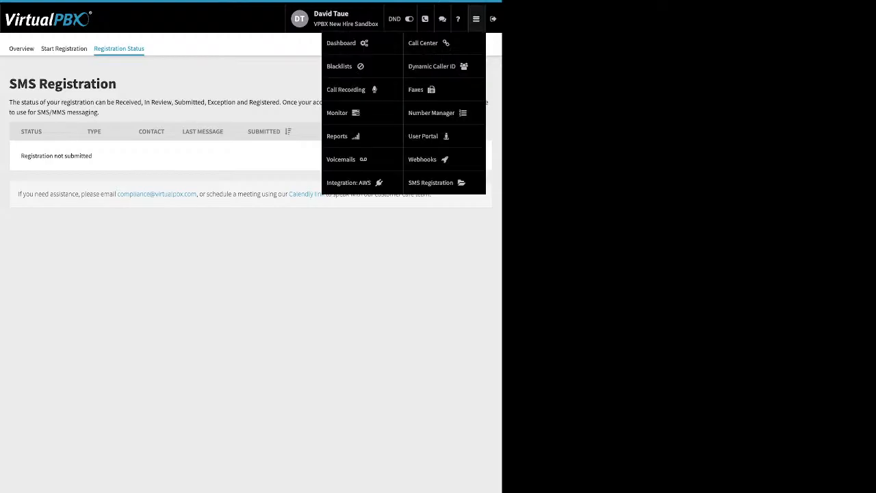
{"action": "left_click", "coordinate": [425, 159]}
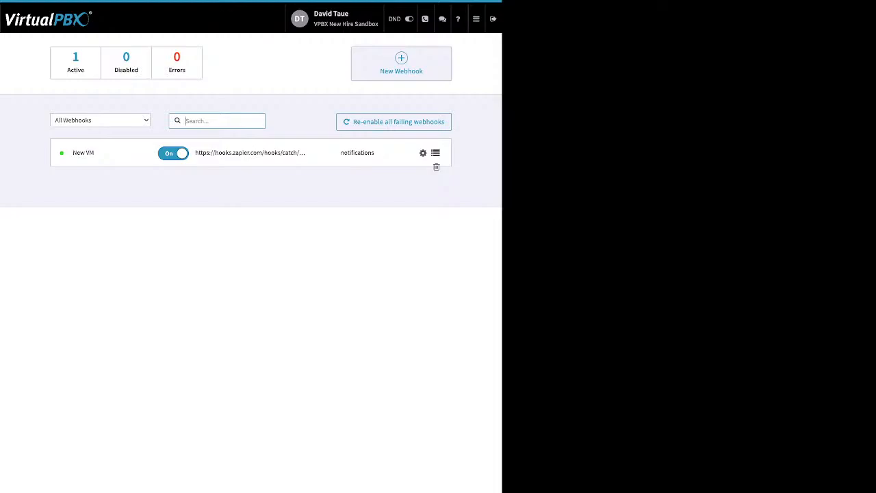
{"action": "mouse_move", "coordinate": [476, 19]}
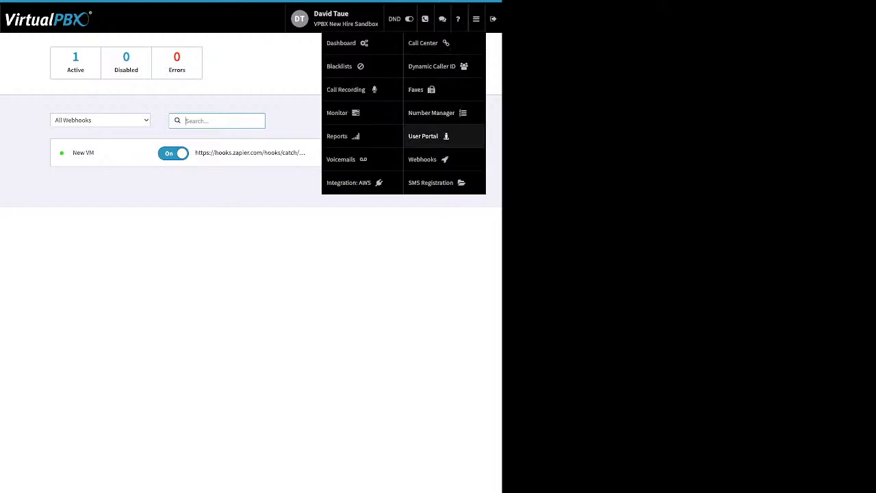
{"action": "left_click", "coordinate": [423, 136]}
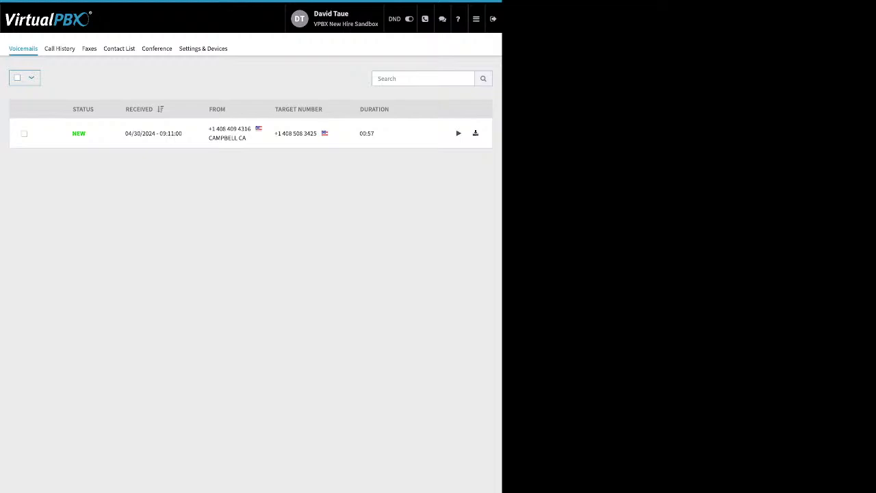
- Select the User Portal's 04/30/2024 voicemail and check its Mark As options without applying any
{"action": "left_click", "coordinate": [24, 134]}
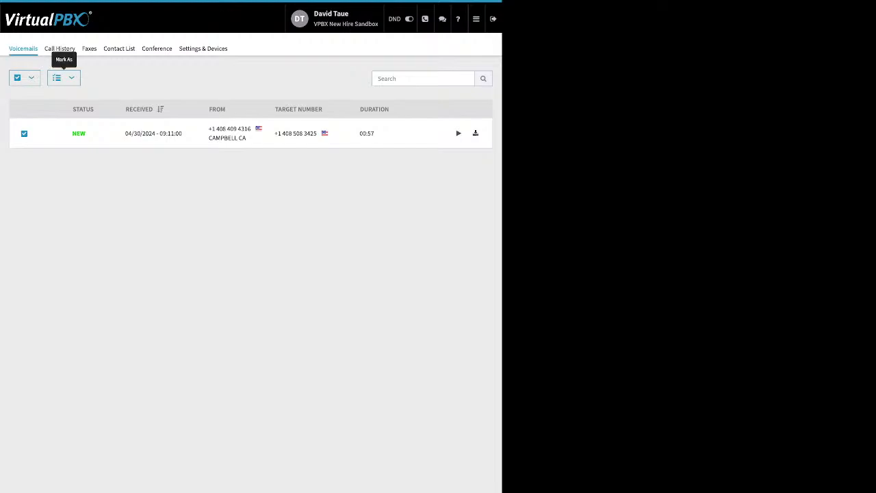
{"action": "left_click", "coordinate": [64, 77]}
{"action": "key", "text": "Escape"}
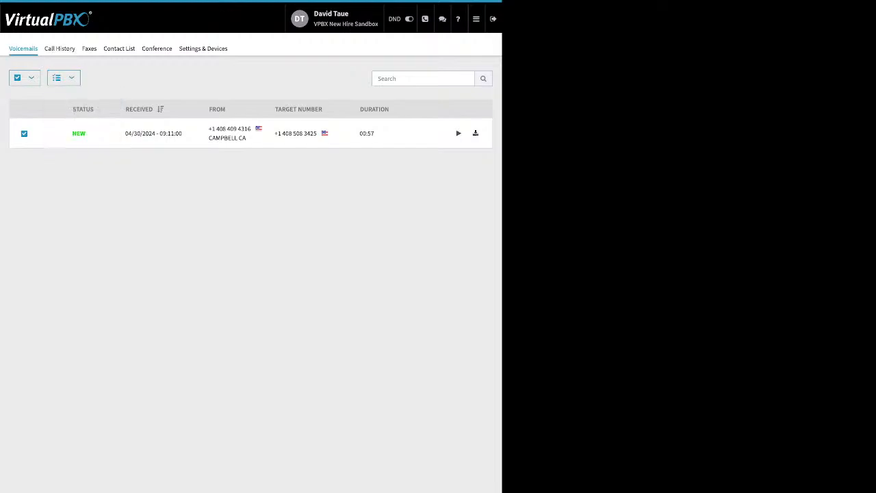
- Filter the User Portal's call history with a start date of 02/01/2024
{"action": "left_click", "coordinate": [60, 49]}
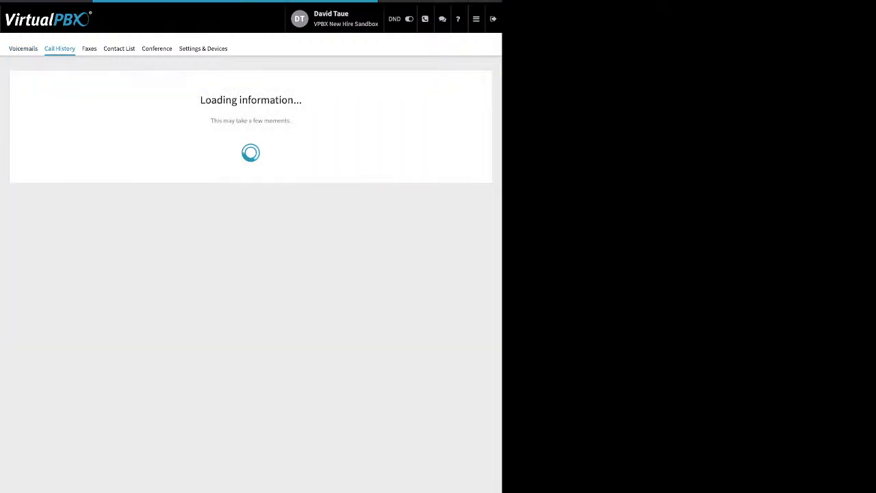
{"action": "left_click", "coordinate": [47, 79]}
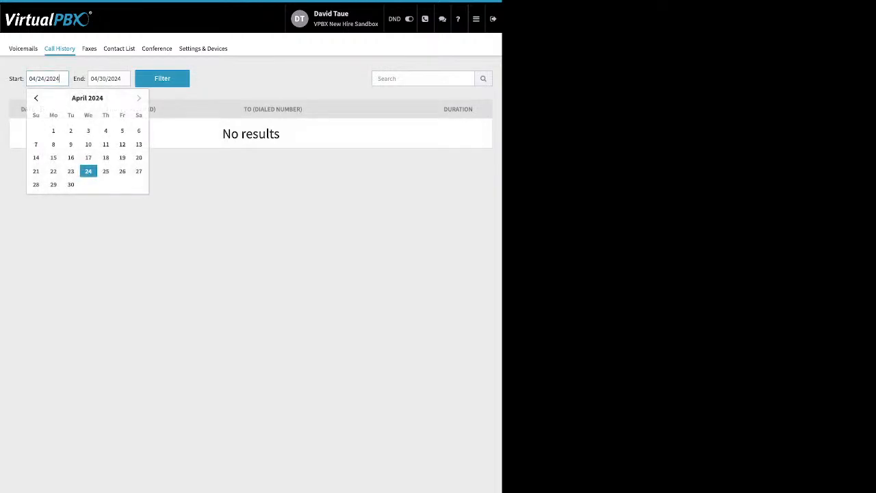
{"action": "left_click", "coordinate": [36, 98]}
{"action": "left_click", "coordinate": [37, 98]}
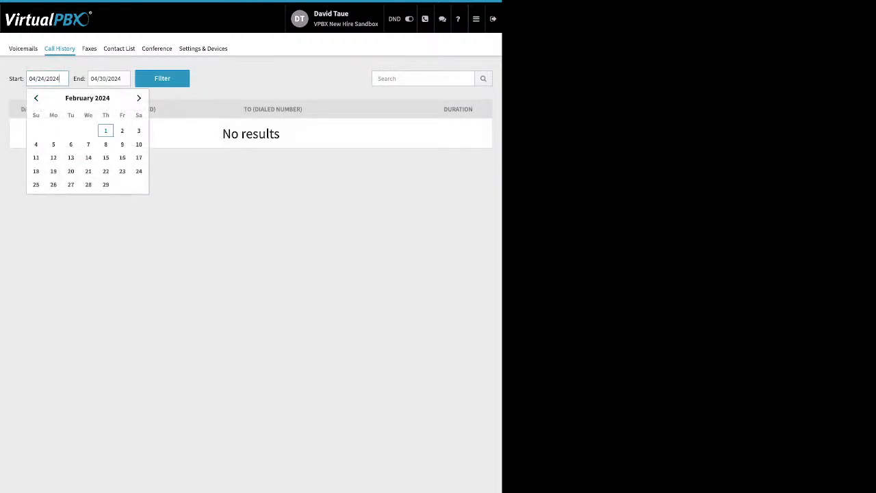
{"action": "left_click", "coordinate": [105, 131]}
{"action": "left_click", "coordinate": [163, 78]}
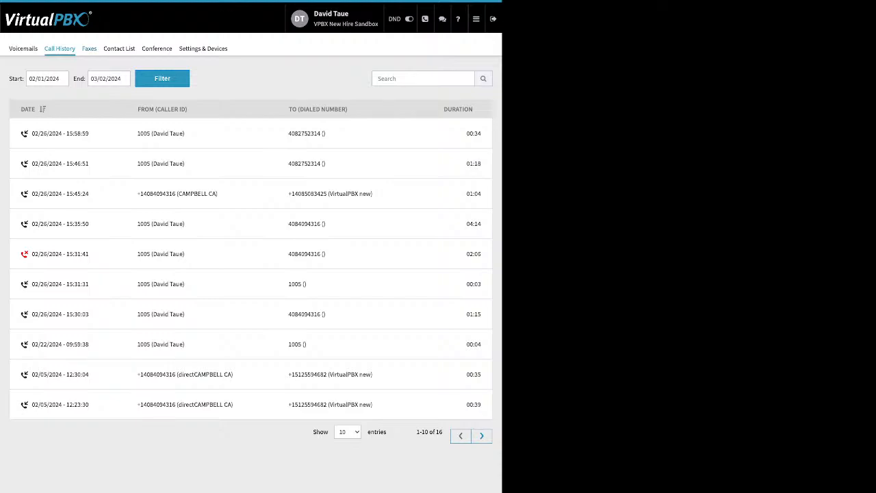
- Look over the User Portal's Faxes page and its Contact List
{"action": "left_click", "coordinate": [89, 49]}
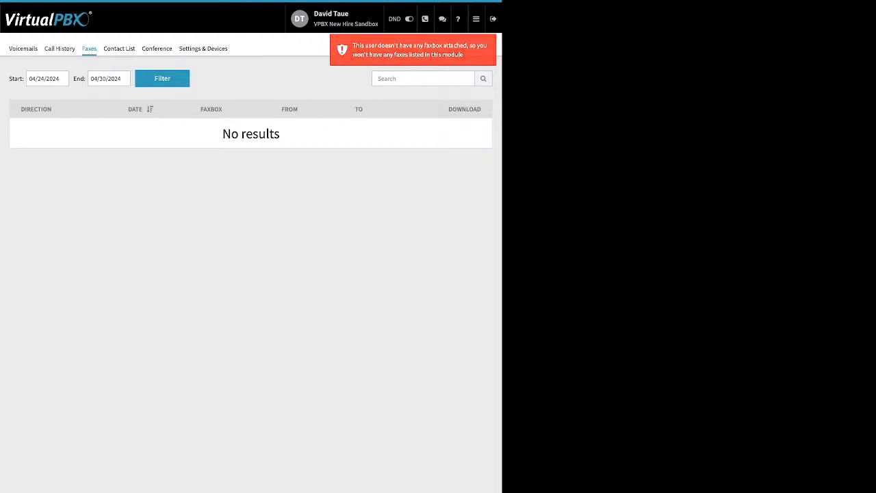
{"action": "left_click", "coordinate": [119, 48]}
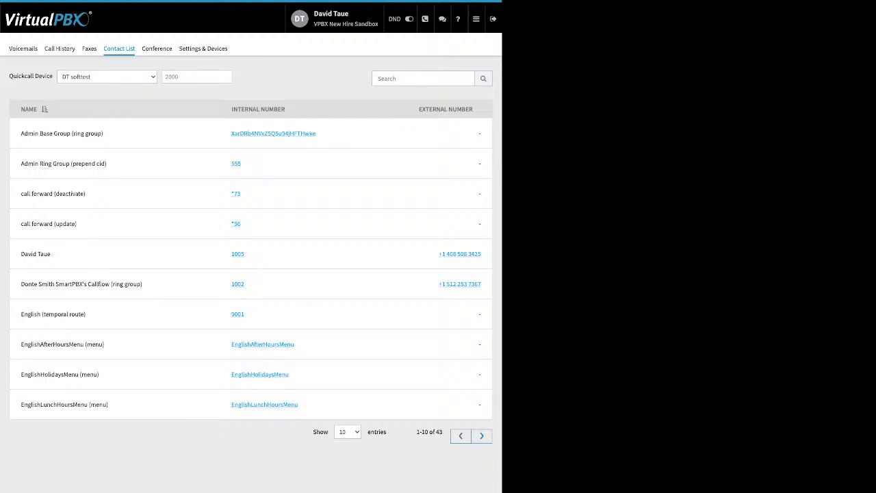
- Examine the conference settings, including the moderator and participant PIN fields, the muted and deaf join options, and the entry and exit tones
{"action": "left_click", "coordinate": [157, 48]}
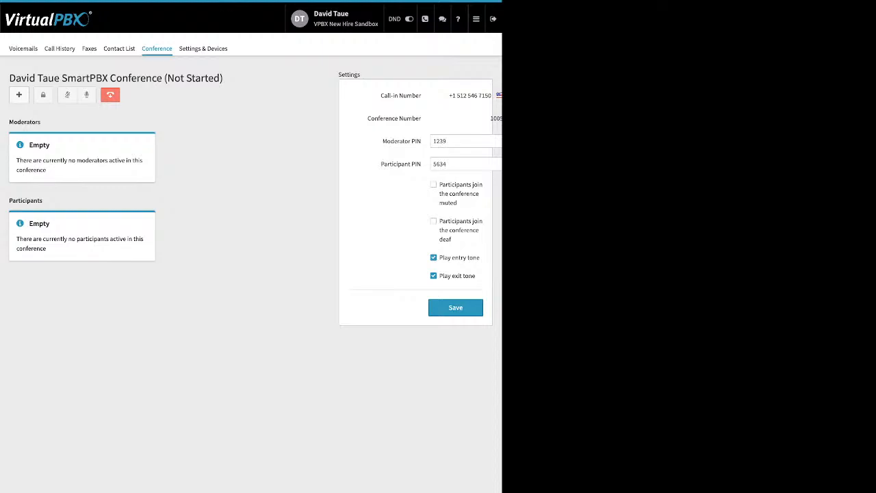
{"action": "left_click_drag", "start_coordinate": [361, 74], "coordinate": [339, 74]}
{"action": "left_click_drag", "start_coordinate": [382, 141], "coordinate": [422, 141]}
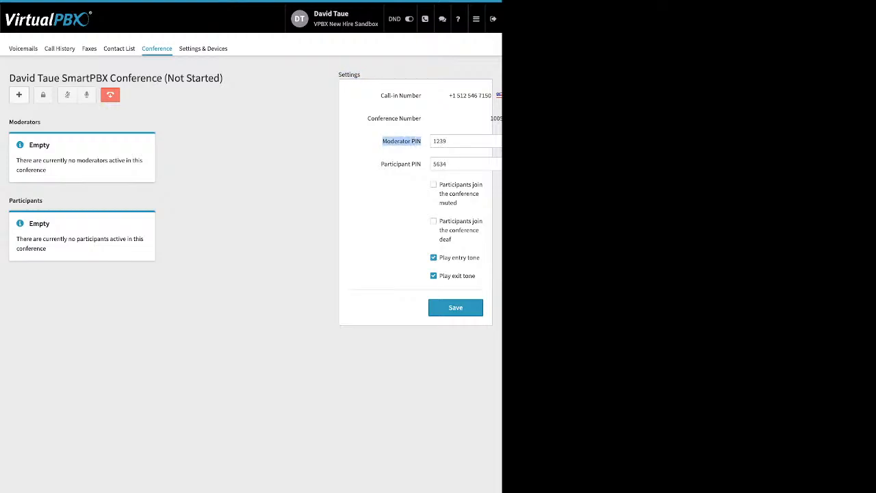
{"action": "left_click_drag", "start_coordinate": [382, 164], "coordinate": [421, 164]}
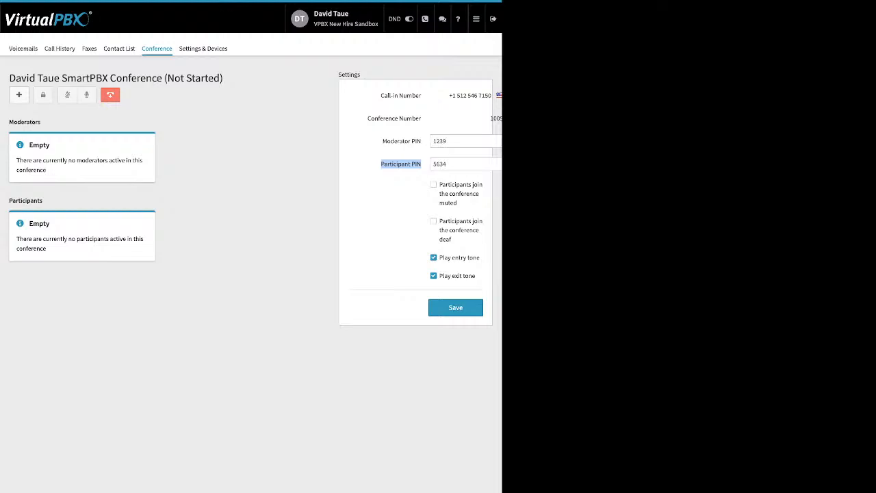
{"action": "left_click_drag", "start_coordinate": [443, 184], "coordinate": [452, 240]}
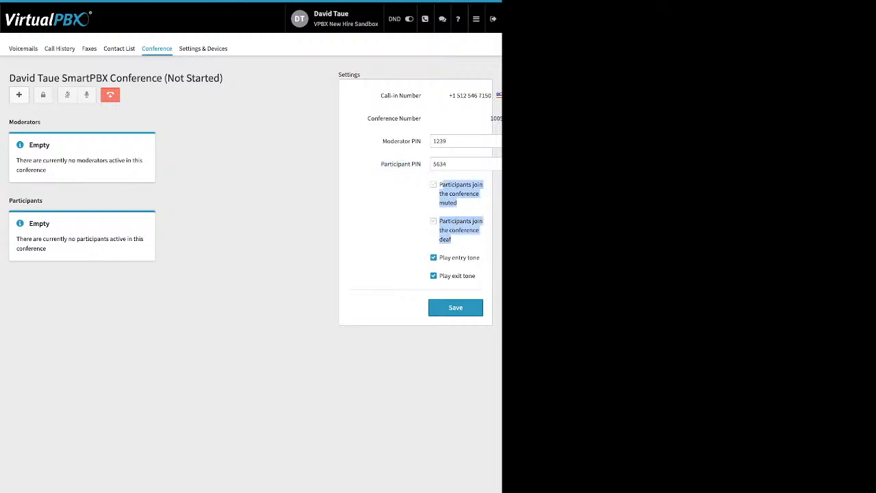
{"action": "left_click_drag", "start_coordinate": [440, 258], "coordinate": [476, 277]}
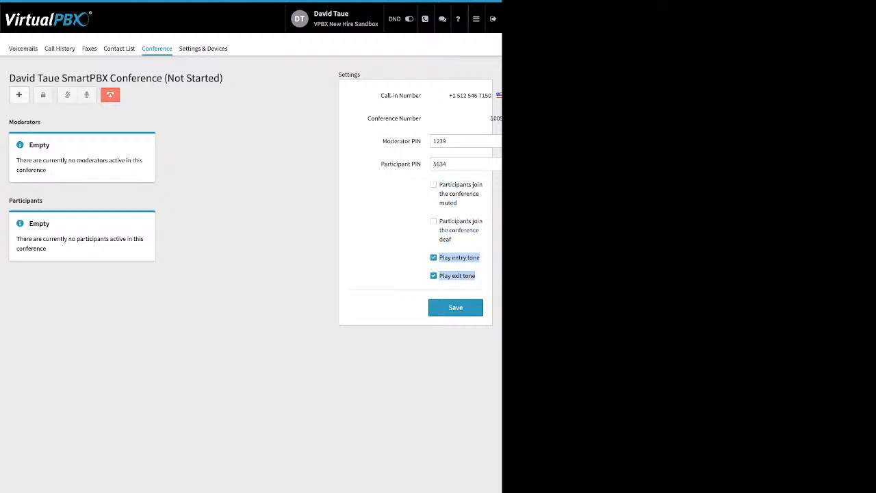
{"action": "left_click", "coordinate": [478, 280]}
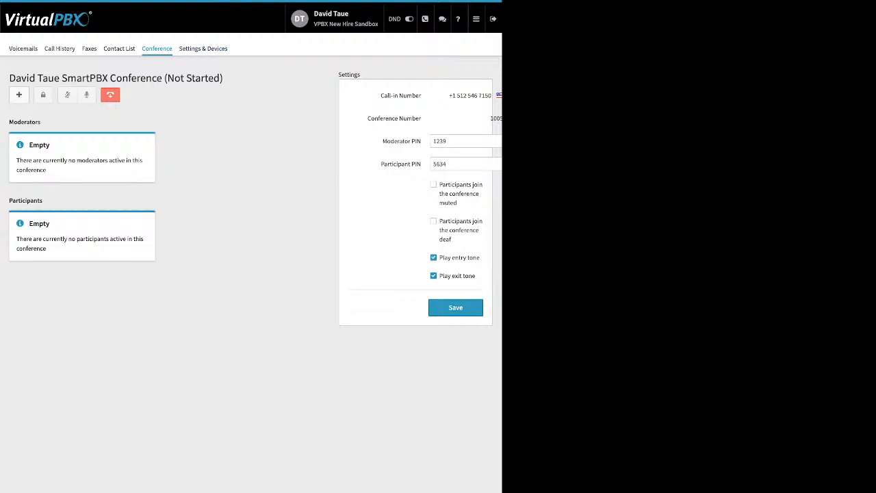
- Under Settings & Devices, enable Call Forward and save, and disable it again and save
{"action": "left_click", "coordinate": [203, 48]}
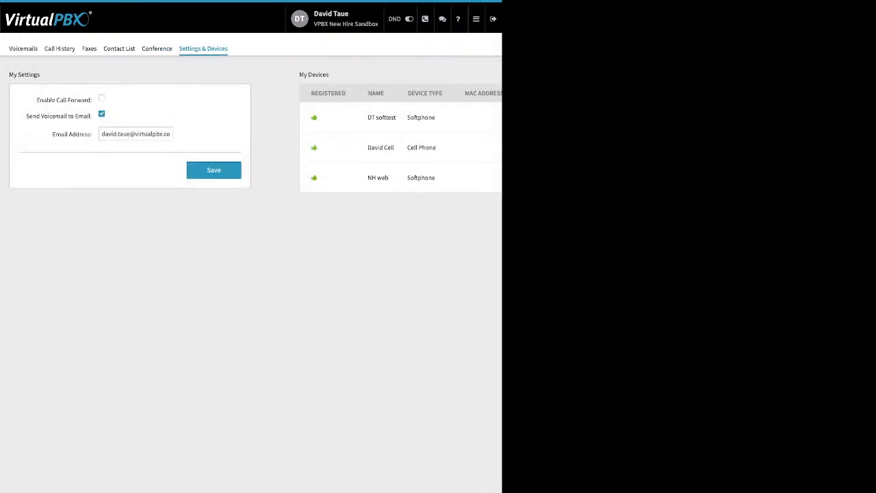
{"action": "left_click_drag", "start_coordinate": [36, 100], "coordinate": [91, 100]}
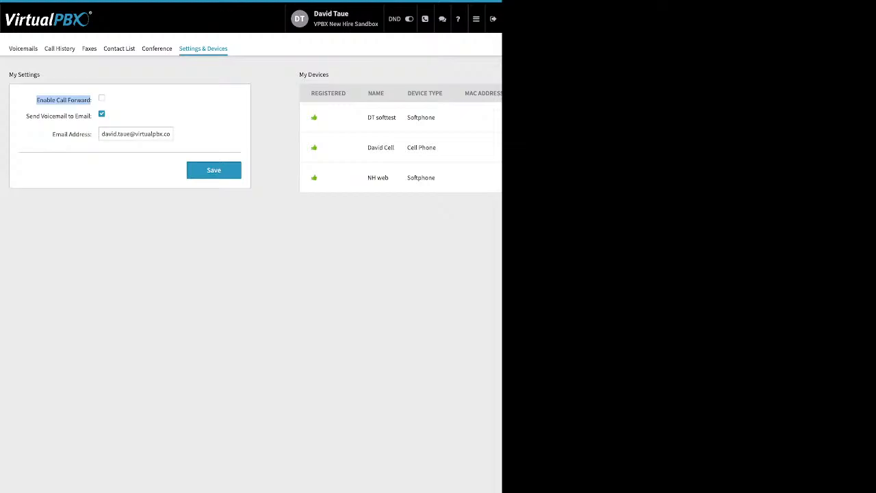
{"action": "left_click", "coordinate": [102, 98]}
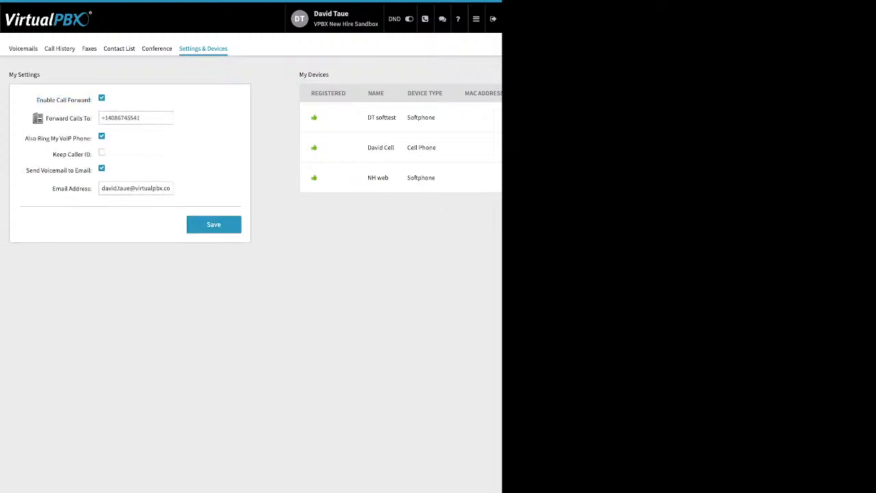
{"action": "key", "text": "Tab"}
{"action": "left_click", "coordinate": [214, 225]}
{"action": "left_click", "coordinate": [101, 98]}
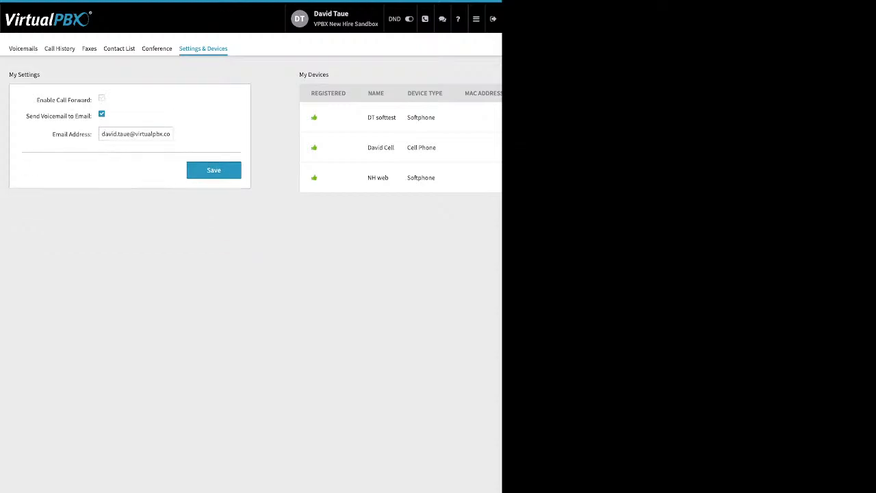
{"action": "left_click", "coordinate": [214, 171]}
- Return to the portal's Dashboard
{"action": "left_click", "coordinate": [477, 19]}
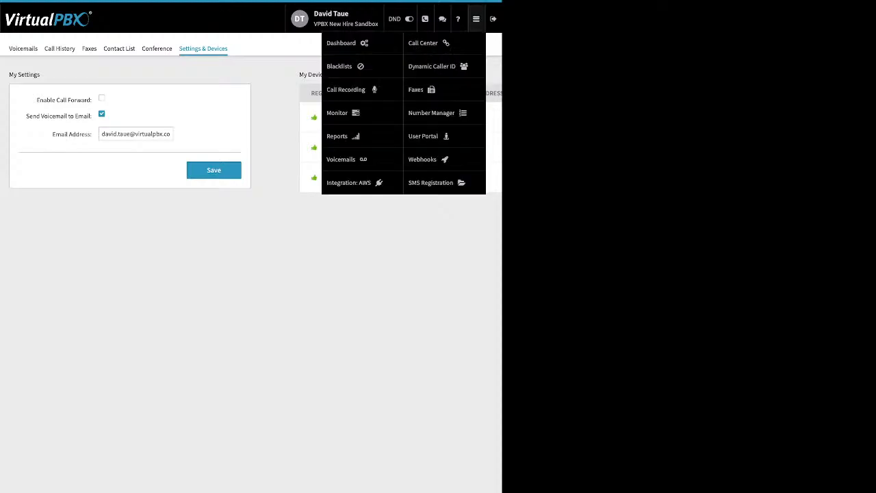
{"action": "left_click", "coordinate": [341, 43]}
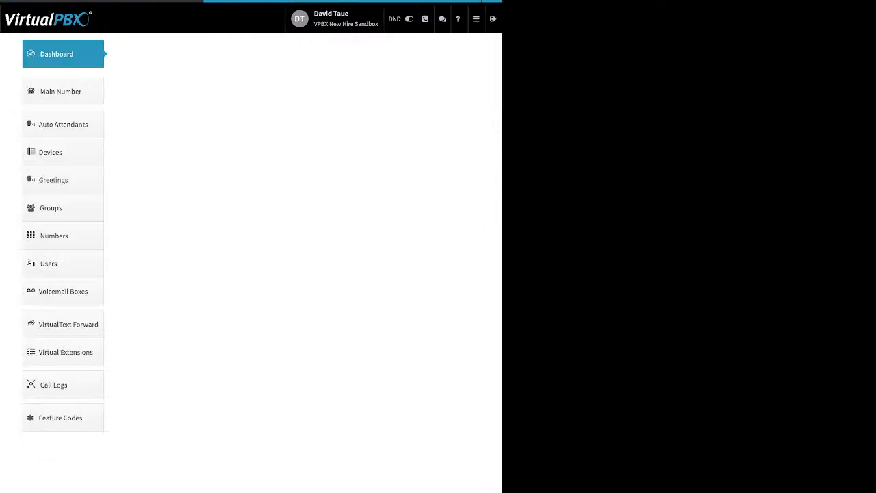